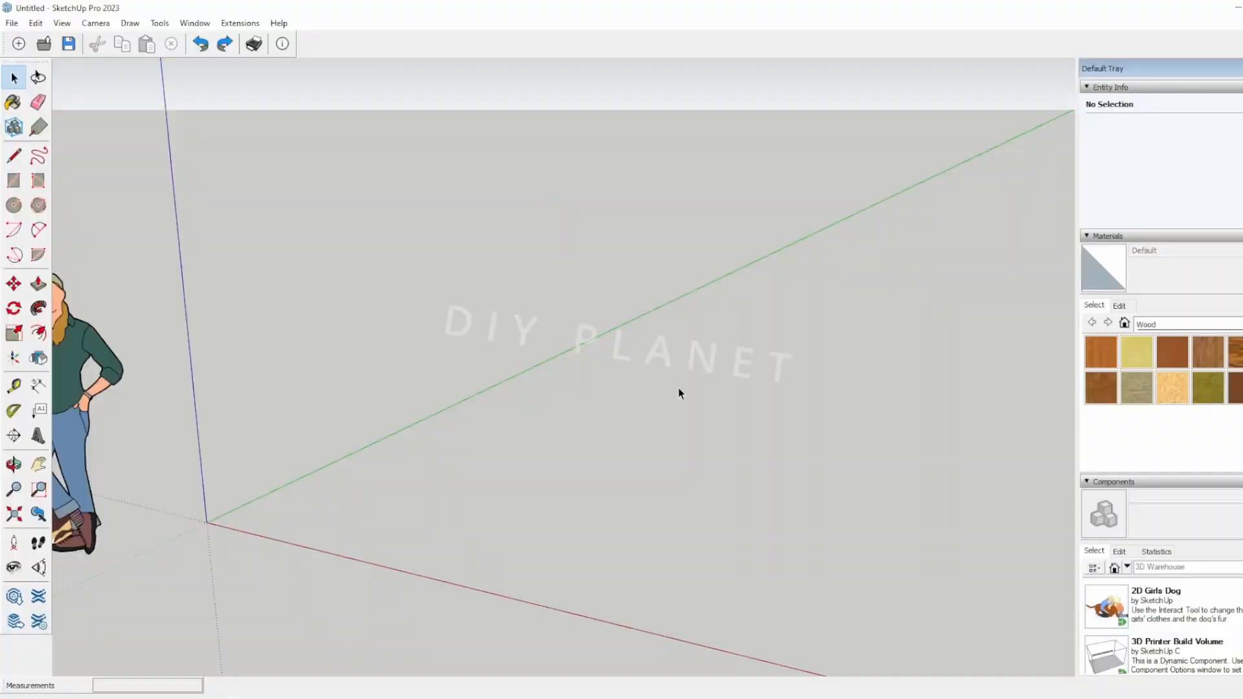
# - Draw an upright rectangle about 1394 mm wide and 3028 mm high beside the green axis
pyautogui.click(14, 181)
pyautogui.moveTo(424, 321); pyautogui.dragTo(593, 324, button='middle')
pyautogui.click(593, 324)
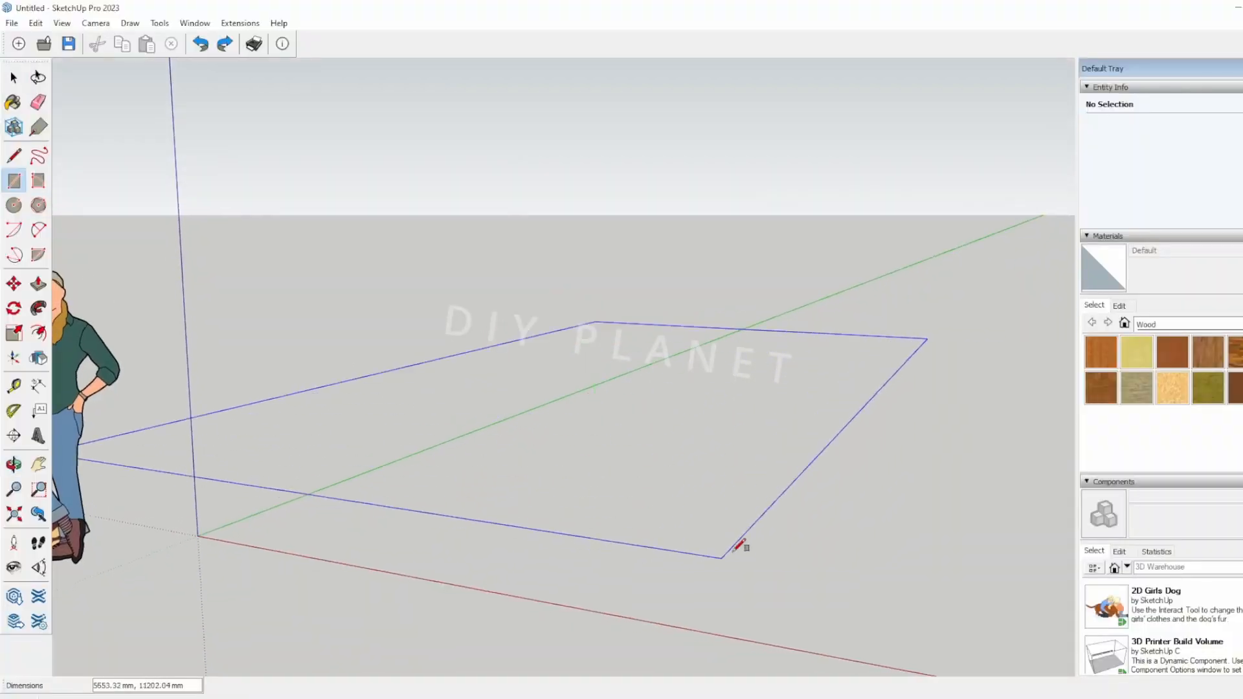
pyautogui.moveTo(699, 290)
pyautogui.mouseDown(button='middle')
pyautogui.moveTo(777, 224)
pyautogui.moveTo(694, 308)
pyautogui.moveTo(697, 278)
pyautogui.mouseUp(button='middle')
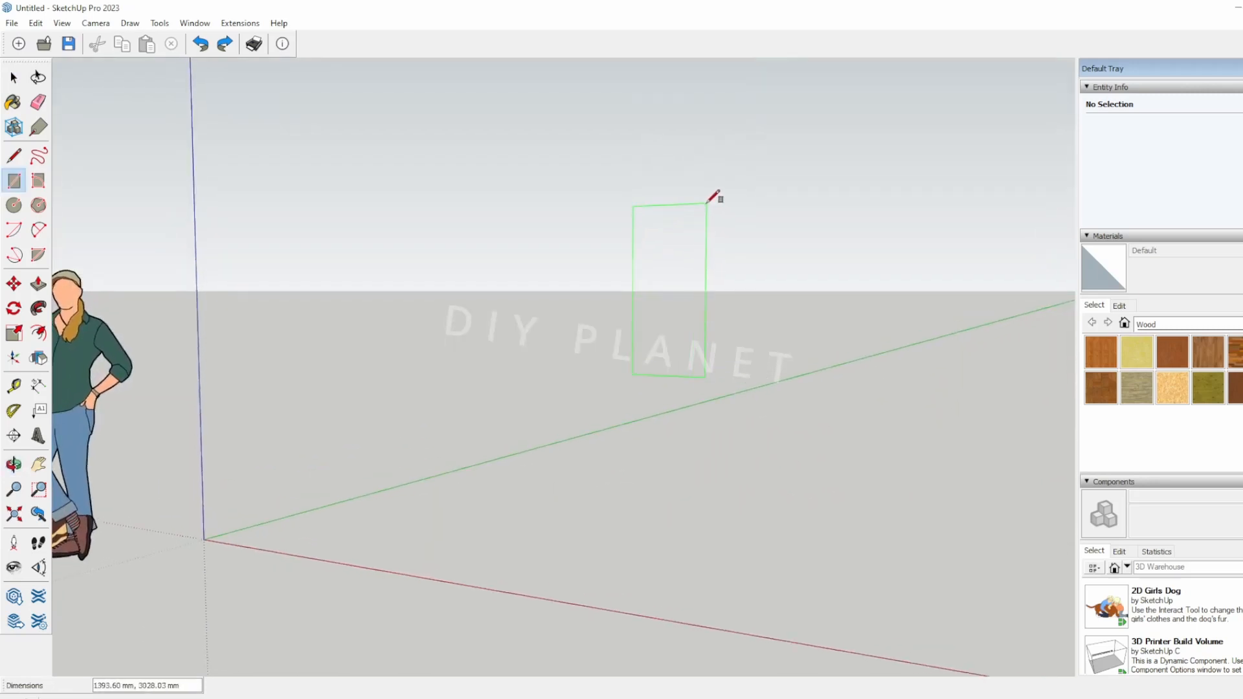
pyautogui.click(707, 203)
pyautogui.moveTo(713, 200); pyautogui.dragTo(718, 305, button='middle')
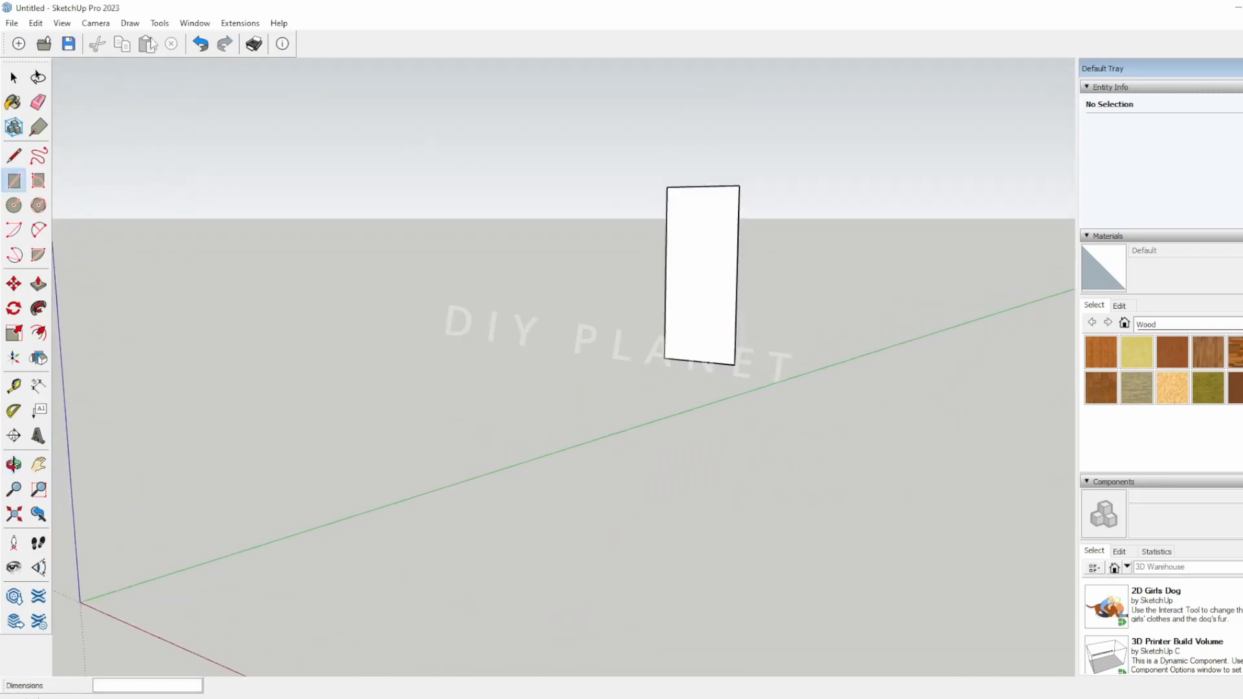
# - Set the model's length unit to millimeters in the unit settings
pyautogui.click(196, 24)
pyautogui.click(218, 90)
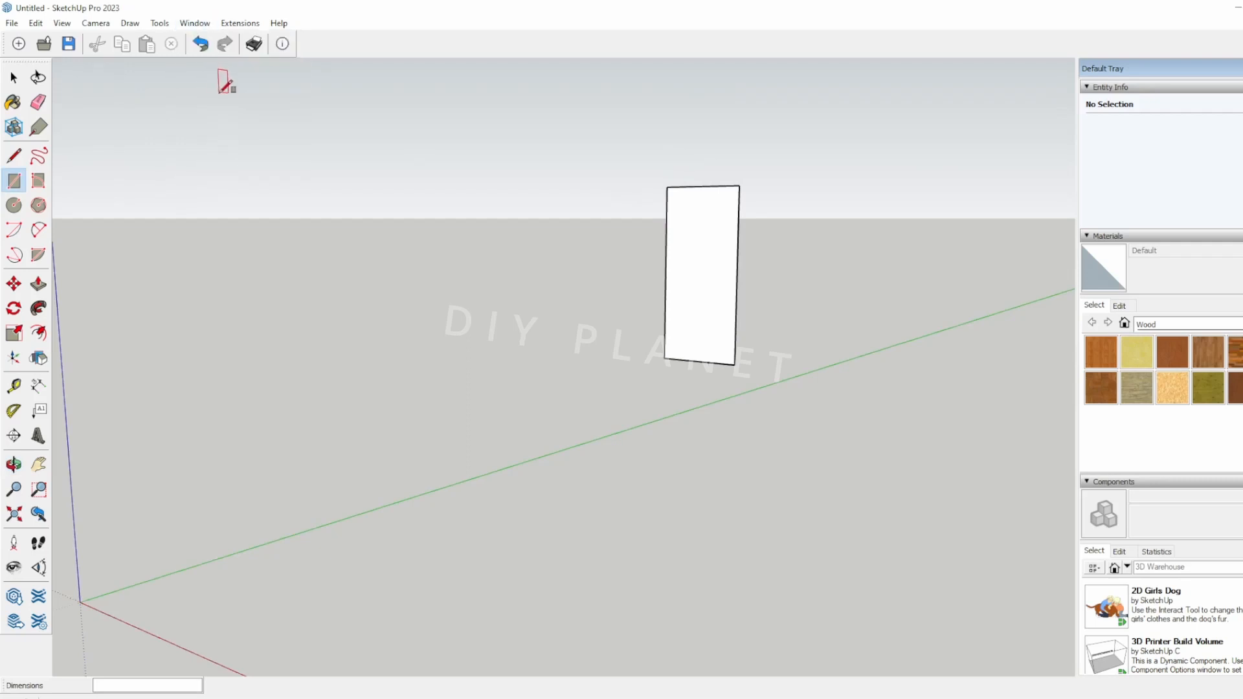
pyautogui.click(196, 26)
pyautogui.click(233, 97)
pyautogui.click(623, 354)
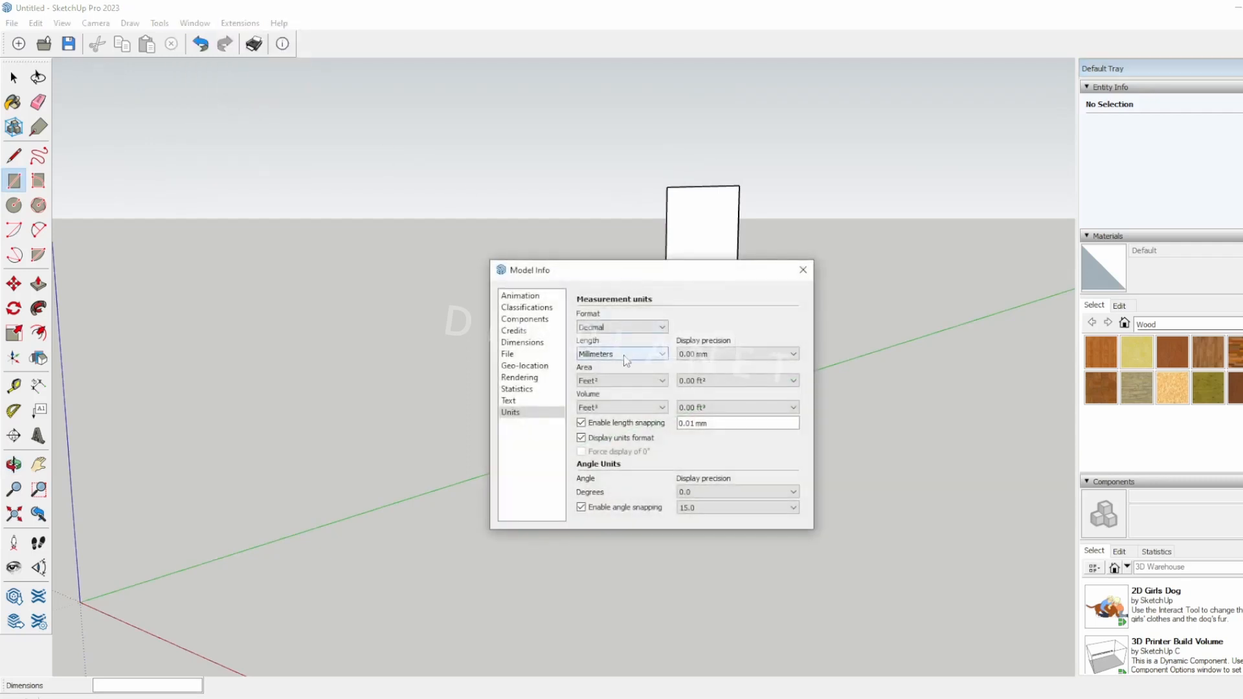
pyautogui.click(621, 392)
pyautogui.click(803, 269)
# - Measure the height of the upright rectangle from its upper corner to its lower corner
pyautogui.scroll(5, 728, 301)
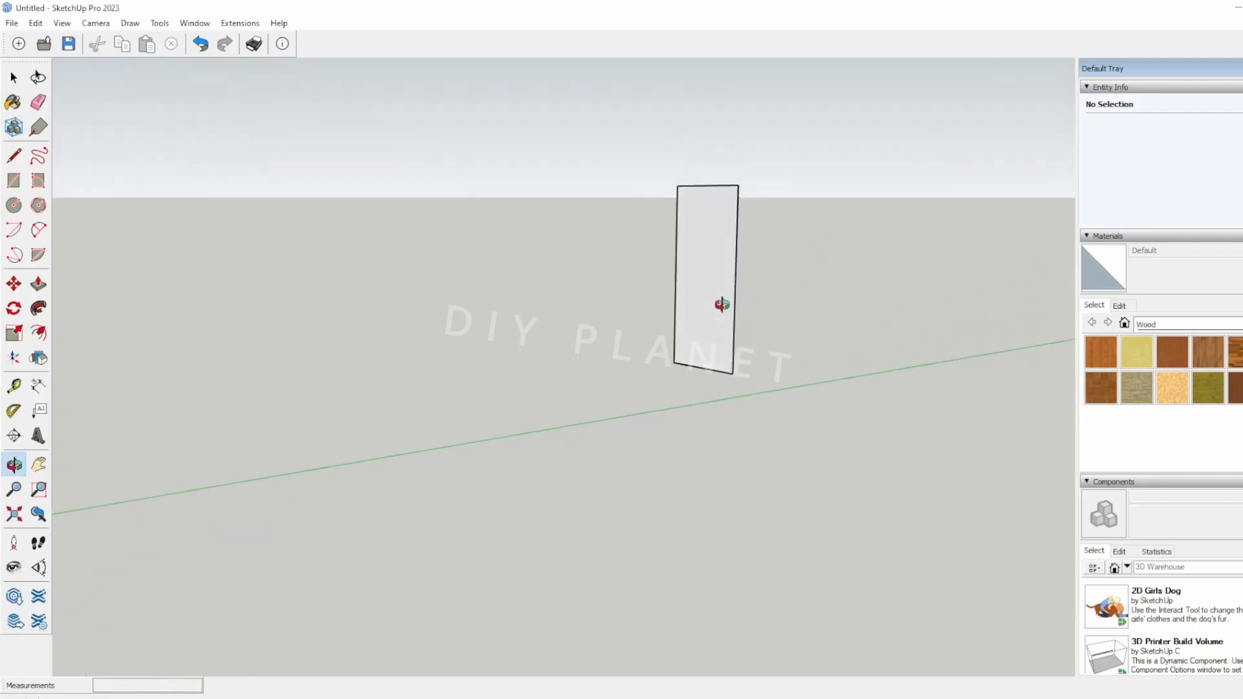
pyautogui.scroll(3, 731, 304)
pyautogui.scroll(-2, 739, 299)
pyautogui.keyDown('shift'); pyautogui.moveTo(750, 316); pyautogui.dragTo(732, 408, button='middle'); pyautogui.keyUp('shift')
pyautogui.press('t')
pyautogui.click(730, 191)
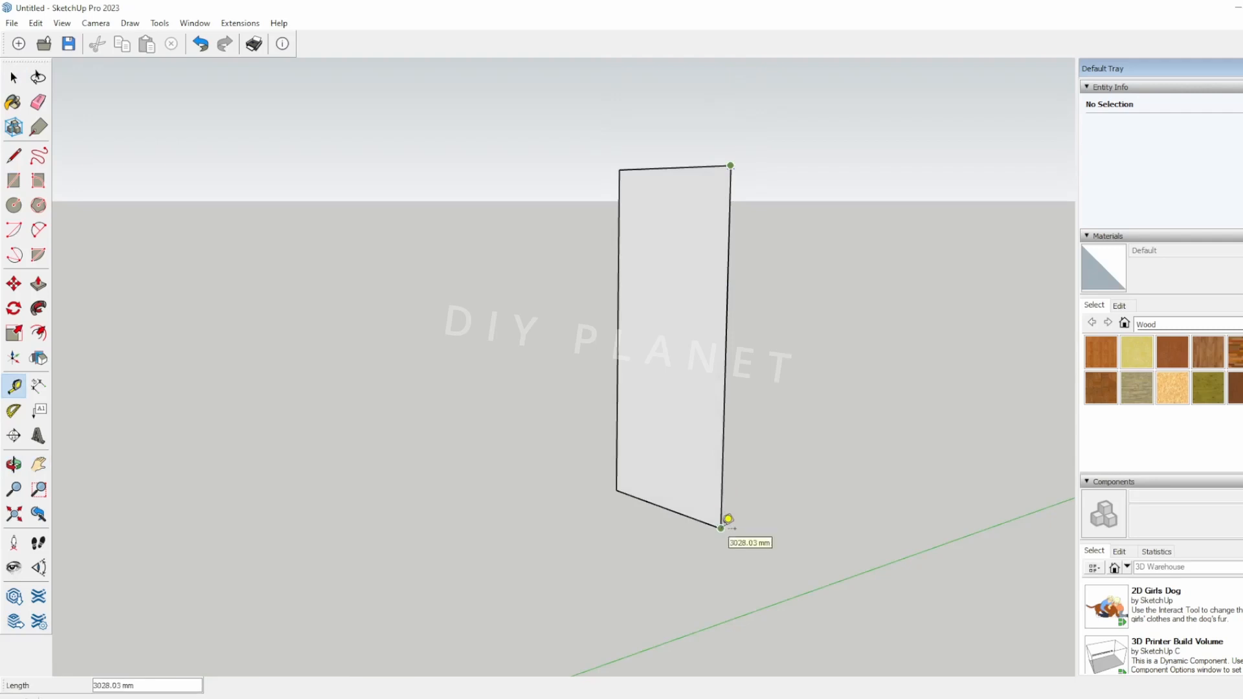
pyautogui.press('space')
# - Try to extrude the upright rectangle by about 13 mm, and undo the extrusion and the rectangle
pyautogui.moveTo(721, 529); pyautogui.dragTo(735, 497, button='middle')
pyautogui.click(693, 231)
pyautogui.moveTo(705, 318); pyautogui.dragTo(708, 510, button='middle')
pyautogui.press('p')
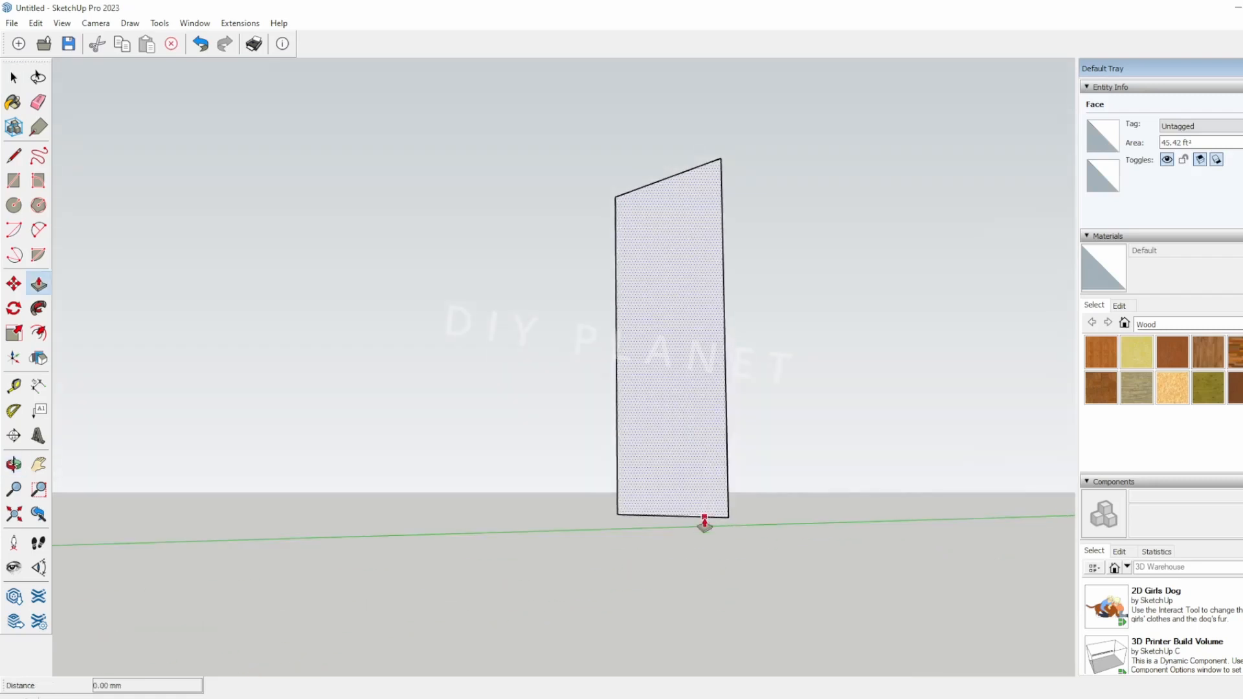
pyautogui.click(707, 515)
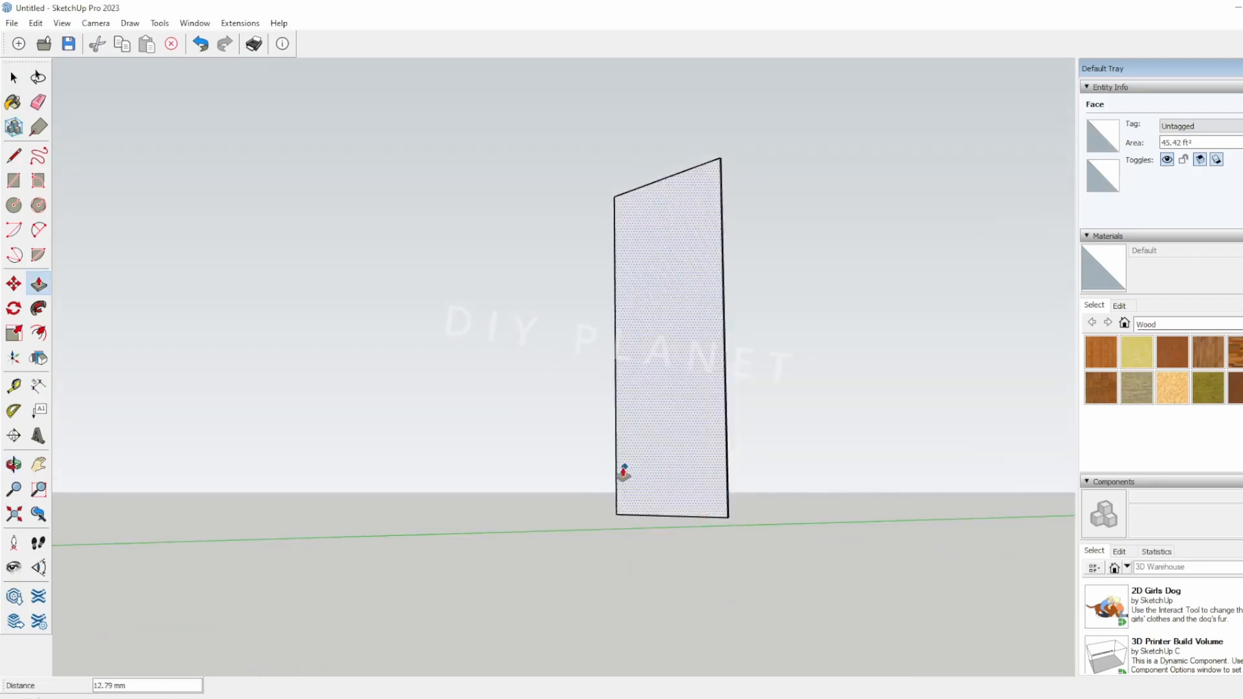
pyautogui.hotkey('ctrl', 'z')
pyautogui.hotkey('ctrl', 'z')
# - Draw an upright rectangle about 448 mm wide and 1181 mm high above the green axis
pyautogui.click(14, 180)
pyautogui.click(597, 265)
pyautogui.moveTo(685, 397); pyautogui.dragTo(830, 425, button='middle')
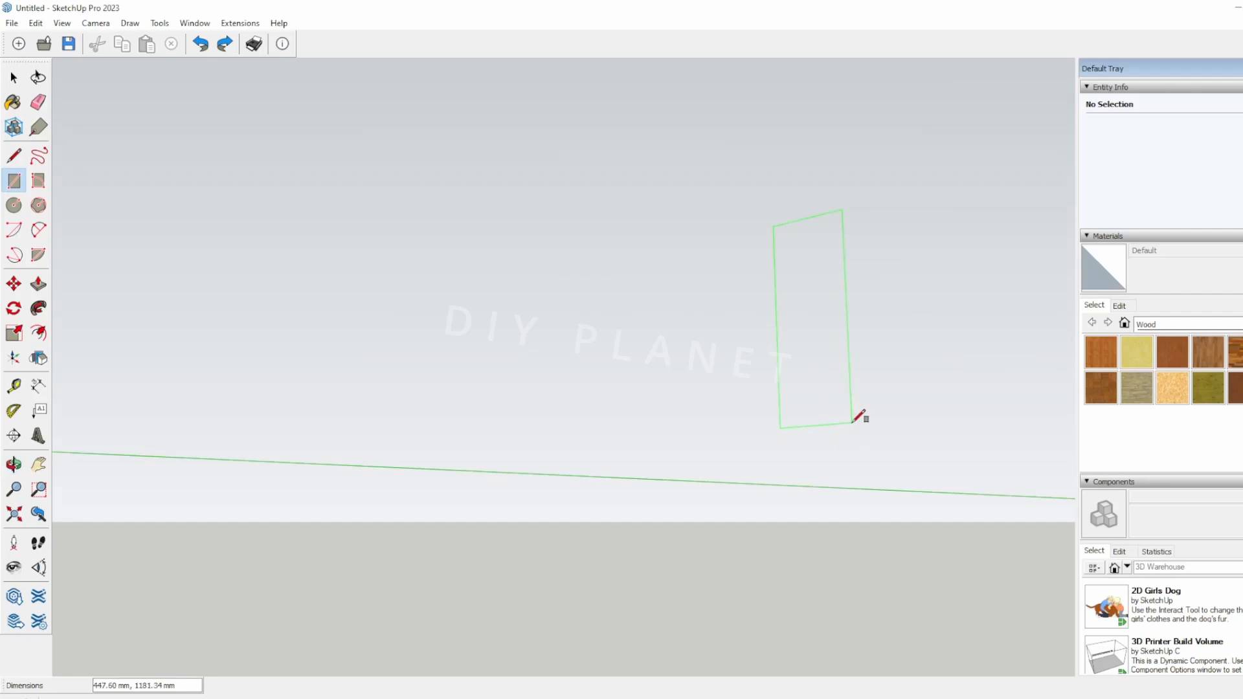
pyautogui.click(853, 423)
pyautogui.write('4')
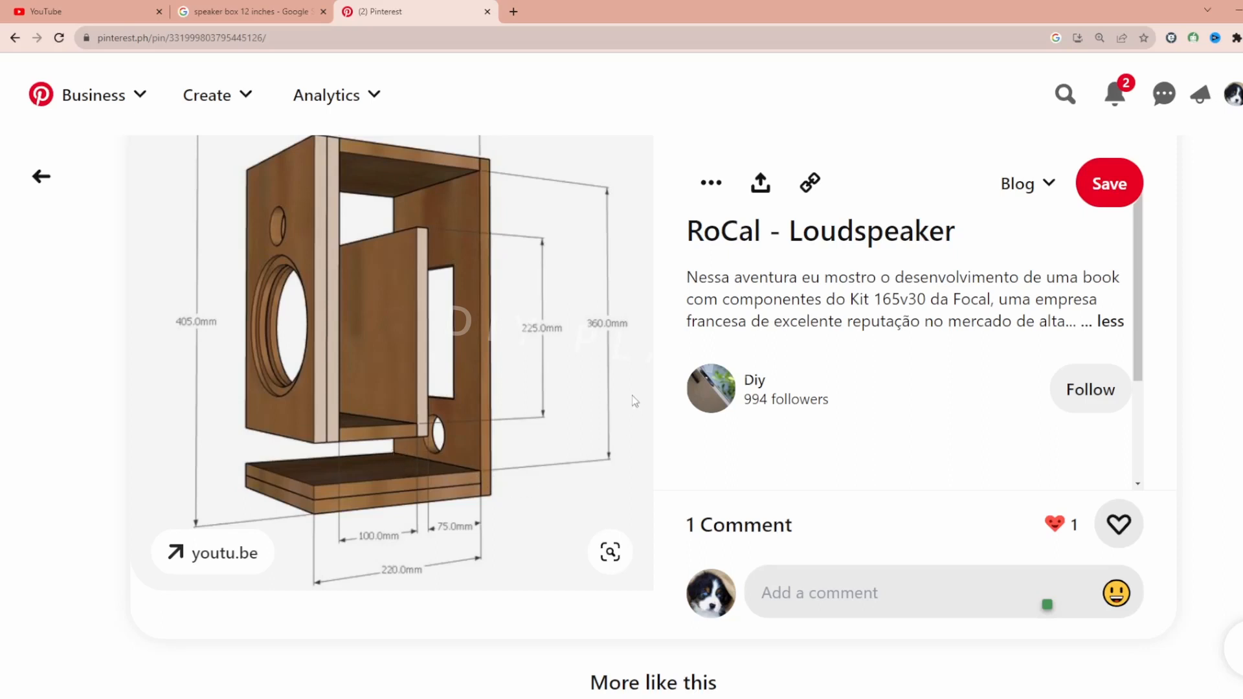
# - Switch to the Pinterest page and examine the dimensions on the loudspeaker box drawing
pyautogui.click(1098, 324)
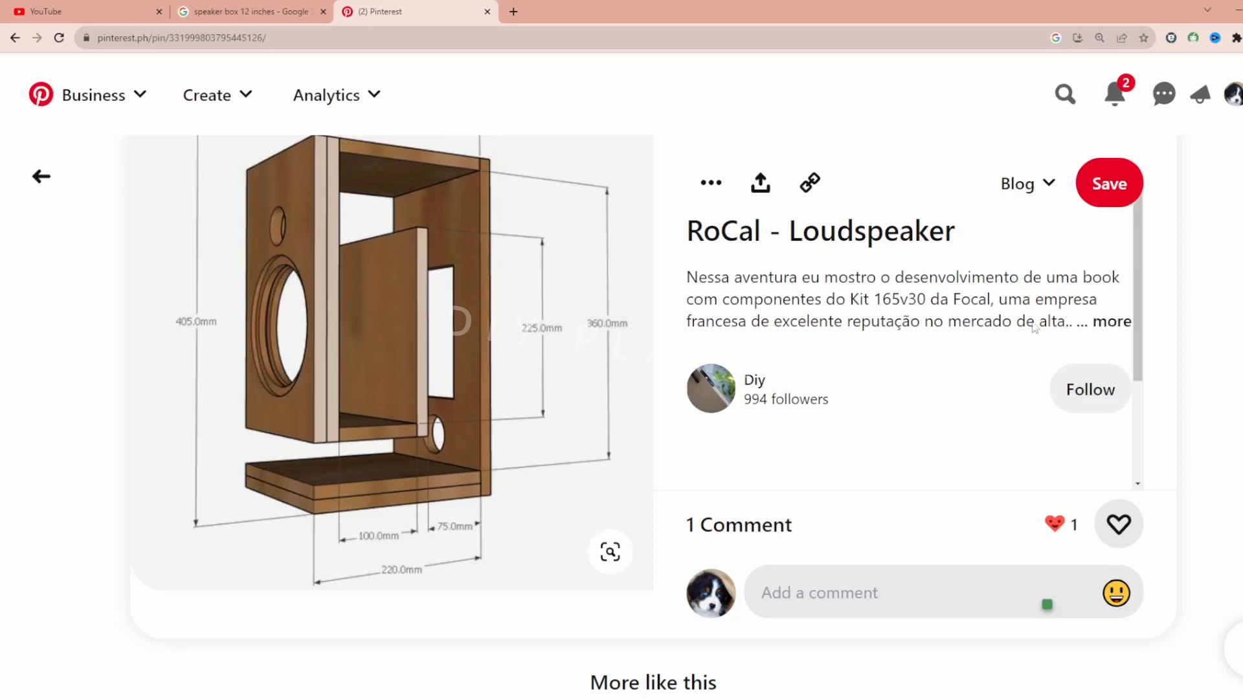
pyautogui.scroll(-3, 698, 356)
pyautogui.scroll(1, 323, 435)
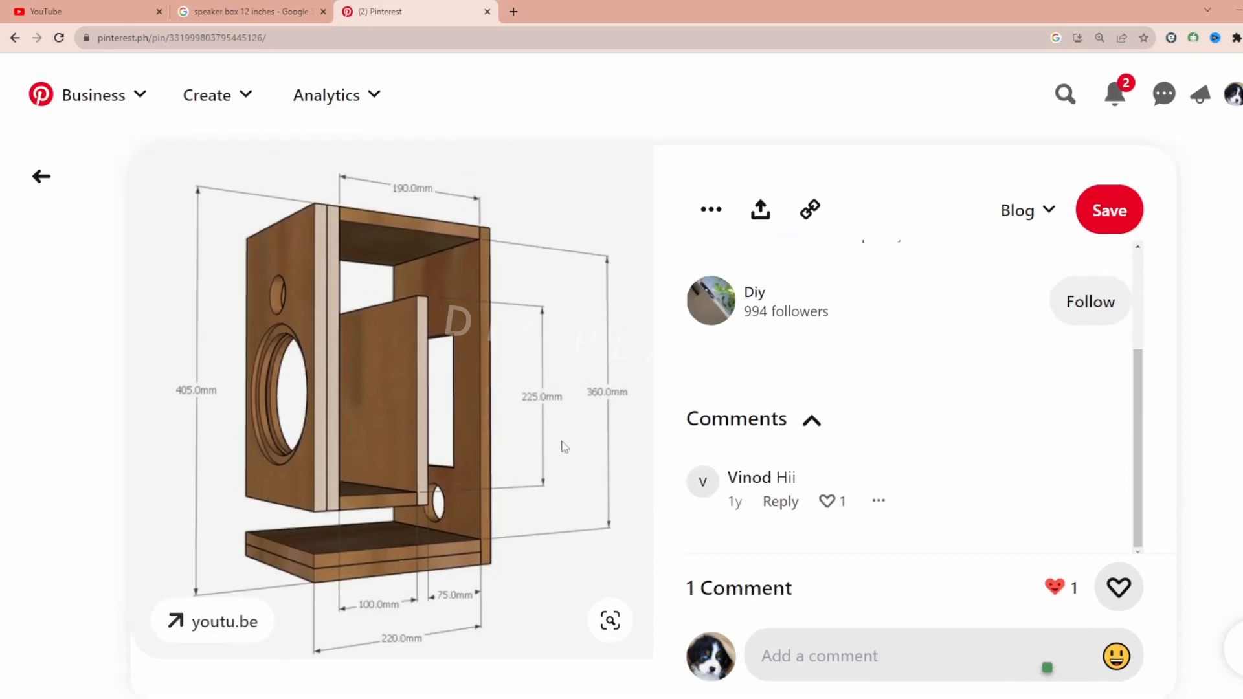
pyautogui.scroll(-2, 864, 395)
pyautogui.scroll(3, 877, 391)
pyautogui.scroll(2, 415, 407)
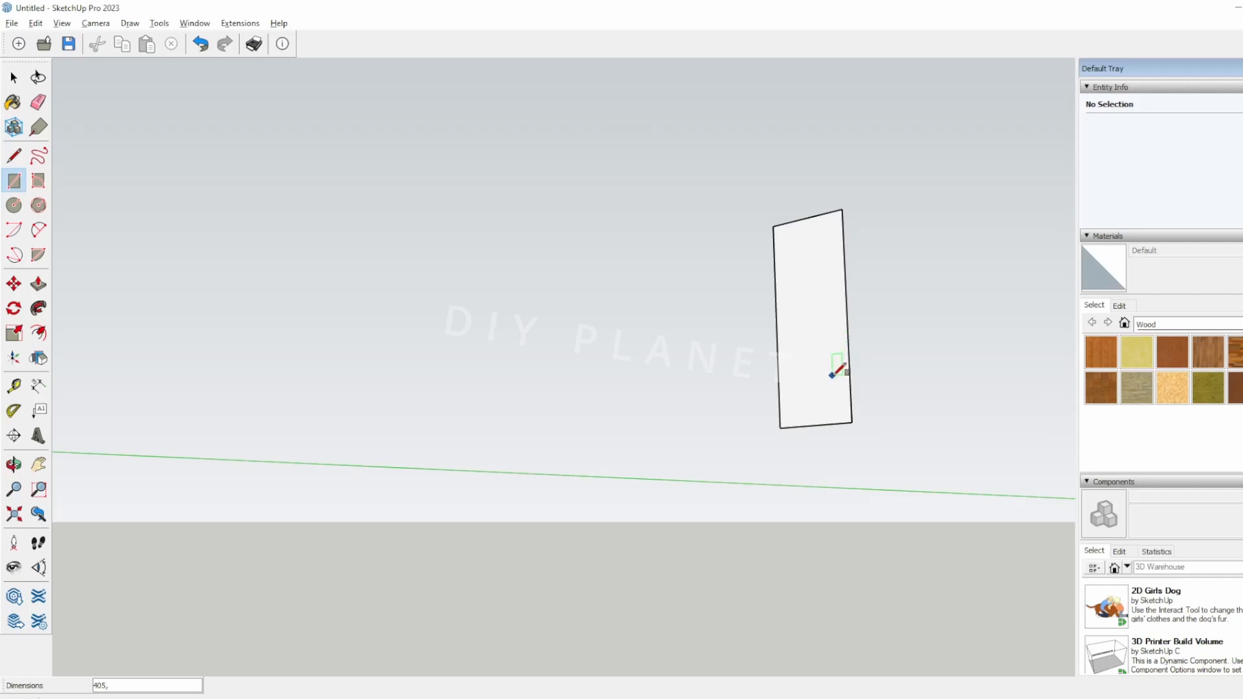
# - Try to resize the upright rectangle with a dimension of 405 mm
pyautogui.moveTo(835, 363)
pyautogui.mouseDown(button='middle')
pyautogui.moveTo(766, 436)
pyautogui.moveTo(826, 451)
pyautogui.mouseUp(button='middle')
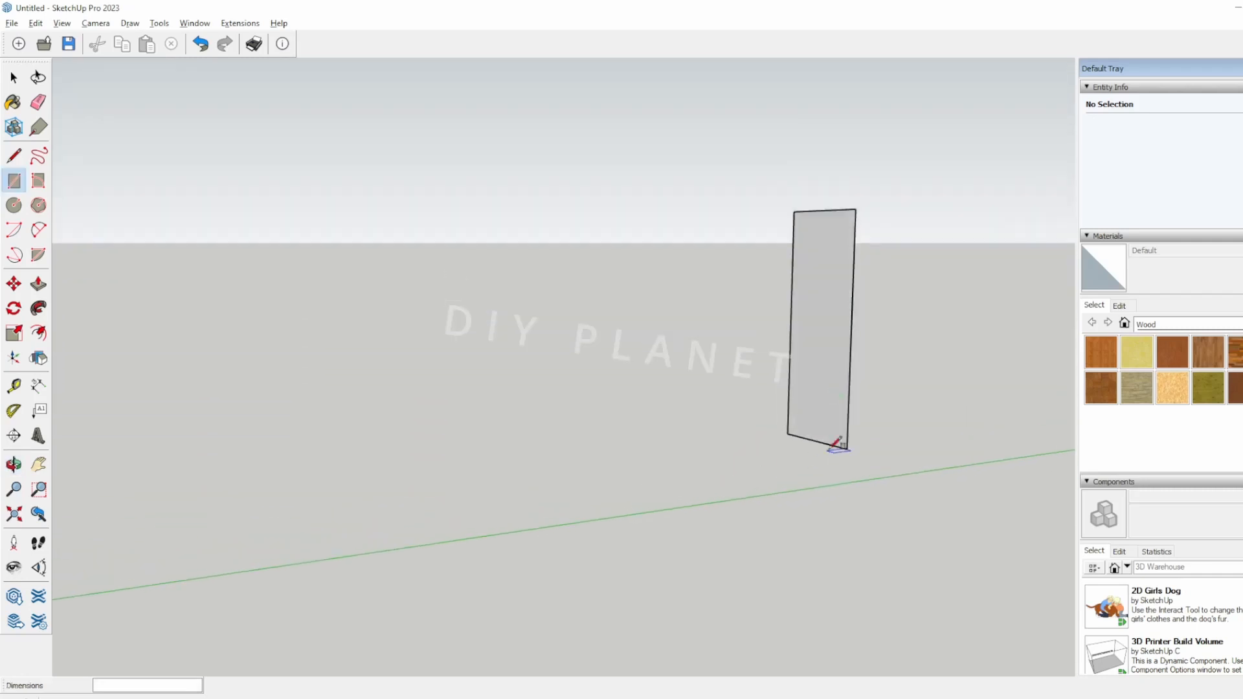
pyautogui.scroll(3, 830, 449)
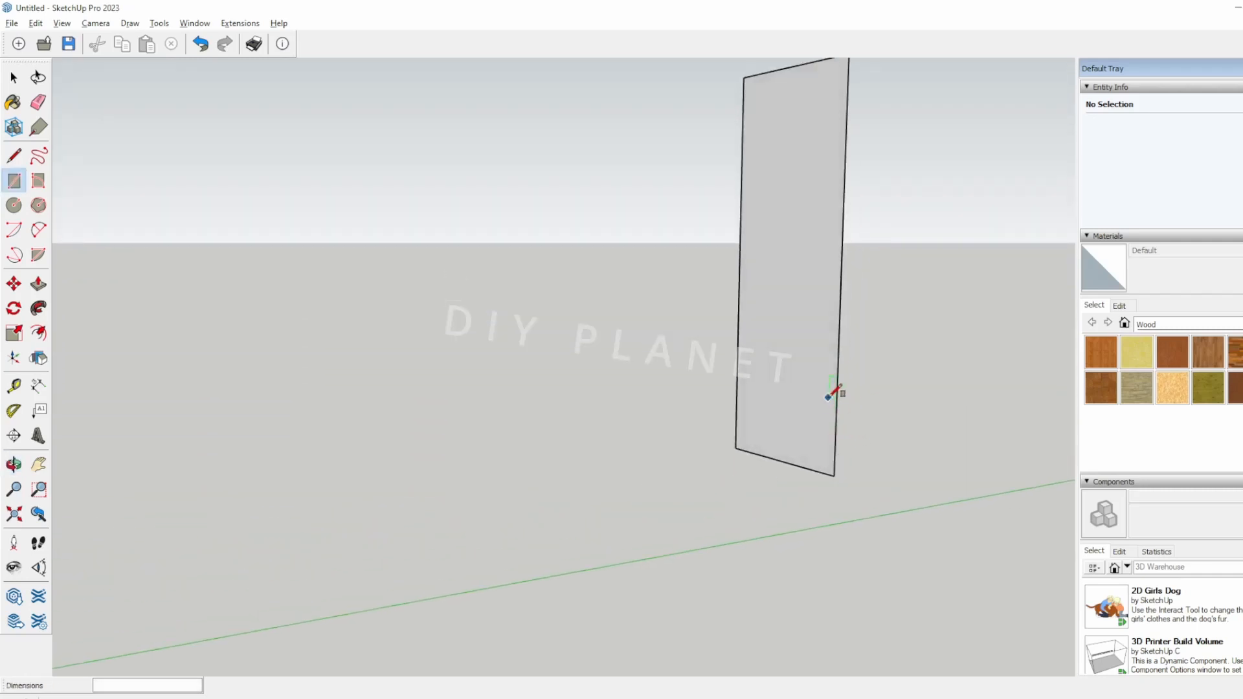
pyautogui.write('405')
pyautogui.press('Return')
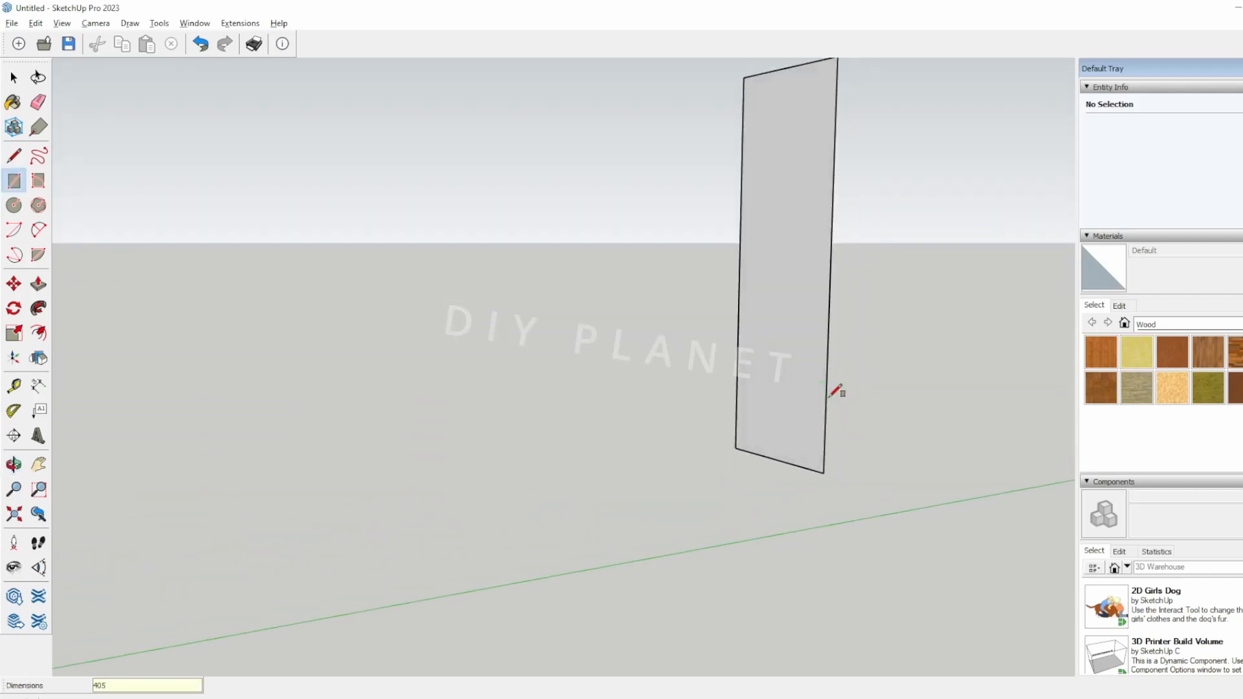
# - Measure the upright rectangle's height and the length of its bottom edge
pyautogui.moveTo(847, 391); pyautogui.dragTo(853, 317, button='middle')
pyautogui.press('t')
pyautogui.click(843, 60)
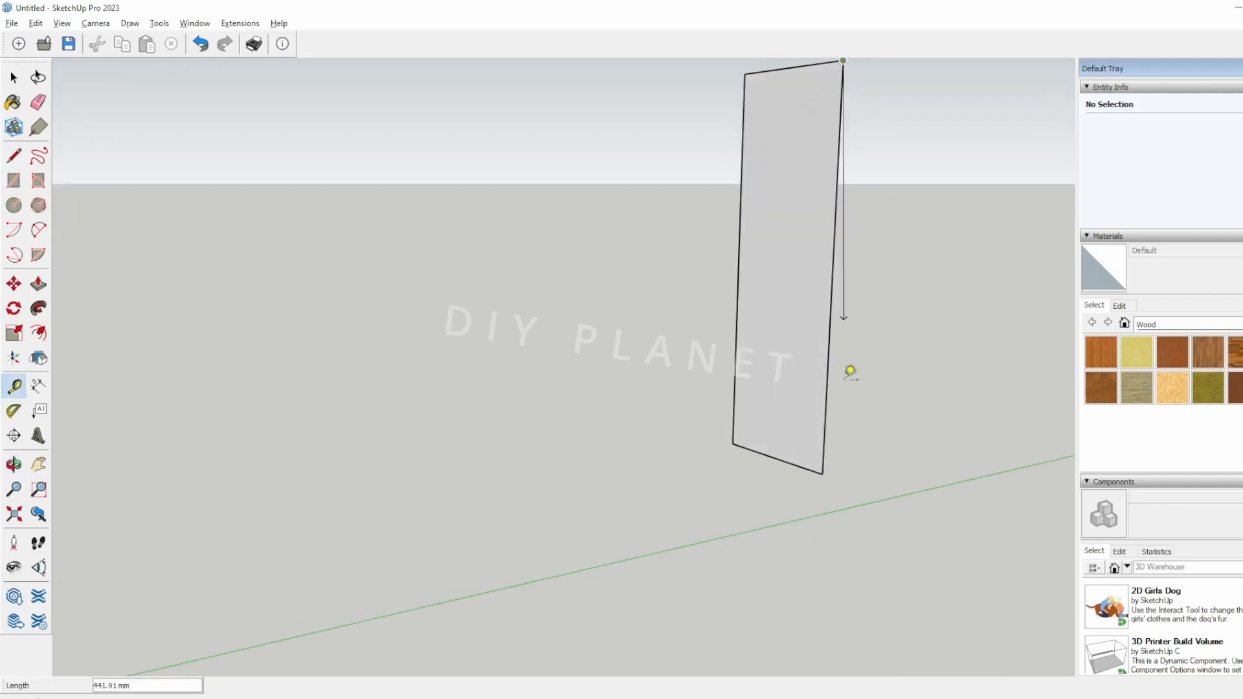
pyautogui.click(825, 463)
pyautogui.click(732, 444)
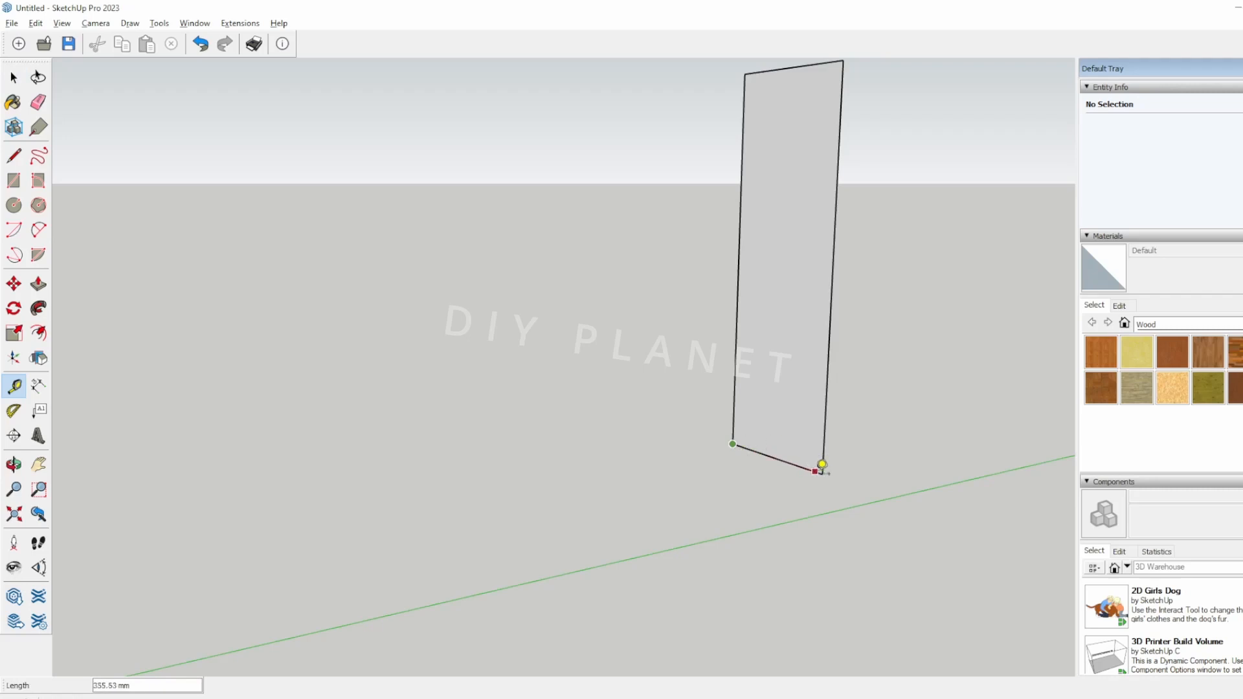
pyautogui.moveTo(821, 465)
pyautogui.mouseDown(button='middle')
pyautogui.moveTo(870, 460)
pyautogui.moveTo(823, 479)
pyautogui.moveTo(832, 458)
pyautogui.mouseUp(button='middle')
# - Undo the wrongly sized rectangle and draw an upright one 300 mm wide and 405 mm high
pyautogui.press('space')
pyautogui.hotkey('ctrl', 'z')
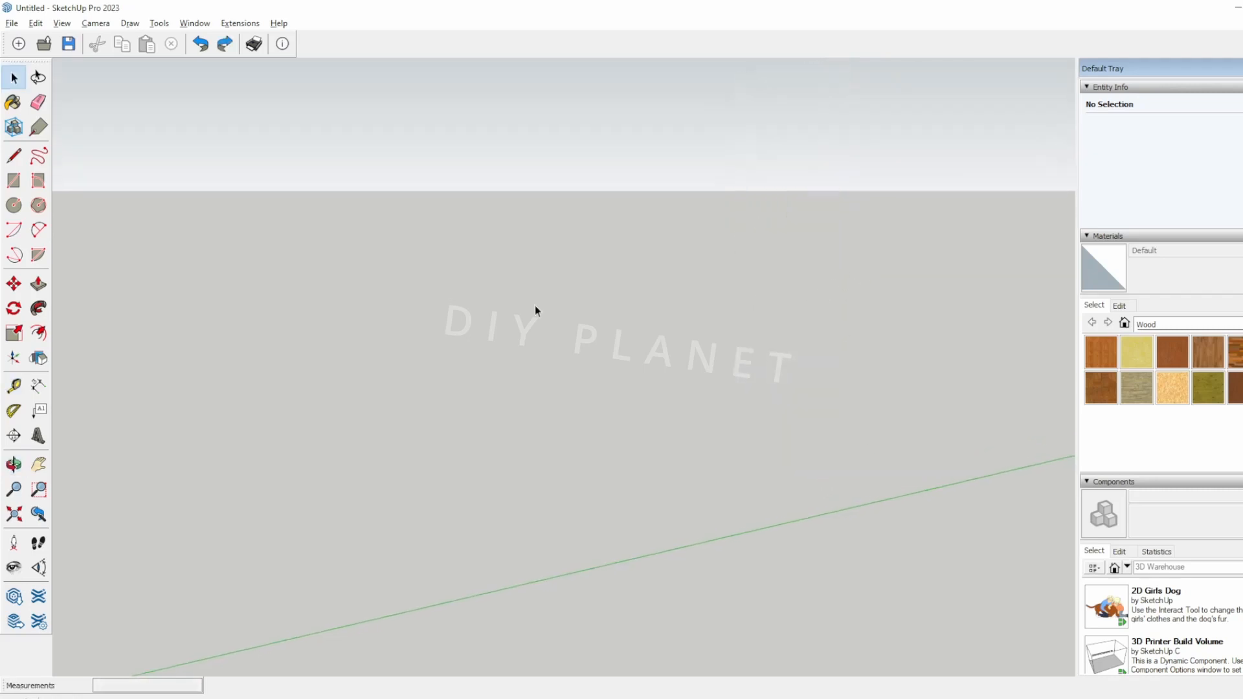
pyautogui.click(13, 180)
pyautogui.click(764, 169)
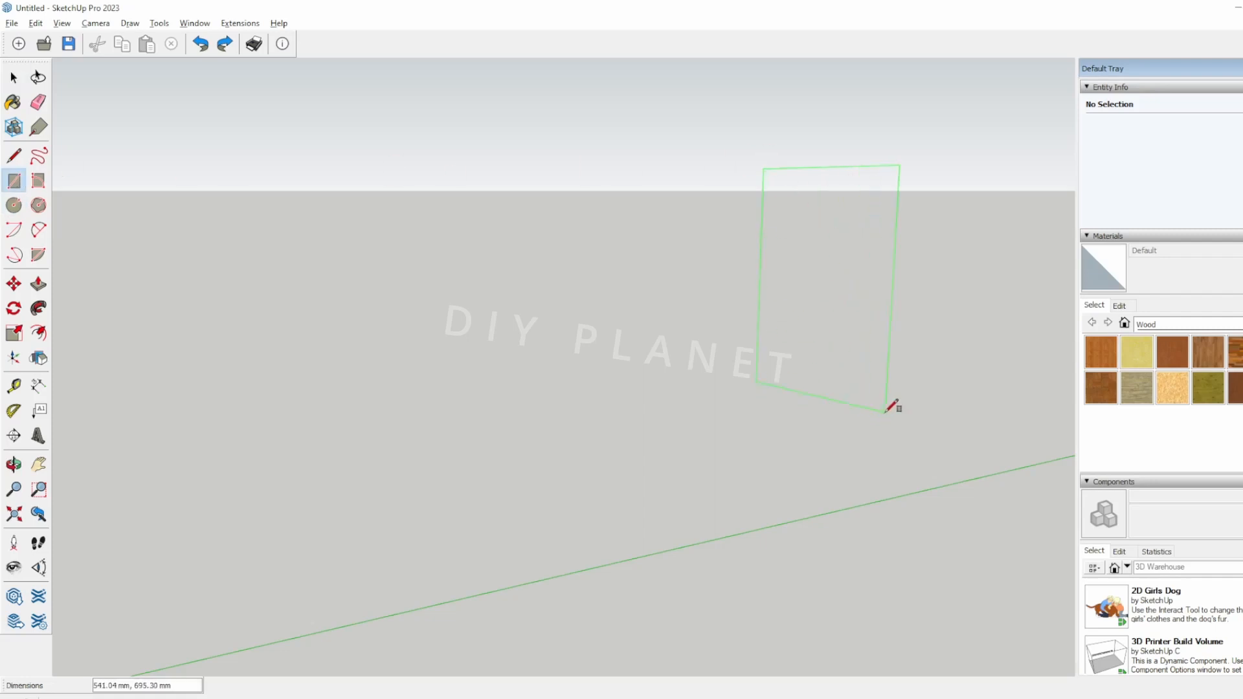
pyautogui.click(886, 412)
pyautogui.write('300,40')
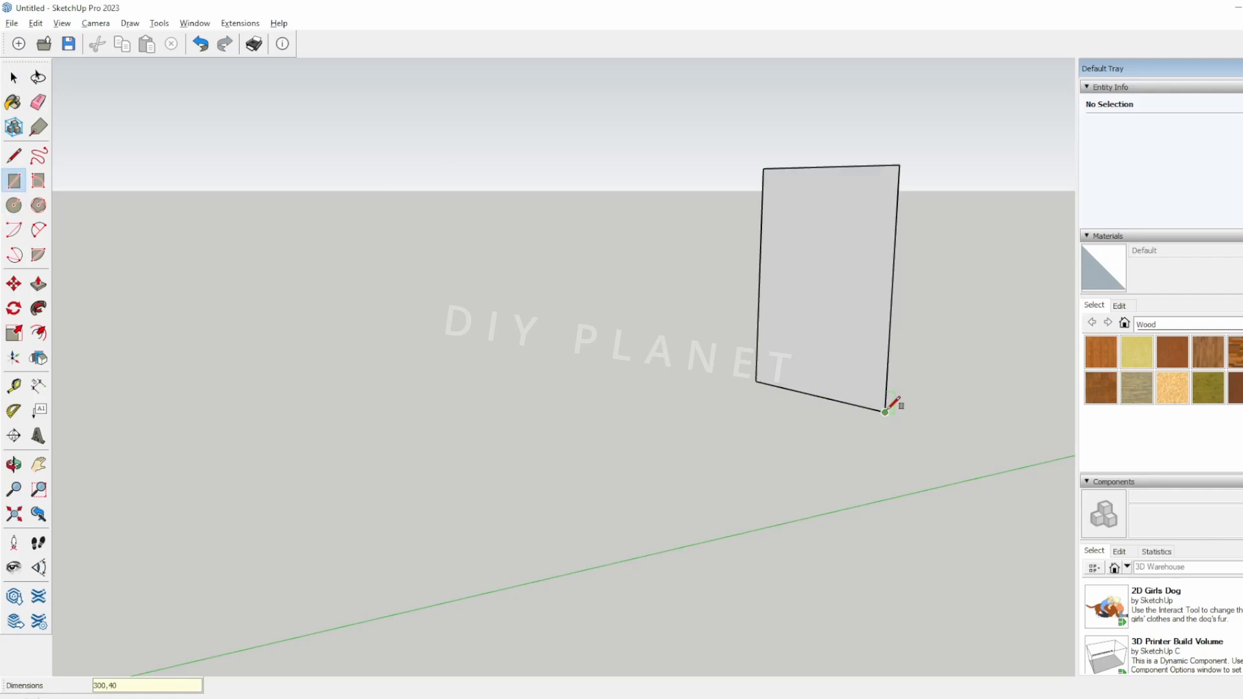
pyautogui.press('Return')
pyautogui.moveTo(888, 383); pyautogui.dragTo(805, 352, button='middle')
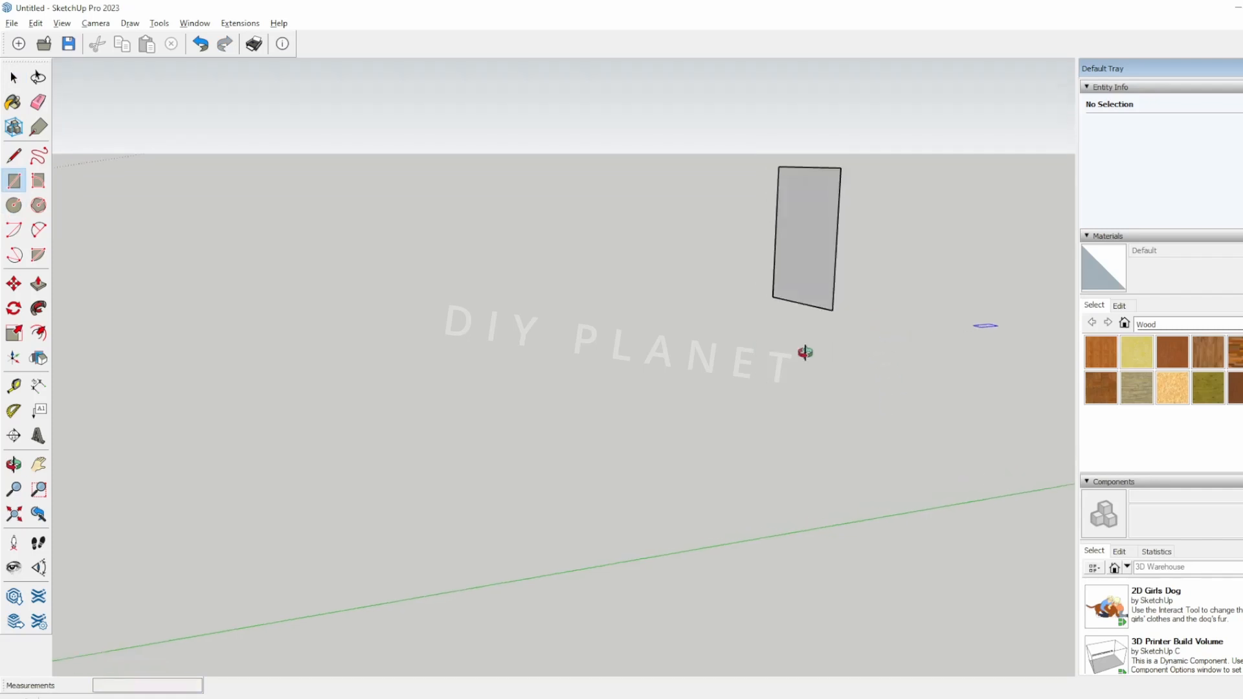
pyautogui.click(805, 354)
pyautogui.scroll(4, 782, 274)
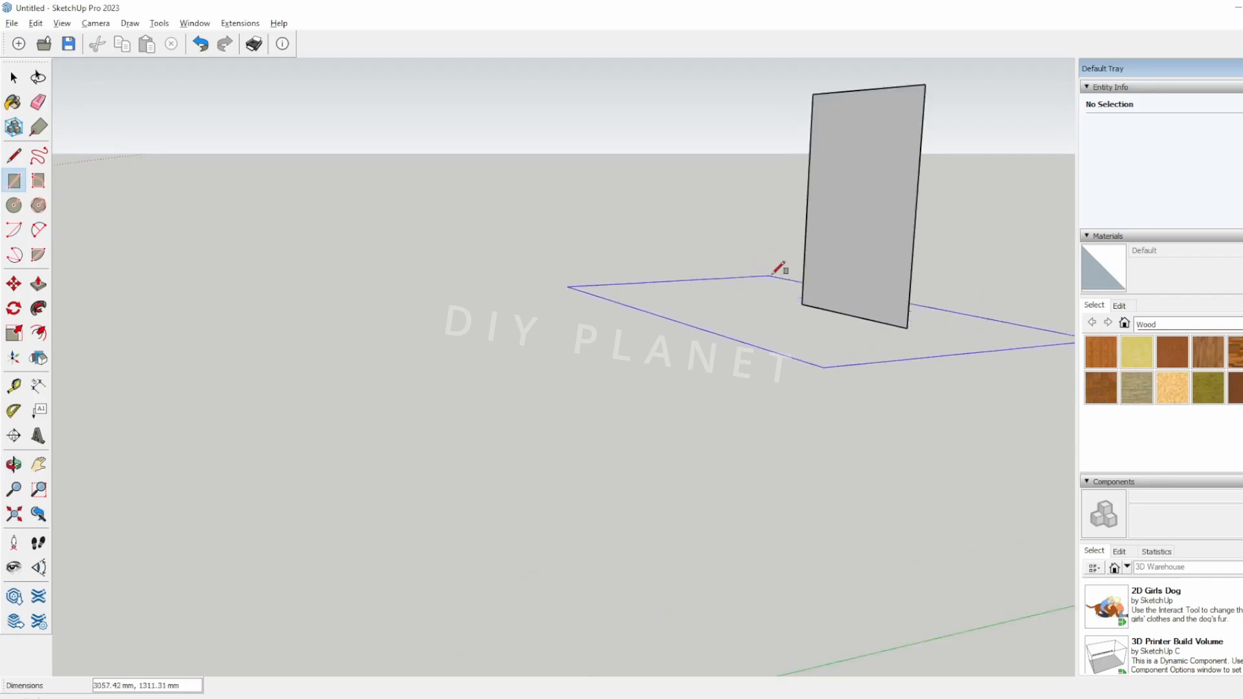
pyautogui.press('Escape')
pyautogui.press('space')
# - Measure the new upright rectangle's height along its outer vertical edge
pyautogui.click(817, 271)
pyautogui.click(751, 331)
pyautogui.keyDown('shift'); pyautogui.moveTo(746, 320); pyautogui.dragTo(637, 403, button='middle'); pyautogui.keyUp('shift')
pyautogui.press('t')
pyautogui.click(806, 177)
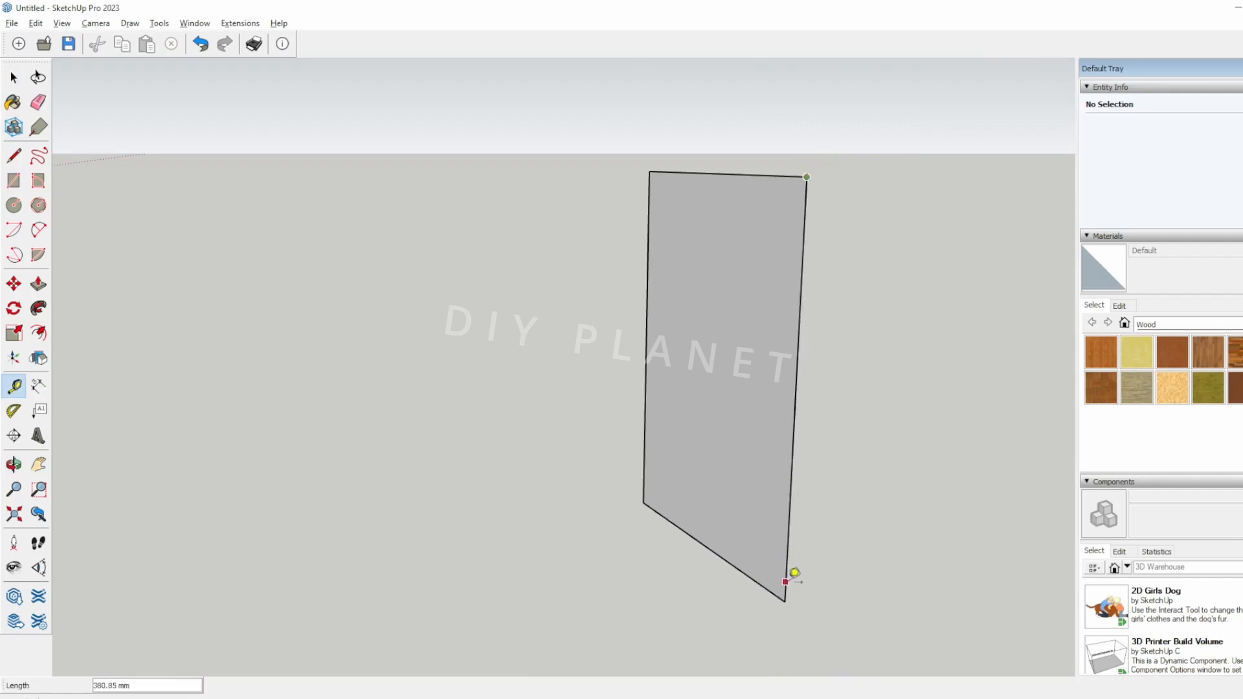
pyautogui.moveTo(790, 581); pyautogui.dragTo(845, 500, button='middle')
pyautogui.moveTo(694, 277); pyautogui.dragTo(549, 309, button='middle')
pyautogui.press('space')
# - Extrude the upright rectangle into a panel 16 mm thick
pyautogui.moveTo(481, 456); pyautogui.dragTo(518, 447, button='middle')
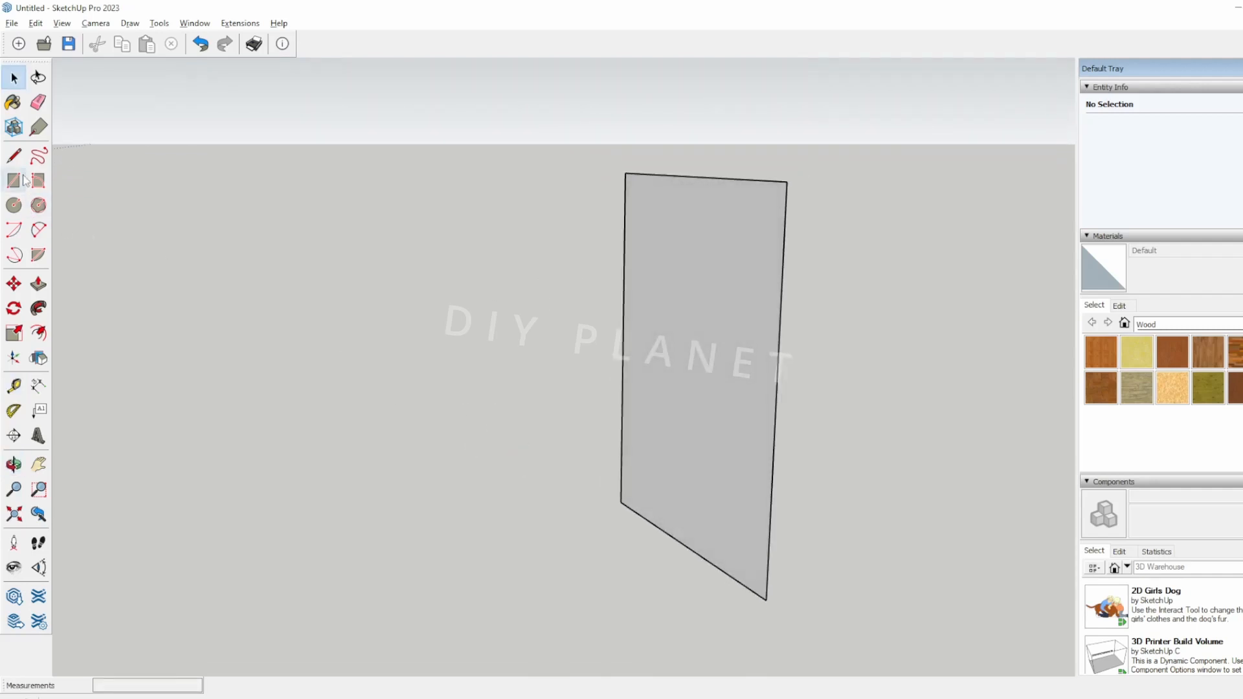
pyautogui.moveTo(428, 324); pyautogui.dragTo(458, 310, button='middle')
pyautogui.moveTo(648, 337); pyautogui.dragTo(535, 386, button='middle')
pyautogui.press('p')
pyautogui.click(694, 373)
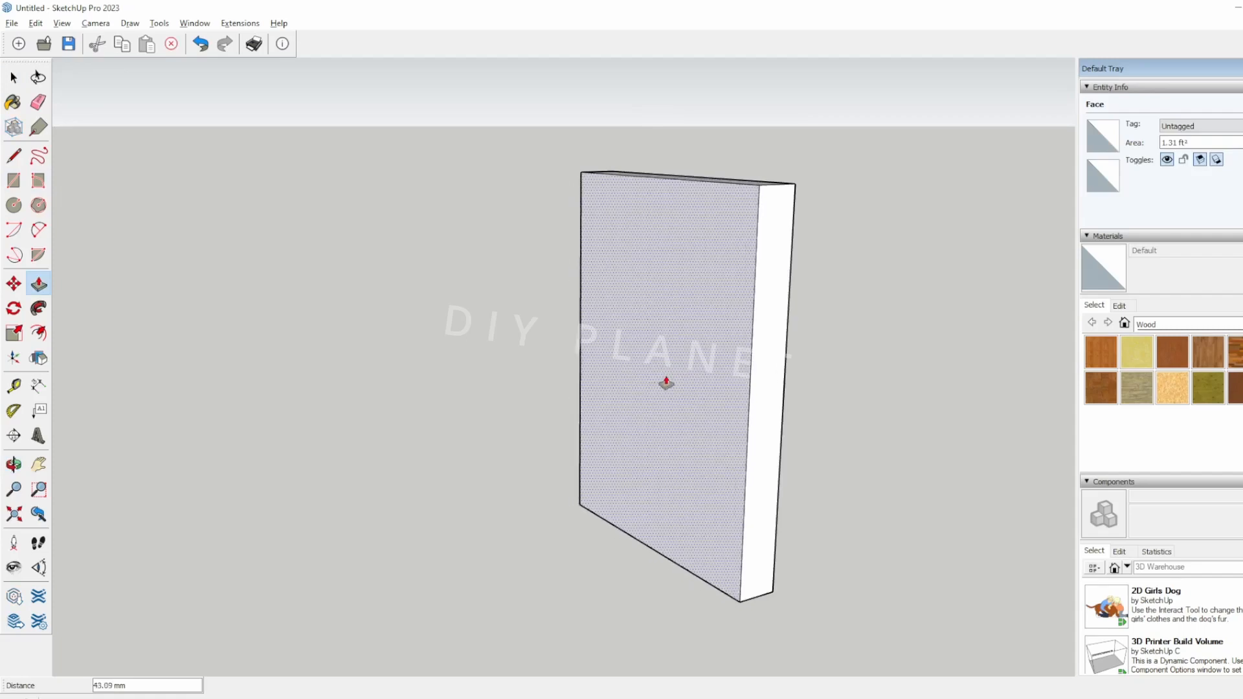
pyautogui.write('16')
pyautogui.press('Return')
pyautogui.press('space')
# - Select all faces and edges of the upright panel and make them a group
pyautogui.moveTo(686, 399); pyautogui.dragTo(643, 403, button='middle')
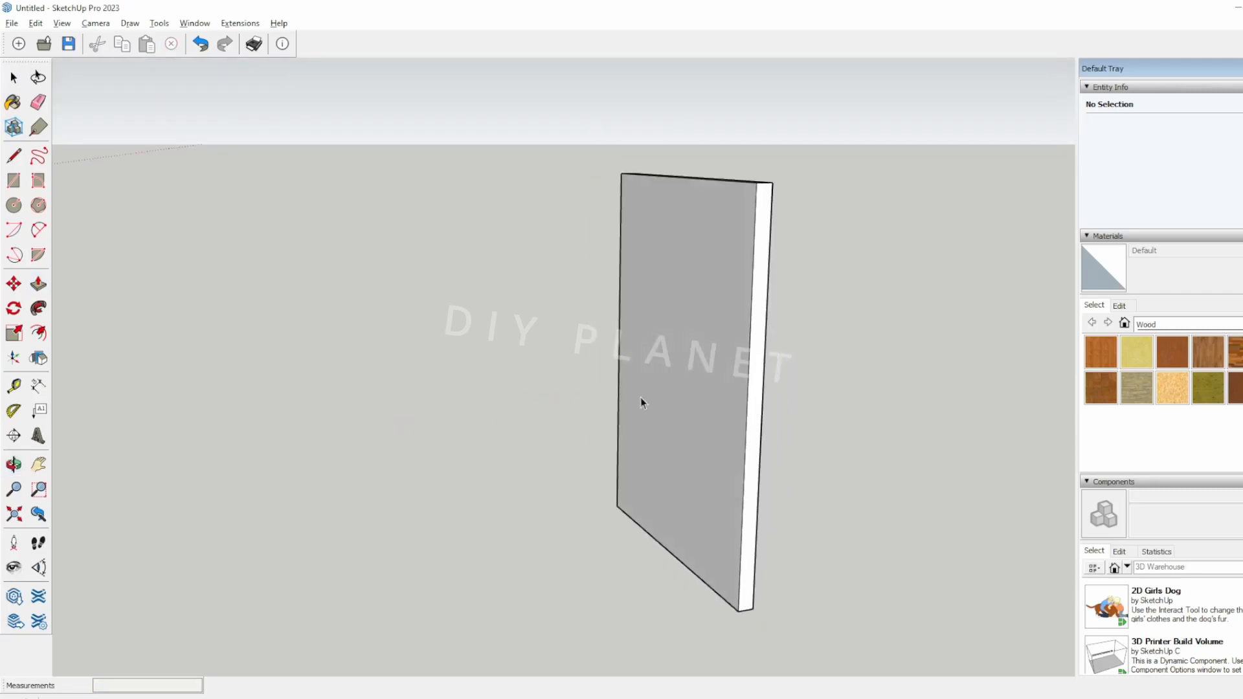
pyautogui.tripleClick(733, 308)
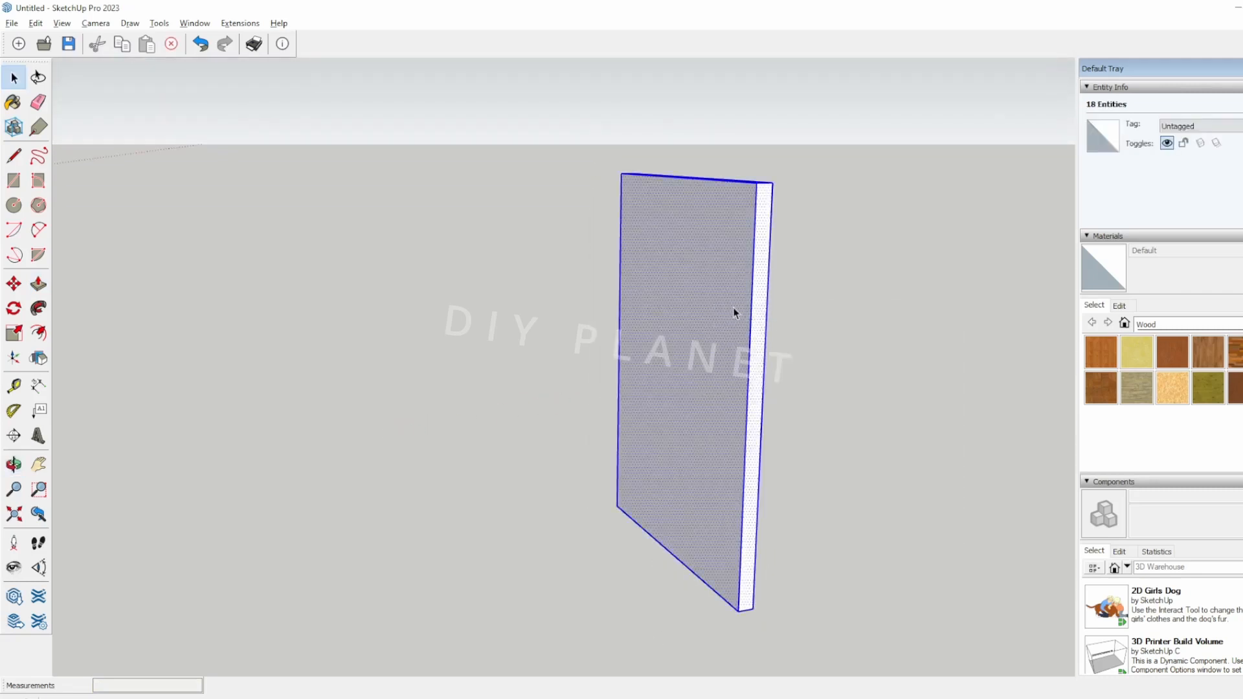
pyautogui.rightClick(717, 363)
pyautogui.click(790, 483)
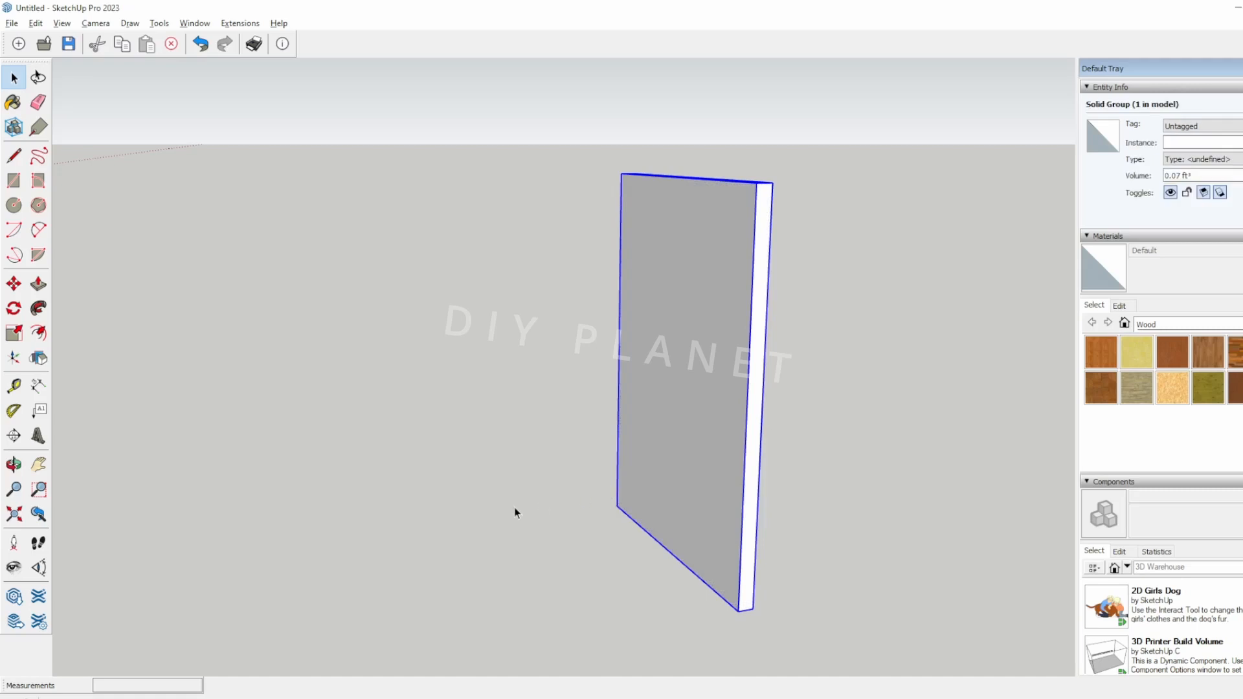
# - Draw a flat 300 × 220 mm rectangle starting from the lower inner corner of the upright panel
pyautogui.moveTo(788, 328)
pyautogui.mouseDown(button='middle')
pyautogui.moveTo(585, 350)
pyautogui.moveTo(845, 302)
pyautogui.moveTo(766, 322)
pyautogui.moveTo(802, 328)
pyautogui.moveTo(776, 332)
pyautogui.mouseUp(button='middle')
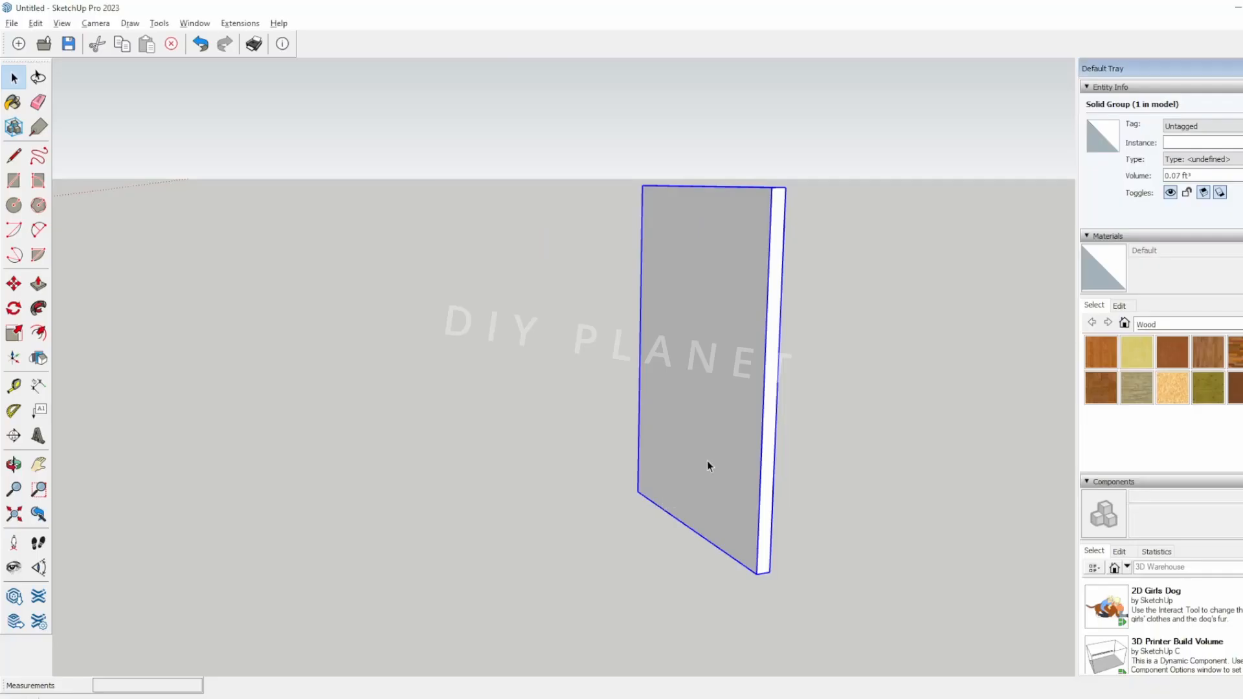
pyautogui.moveTo(707, 460); pyautogui.dragTo(716, 425, button='middle')
pyautogui.keyDown('shift'); pyautogui.moveTo(378, 660); pyautogui.dragTo(349, 557, button='middle'); pyautogui.keyUp('shift')
pyautogui.press('r')
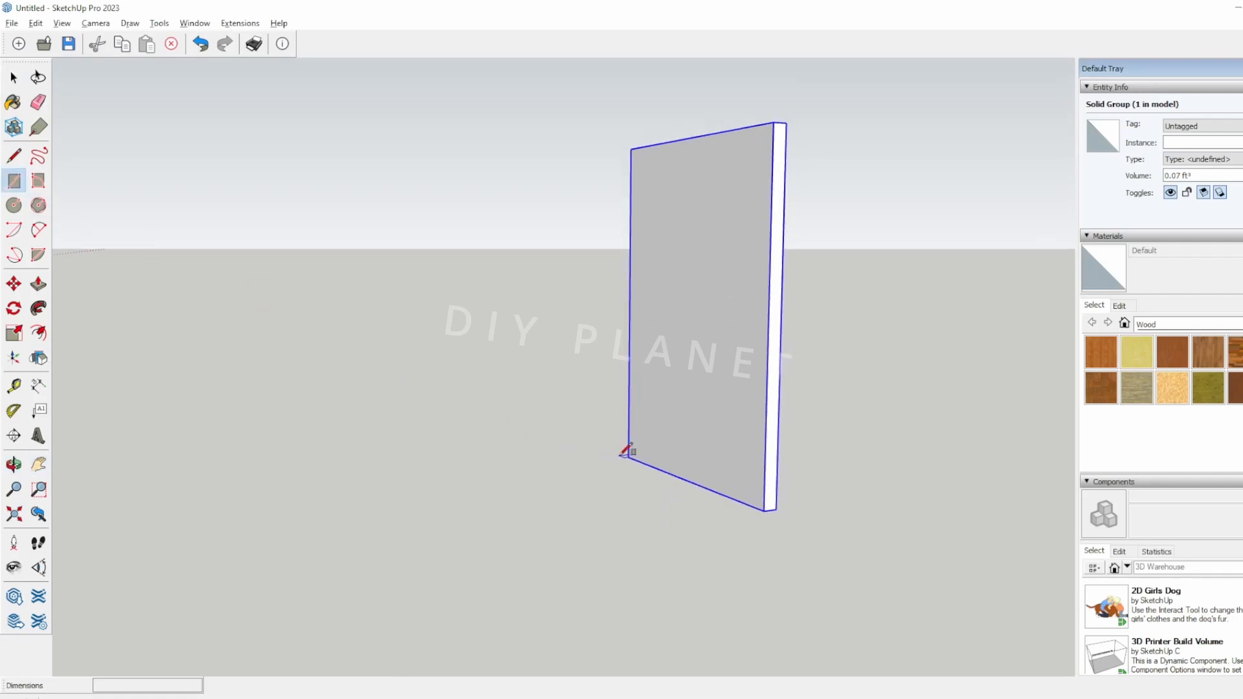
pyautogui.click(628, 457)
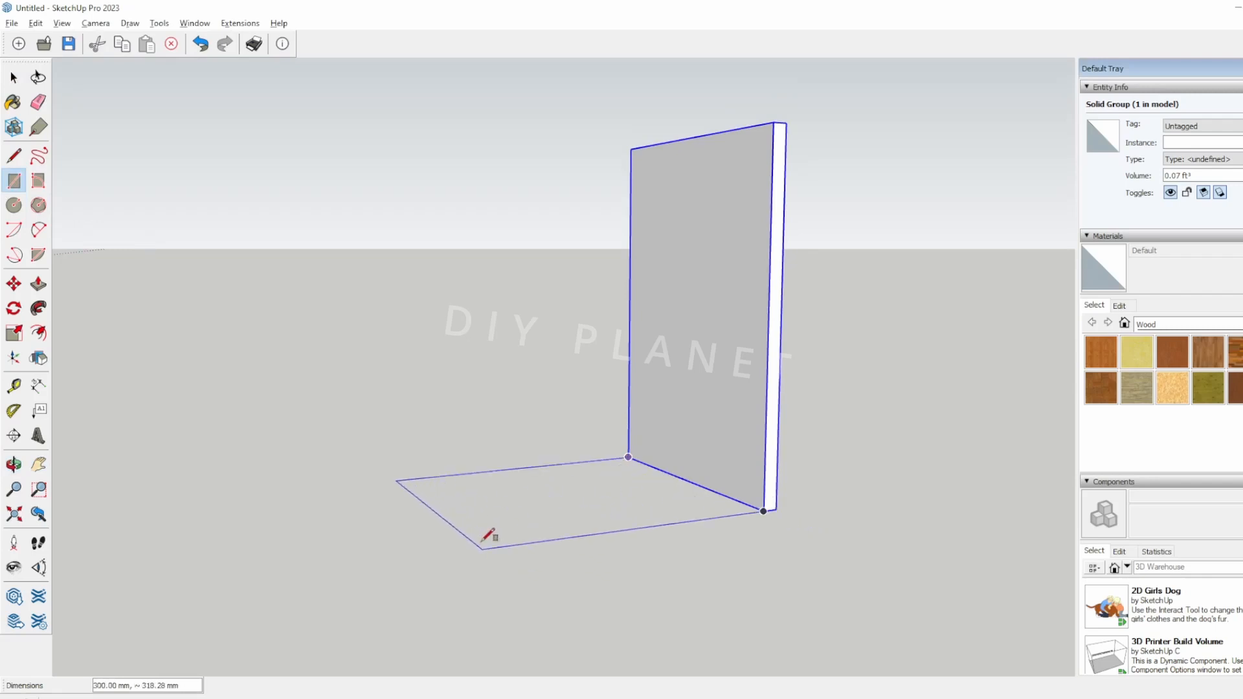
pyautogui.write('300,220')
pyautogui.press('Return')
pyautogui.moveTo(472, 570); pyautogui.dragTo(486, 591, button='middle')
pyautogui.press('space')
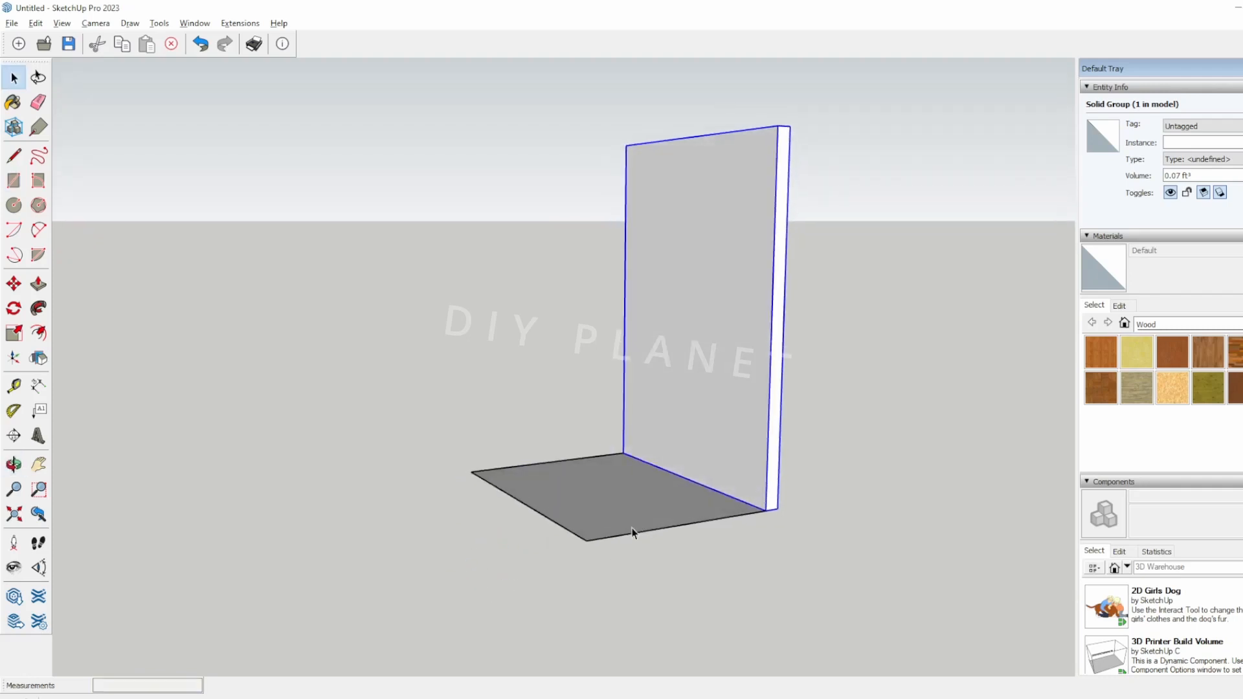
# - Extrude the flat rectangle upward into a base panel 16 mm thick
pyautogui.press('p')
pyautogui.click(621, 526)
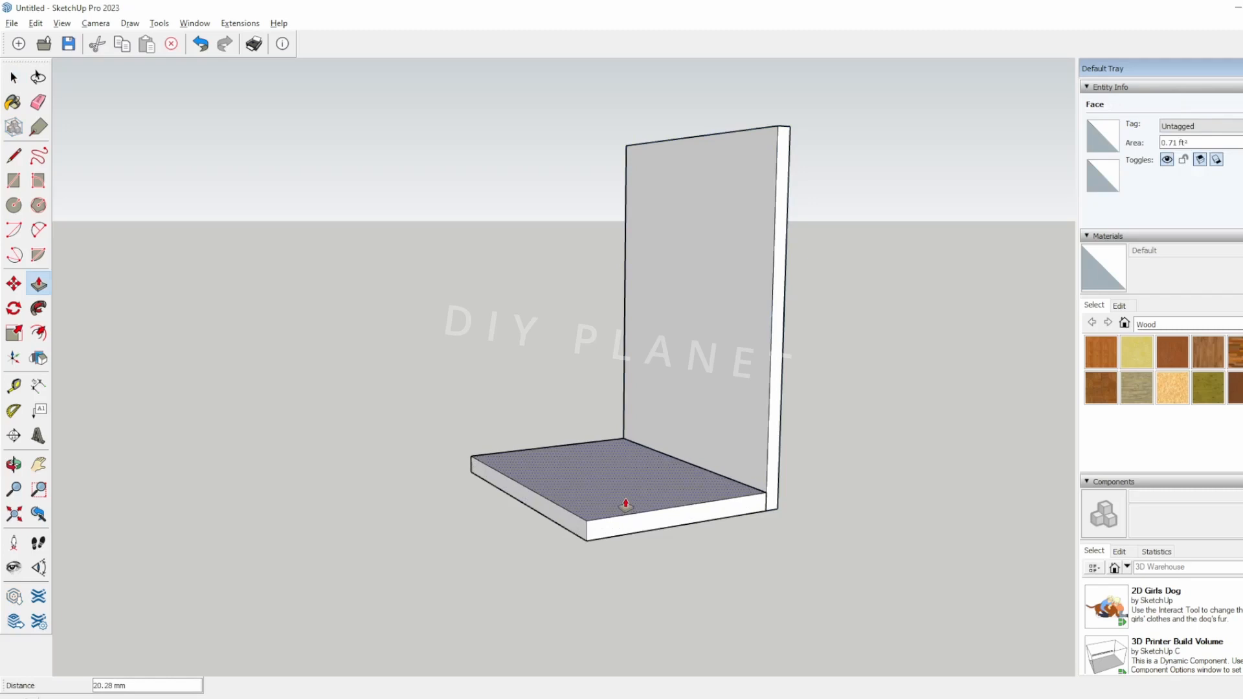
pyautogui.write('20')
pyautogui.press('Return')
pyautogui.press('space')
# - Select all faces and edges of the base panel and make them a group
pyautogui.click(603, 509)
pyautogui.click(674, 558)
pyautogui.tripleClick(595, 507)
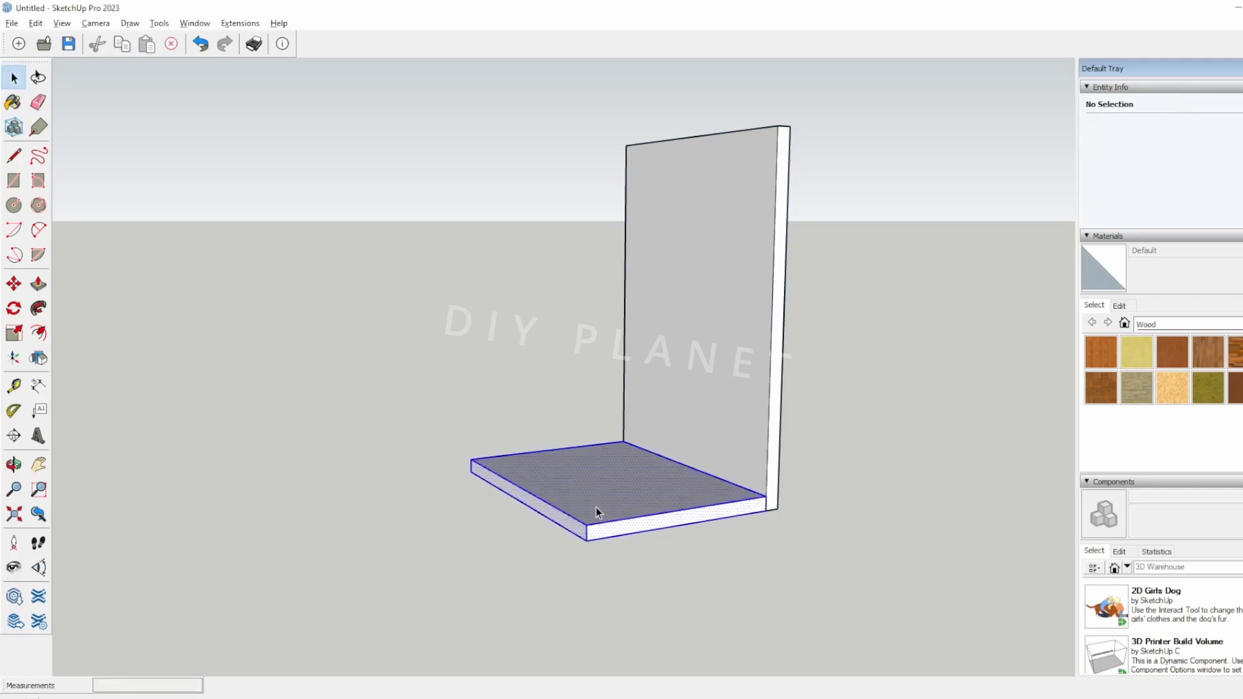
pyautogui.rightClick(594, 498)
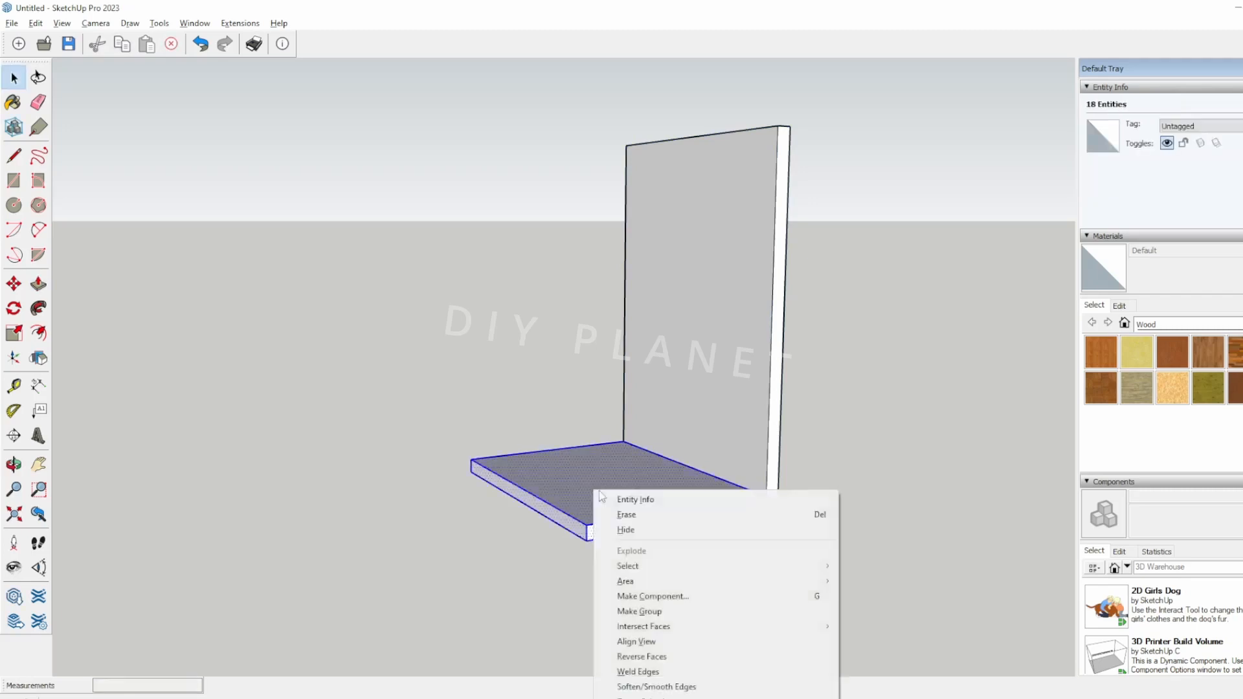
pyautogui.click(678, 613)
# - Measure the grouped base panel from its outer lower corner
pyautogui.moveTo(624, 597); pyautogui.dragTo(623, 594, button='middle')
pyautogui.click(624, 589)
pyautogui.moveTo(627, 514); pyautogui.dragTo(670, 520, button='middle')
pyautogui.click(643, 507)
pyautogui.press('t')
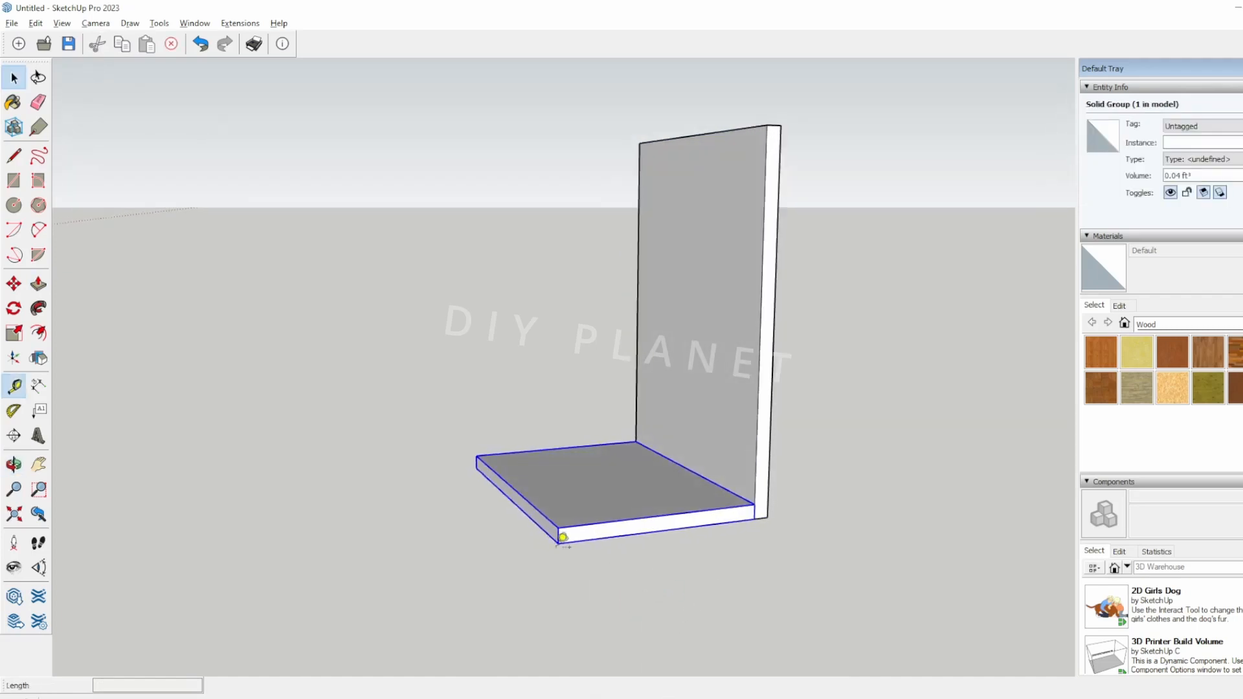
pyautogui.click(558, 543)
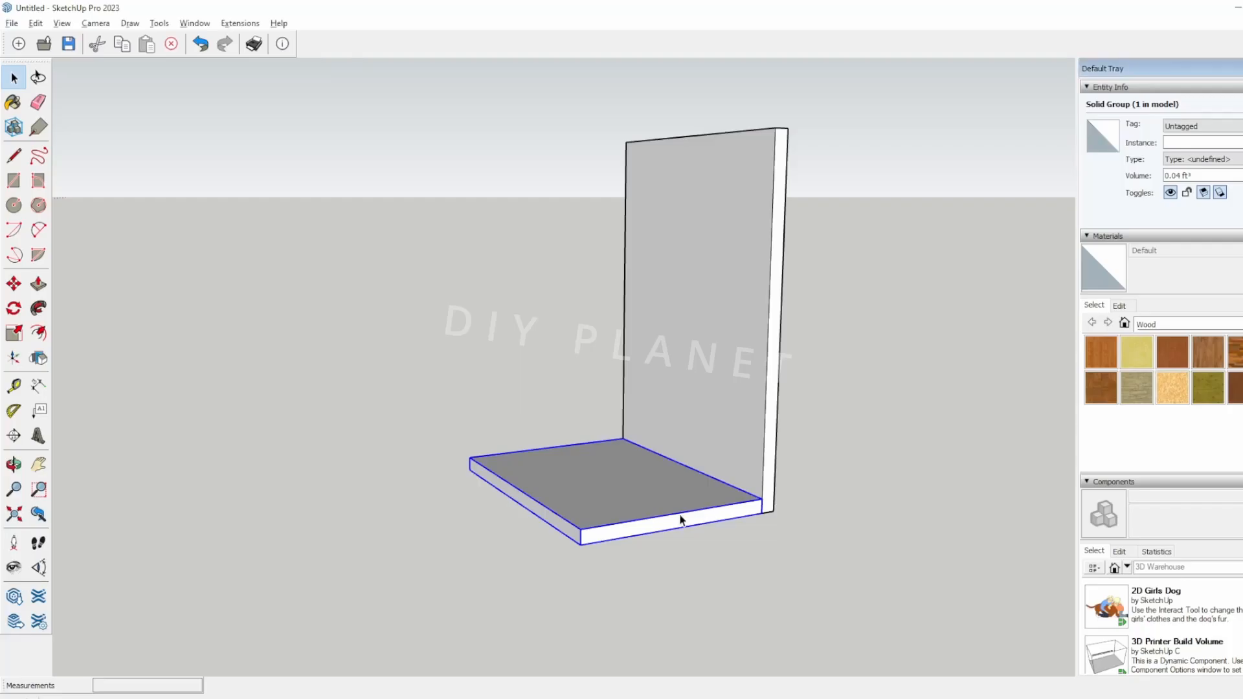
# - Copy the base panel 16 mm straight up so the copy stacks on the original
pyautogui.press('m')
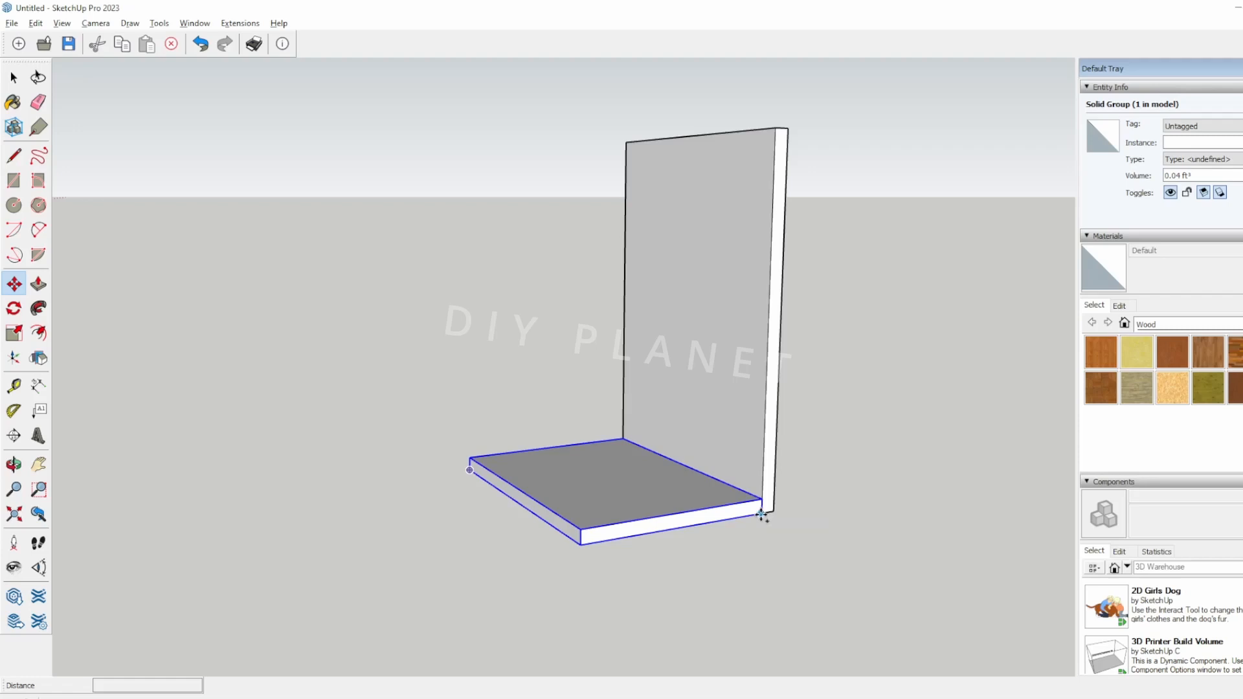
pyautogui.press('ctrl')
pyautogui.click(762, 515)
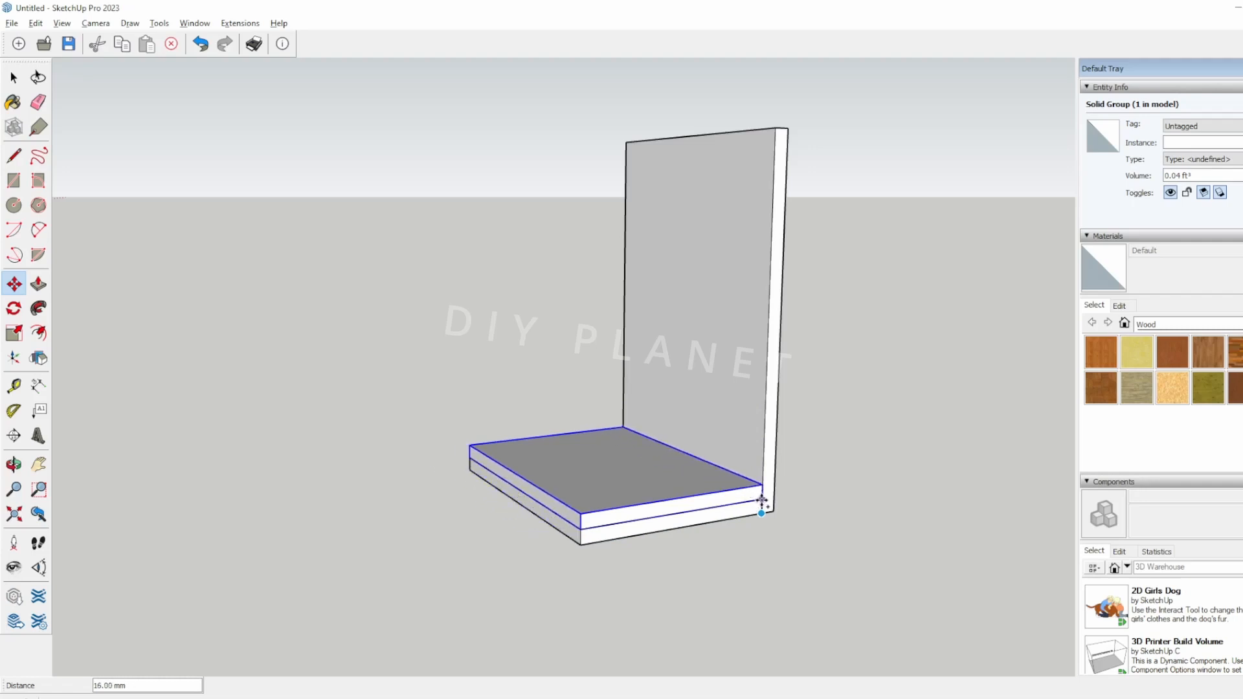
pyautogui.click(762, 498)
pyautogui.moveTo(766, 603); pyautogui.dragTo(742, 586, button='middle')
pyautogui.press('space')
pyautogui.click(711, 583)
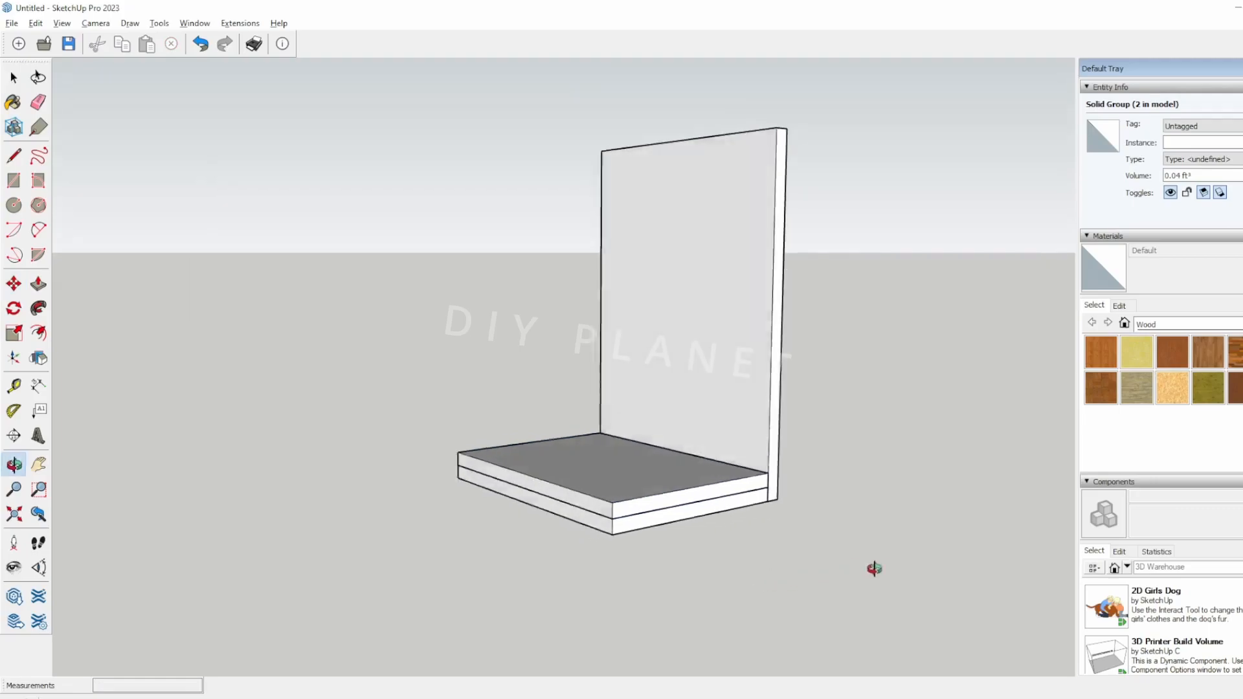
# - Check the loudspeaker reference drawing in the browser, and copy the upper base panel to the upright panel's top inner corner
pyautogui.hotkey('alt', 'Tab')
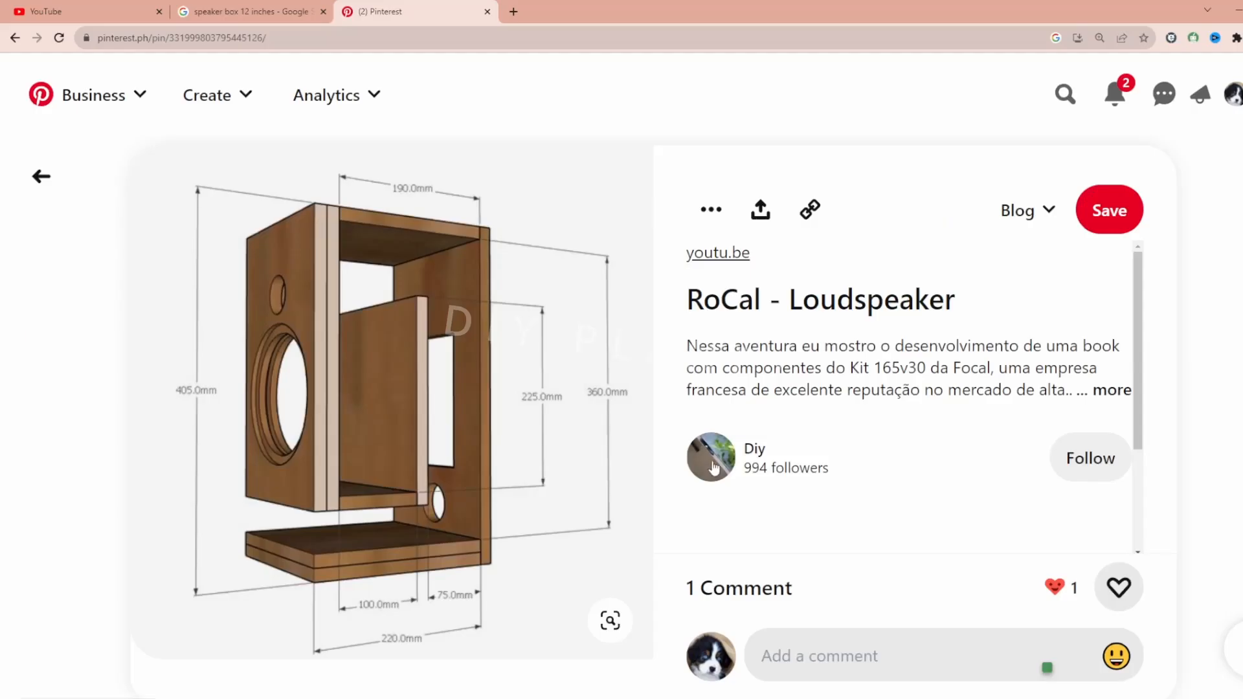
pyautogui.moveTo(406, 479)
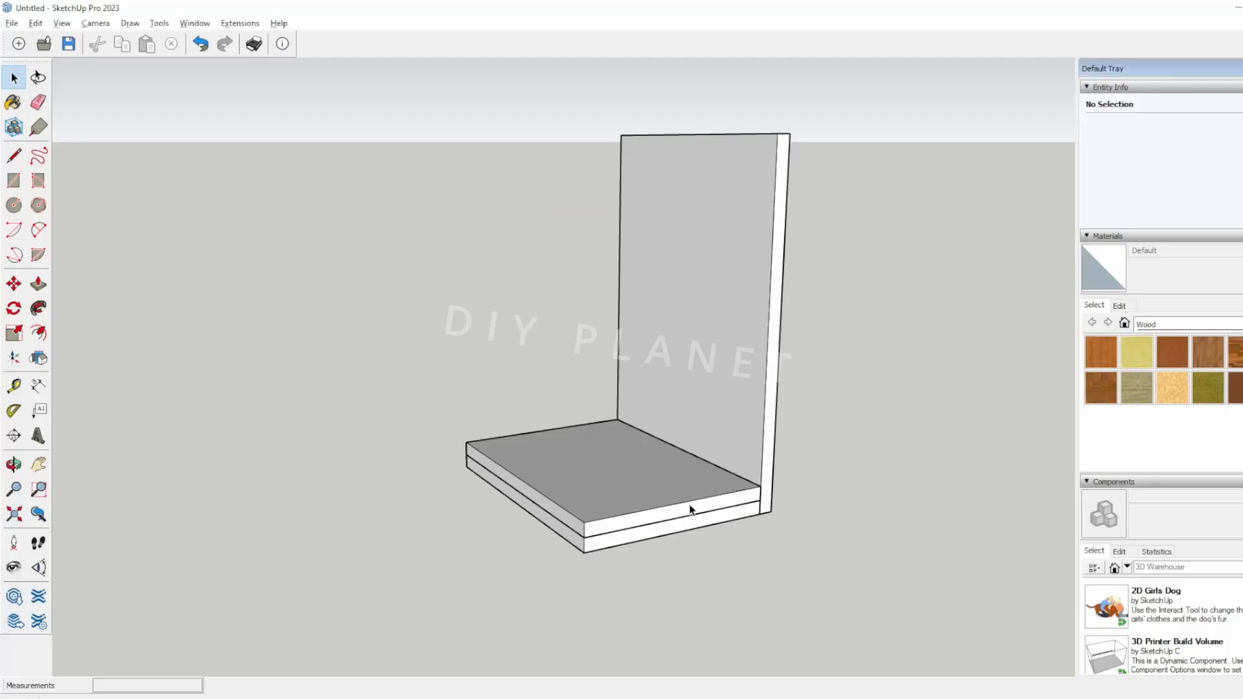
pyautogui.click(688, 508)
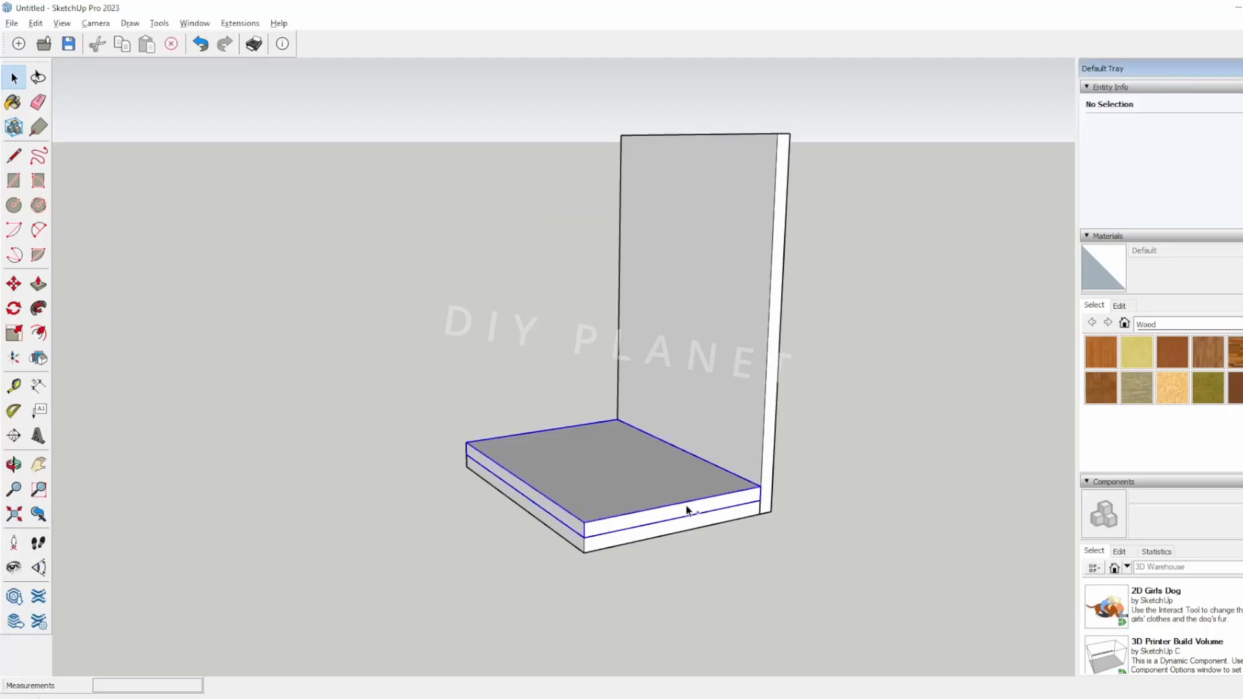
pyautogui.press('m')
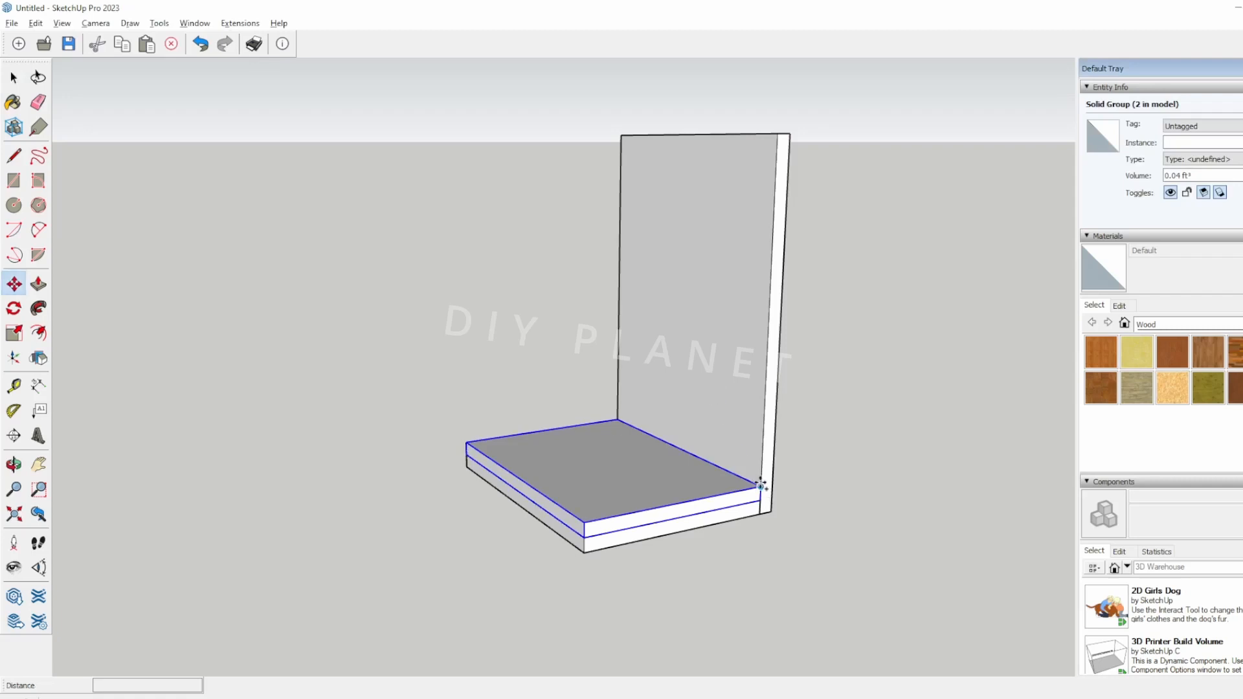
pyautogui.click(761, 486)
pyautogui.click(780, 133)
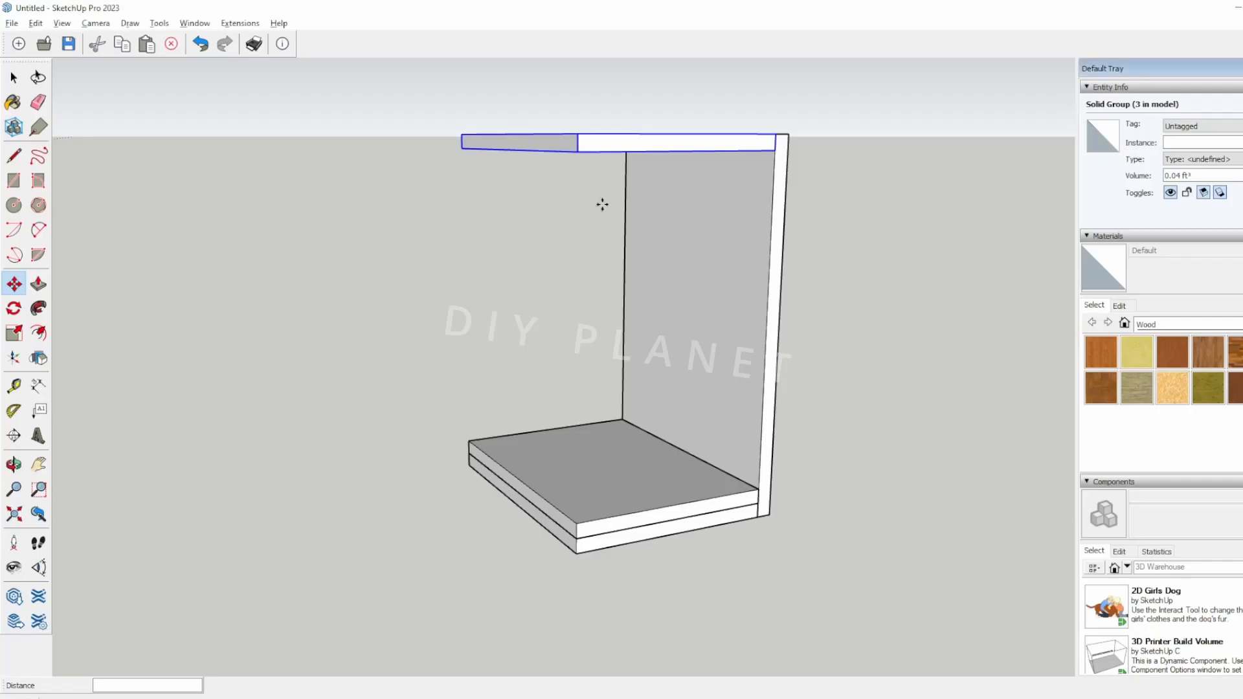
# - Measure the top panel's depth from its free corner to the upright panel
pyautogui.press('t')
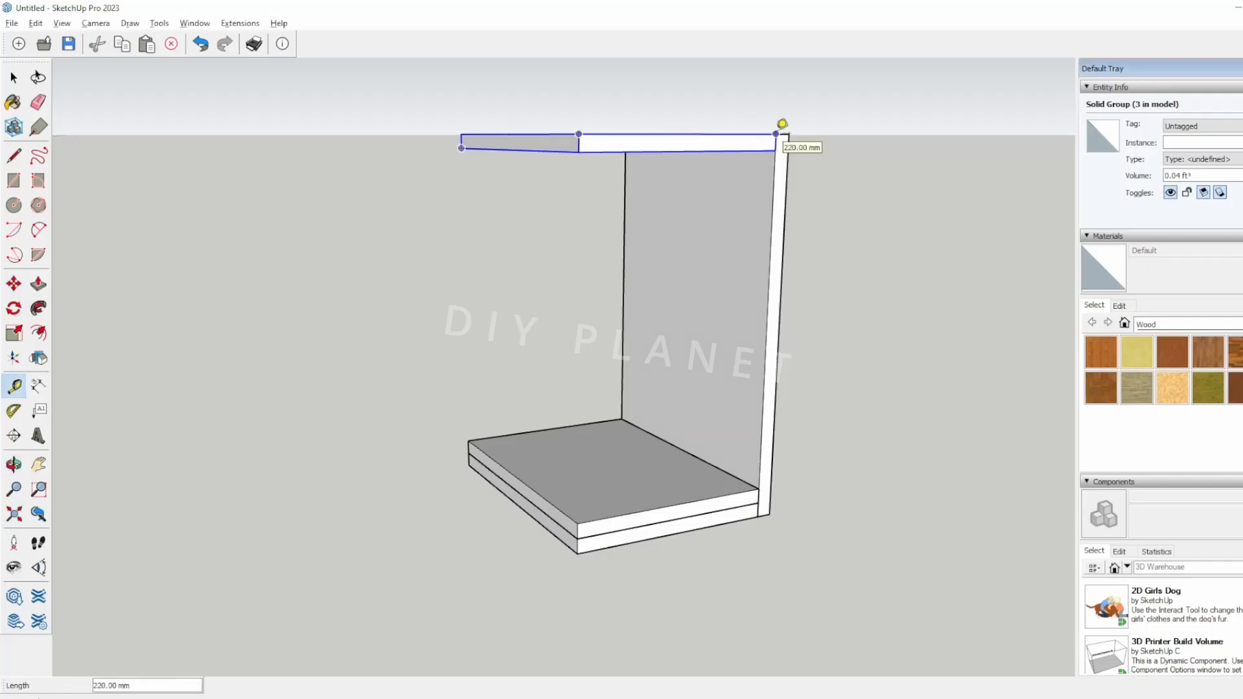
pyautogui.press('space')
pyautogui.moveTo(516, 234); pyautogui.dragTo(507, 326, button='middle')
pyautogui.click(526, 251)
pyautogui.keyDown('shift'); pyautogui.moveTo(517, 241); pyautogui.dragTo(522, 363, button='middle'); pyautogui.keyUp('shift')
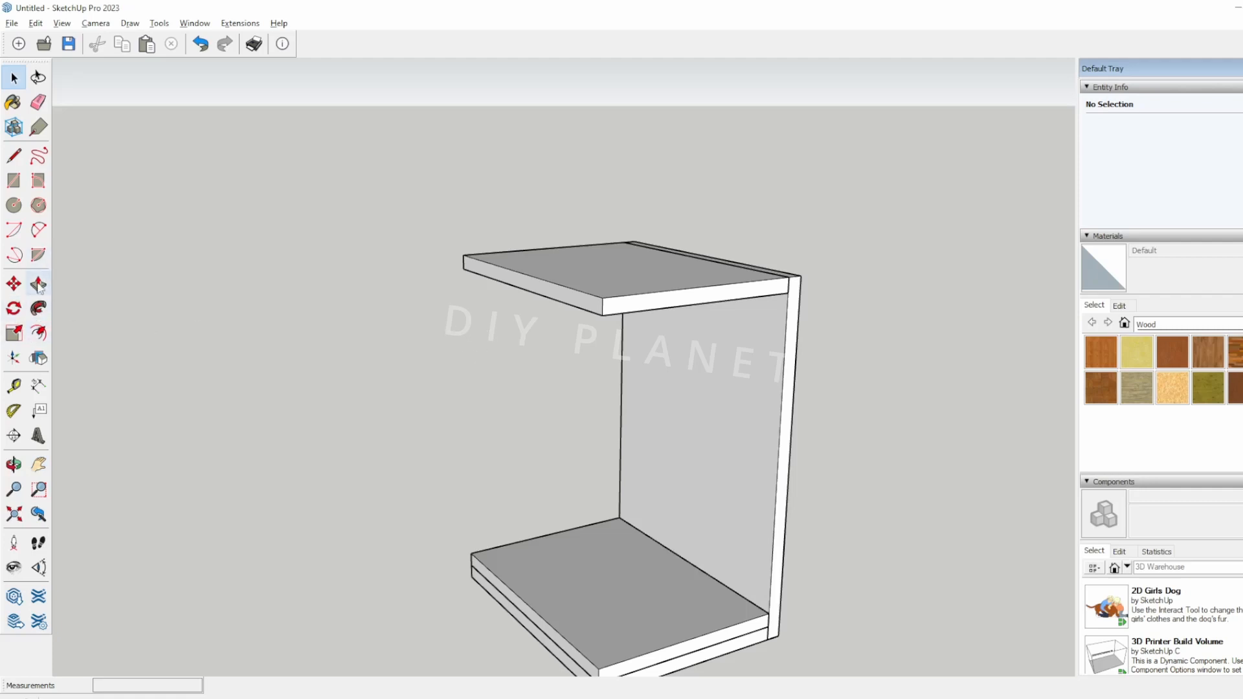
pyautogui.moveTo(467, 305); pyautogui.dragTo(544, 305, button='middle')
# - Open the top panel group and push its free end face inward to shorten the panel to 190 mm
pyautogui.press('p')
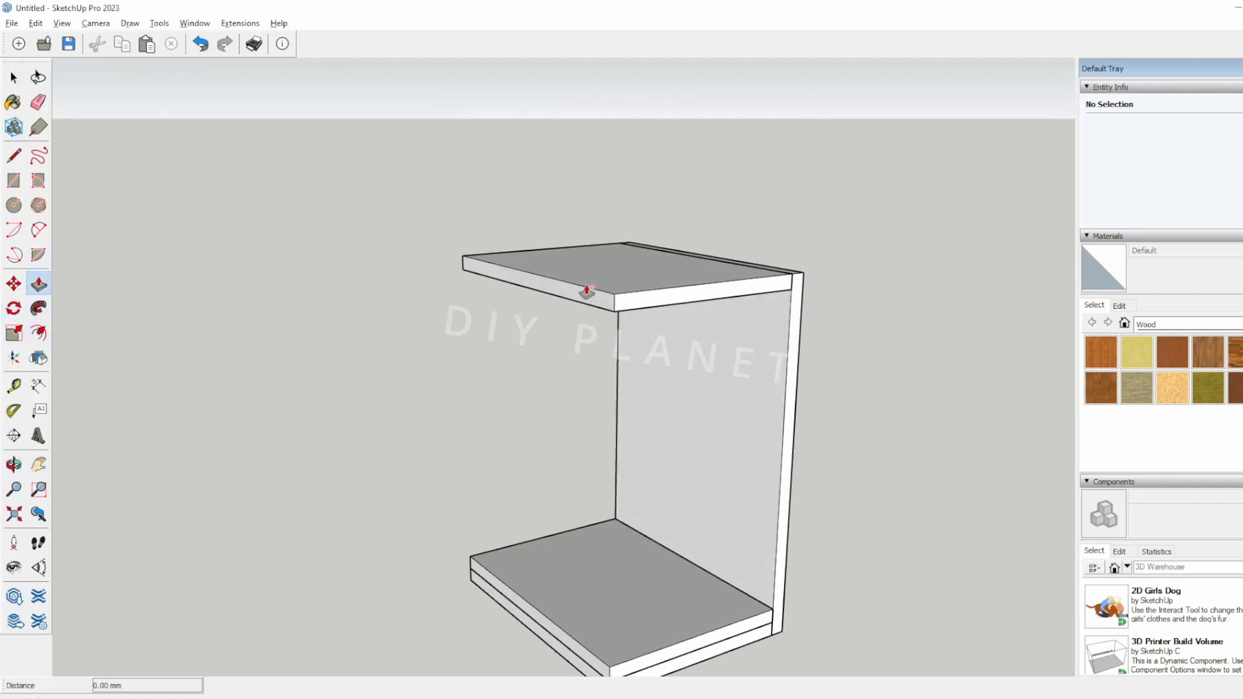
pyautogui.press('space')
pyautogui.click(591, 296)
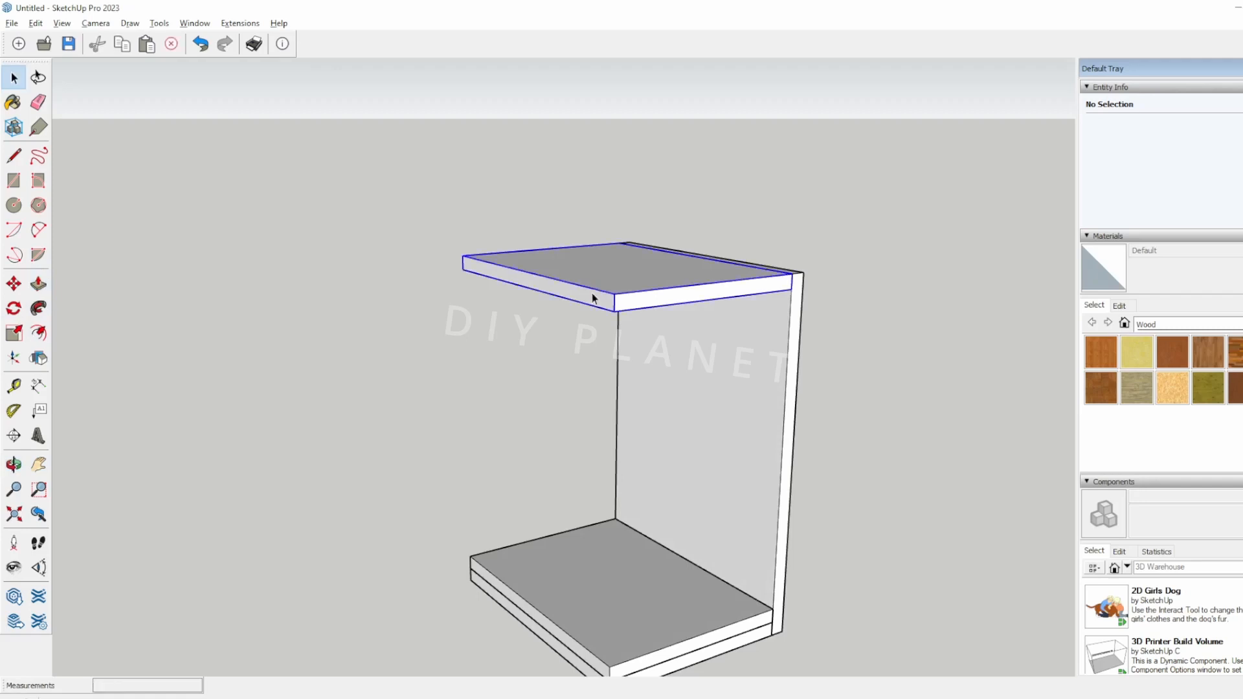
pyautogui.doubleClick(591, 298)
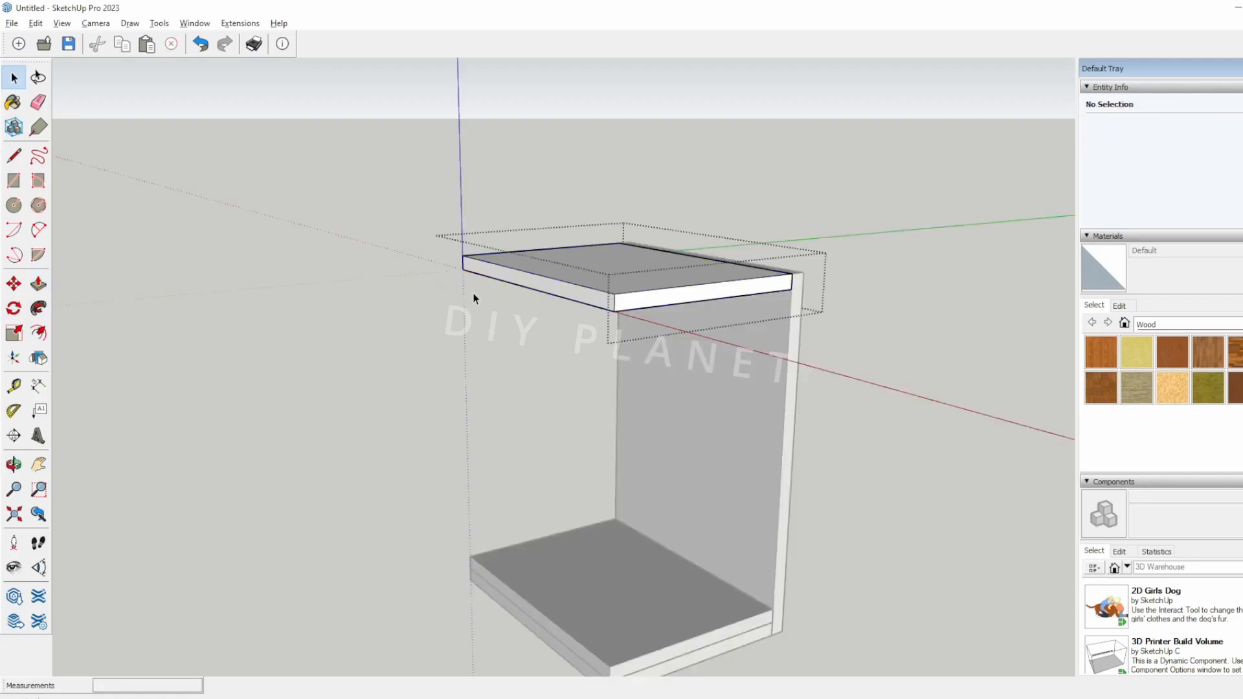
pyautogui.click(38, 284)
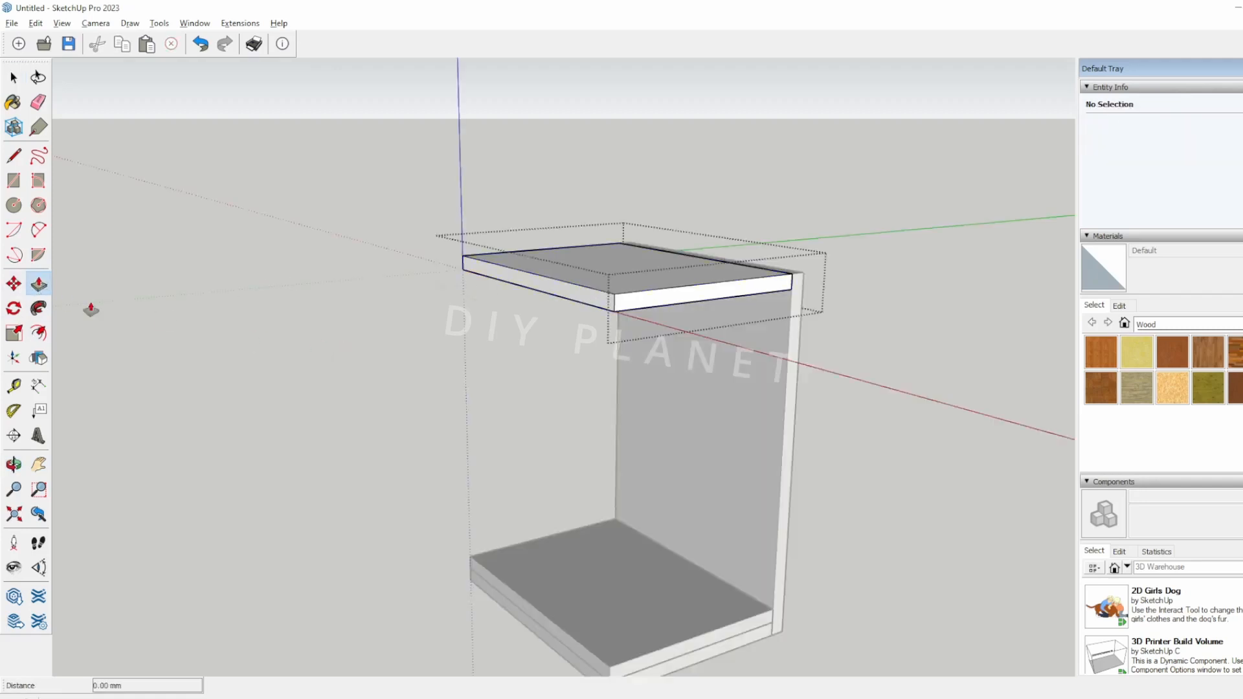
pyautogui.moveTo(584, 306); pyautogui.dragTo(570, 307, button='middle')
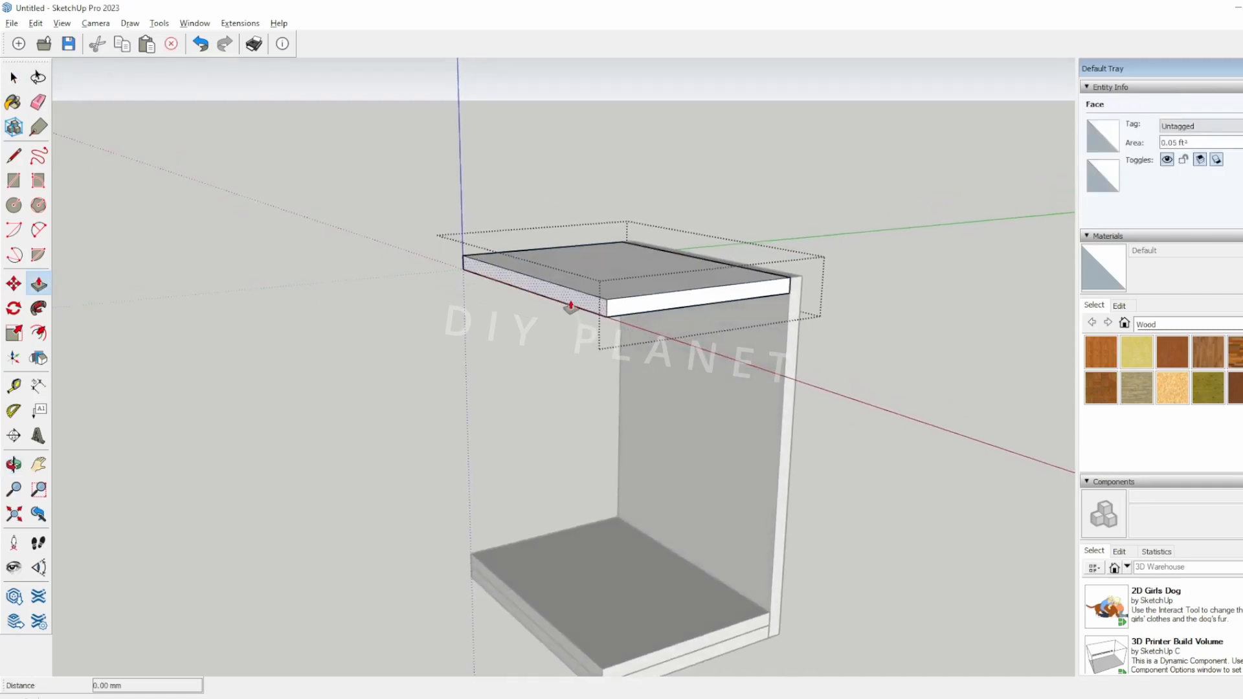
pyautogui.click(573, 303)
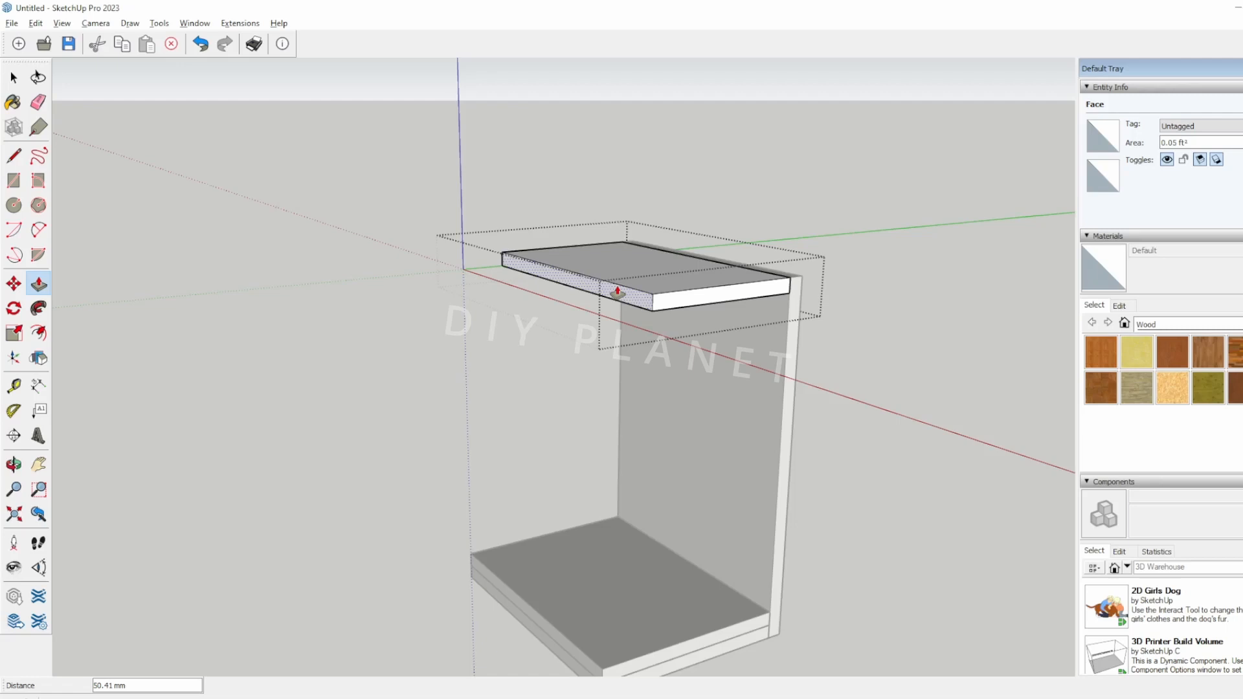
pyautogui.click(618, 293)
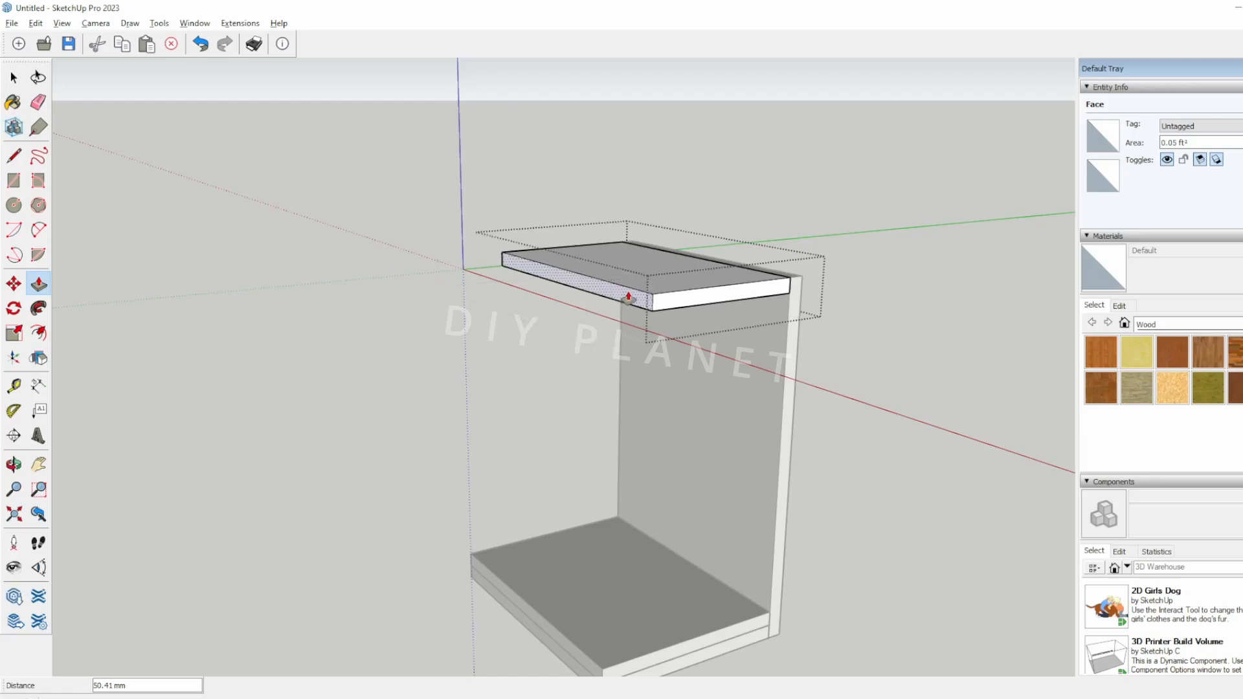
pyautogui.press('Return')
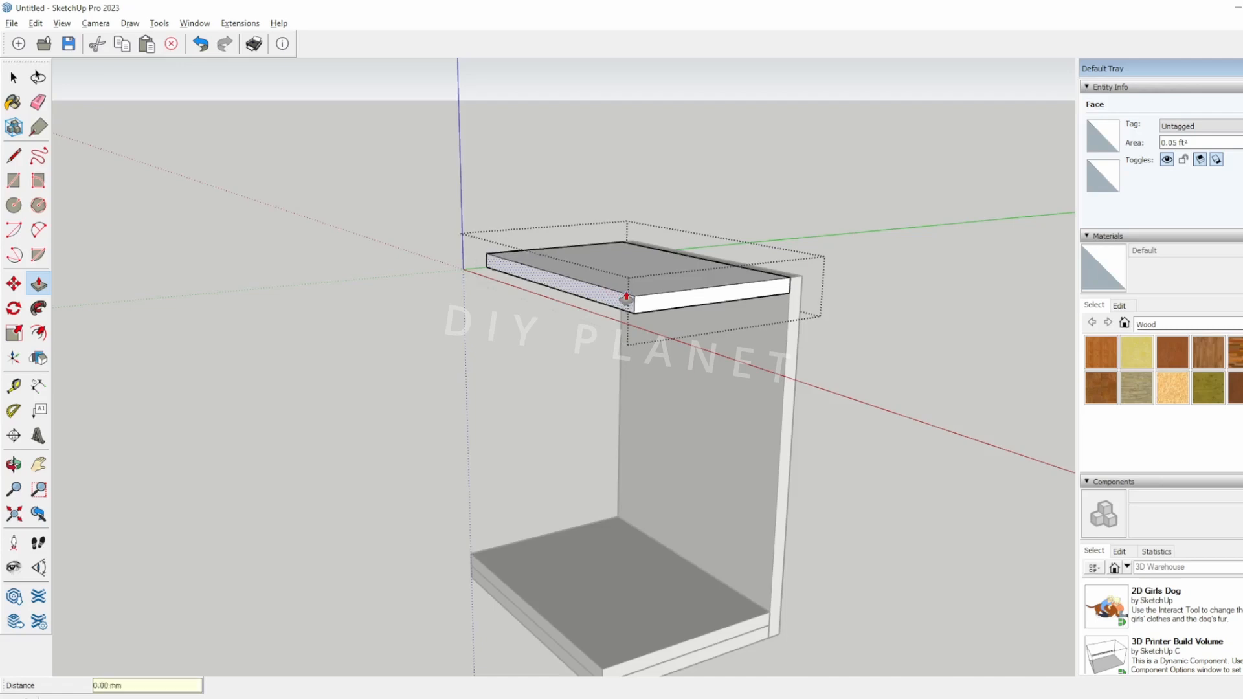
pyautogui.press('space')
pyautogui.click(514, 379)
# - Measure the shortened top panel's side edge up to the upright panel
pyautogui.moveTo(532, 372); pyautogui.dragTo(464, 333, button='middle')
pyautogui.press('t')
pyautogui.click(588, 268)
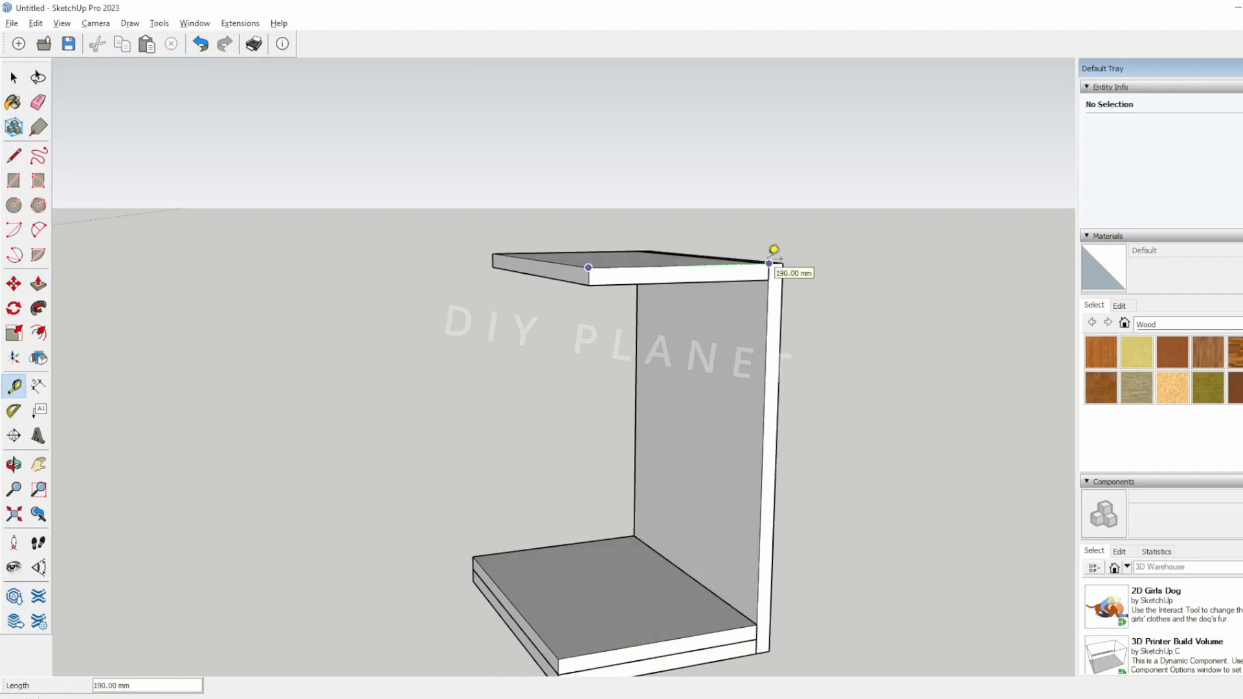
pyautogui.press('space')
# - Compare the model's panel layout with the loudspeaker reference drawing in the browser
pyautogui.moveTo(502, 356)
pyautogui.mouseDown(button='middle')
pyautogui.moveTo(458, 369)
pyautogui.moveTo(517, 355)
pyautogui.mouseUp(button='middle')
pyautogui.hotkey('alt', 'Tab')
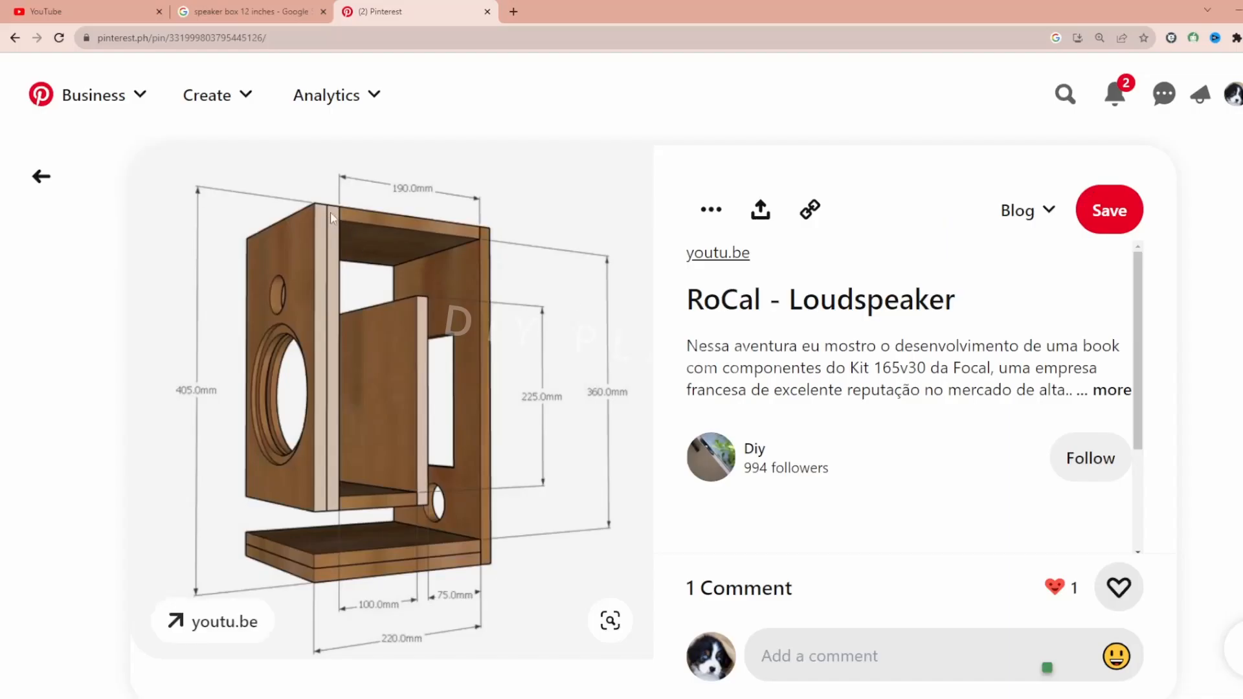
pyautogui.hotkey('alt', 'Tab')
pyautogui.moveTo(593, 446)
pyautogui.mouseDown(button='middle')
pyautogui.moveTo(633, 461)
pyautogui.moveTo(499, 470)
pyautogui.moveTo(615, 427)
pyautogui.moveTo(507, 430)
pyautogui.moveTo(477, 411)
pyautogui.moveTo(564, 399)
pyautogui.moveTo(627, 429)
pyautogui.moveTo(799, 411)
pyautogui.moveTo(522, 439)
pyautogui.mouseUp(button='middle')
pyautogui.hotkey('alt', 'Tab')
pyautogui.hotkey('alt', 'Tab')
pyautogui.hotkey('alt', 'Tab')
pyautogui.hotkey('alt', 'Tab')
# - Open the upright panel group and push its outer face inward by 1 mm
pyautogui.moveTo(759, 422)
pyautogui.mouseDown(button='middle')
pyautogui.moveTo(602, 408)
pyautogui.moveTo(538, 416)
pyautogui.mouseUp(button='middle')
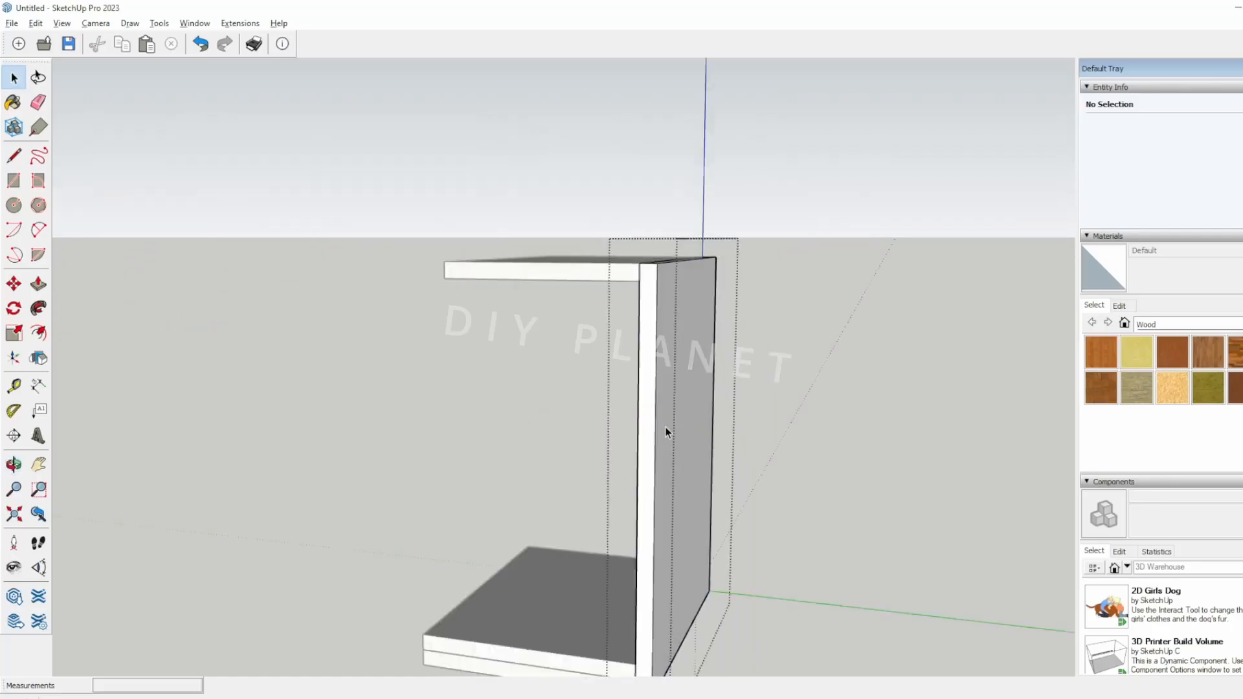
pyautogui.press('p')
pyautogui.click(668, 435)
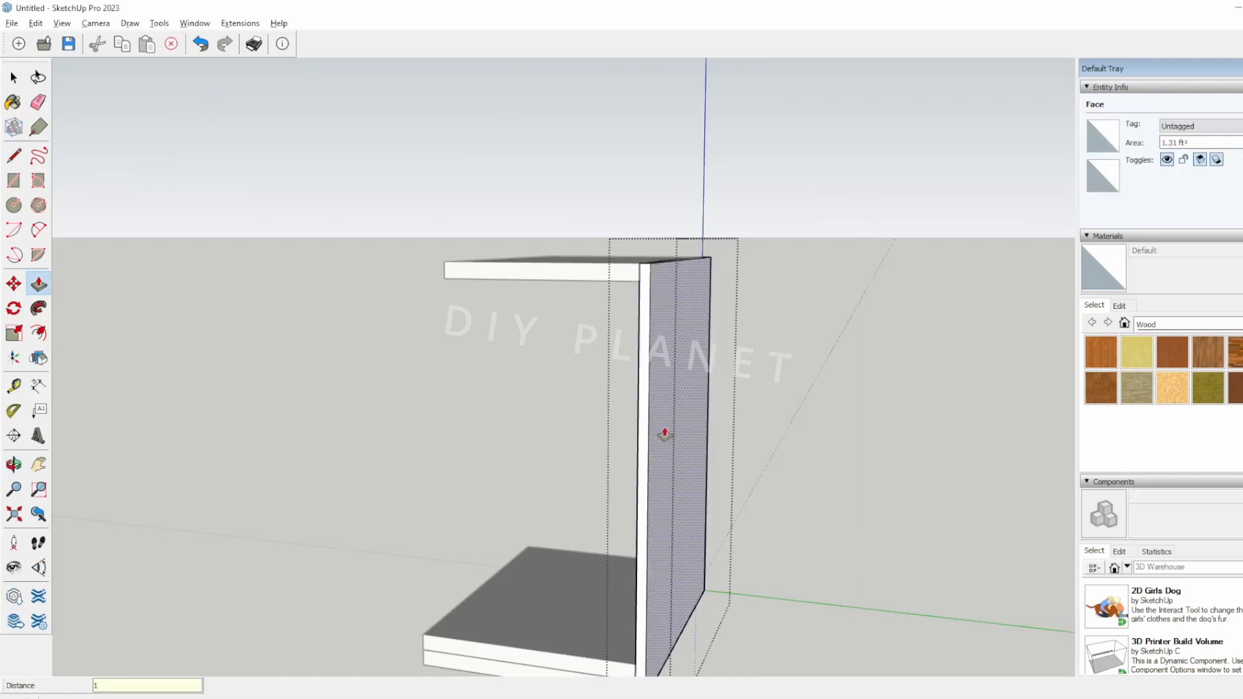
pyautogui.write('1')
pyautogui.press('Return')
pyautogui.moveTo(654, 444); pyautogui.dragTo(600, 455, button='middle')
pyautogui.press('space')
# - Open the upper base panel group and push its top face down by 1 mm
pyautogui.moveTo(612, 607); pyautogui.dragTo(562, 612, button='middle')
pyautogui.press('p')
pyautogui.click(572, 590)
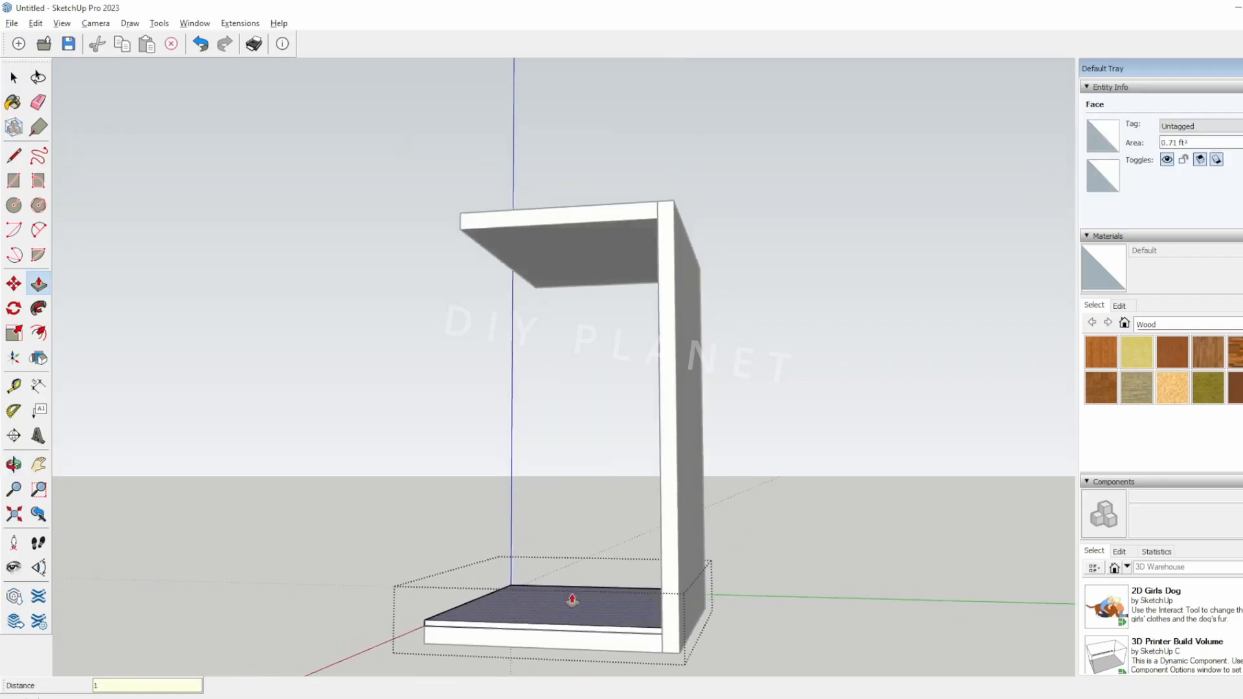
pyautogui.write('1')
pyautogui.press('Return')
pyautogui.press('space')
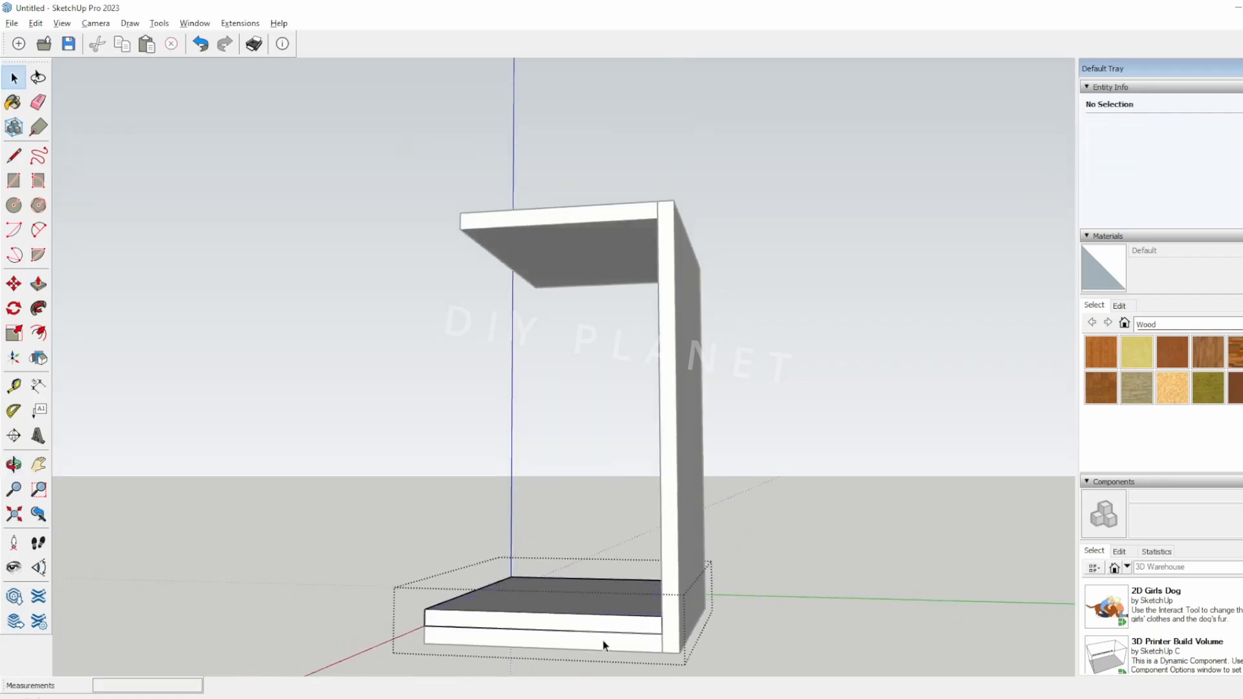
# - Delete the lower base panel and copy the thinned one down to the upright panel's lower inner corner
pyautogui.click(628, 641)
pyautogui.hotkey('ctrl', 'z')
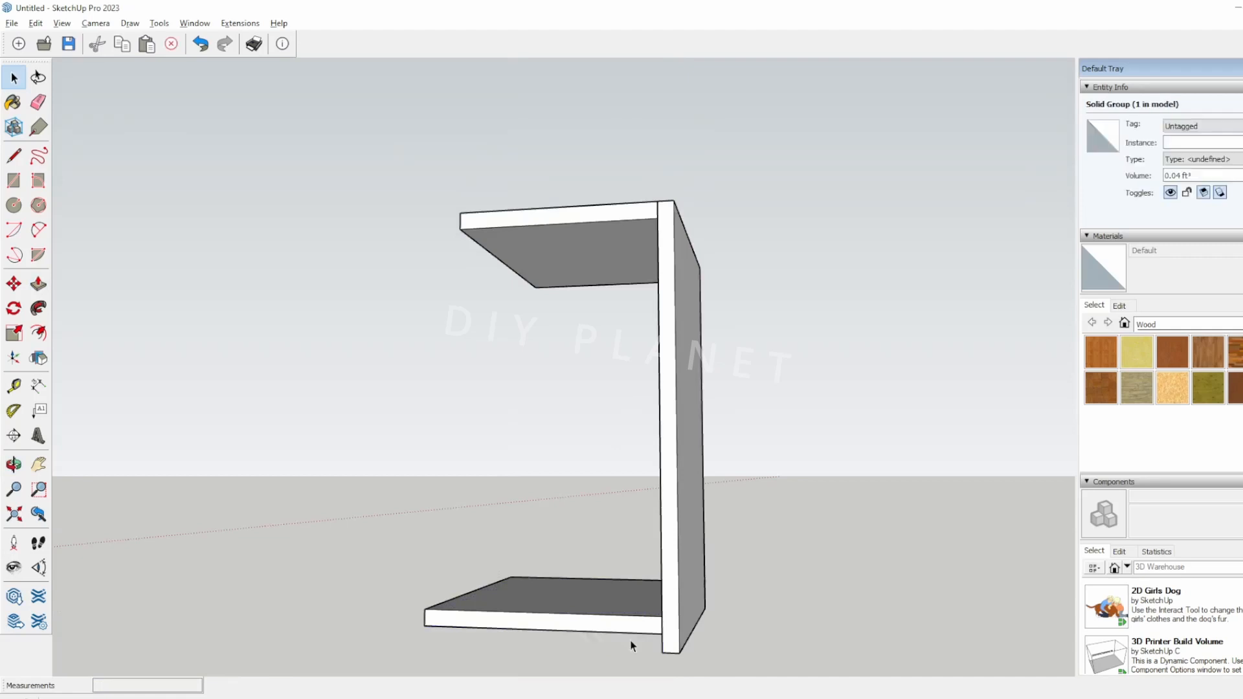
pyautogui.press('m')
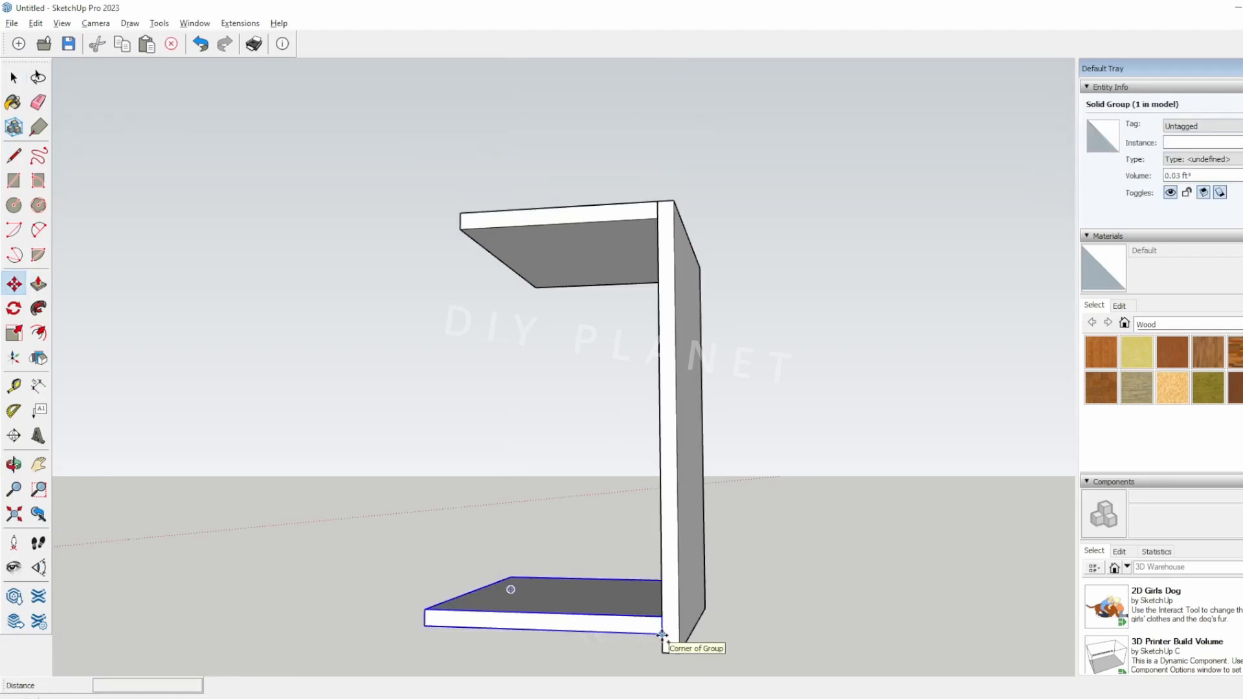
pyautogui.click(661, 635)
pyautogui.click(660, 649)
pyautogui.moveTo(508, 627); pyautogui.dragTo(333, 576, button='middle')
pyautogui.press('space')
pyautogui.click(333, 576)
# - Move the upper base panel down to sit directly on the lower one, closing the gap
pyautogui.moveTo(472, 592); pyautogui.dragTo(483, 593, button='middle')
pyautogui.scroll(3, 641, 623)
pyautogui.click(707, 612)
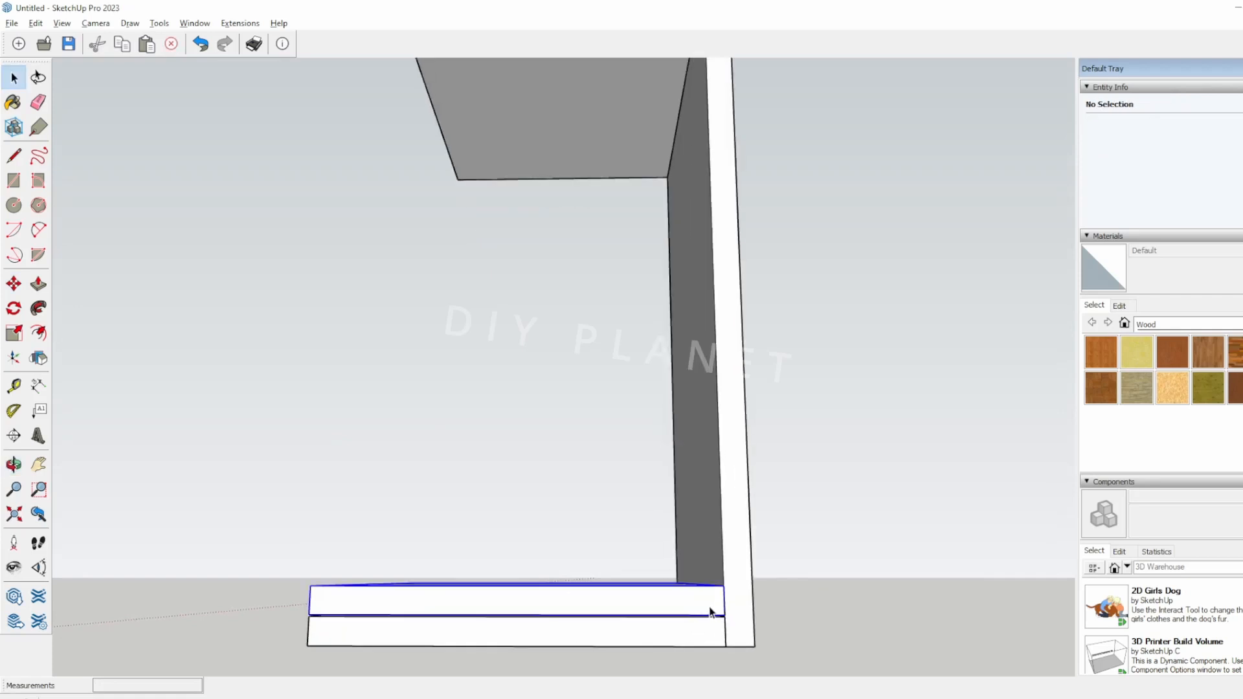
pyautogui.press('m')
pyautogui.click(723, 617)
pyautogui.press('space')
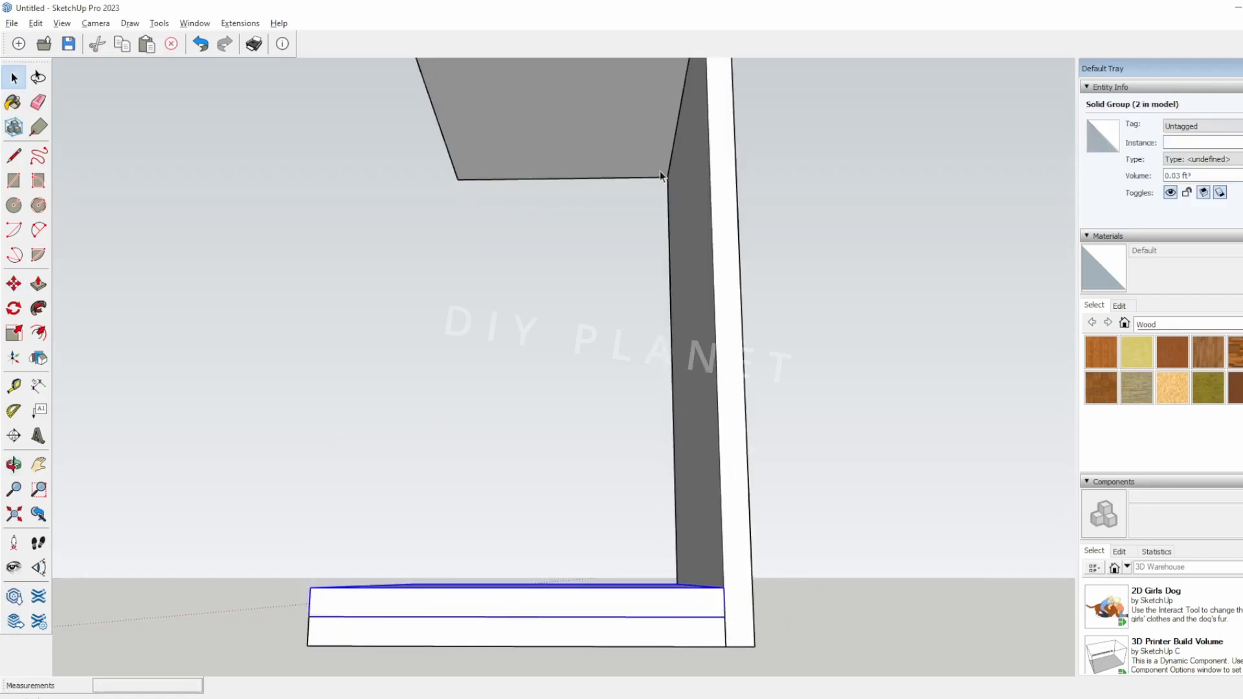
# - Open the top panel group and push its underside face up by 1 mm
pyautogui.moveTo(554, 168); pyautogui.dragTo(619, 308, button='middle')
pyautogui.press('space')
pyautogui.press('p')
pyautogui.click(619, 317)
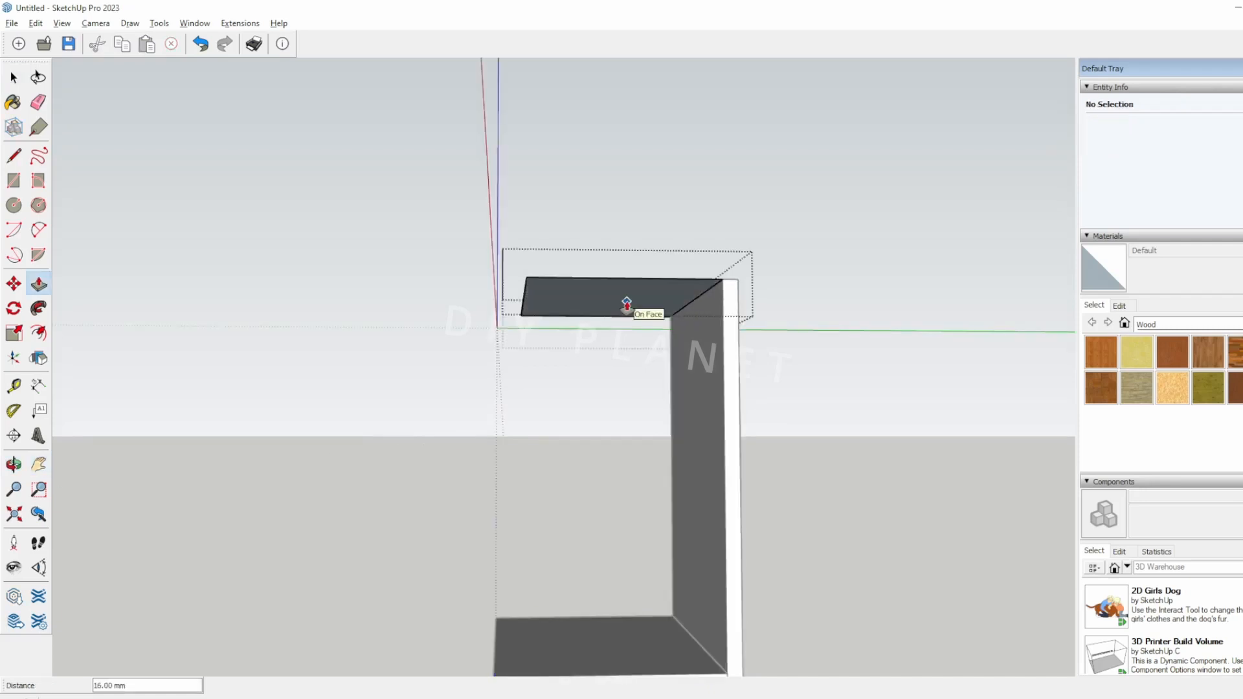
pyautogui.write('1')
pyautogui.press('Return')
pyautogui.press('space')
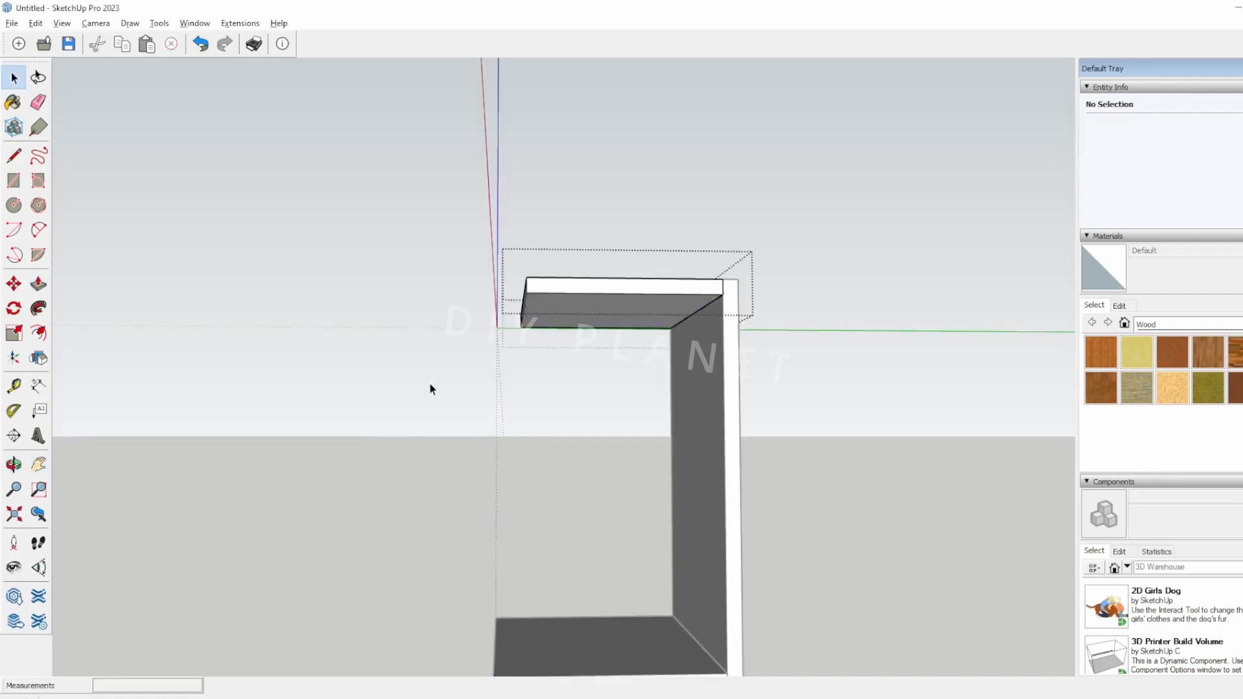
# - Close the top panel group and measure the thickness of the top, upright and base panels
pyautogui.click(430, 389)
pyautogui.press('t')
pyautogui.click(584, 278)
pyautogui.press('space')
pyautogui.press('t')
pyautogui.click(723, 367)
pyautogui.press('space')
pyautogui.moveTo(741, 362); pyautogui.dragTo(613, 640, button='middle')
pyautogui.press('t')
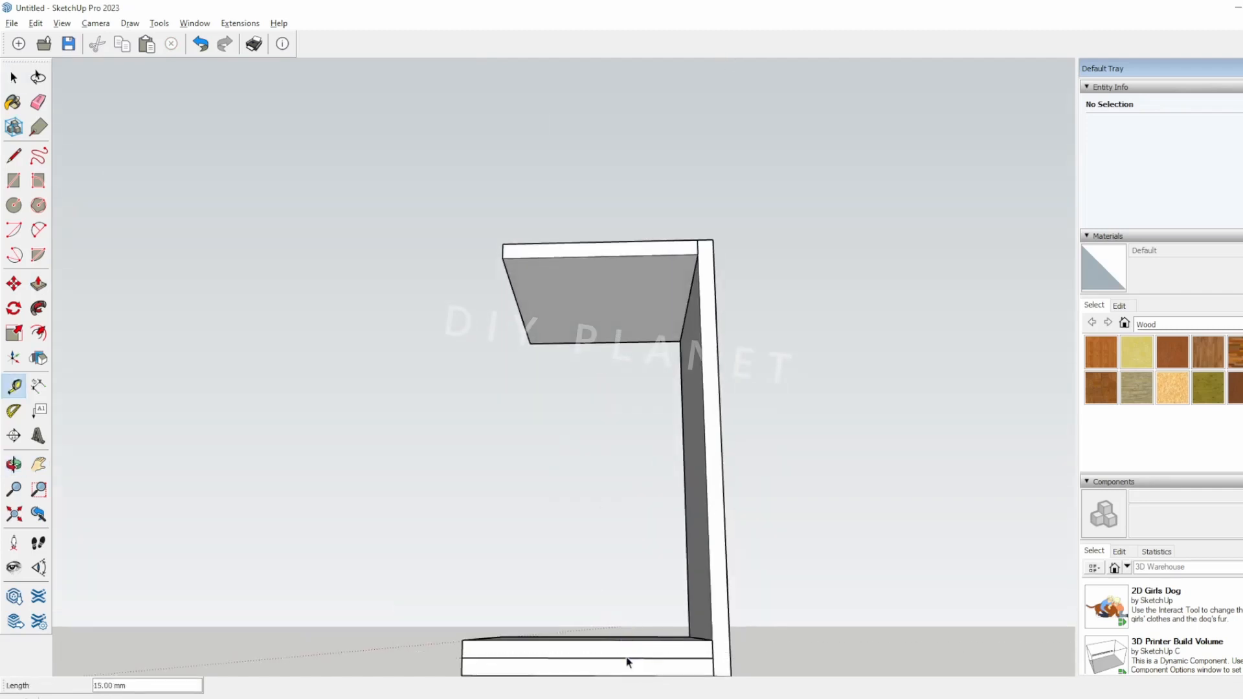
pyautogui.press('space')
pyautogui.moveTo(644, 661); pyautogui.dragTo(691, 549, button='middle')
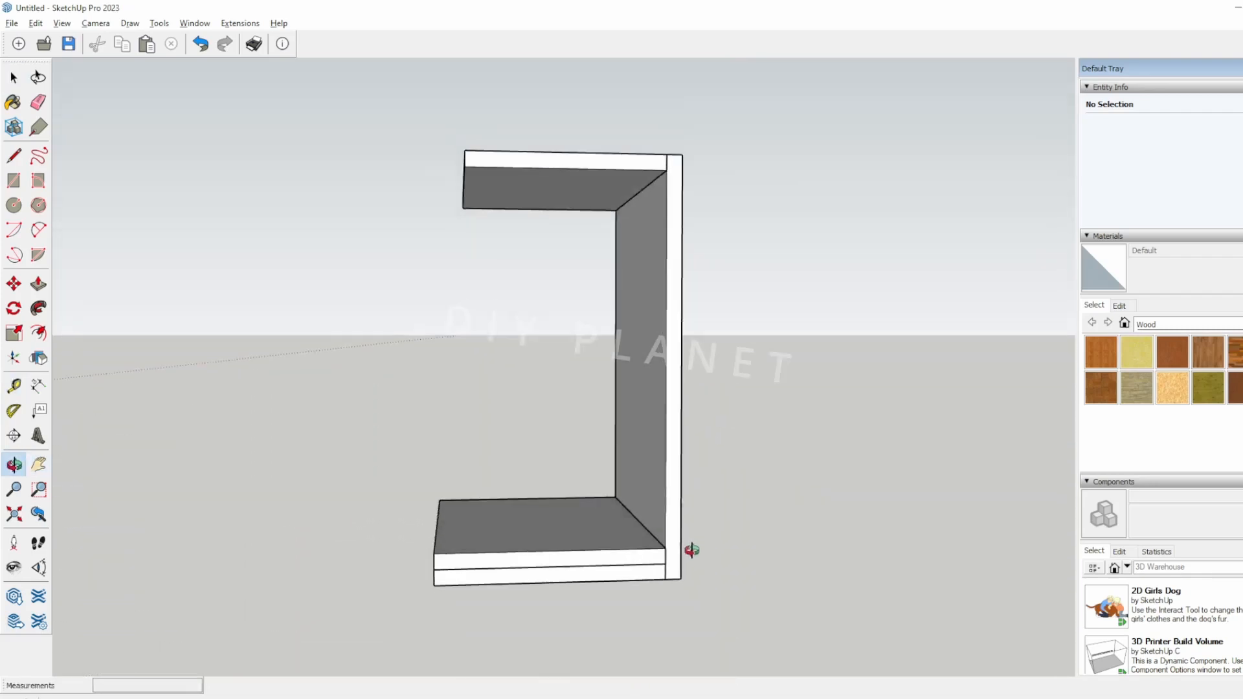
# - Copy the upright panel across to the open side of the box
pyautogui.click(665, 336)
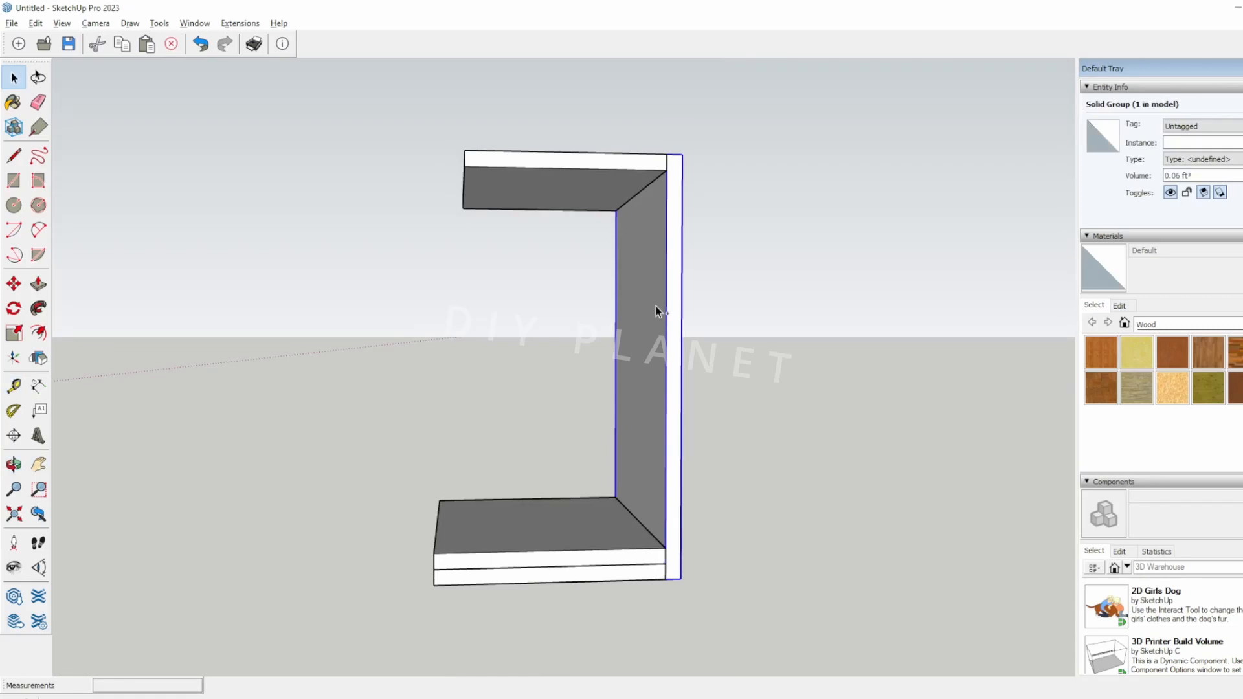
pyautogui.press('m')
pyautogui.press('ctrl')
pyautogui.click(665, 303)
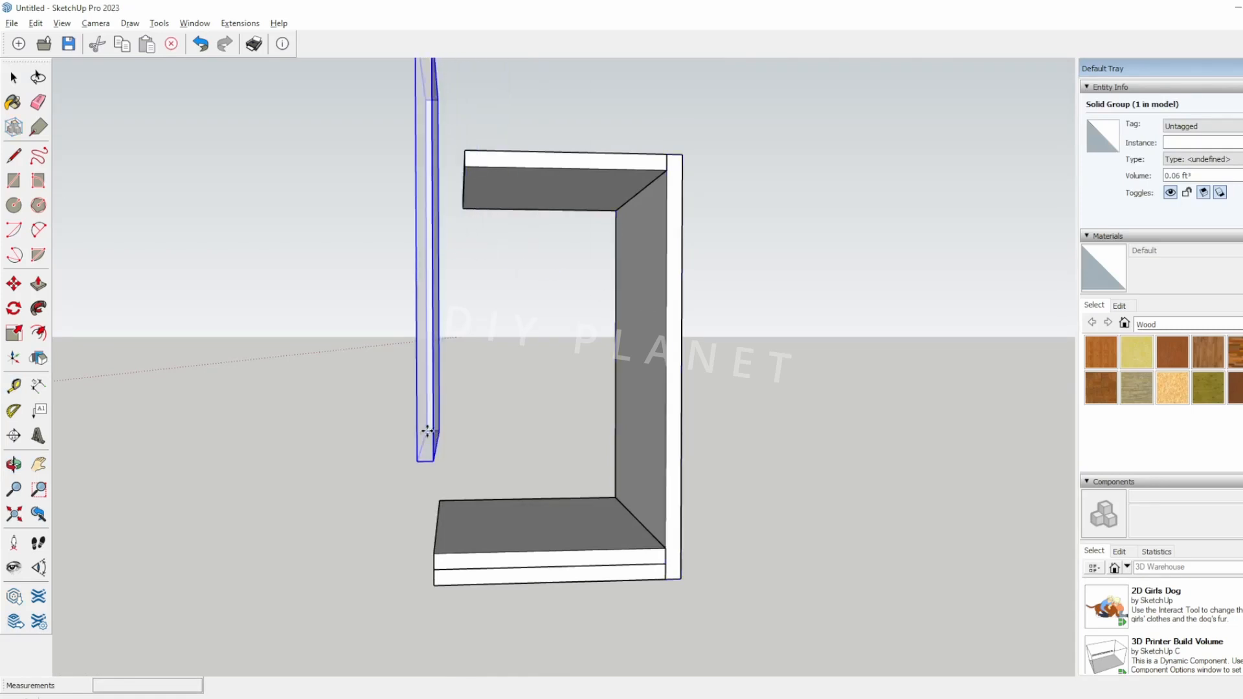
pyautogui.click(441, 188)
# - Move the copied panel so that its inner top corner meets the free corner of the top panel
pyautogui.keyDown('shift'); pyautogui.moveTo(464, 231); pyautogui.dragTo(466, 288, button='middle'); pyautogui.keyUp('shift')
pyautogui.press('space')
pyautogui.press('m')
pyautogui.click(457, 141)
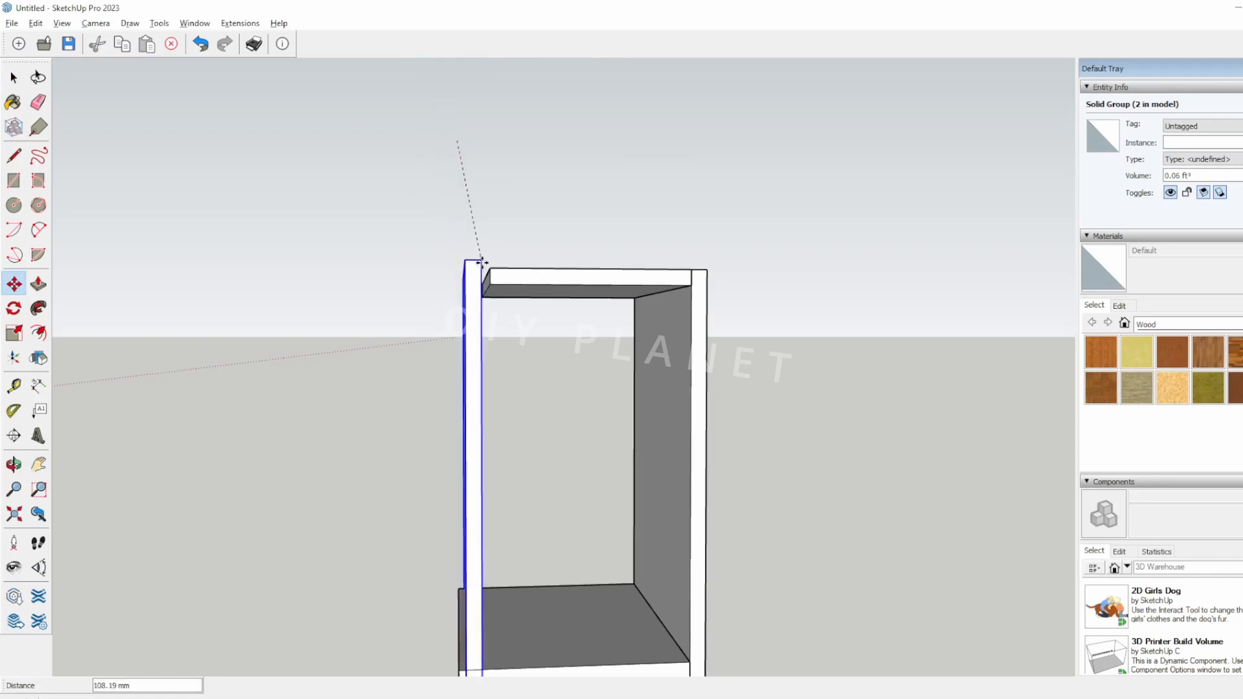
pyautogui.click(490, 266)
# - Open the copied panel's group and push its bottom face up, clear of the base panels
pyautogui.moveTo(494, 377); pyautogui.dragTo(485, 585, button='middle')
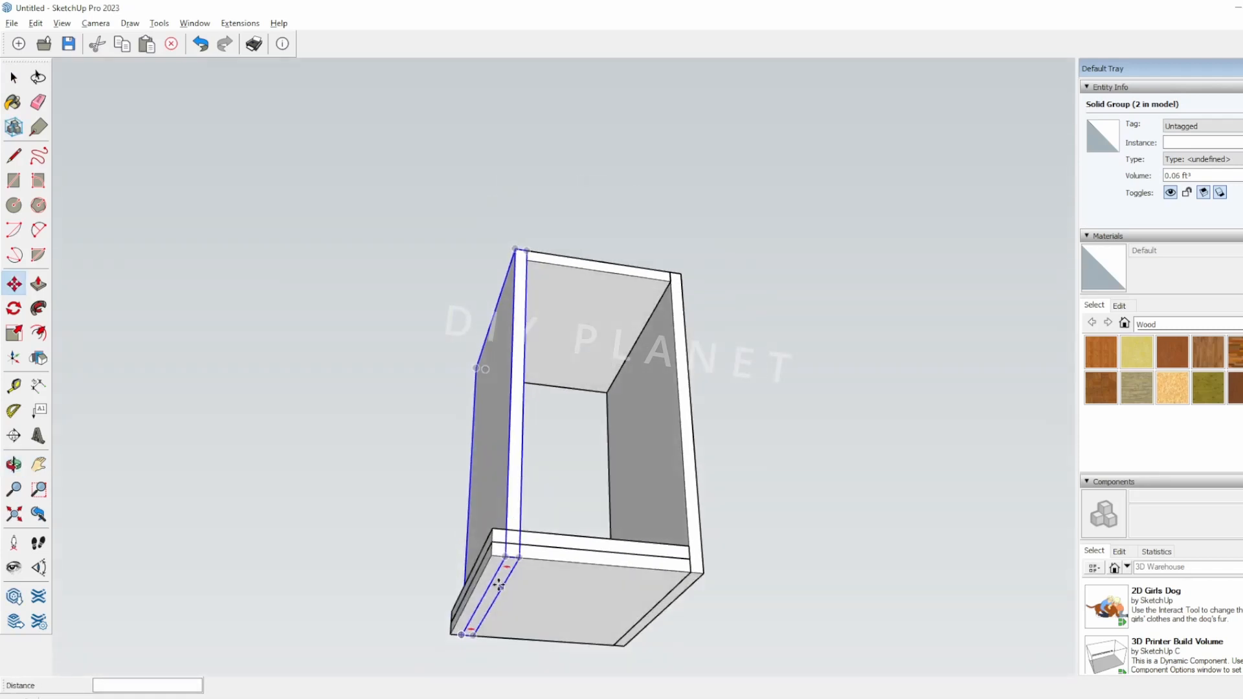
pyautogui.press('space')
pyautogui.doubleClick(508, 500)
pyautogui.press('p')
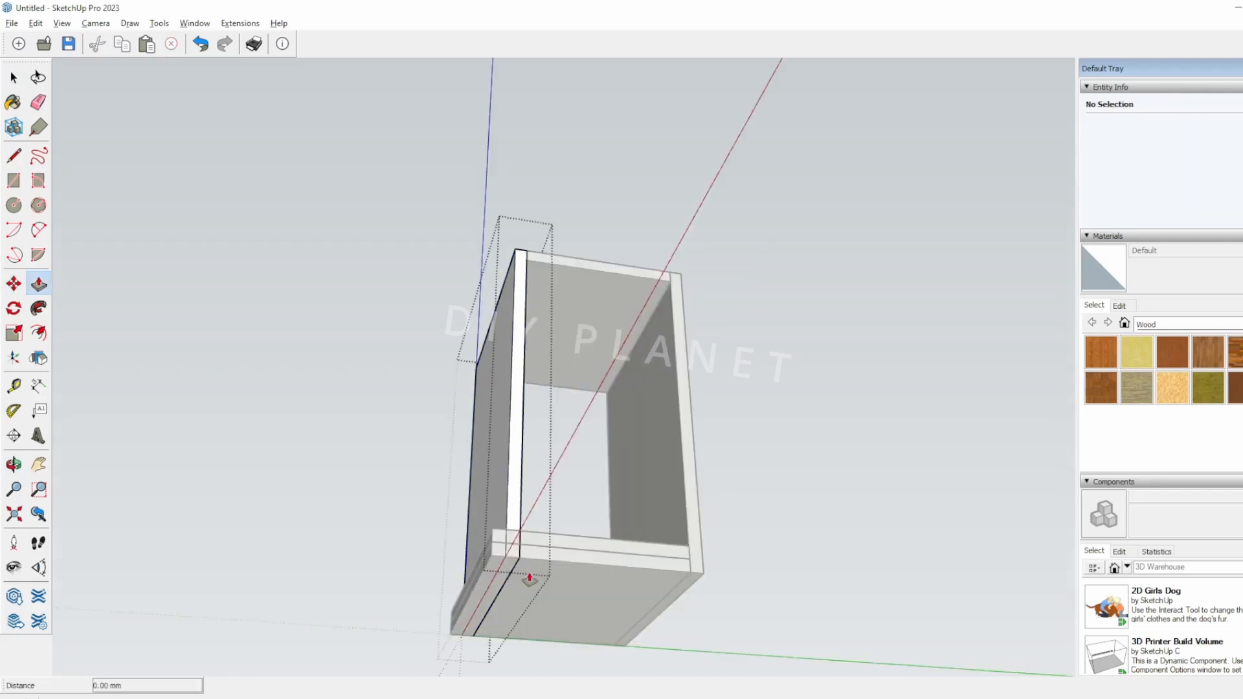
pyautogui.click(509, 573)
pyautogui.click(522, 488)
# - Check the gap in the loudspeaker reference drawing and pull the shortened panel's bottom face slightly down toward the base, then close its group
pyautogui.moveTo(539, 570); pyautogui.dragTo(572, 586, button='middle')
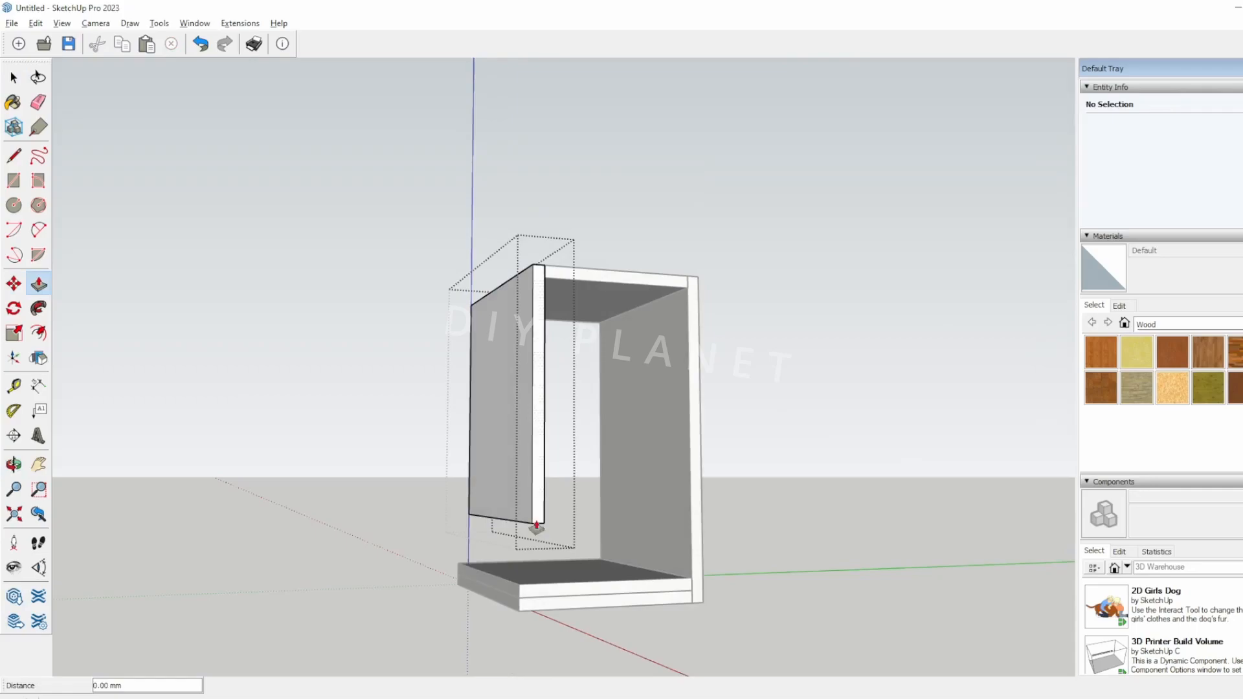
pyautogui.moveTo(579, 512); pyautogui.dragTo(558, 522, button='middle')
pyautogui.press('space')
pyautogui.hotkey('alt', 'Tab')
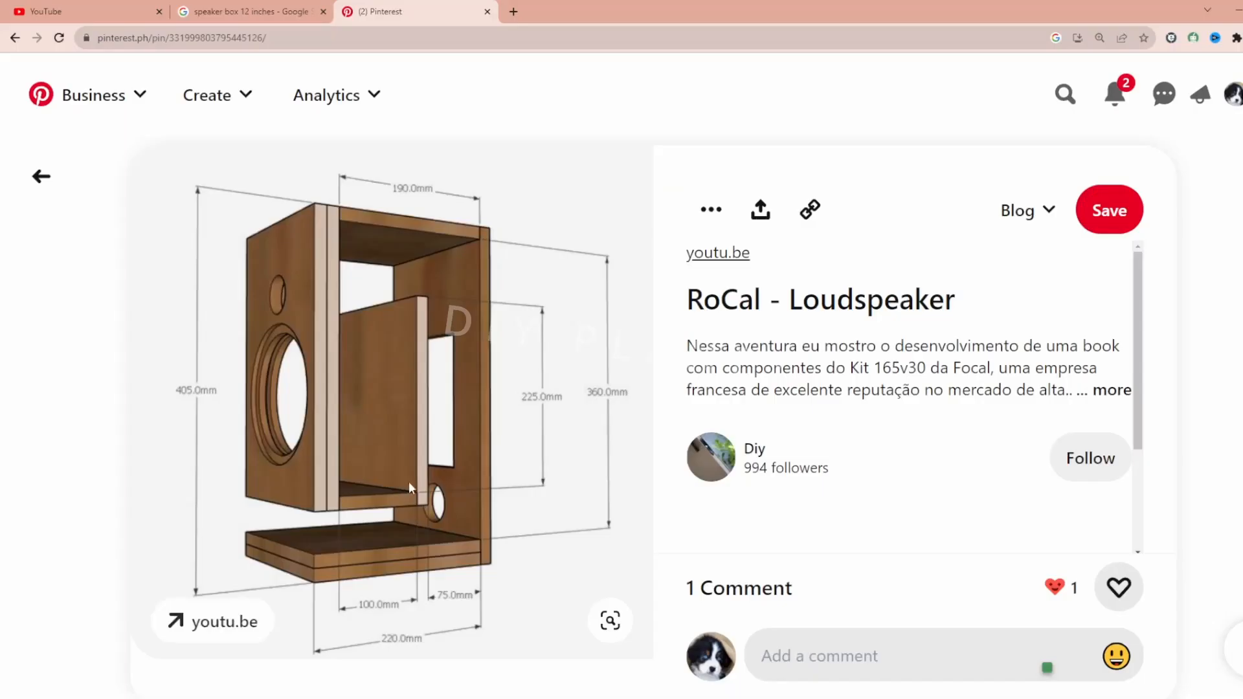
pyautogui.hotkey('alt', 'Tab')
pyautogui.press('p')
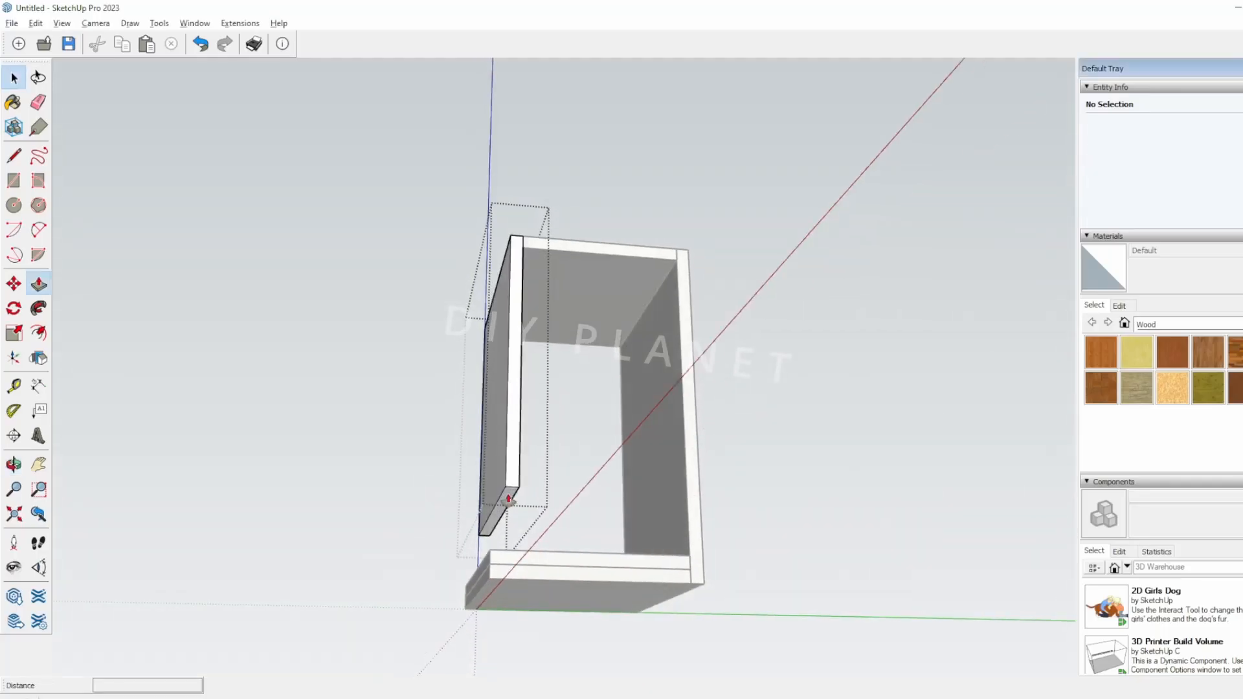
pyautogui.click(510, 503)
pyautogui.click(509, 519)
pyautogui.press('space')
pyautogui.click(338, 530)
# - Compare with the reference drawing and copy the shortened front panel outward by its own thickness to double it
pyautogui.moveTo(339, 531)
pyautogui.mouseDown(button='middle')
pyautogui.moveTo(374, 646)
pyautogui.moveTo(538, 608)
pyautogui.moveTo(338, 614)
pyautogui.mouseUp(button='middle')
pyautogui.hotkey('alt', 'Tab')
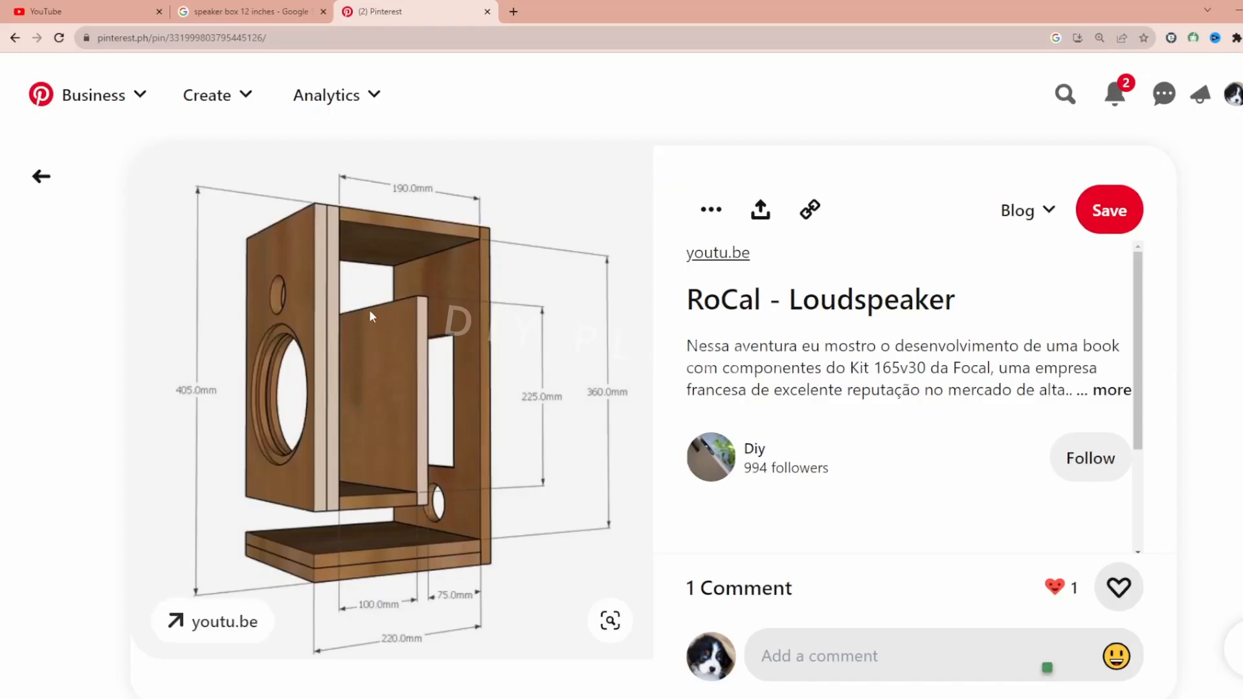
pyautogui.hotkey('alt', 'Tab')
pyautogui.click(505, 348)
pyautogui.moveTo(505, 348); pyautogui.dragTo(530, 417, button='middle')
pyautogui.hotkey('alt', 'Tab')
pyautogui.hotkey('alt', 'Tab')
pyautogui.moveTo(491, 345); pyautogui.dragTo(514, 351, button='middle')
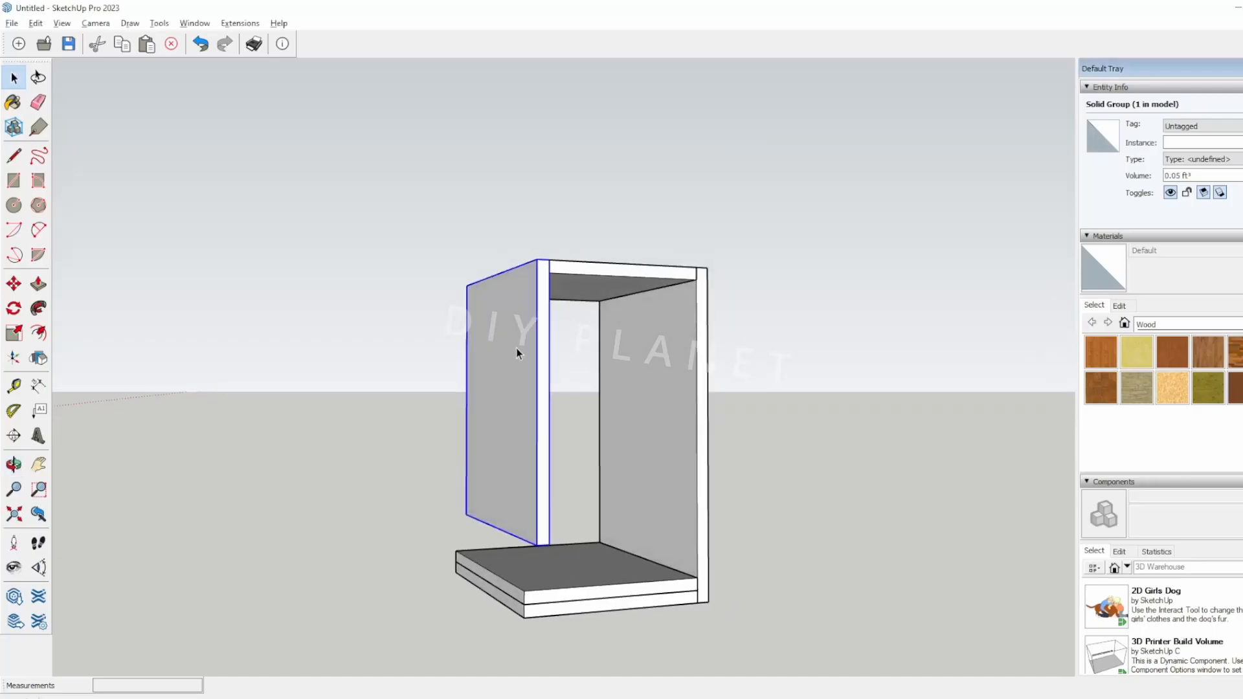
pyautogui.press('m')
pyautogui.click(549, 260)
pyautogui.press('ctrl')
pyautogui.click(537, 259)
# - Deselect the front panels and measure across the thickness of the outer one
pyautogui.press('space')
pyautogui.click(419, 371)
pyautogui.moveTo(562, 498); pyautogui.dragTo(496, 450, button='middle')
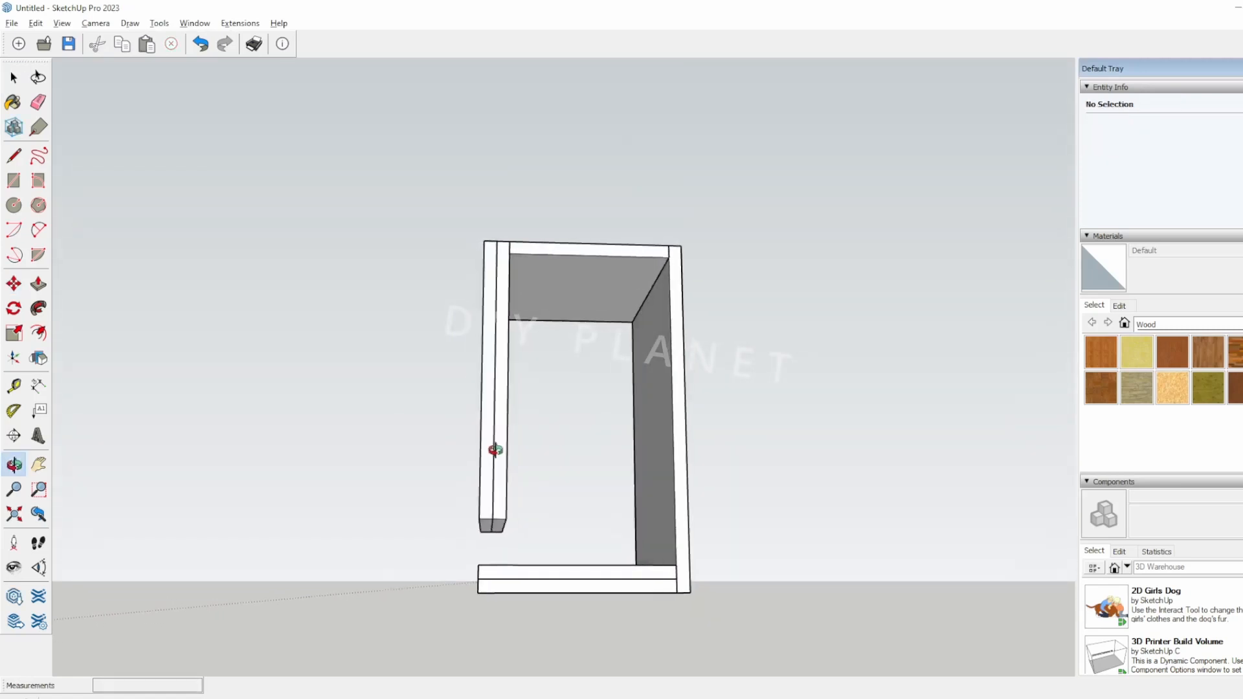
pyautogui.press('t')
pyautogui.click(486, 400)
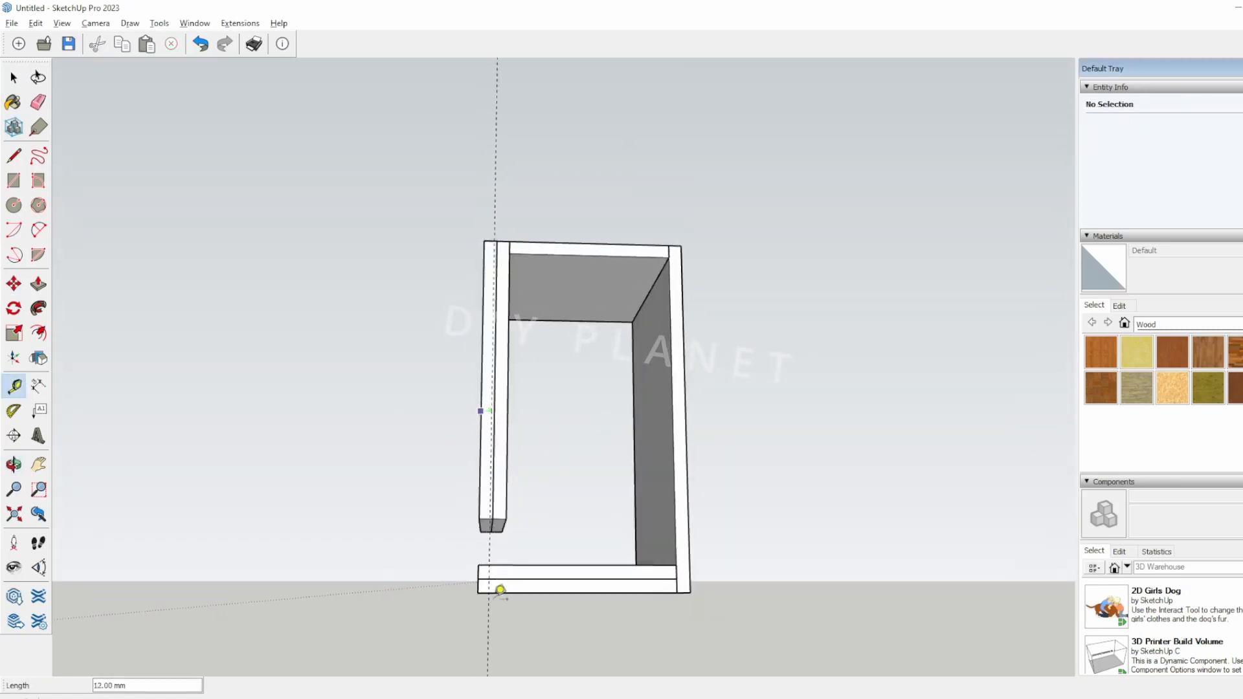
pyautogui.press('space')
# - Check the reference drawing, then copy the top panel and place it as a shelf at the front panel's lower inner corner
pyautogui.moveTo(386, 536)
pyautogui.mouseDown(button='middle')
pyautogui.moveTo(604, 592)
pyautogui.moveTo(467, 627)
pyautogui.moveTo(411, 591)
pyautogui.mouseUp(button='middle')
pyautogui.hotkey('alt', 'Tab')
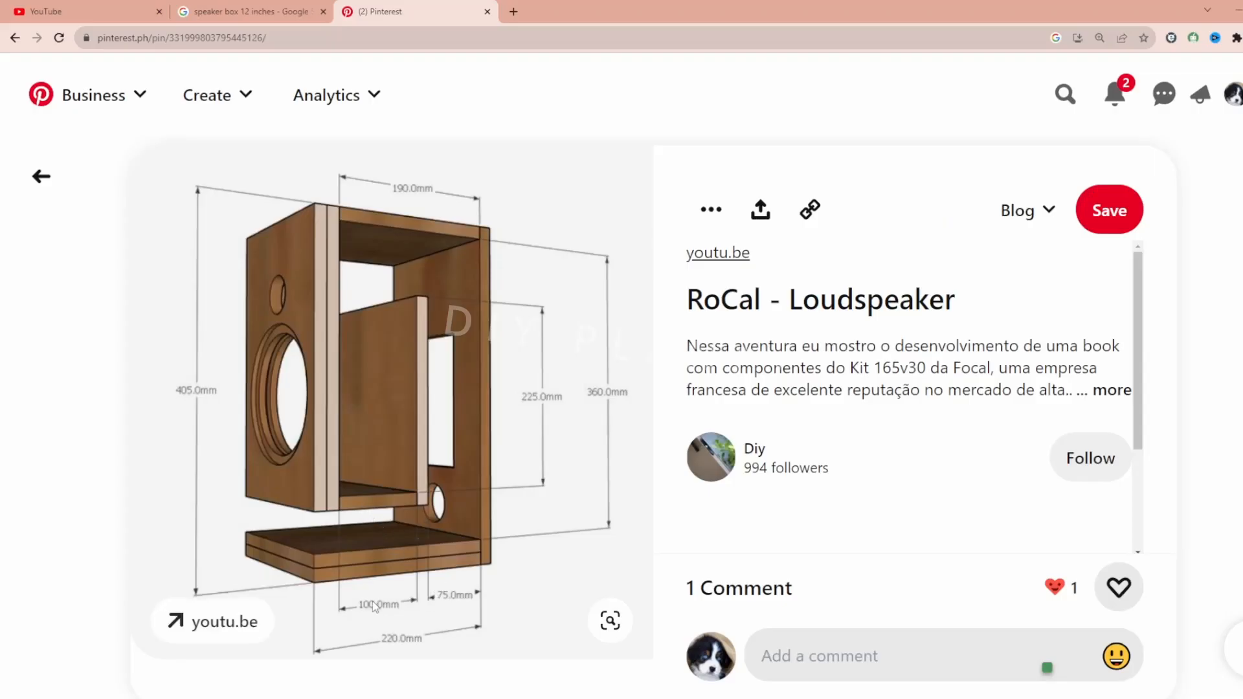
pyautogui.hotkey('alt', 'Tab')
pyautogui.moveTo(564, 480)
pyautogui.mouseDown(button='middle')
pyautogui.moveTo(499, 464)
pyautogui.moveTo(509, 496)
pyautogui.mouseUp(button='middle')
pyautogui.click(558, 275)
pyautogui.hotkey('ctrl', 'c')
pyautogui.hotkey('ctrl', 'v')
pyautogui.click(494, 526)
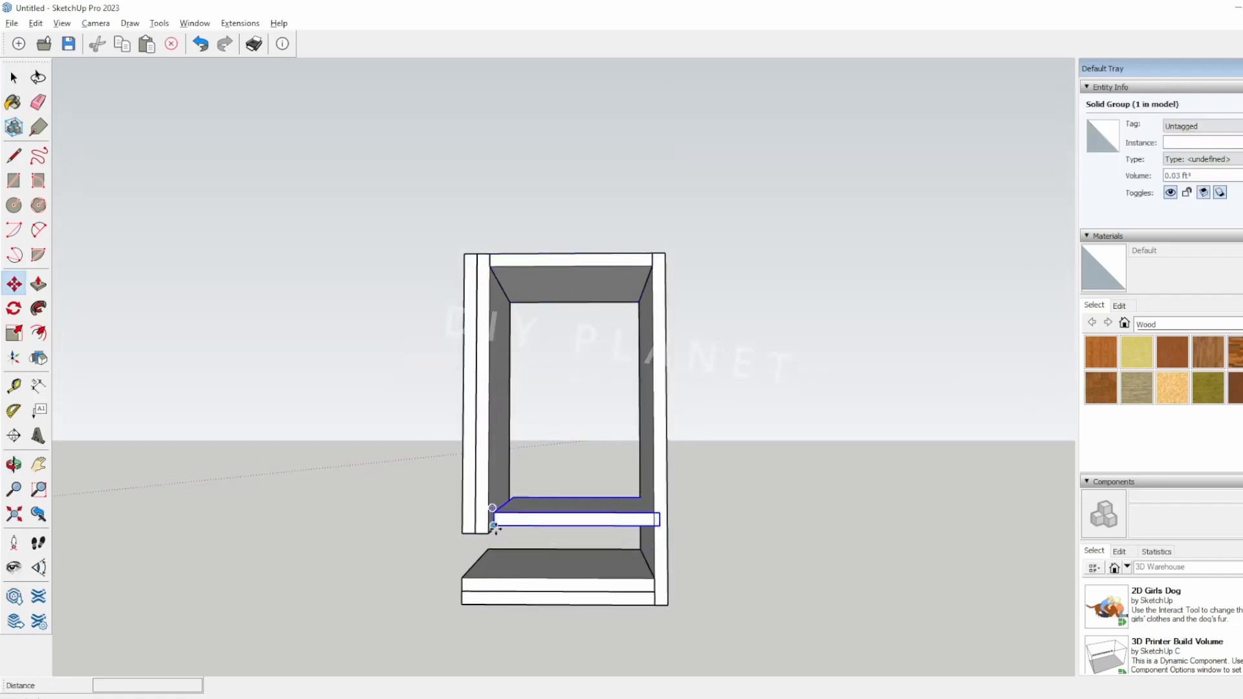
pyautogui.click(495, 525)
pyautogui.click(488, 534)
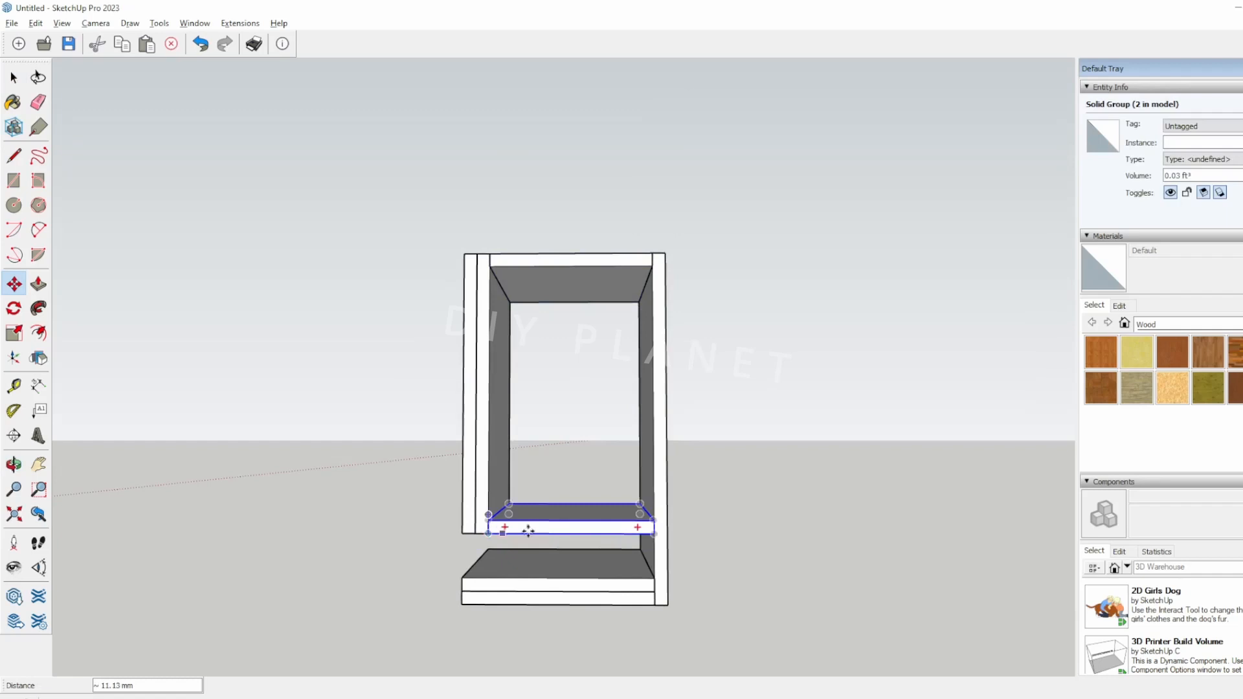
# - Open the shelf group, push its end face beside the rear upright panel inward by 90 mm, and close the group
pyautogui.press('space')
pyautogui.moveTo(571, 531); pyautogui.dragTo(606, 530, button='middle')
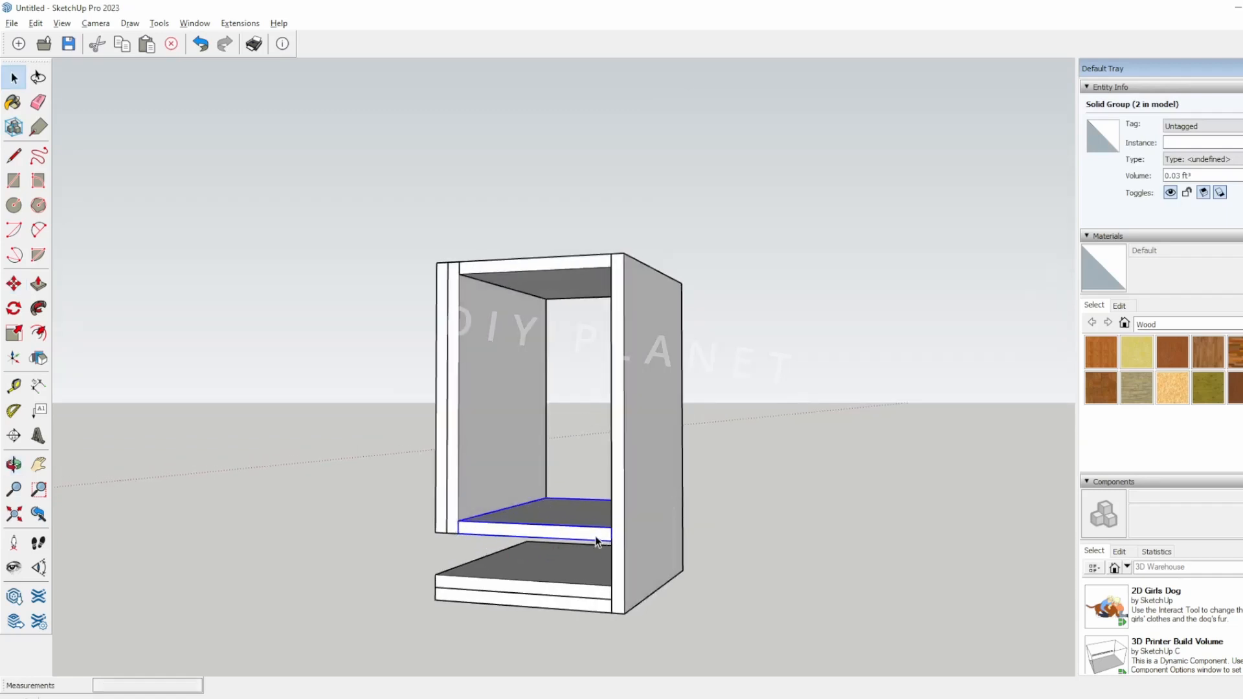
pyautogui.doubleClick(596, 541)
pyautogui.press('p')
pyautogui.click(615, 535)
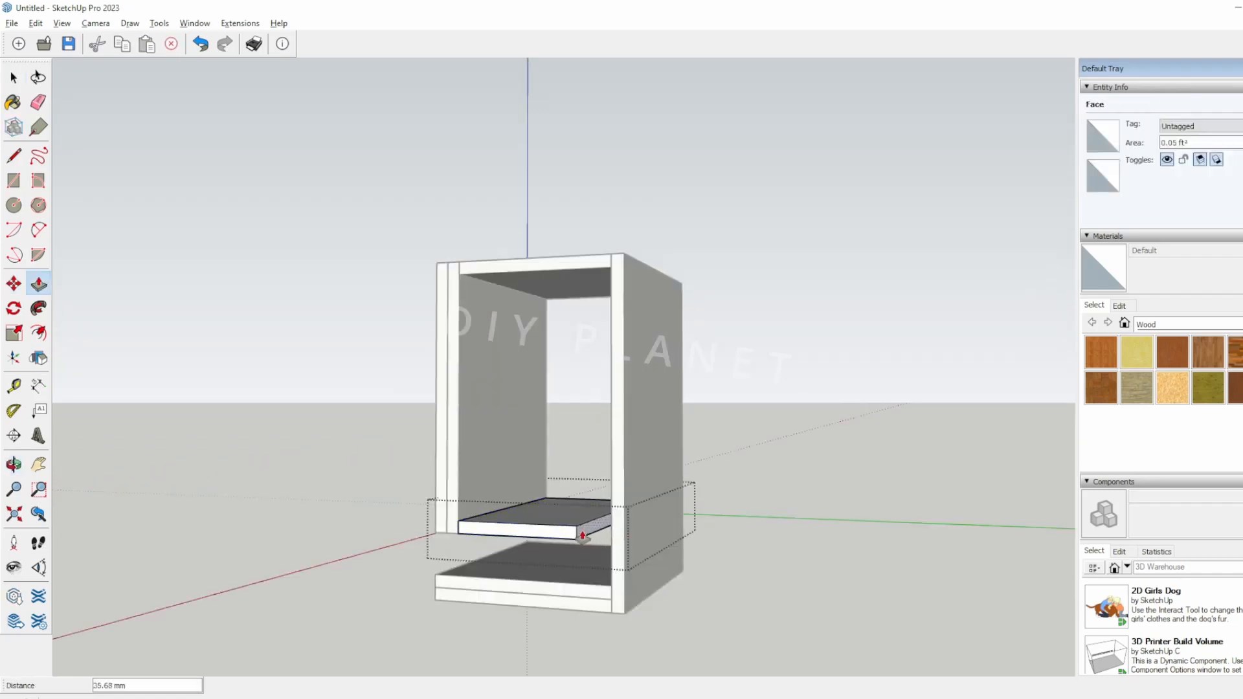
pyautogui.write('+9')
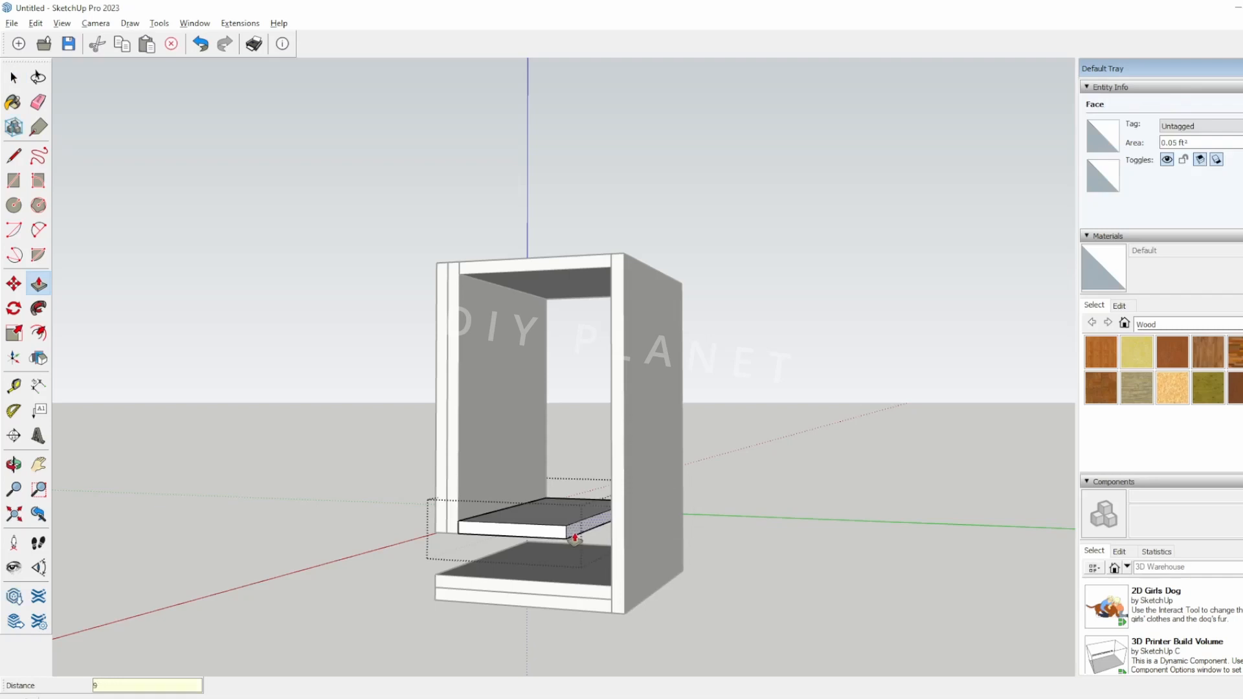
pyautogui.write('0')
pyautogui.press('Return')
pyautogui.press('space')
pyautogui.click(375, 556)
# - Consult the reference drawing and copy the front panel to the shelf's free end as a divider, with its bottom flush with the shelf's underside
pyautogui.moveTo(375, 557); pyautogui.dragTo(604, 568, button='middle')
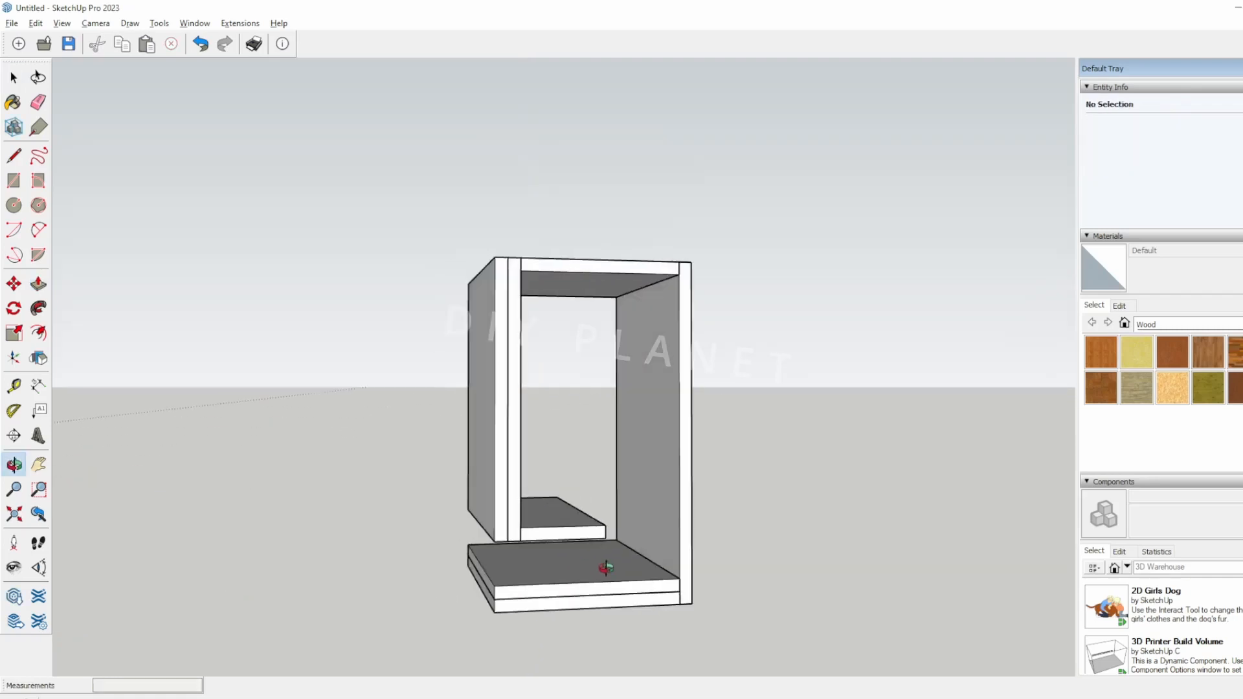
pyautogui.hotkey('alt', 'Tab')
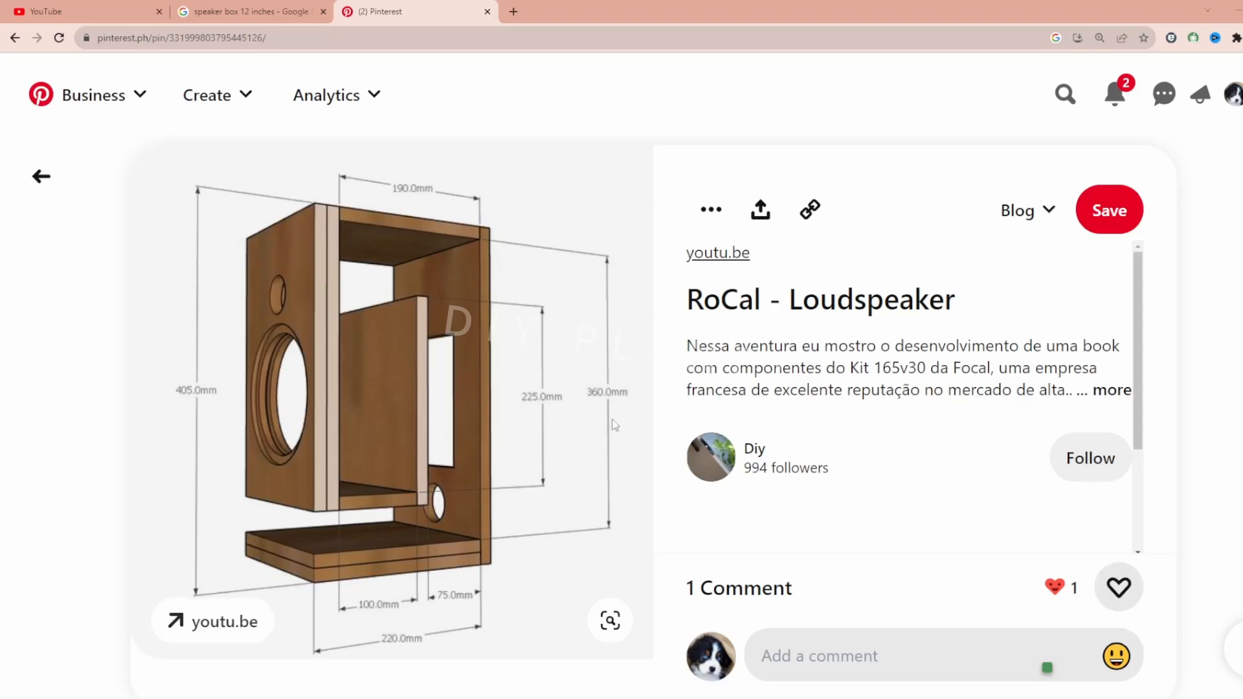
pyautogui.hotkey('alt', 'Tab')
pyautogui.click(501, 437)
pyautogui.press('m')
pyautogui.press('ctrl')
pyautogui.click(499, 540)
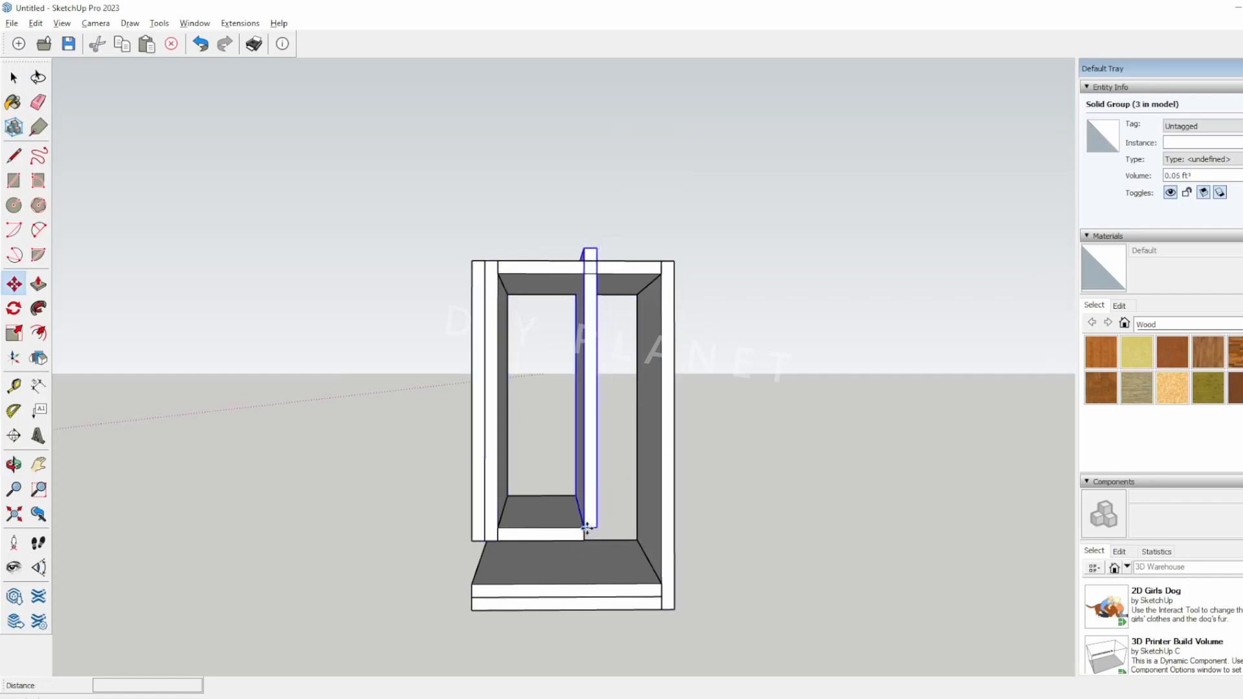
pyautogui.hotkey('alt', 'Tab')
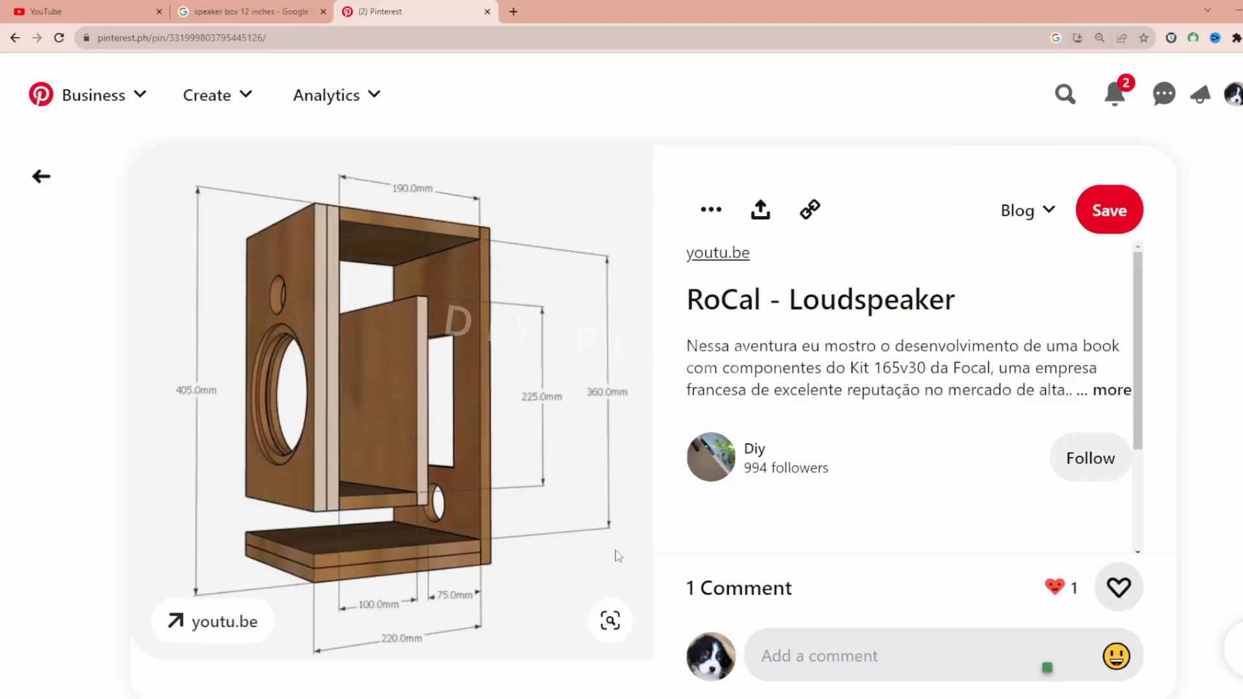
pyautogui.hotkey('alt', 'Tab')
pyautogui.moveTo(578, 373); pyautogui.dragTo(604, 309, button='middle')
pyautogui.click(600, 297)
pyautogui.press('space')
# - Measure down the divider's outer edge from its top corner
pyautogui.press('t')
pyautogui.click(605, 313)
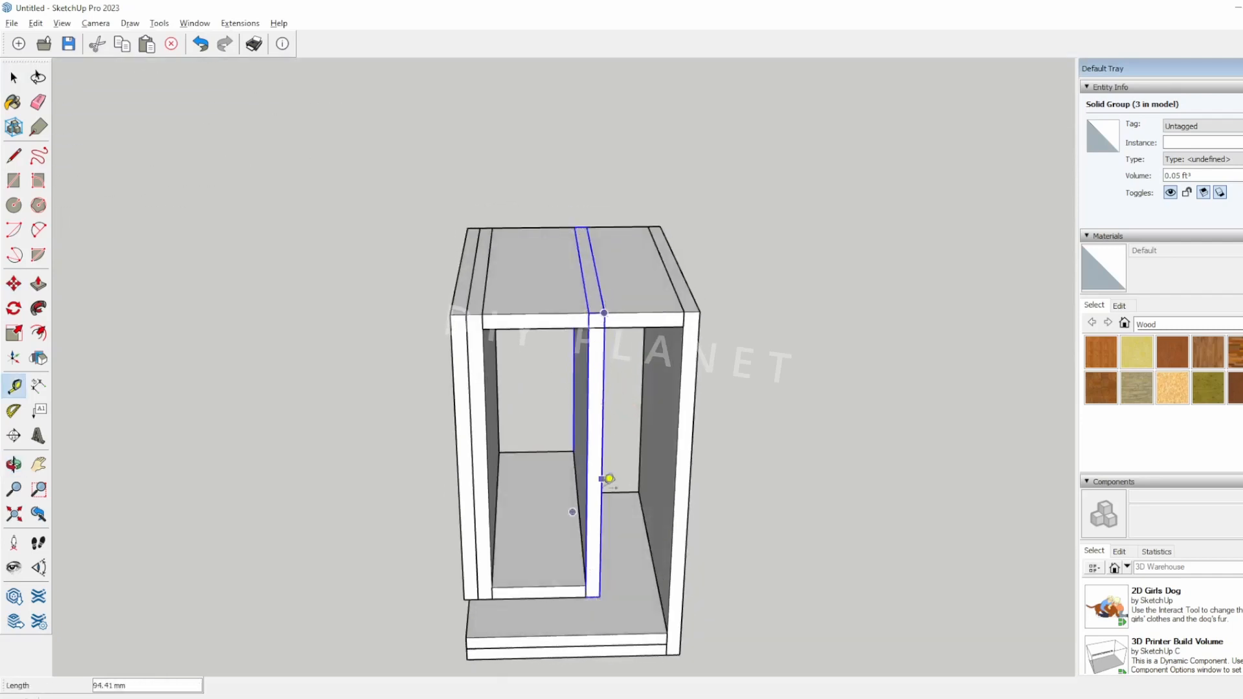
pyautogui.press('space')
pyautogui.moveTo(609, 360); pyautogui.dragTo(613, 391, button='middle')
pyautogui.doubleClick(601, 324)
pyautogui.press('p')
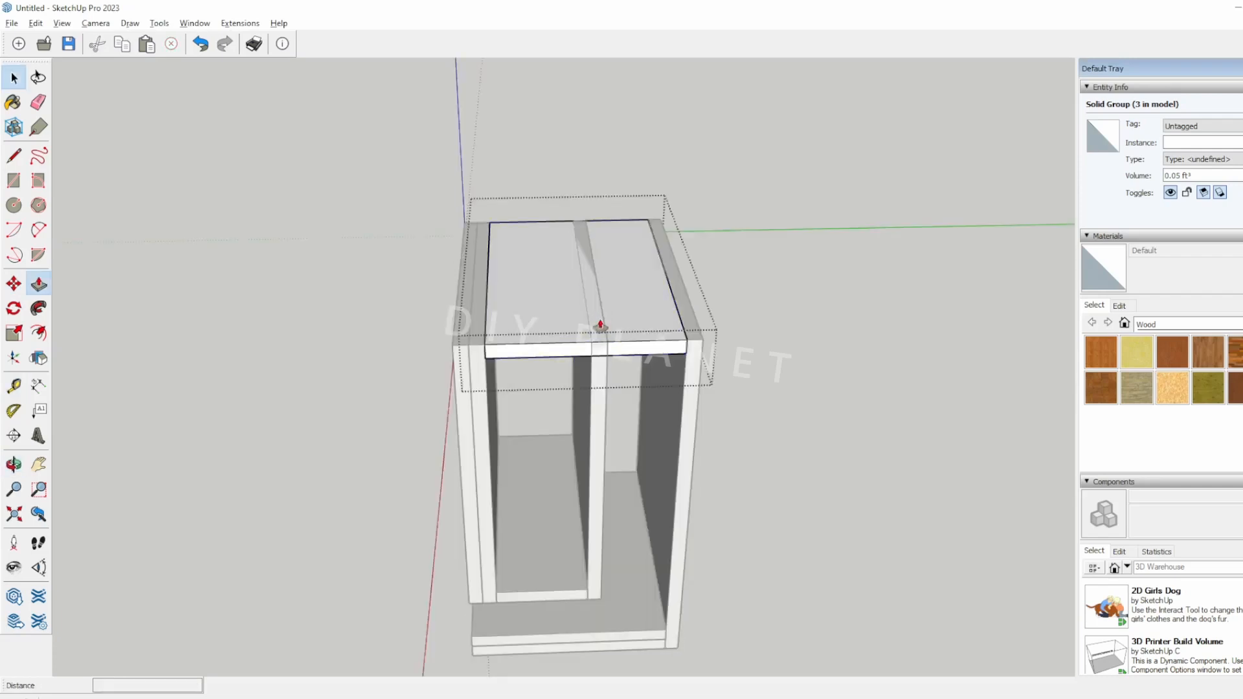
pyautogui.click(600, 324)
pyautogui.click(588, 415)
pyautogui.hotkey('ctrl', 'z')
pyautogui.press('space')
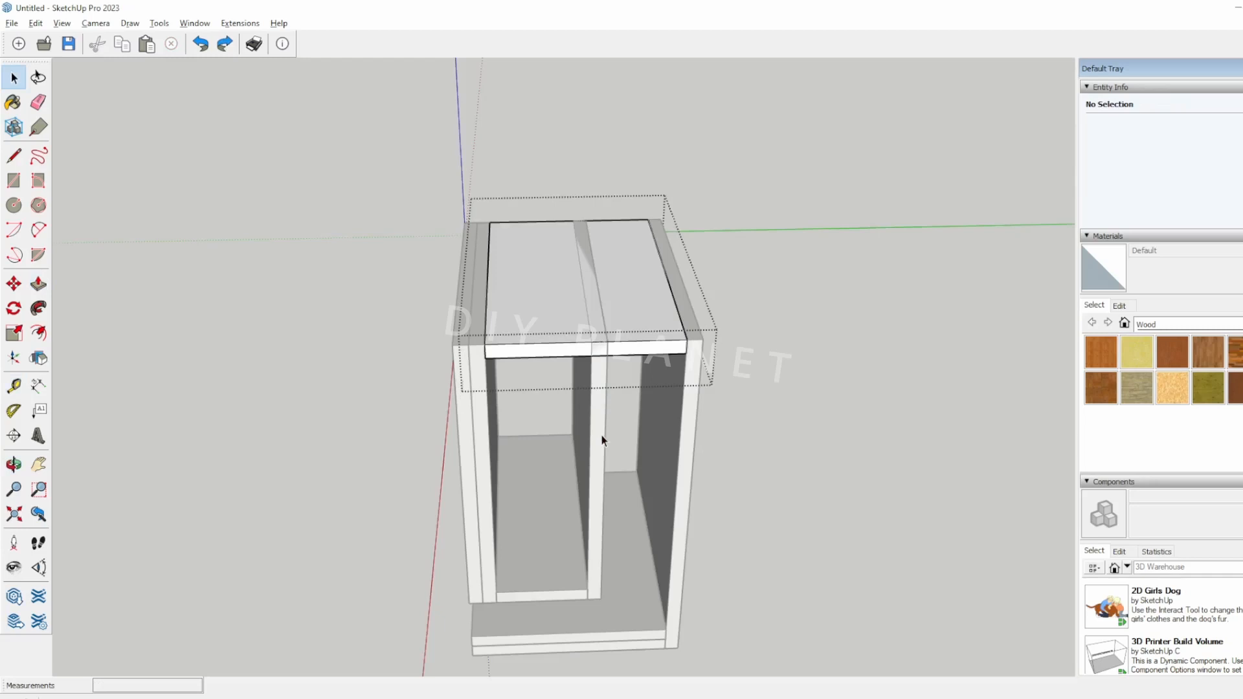
# - Open the divider group and push its top face down to shorten the divider to about 176 mm high, then close the group
pyautogui.doubleClick(601, 439)
pyautogui.press('p')
pyautogui.click(591, 329)
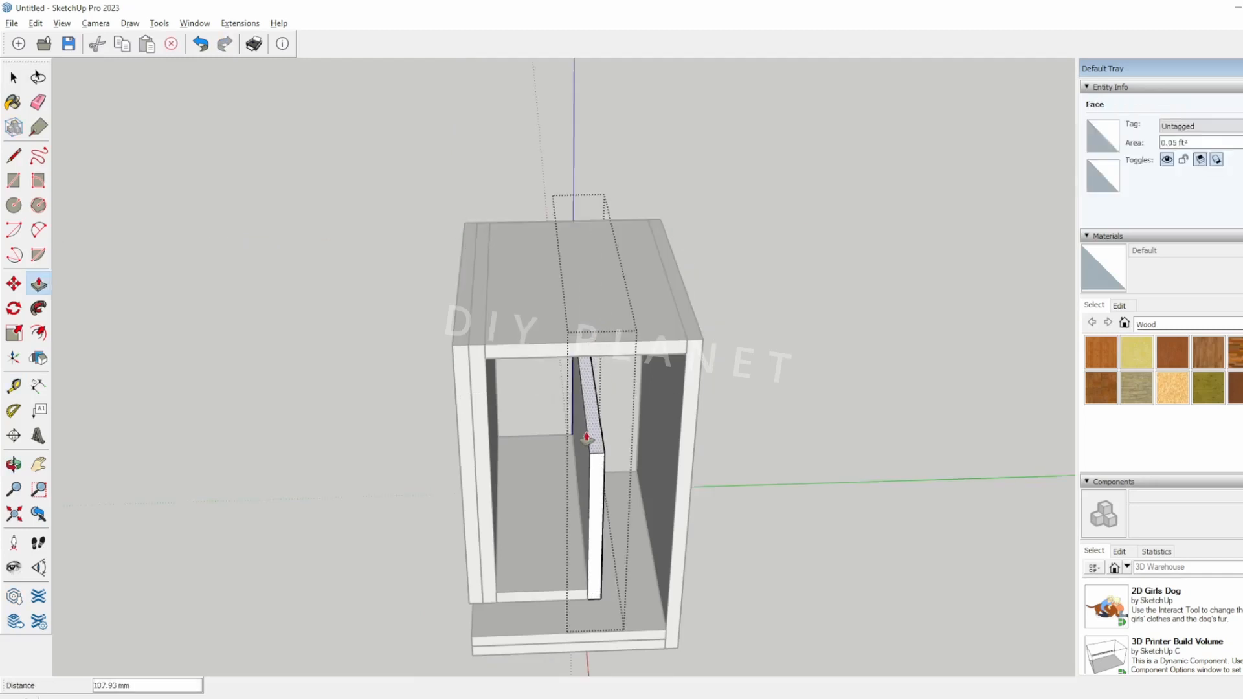
pyautogui.click(587, 456)
pyautogui.moveTo(638, 473); pyautogui.dragTo(619, 408, button='middle')
pyautogui.press('space')
pyautogui.click(783, 459)
# - Measure the shortened divider's height along its front edge
pyautogui.moveTo(764, 485); pyautogui.dragTo(807, 465, button='middle')
pyautogui.press('t')
pyautogui.click(613, 552)
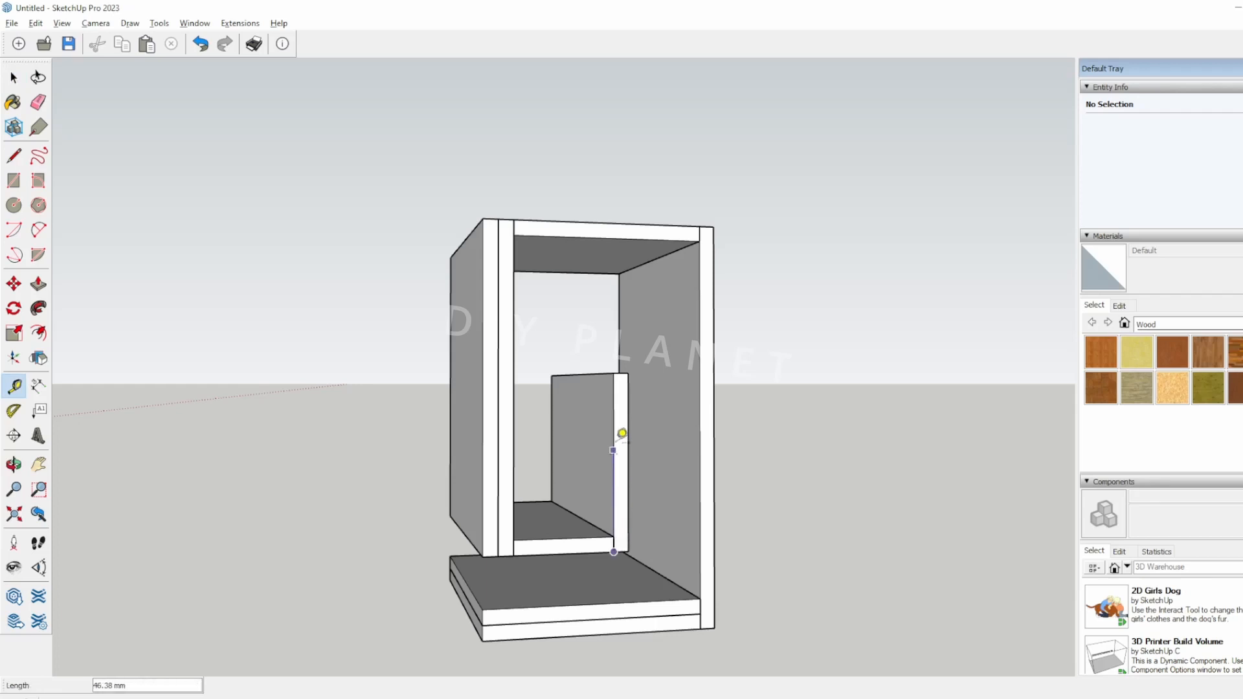
pyautogui.press('space')
pyautogui.moveTo(625, 363); pyautogui.dragTo(613, 381, button='middle')
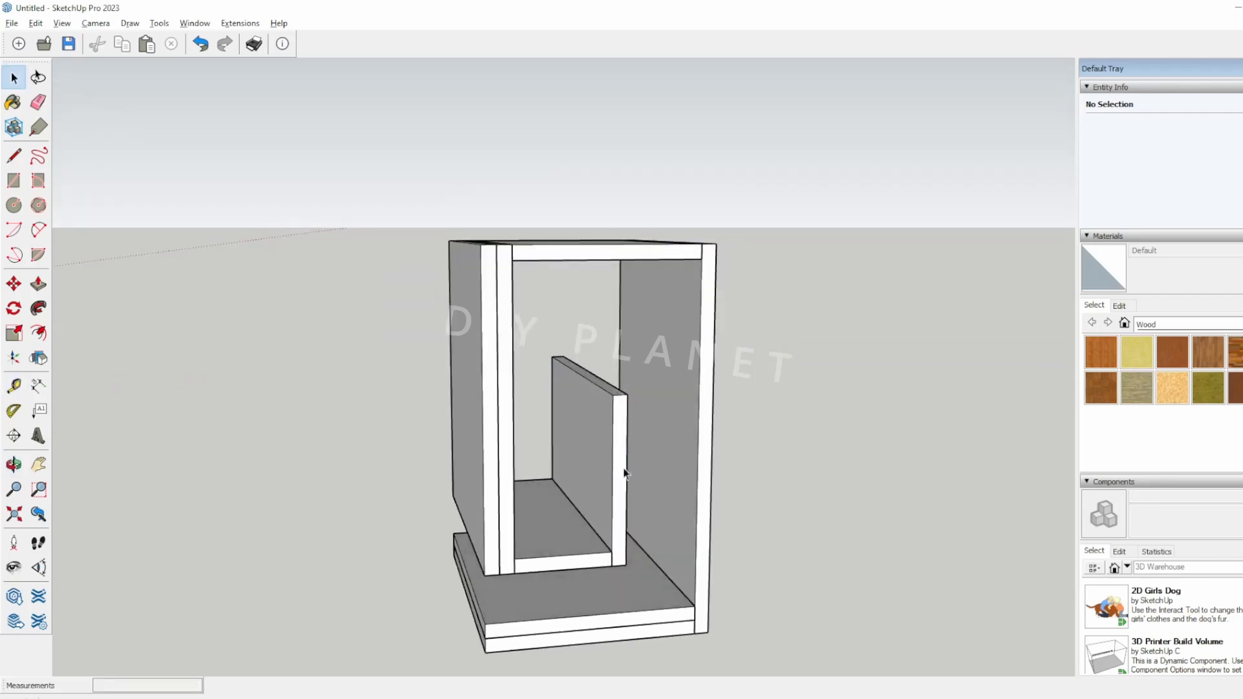
pyautogui.moveTo(626, 468); pyautogui.dragTo(621, 396, button='middle')
pyautogui.press('t')
pyautogui.click(603, 374)
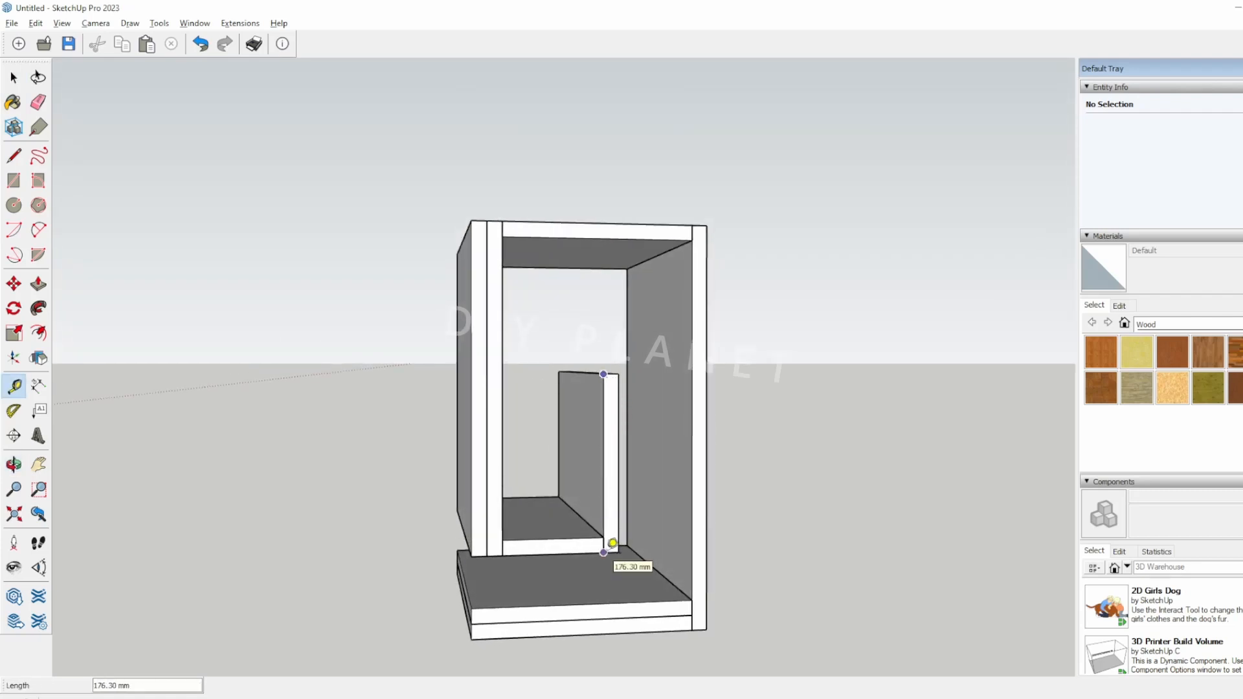
# - Look up the divider height in the reference drawing, then open Calculator and compute 176.30 - 225
pyautogui.hotkey('alt', 'Tab')
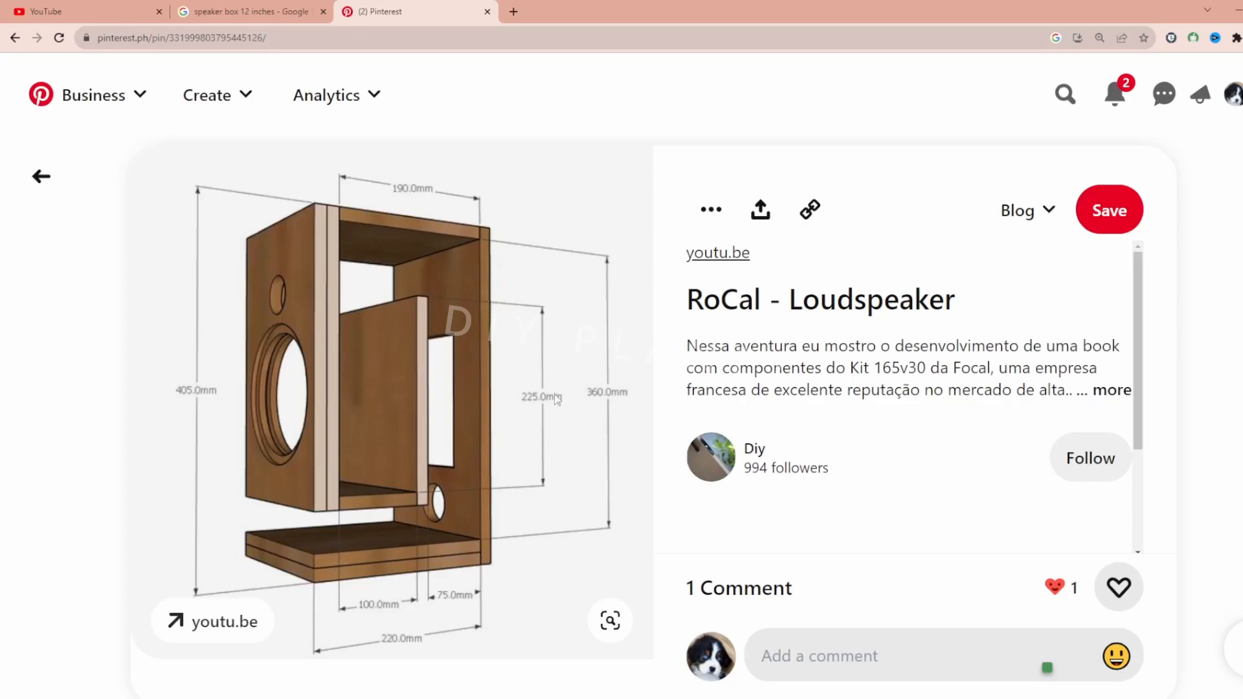
pyautogui.hotkey('alt', 'Tab')
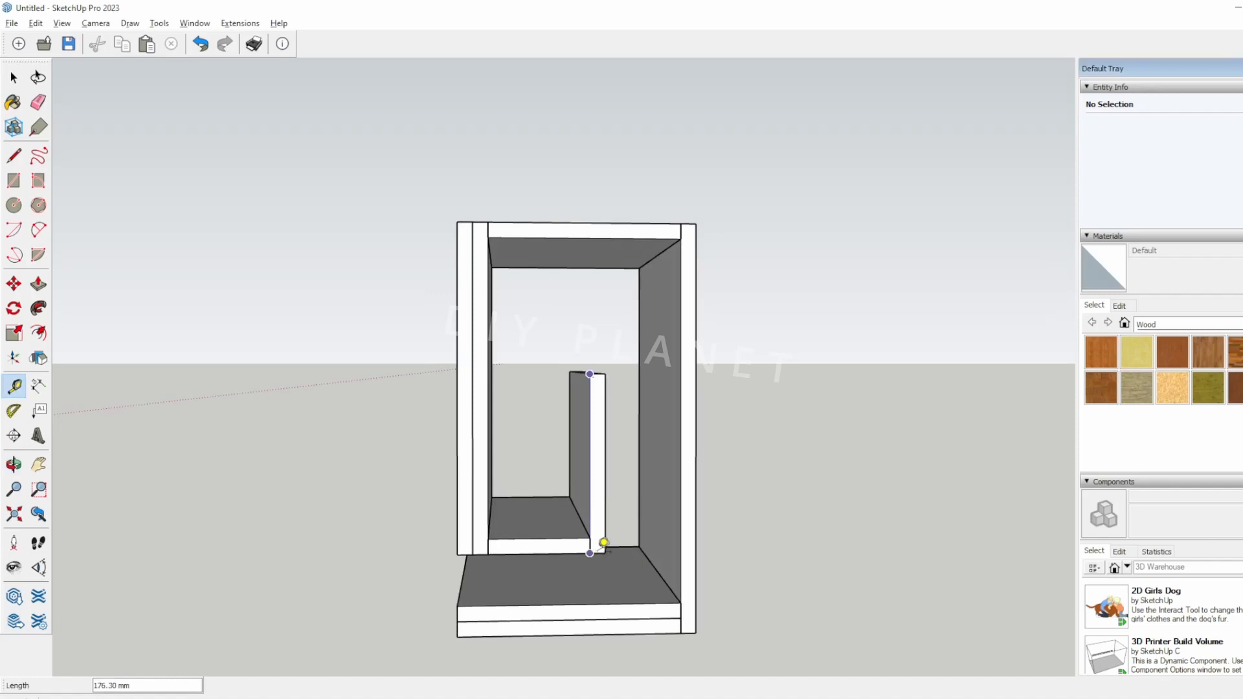
pyautogui.press('super+r')
pyautogui.write('calc')
pyautogui.press('Return')
pyautogui.write('176.30-')
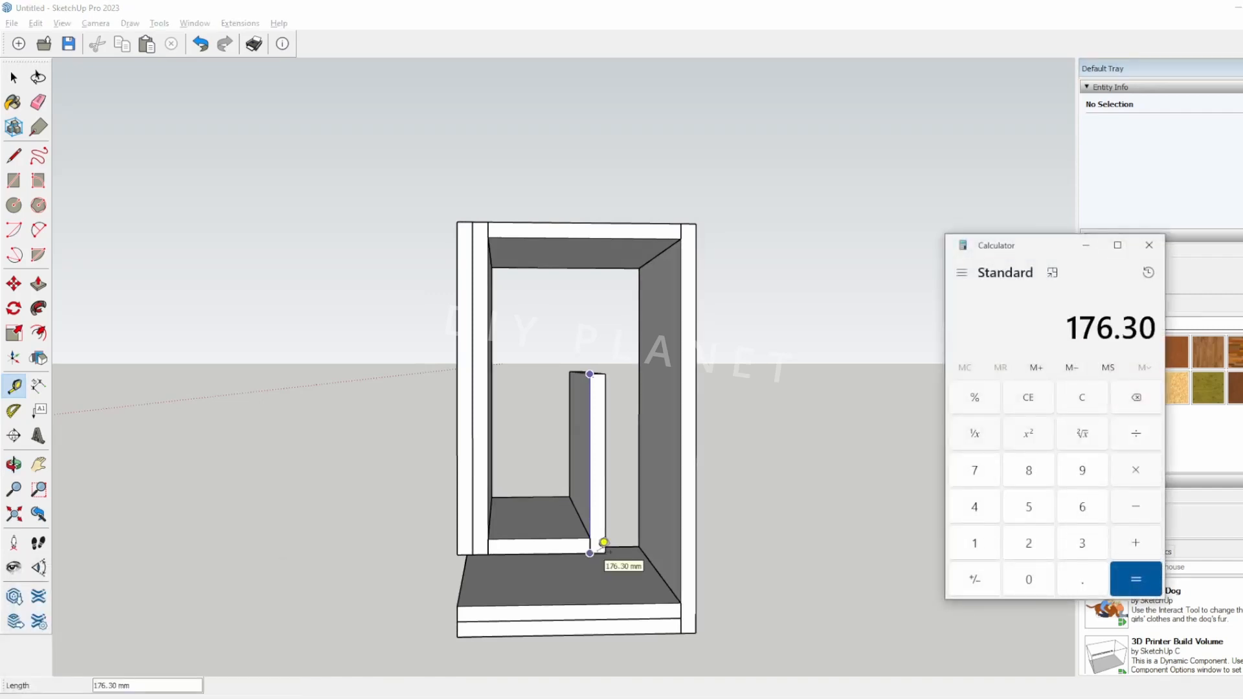
pyautogui.write('225')
pyautogui.press('Return')
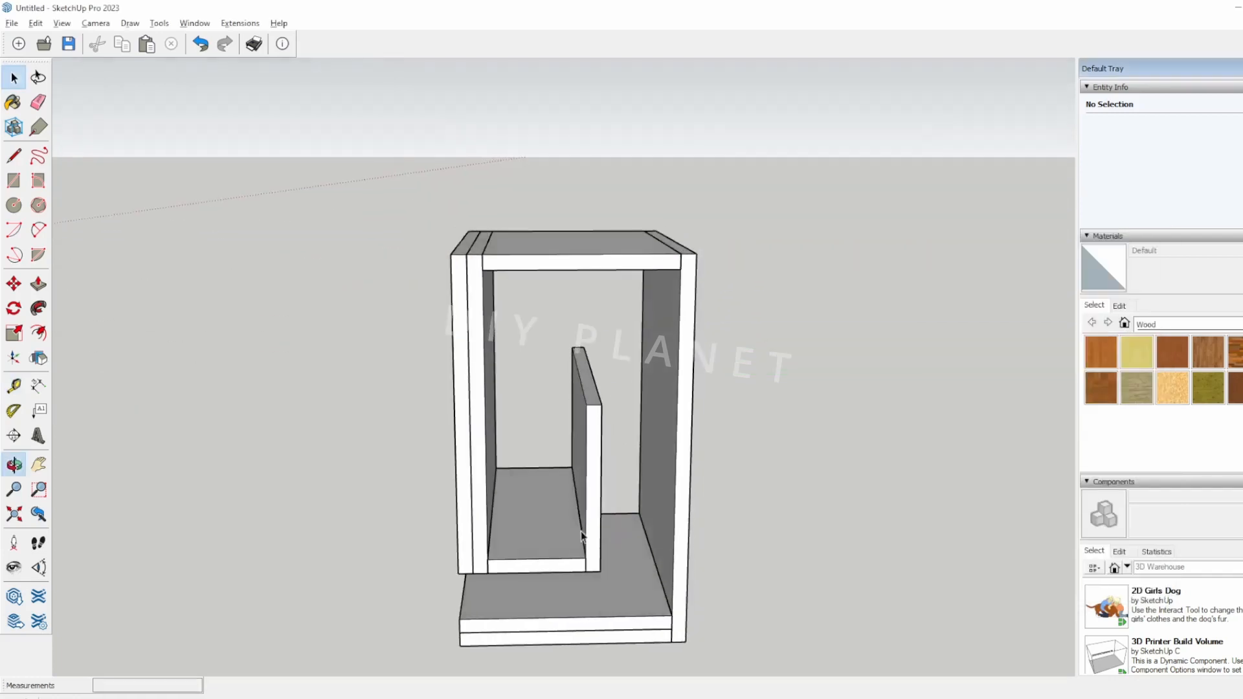
# - Push the divider's top face up to make the divider 225 mm high, then close its group
pyautogui.press('p')
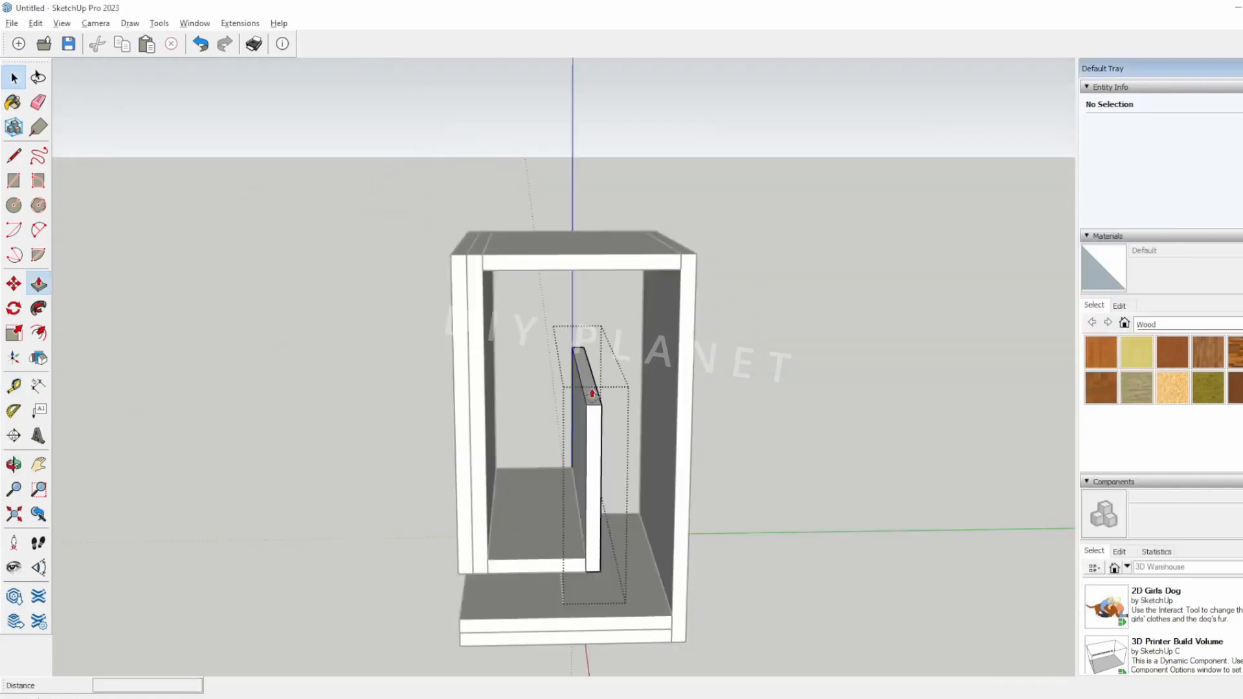
pyautogui.click(593, 390)
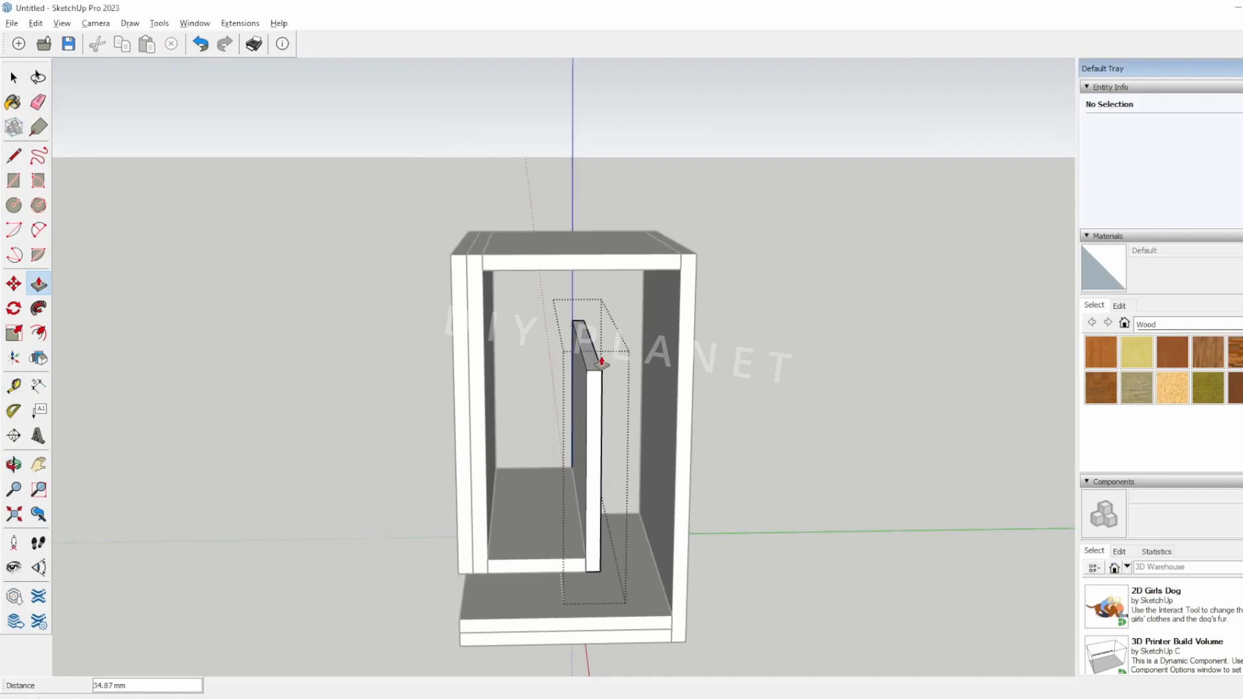
pyautogui.press('Return')
pyautogui.press('space')
pyautogui.click(425, 415)
# - Measure the divider's height along its front edge
pyautogui.moveTo(444, 470); pyautogui.dragTo(466, 395, button='middle')
pyautogui.press('t')
pyautogui.click(615, 317)
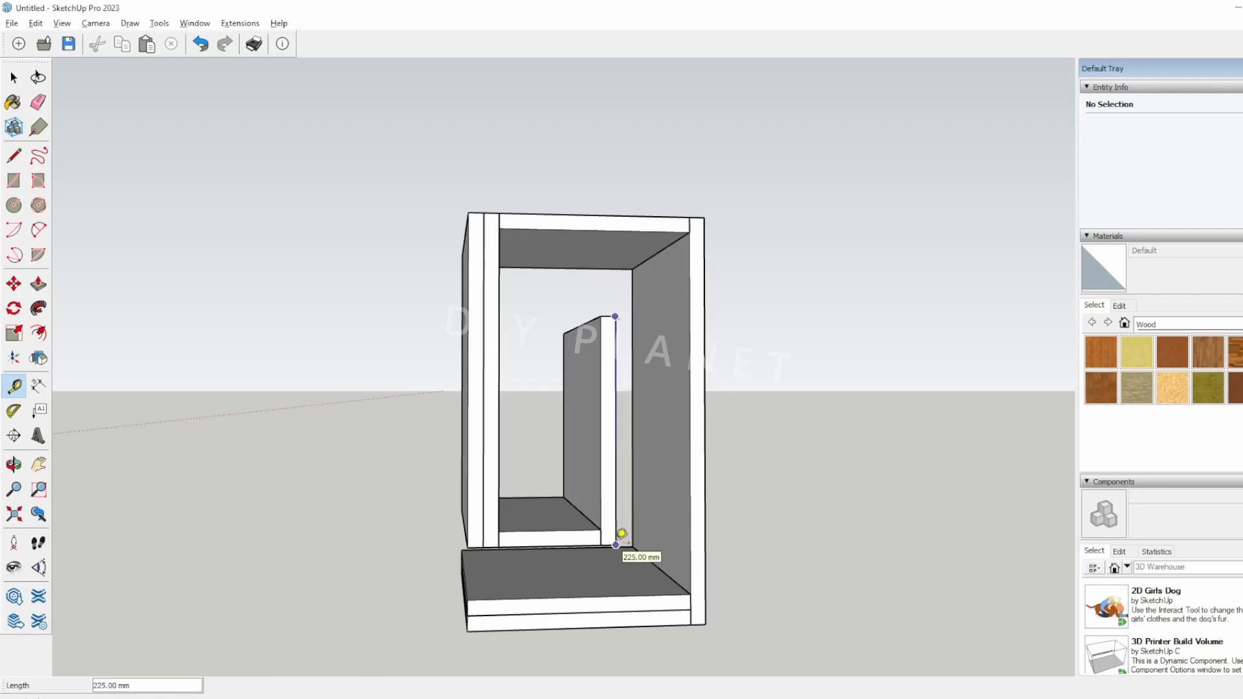
pyautogui.press('space')
pyautogui.moveTo(329, 547); pyautogui.dragTo(408, 578, button='middle')
# - Examine the loudspeaker reference drawing and compare its front panel opening with the modelled box
pyautogui.hotkey('alt', 'Tab')
pyautogui.hotkey('alt', 'Tab')
pyautogui.hotkey('alt', 'Tab')
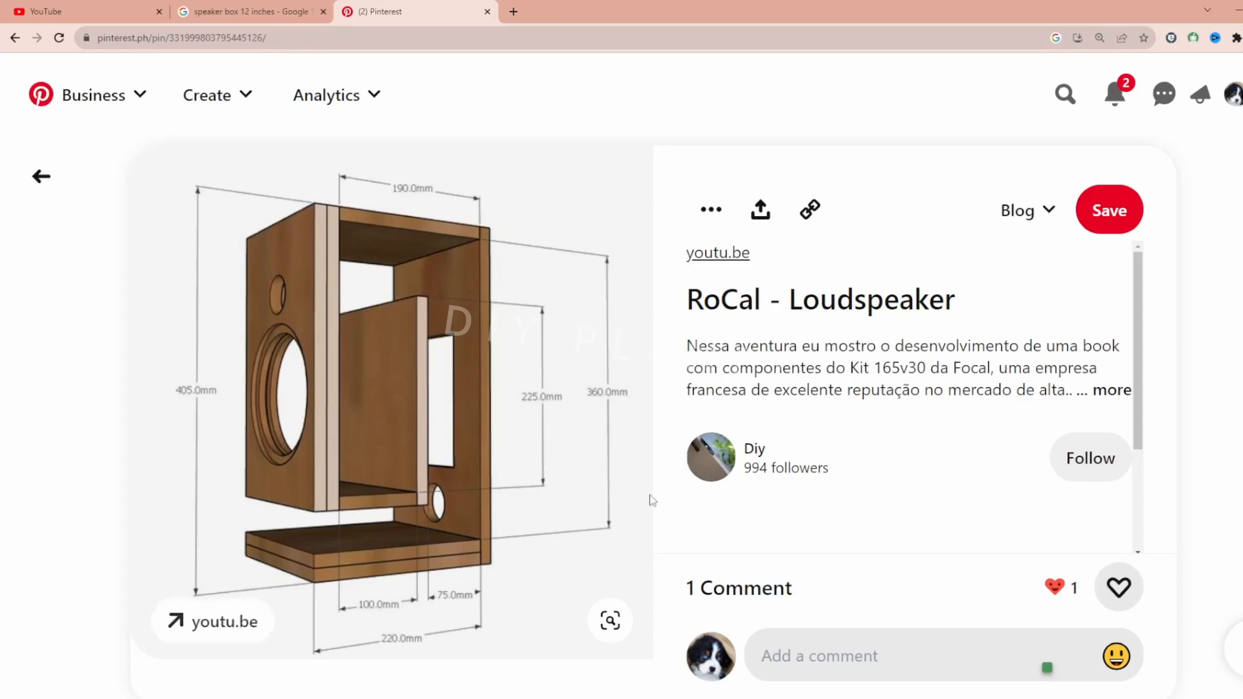
pyautogui.scroll(-3, 1091, 458)
pyautogui.scroll(-3, 507, 473)
pyautogui.scroll(3, 499, 476)
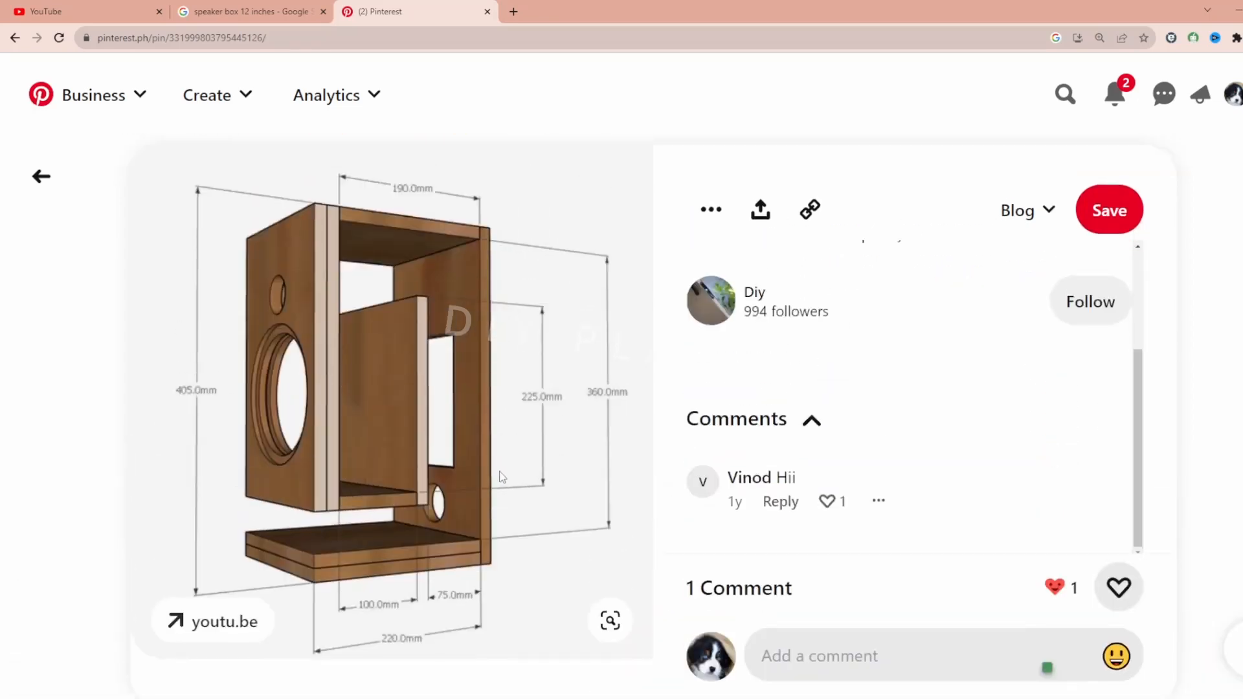
pyautogui.hotkey('alt', 'Tab')
pyautogui.moveTo(532, 467)
pyautogui.mouseDown(button='middle')
pyautogui.moveTo(865, 496)
pyautogui.moveTo(375, 499)
pyautogui.mouseUp(button='middle')
pyautogui.hotkey('alt', 'Tab')
pyautogui.hotkey('alt', 'Tab')
pyautogui.hotkey('alt', 'Tab')
pyautogui.hotkey('alt', 'Tab')
pyautogui.moveTo(600, 436)
pyautogui.mouseDown(button='middle')
pyautogui.moveTo(721, 428)
pyautogui.moveTo(552, 411)
pyautogui.mouseUp(button='middle')
pyautogui.press('c')
pyautogui.click(525, 389)
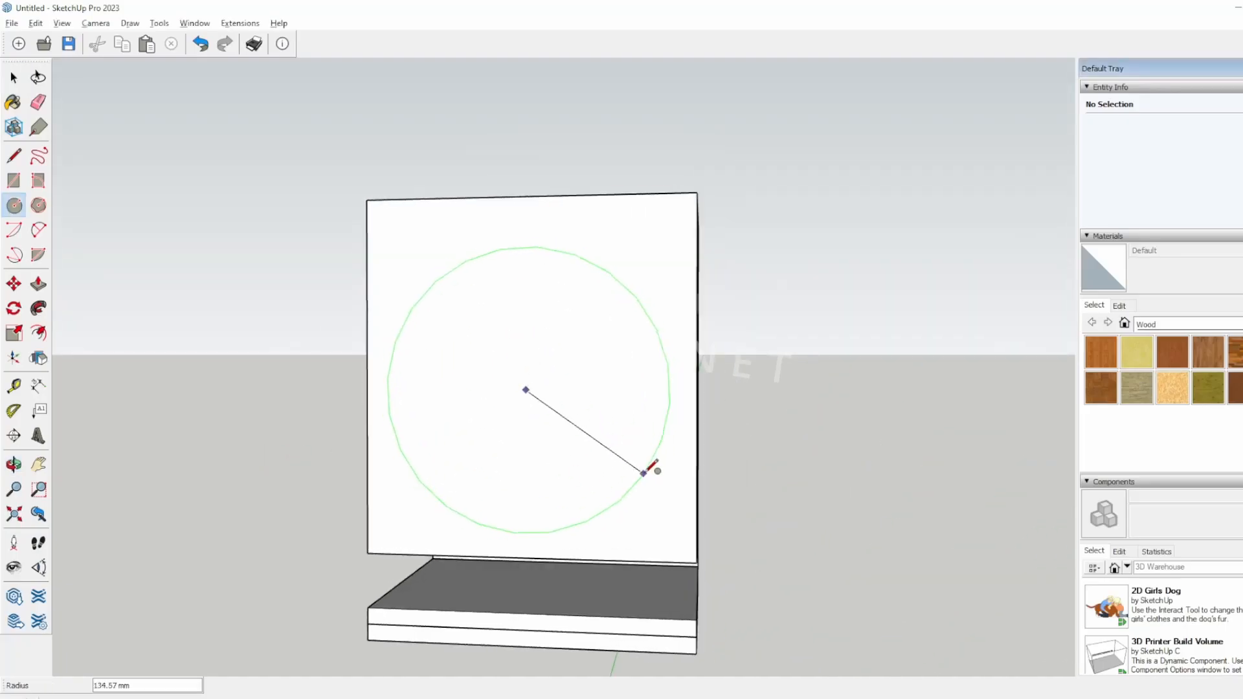
pyautogui.hotkey('alt', 'Tab')
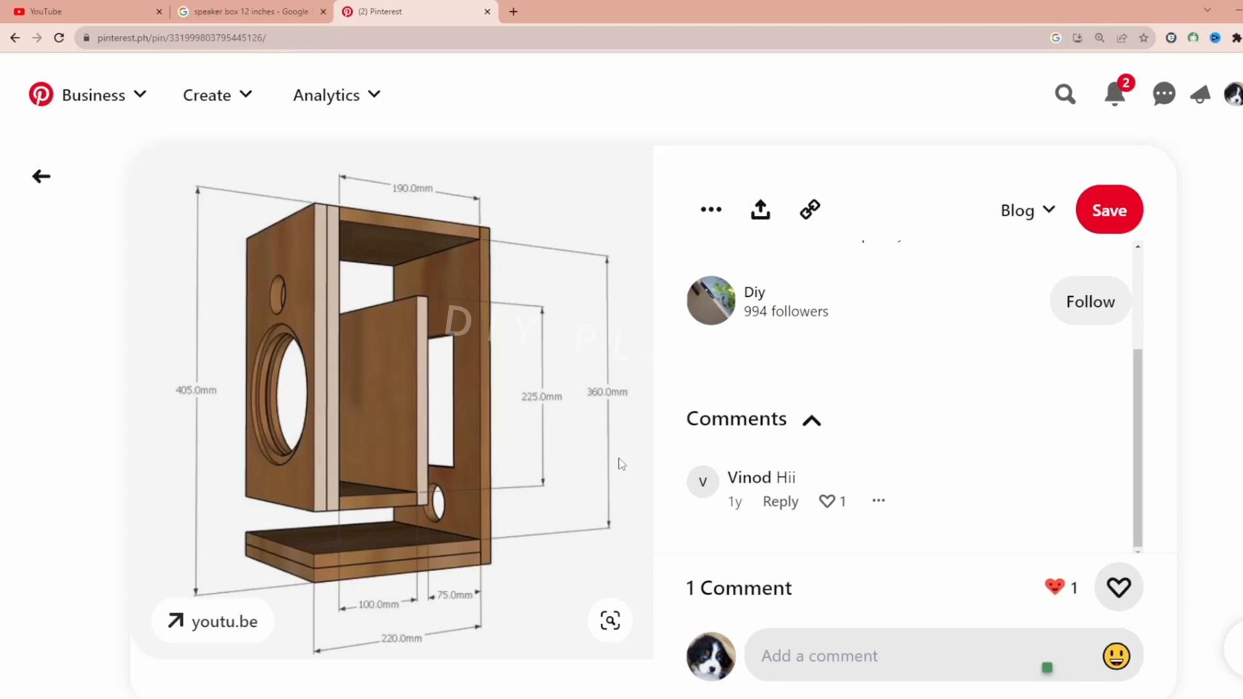
pyautogui.hotkey('alt', 'Tab')
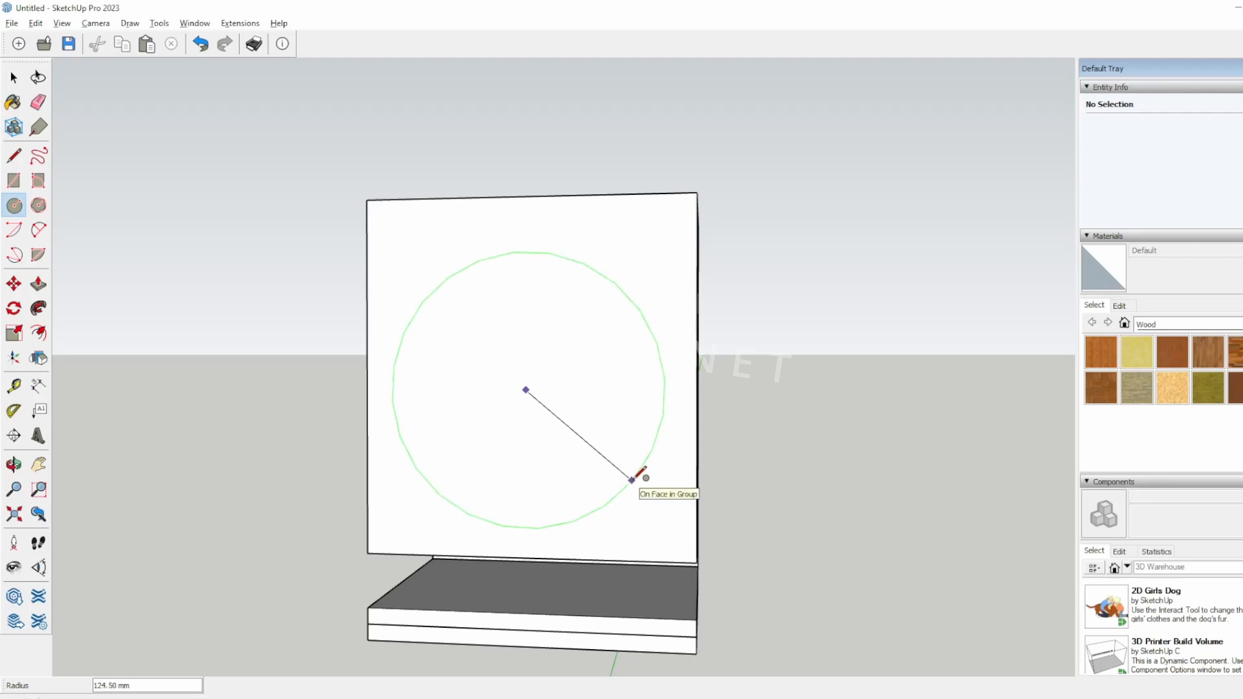
pyautogui.press('Escape')
pyautogui.click(194, 23)
pyautogui.click(230, 113)
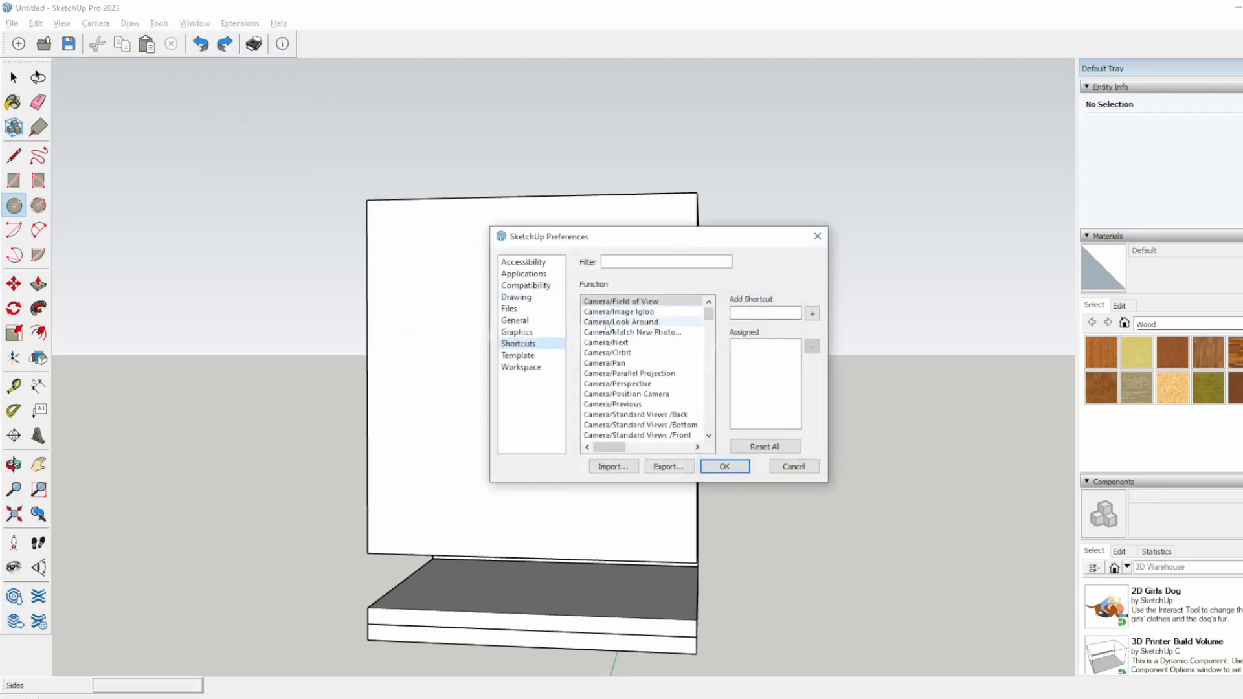
pyautogui.click(813, 239)
# - Set the model's measurement units to decimal format with length in inches
pyautogui.click(194, 22)
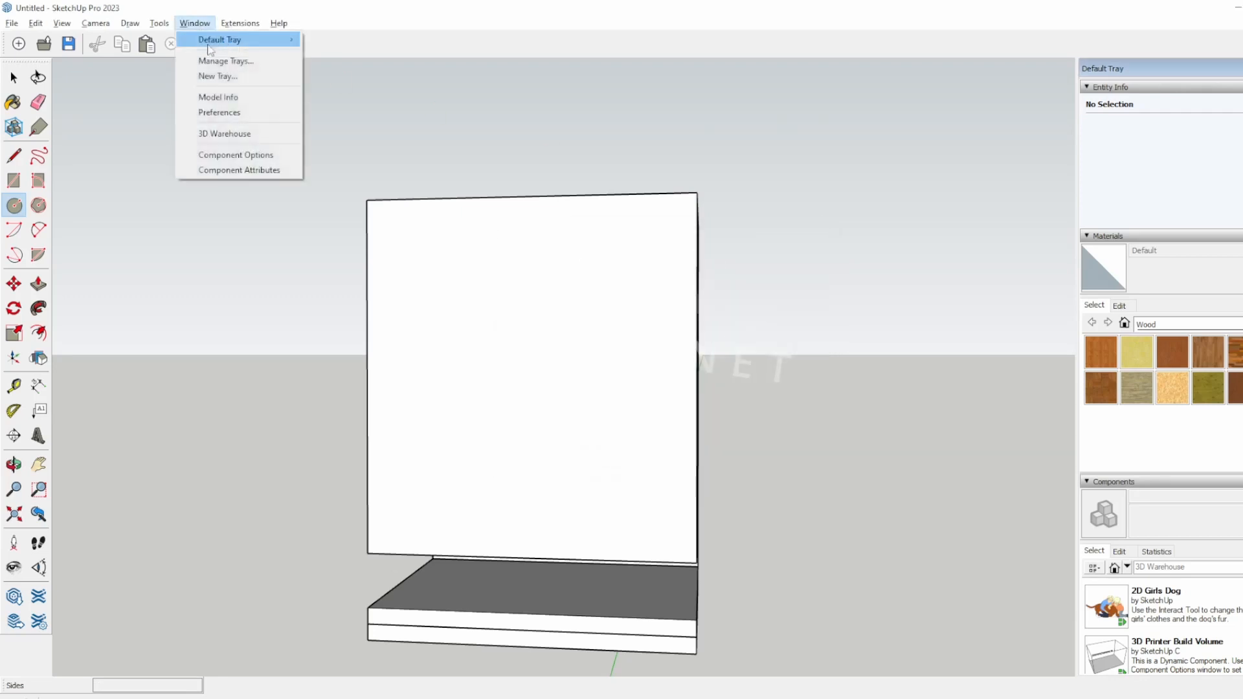
pyautogui.click(227, 97)
pyautogui.click(621, 327)
pyautogui.click(629, 331)
pyautogui.click(632, 355)
pyautogui.click(625, 365)
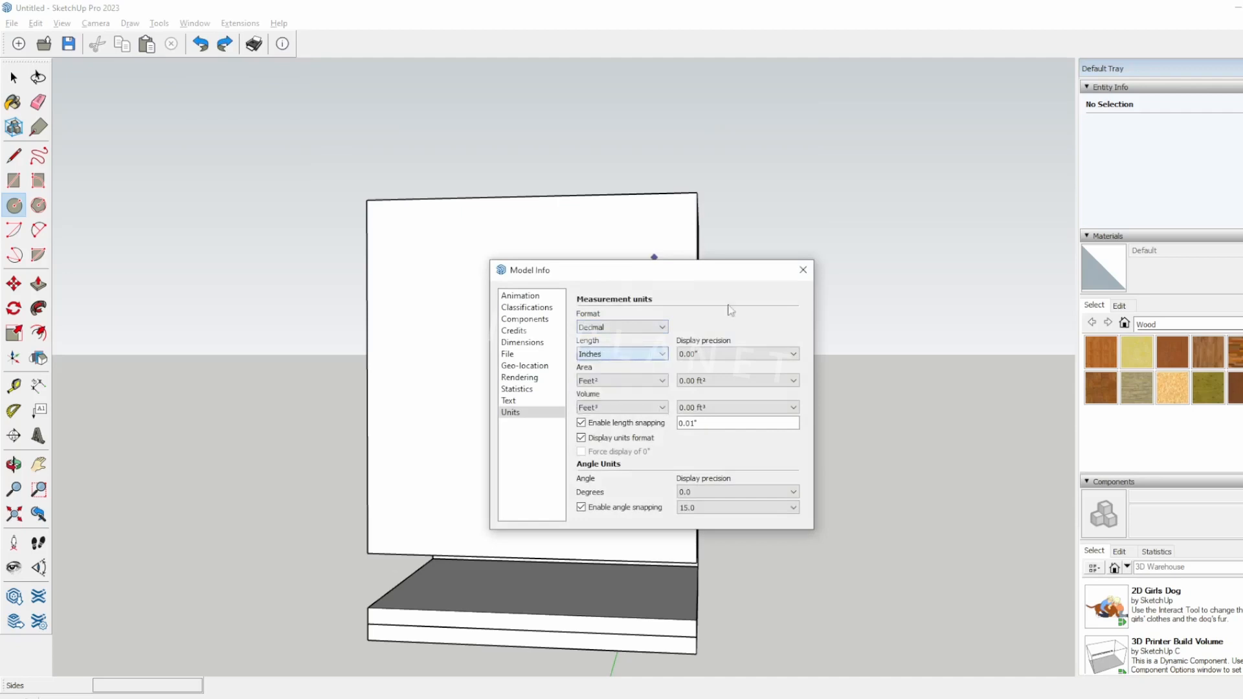
pyautogui.click(809, 263)
# - Draw a circle with a 6-inch radius near the front panel's centre, then undo it
pyautogui.click(537, 396)
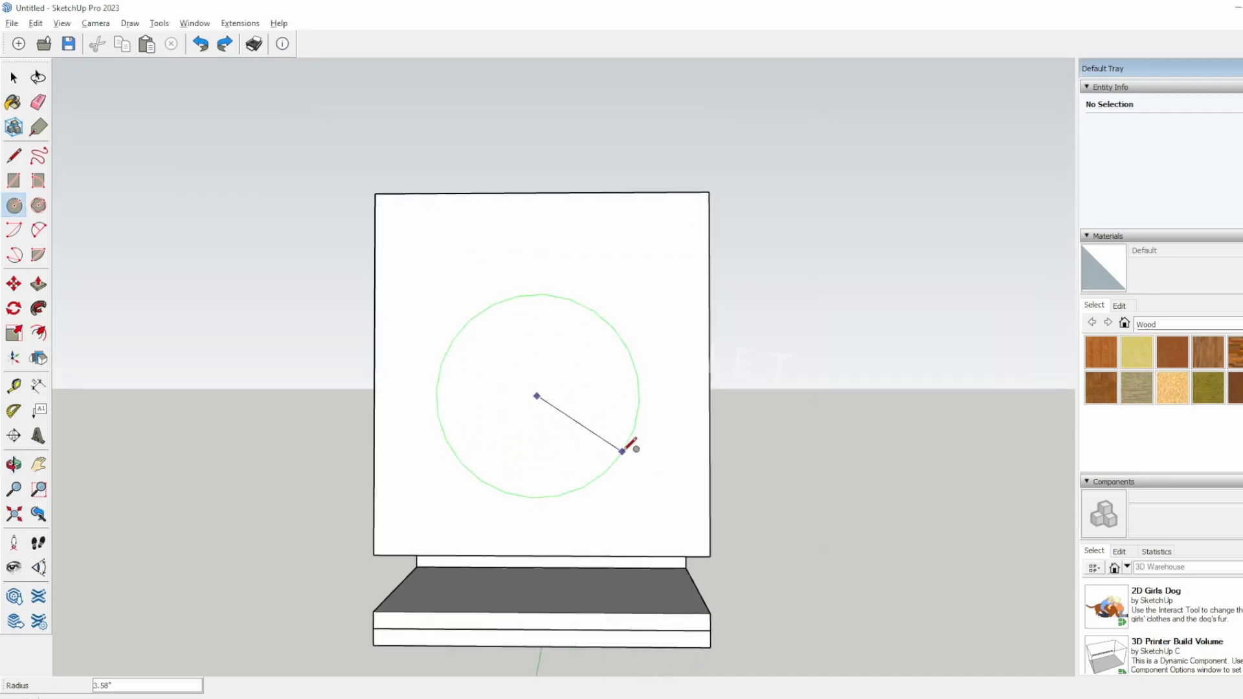
pyautogui.write('6')
pyautogui.press('Return')
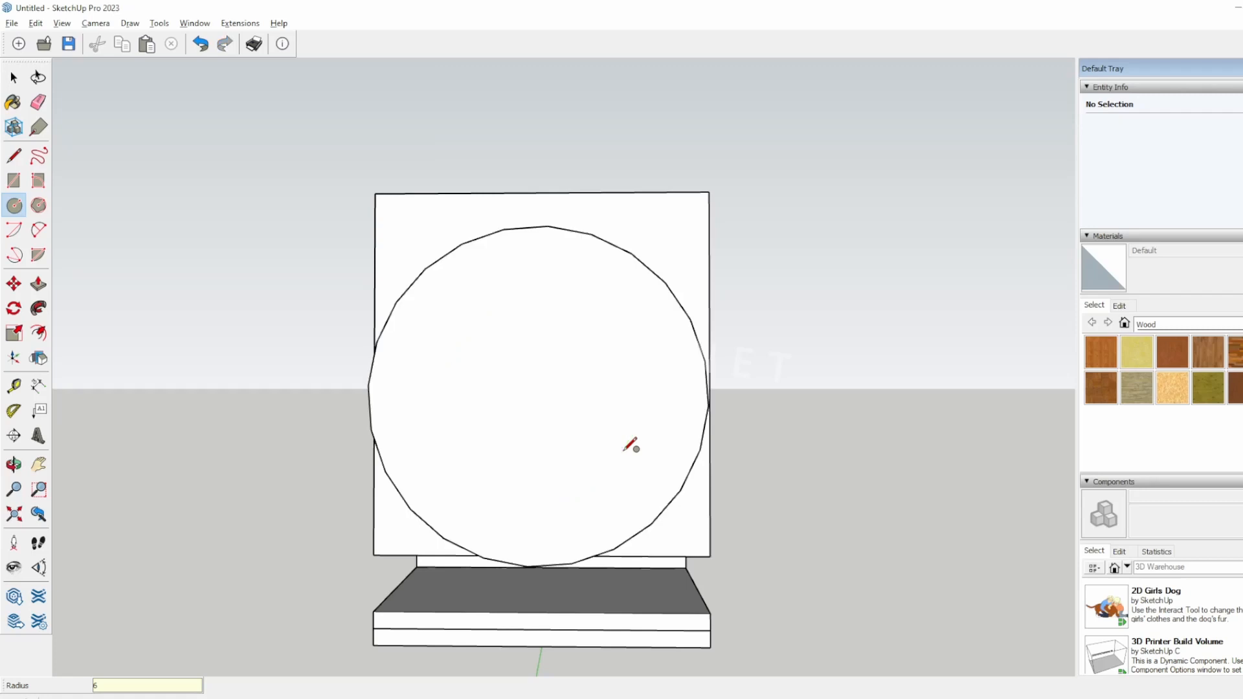
pyautogui.hotkey('ctrl', 'z')
# - Draw a smaller trial speaker circle near the front panel's centre, then undo it
pyautogui.click(538, 384)
pyautogui.write('8')
pyautogui.press('Return')
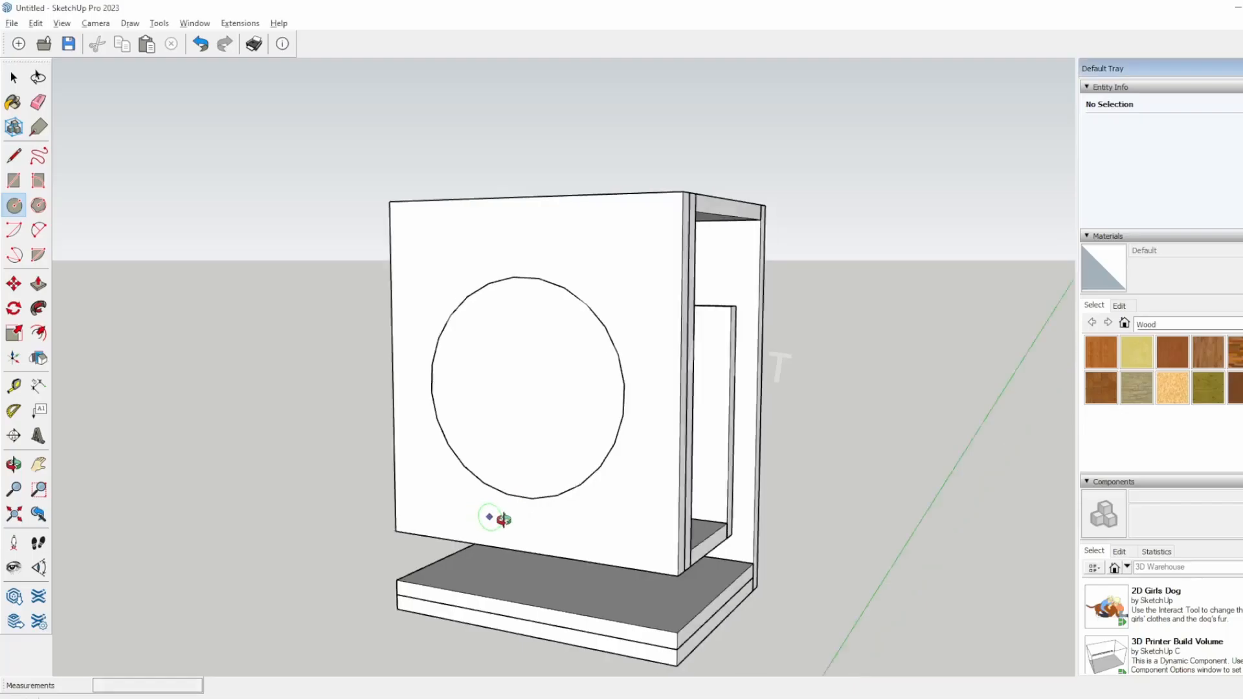
pyautogui.hotkey('ctrl', 'z')
# - Draw a circle with a 10-inch radius on the front panel, then undo it
pyautogui.click(526, 411)
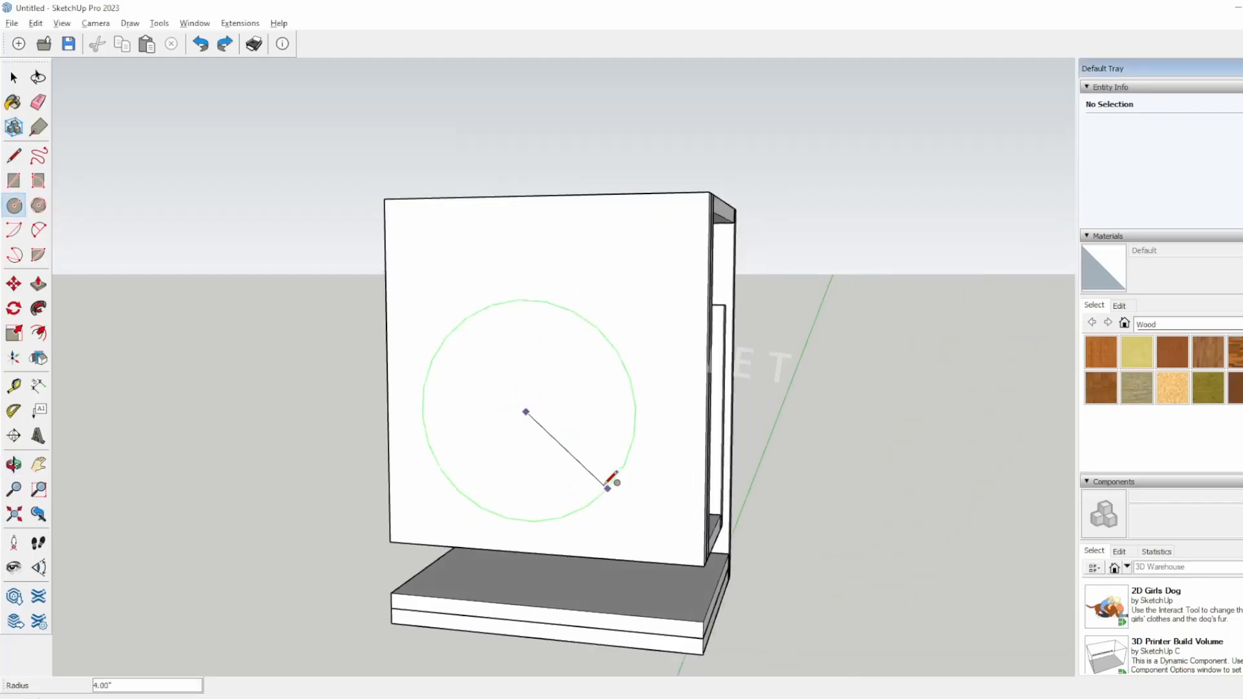
pyautogui.write('10')
pyautogui.press('Return')
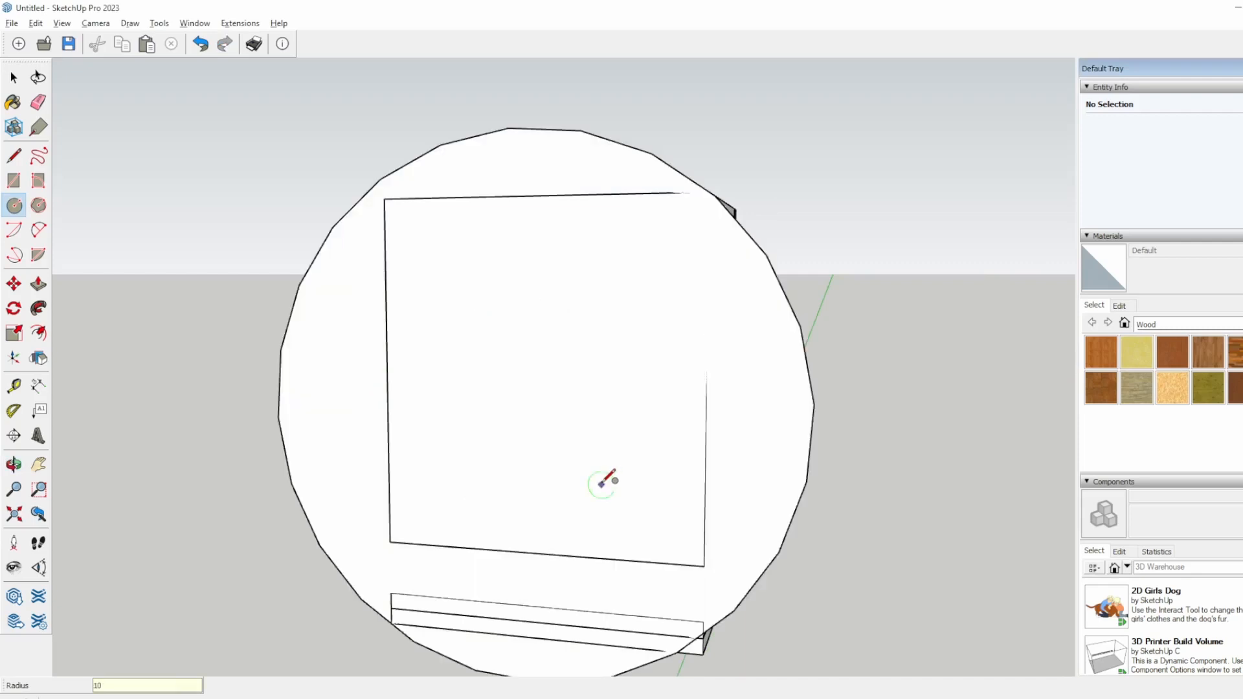
pyautogui.hotkey('ctrl', 'z')
# - Draw a trial circle with a 5-inch radius on the front panel and check it against the reference drawing
pyautogui.click(547, 399)
pyautogui.write('5')
pyautogui.press('Return')
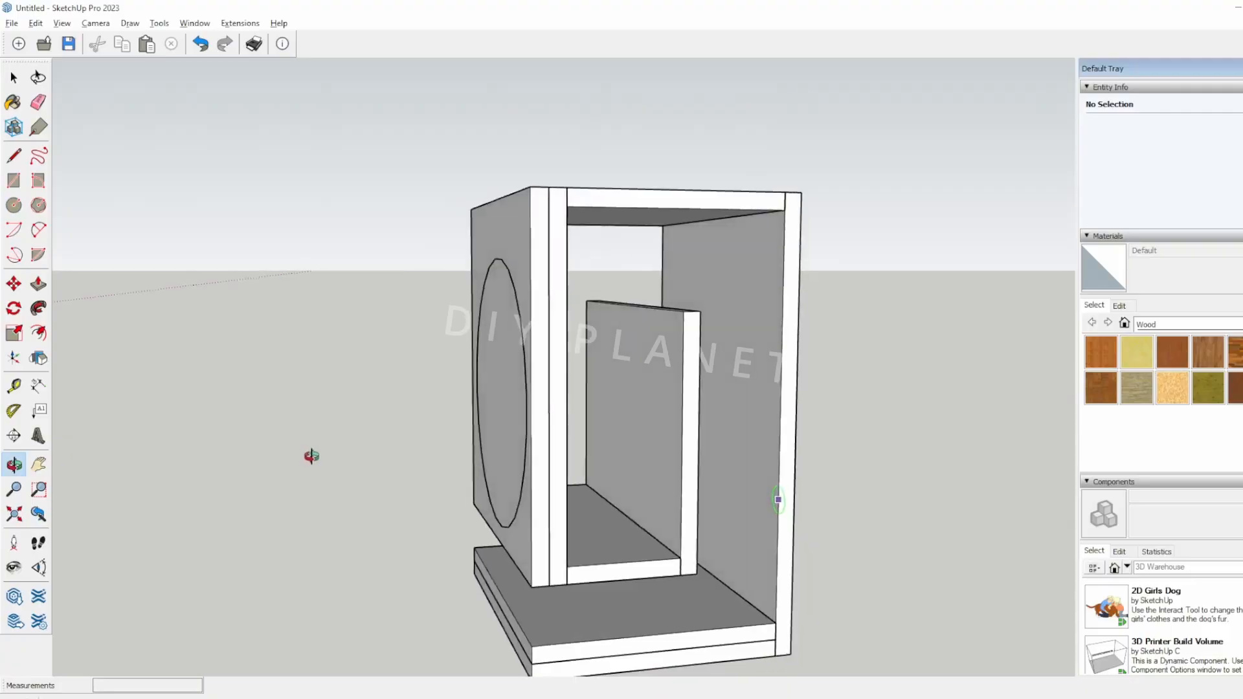
pyautogui.hotkey('alt', 'Tab')
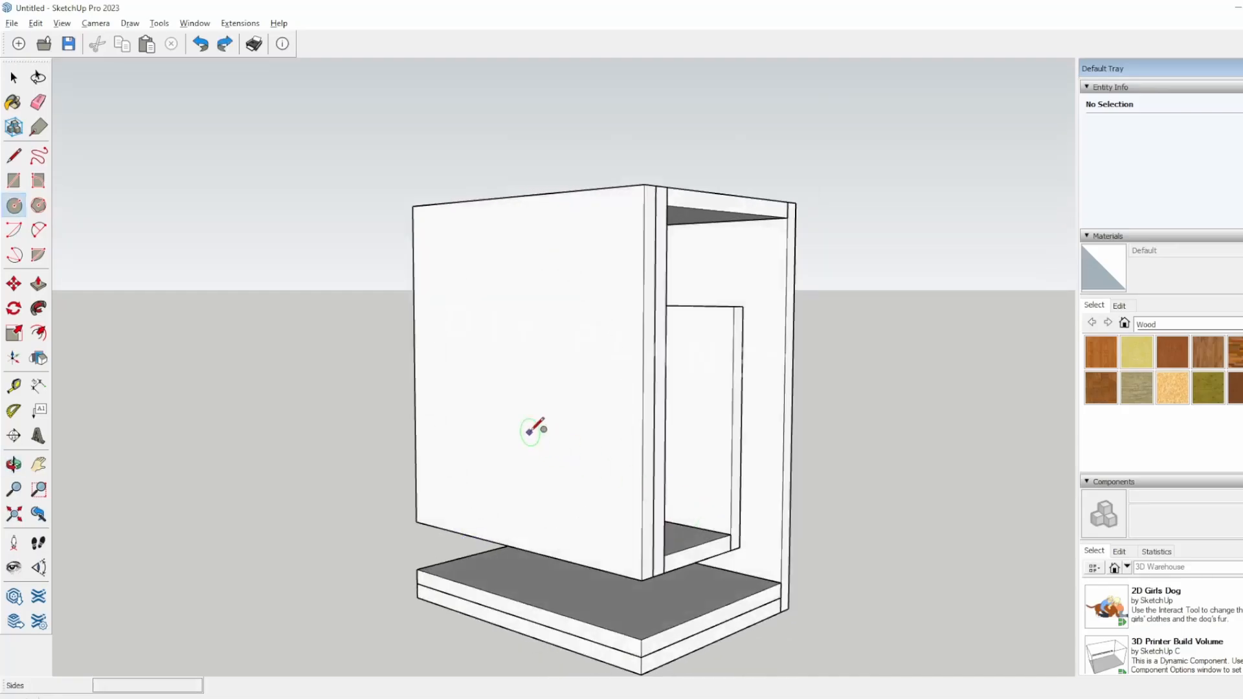
# - Draw a circle with a 3.5-inch radius slightly below the front panel's centre
pyautogui.click(562, 404)
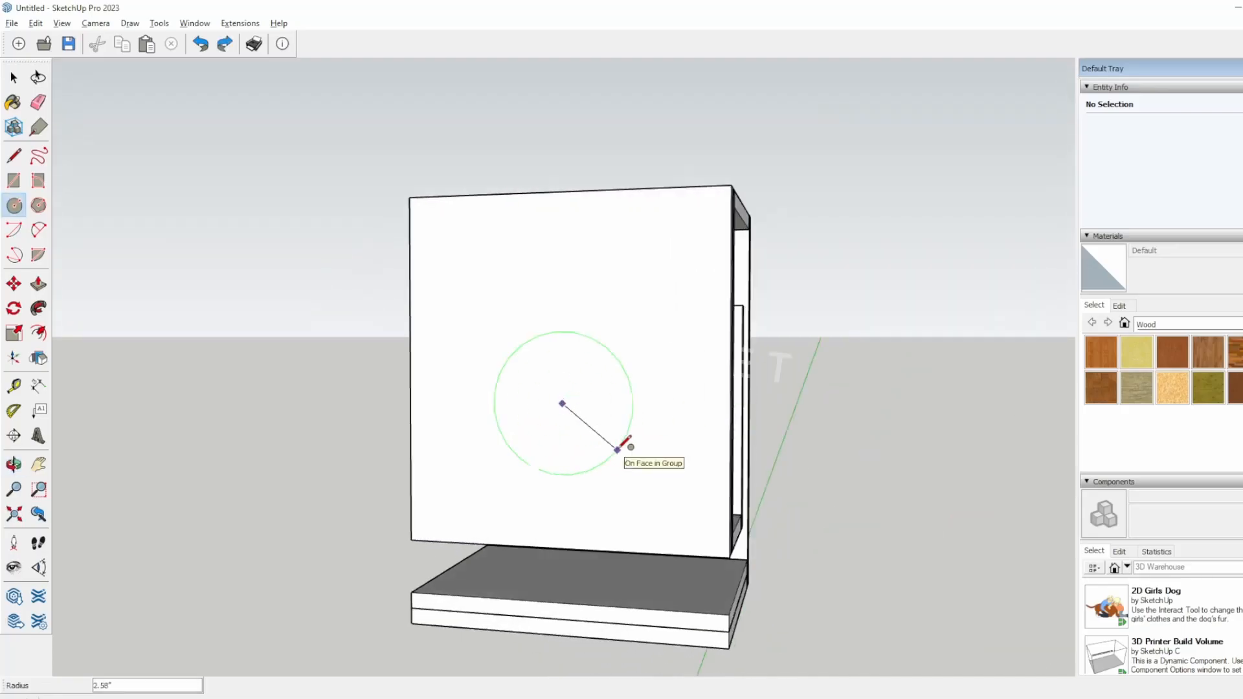
pyautogui.write('3.5')
pyautogui.press('Return')
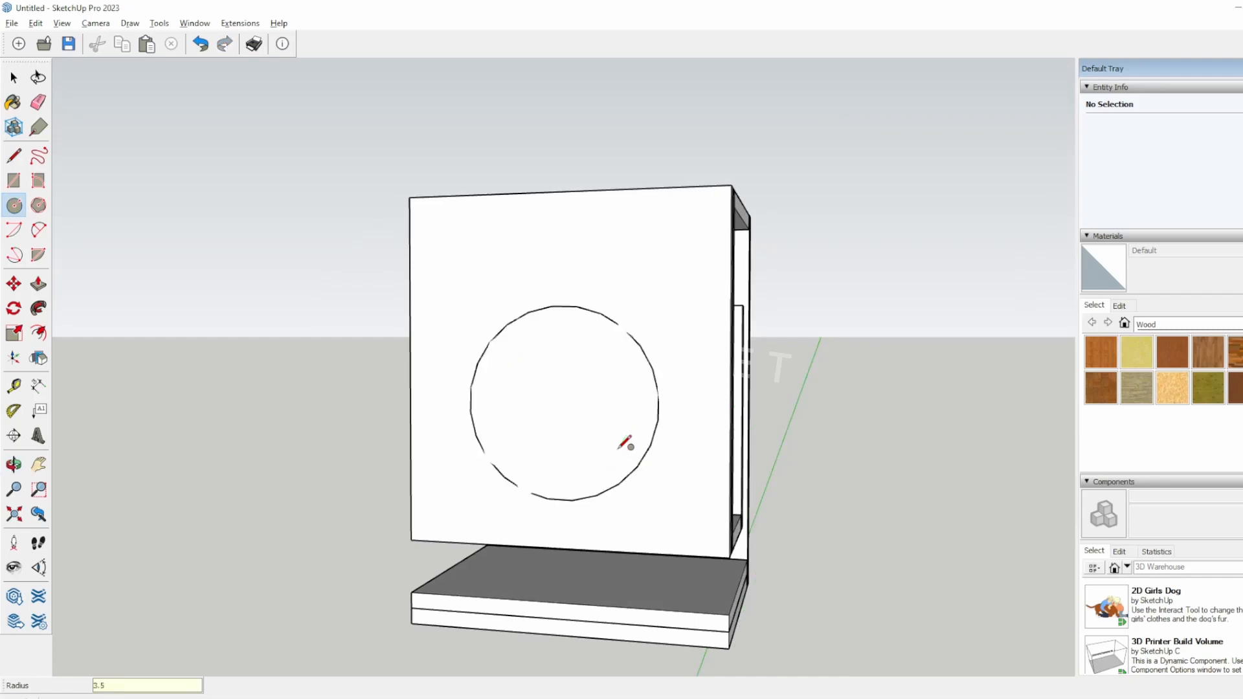
pyautogui.moveTo(680, 473); pyautogui.dragTo(740, 490, button='middle')
# - Try moving the speaker circle and its face about 1.35 inches sideways and down on the front panel, then undo the move
pyautogui.press('space')
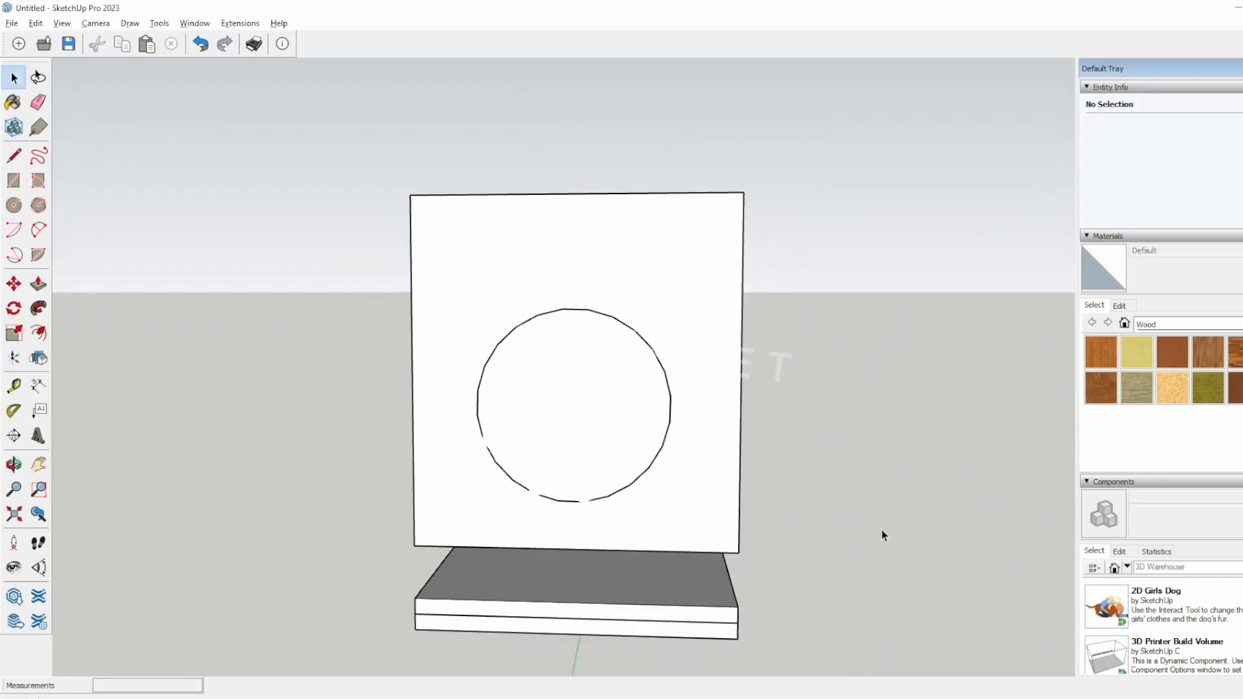
pyautogui.click(667, 448)
pyautogui.click(664, 444)
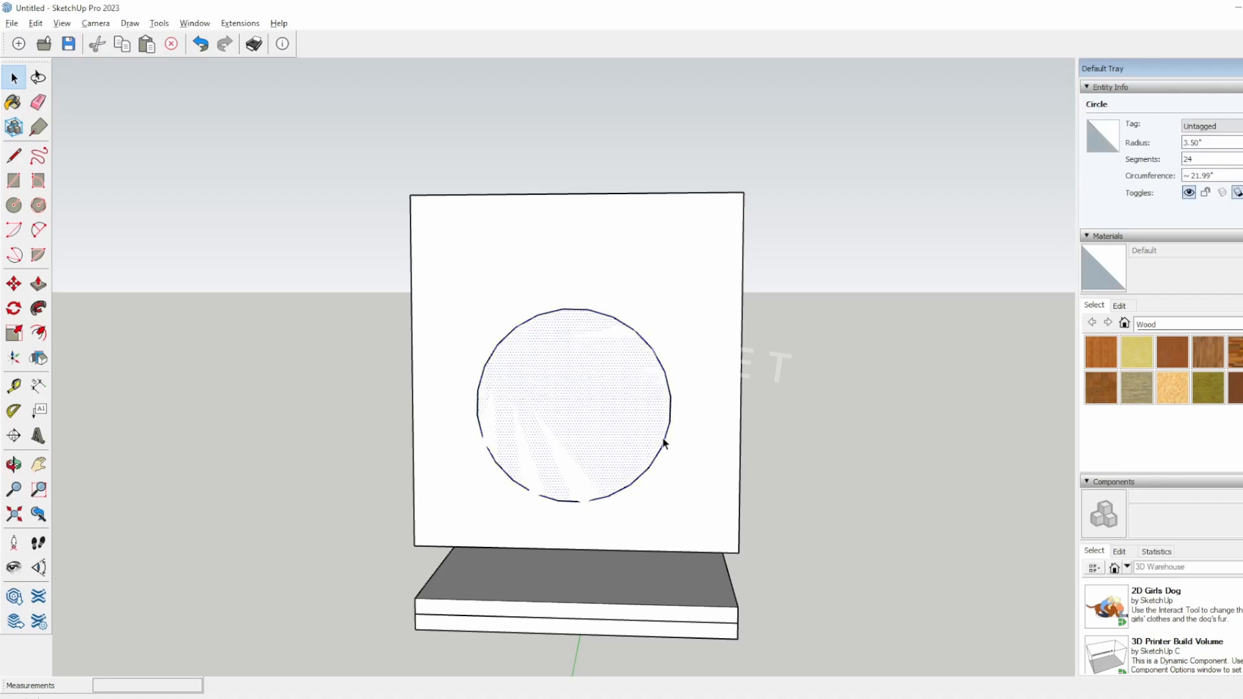
pyautogui.press('m')
pyautogui.click(669, 421)
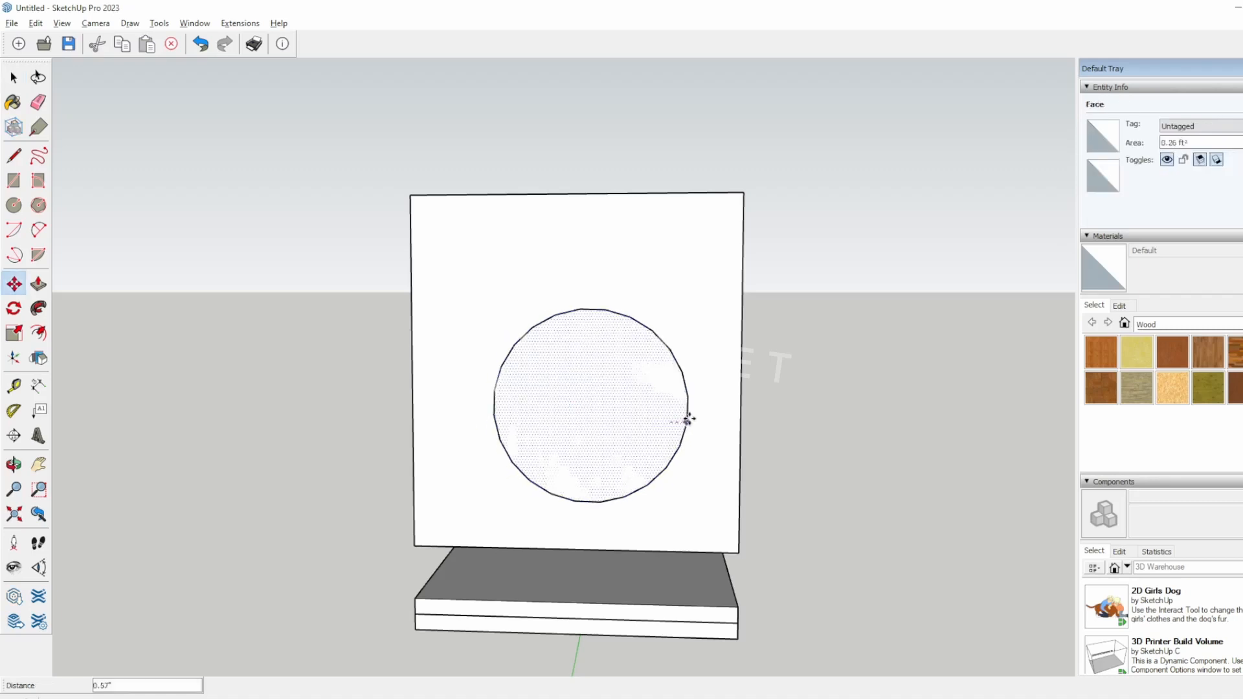
pyautogui.click(701, 436)
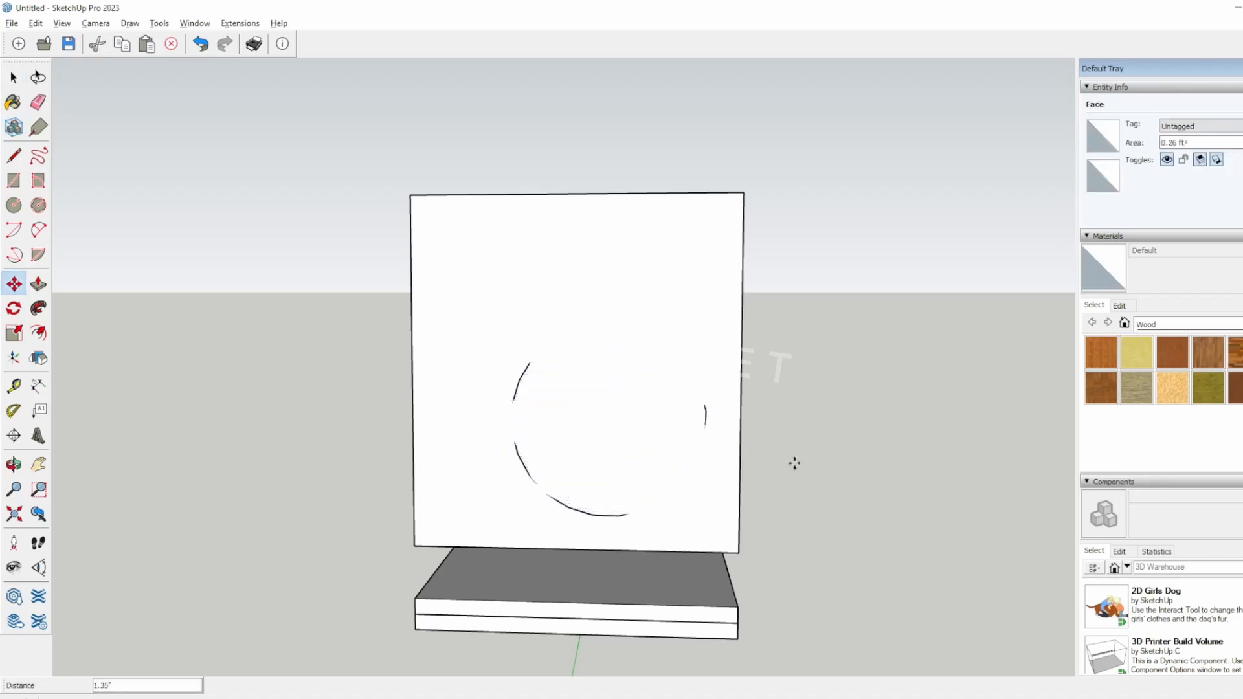
pyautogui.press('space')
pyautogui.hotkey('ctrl', 'z')
# - Delete the 3.5-inch-radius circle and its face from the front panel
pyautogui.click(757, 461)
pyautogui.doubleClick(669, 425)
pyautogui.press('Delete')
# - Open the back panel group and try pushing its narrow side face inward by about 2.2 inches
pyautogui.moveTo(804, 496); pyautogui.dragTo(755, 586, button='middle')
pyautogui.scroll(-3, 673, 583)
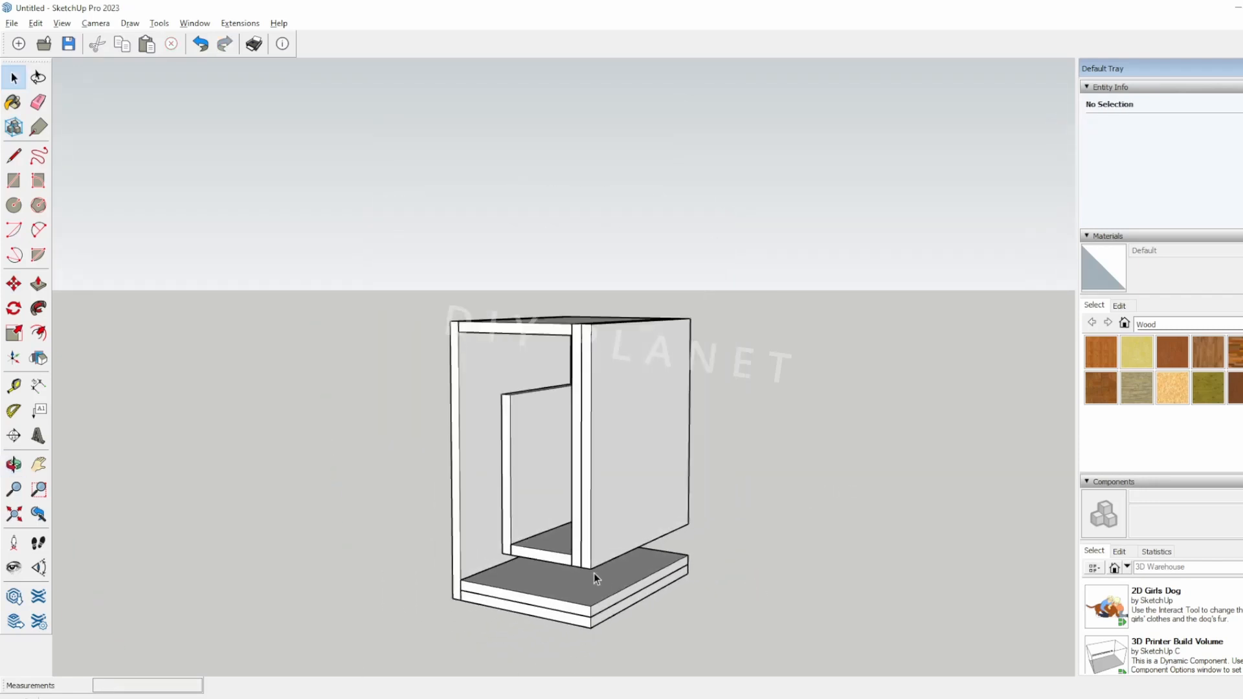
pyautogui.doubleClick(457, 403)
pyautogui.press('p')
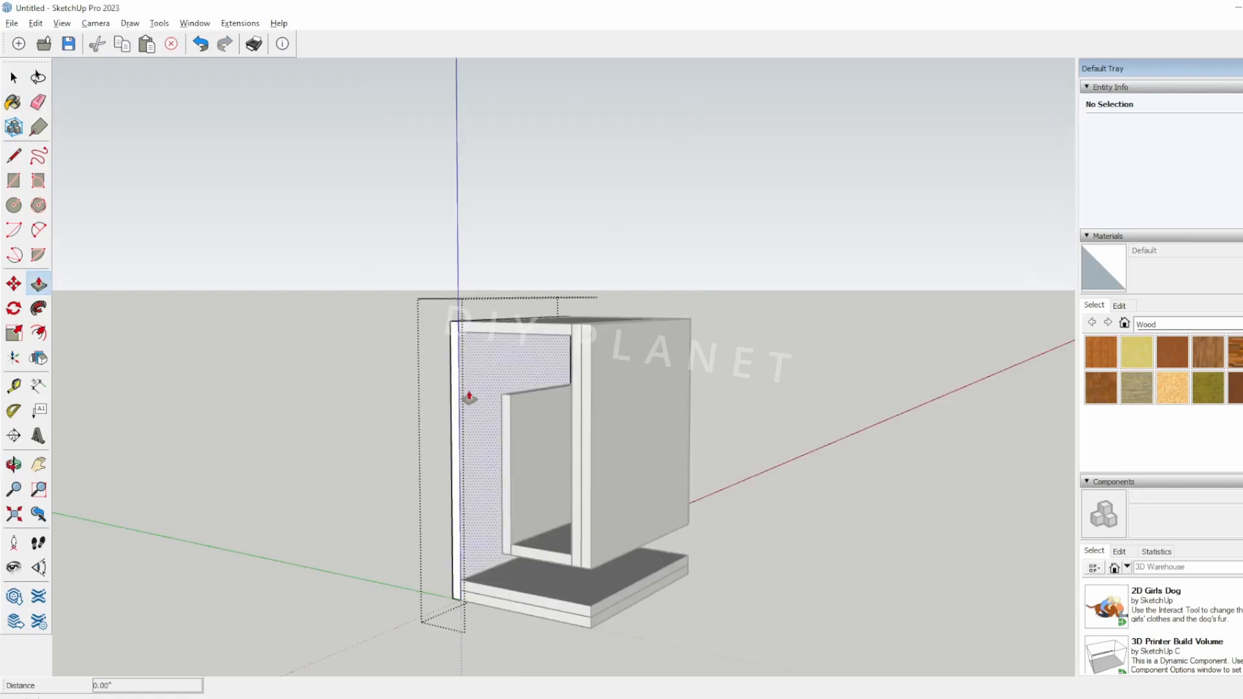
pyautogui.click(458, 419)
pyautogui.click(479, 418)
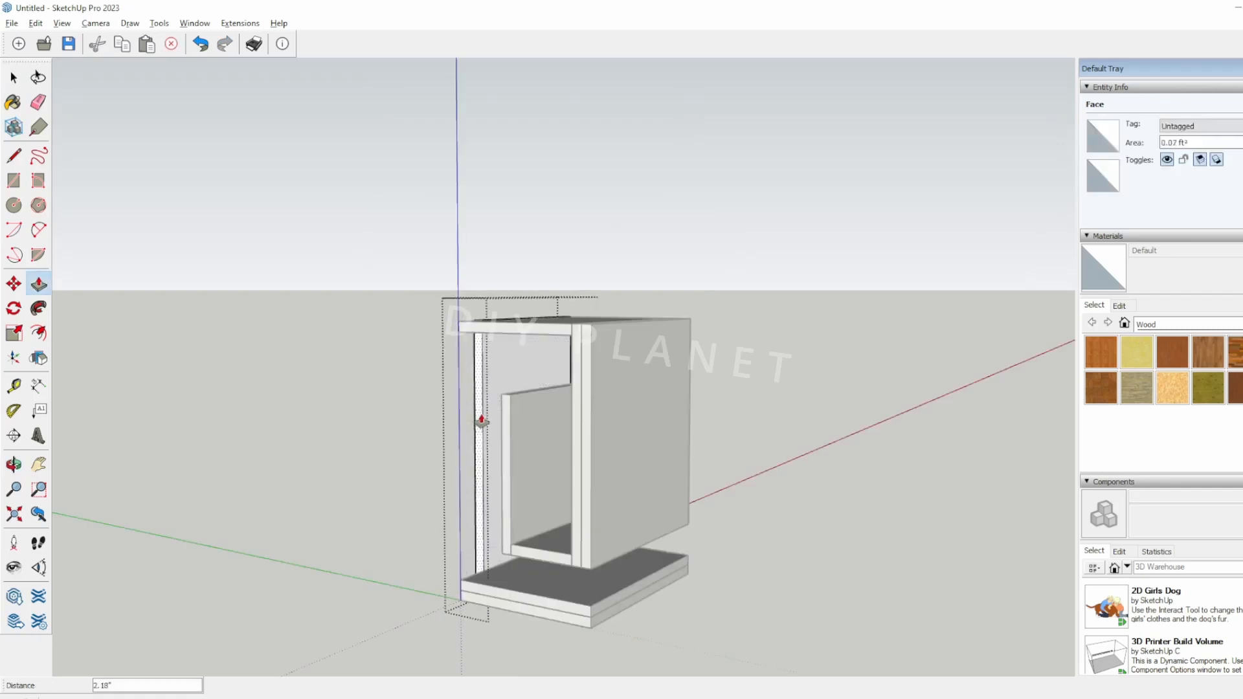
pyautogui.press('space')
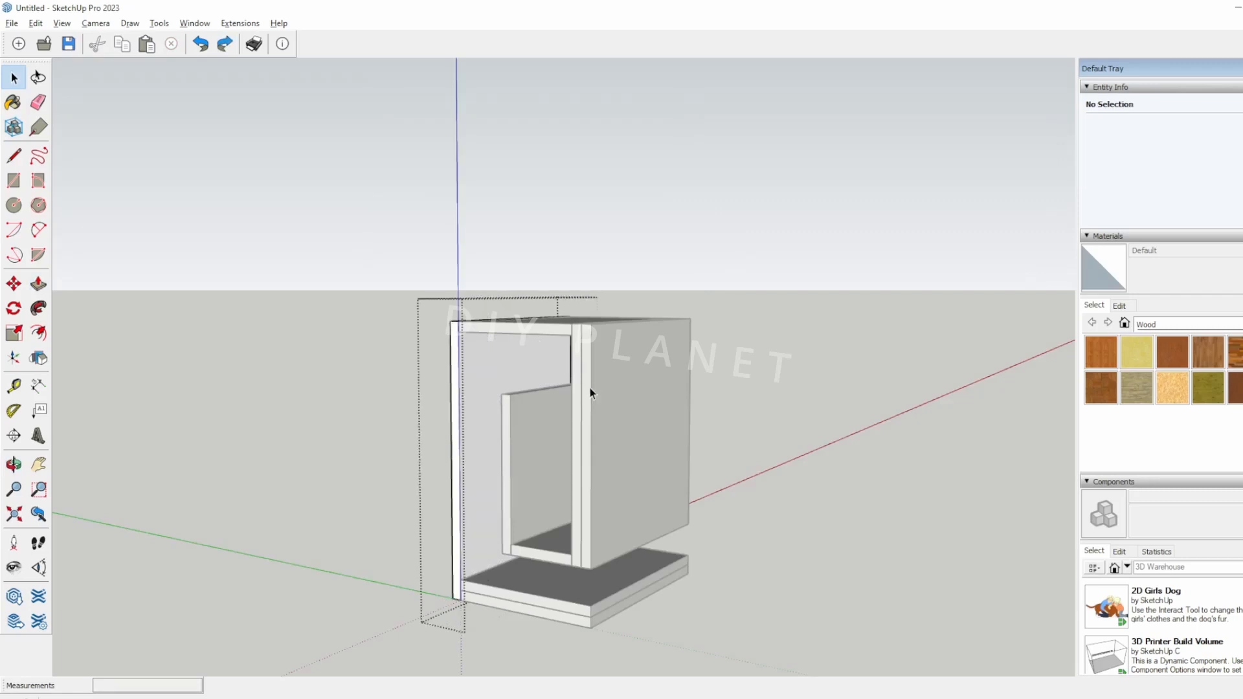
# - Push the side faces of the outer and inner front panels inward to the same plane, narrowing both panels
pyautogui.doubleClick(589, 387)
pyautogui.press('p')
pyautogui.click(612, 410)
pyautogui.press('space')
pyautogui.doubleClick(575, 424)
pyautogui.press('p')
pyautogui.click(577, 428)
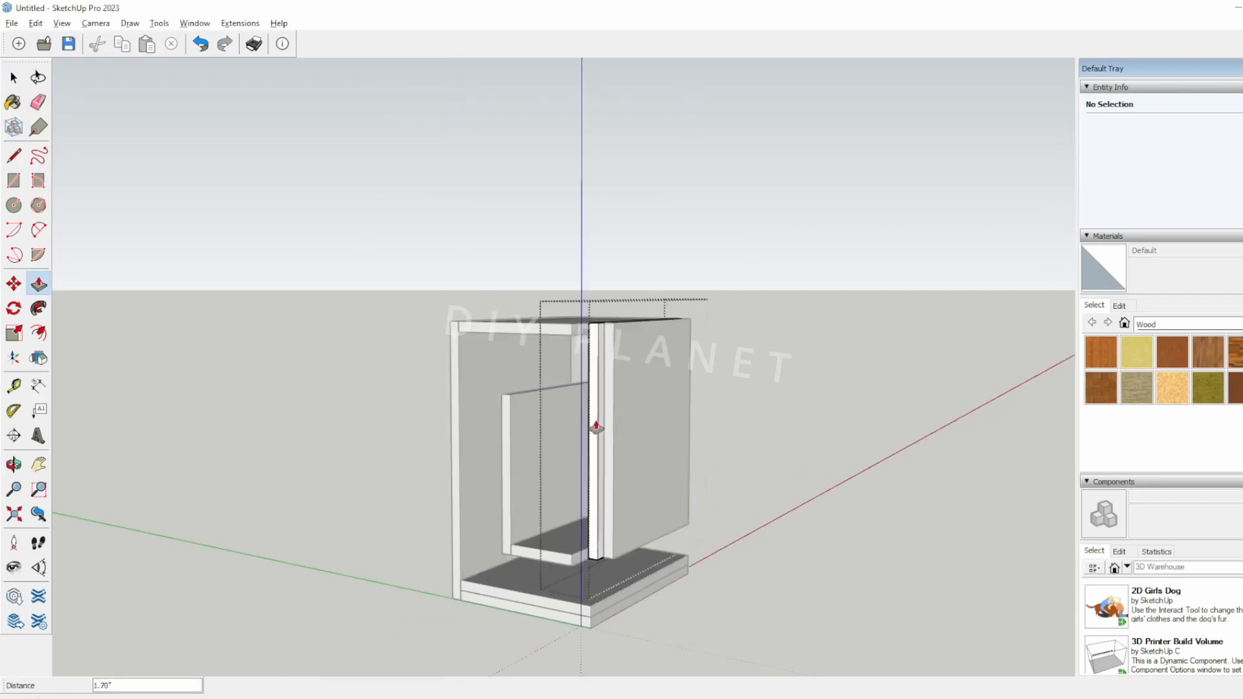
pyautogui.click(610, 429)
# - Draw a circle with a 4-inch radius on the lower part of the narrowed front panel
pyautogui.moveTo(785, 492); pyautogui.dragTo(614, 500, button='middle')
pyautogui.scroll(4, 615, 500)
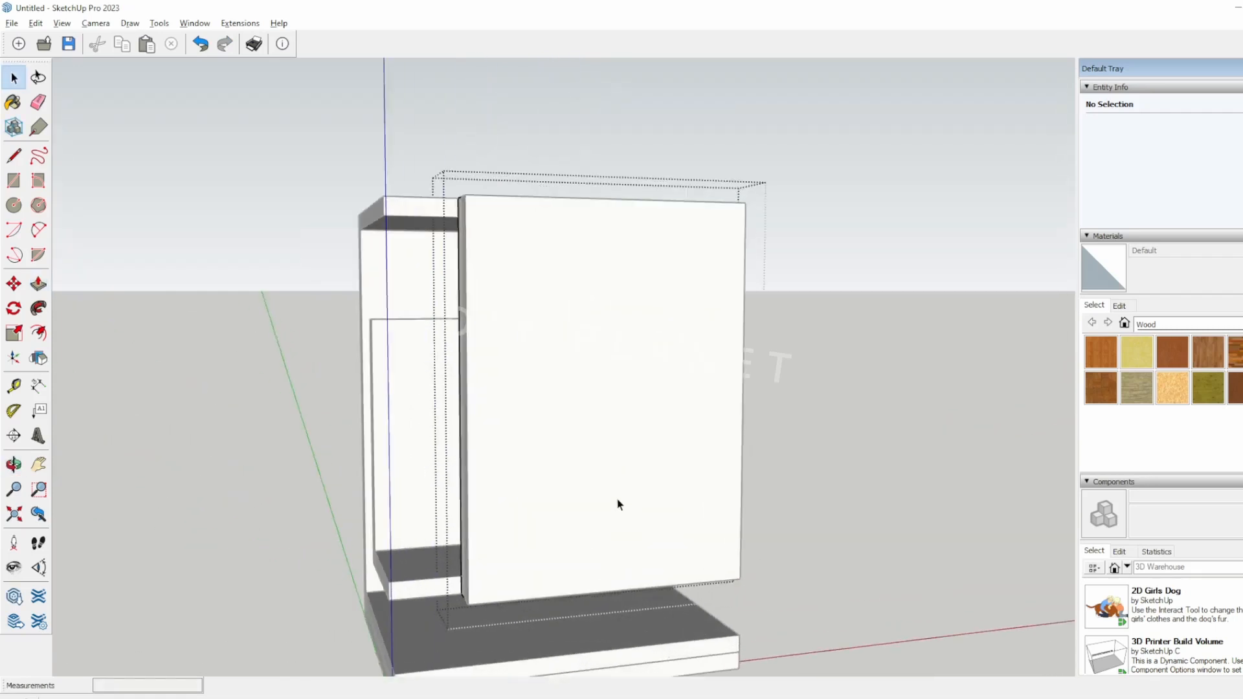
pyautogui.press('c')
pyautogui.click(596, 443)
pyautogui.write('4')
pyautogui.press('Return')
# - Try moving the 4-inch-radius circle on the front panel, then delete it with its face
pyautogui.press('space')
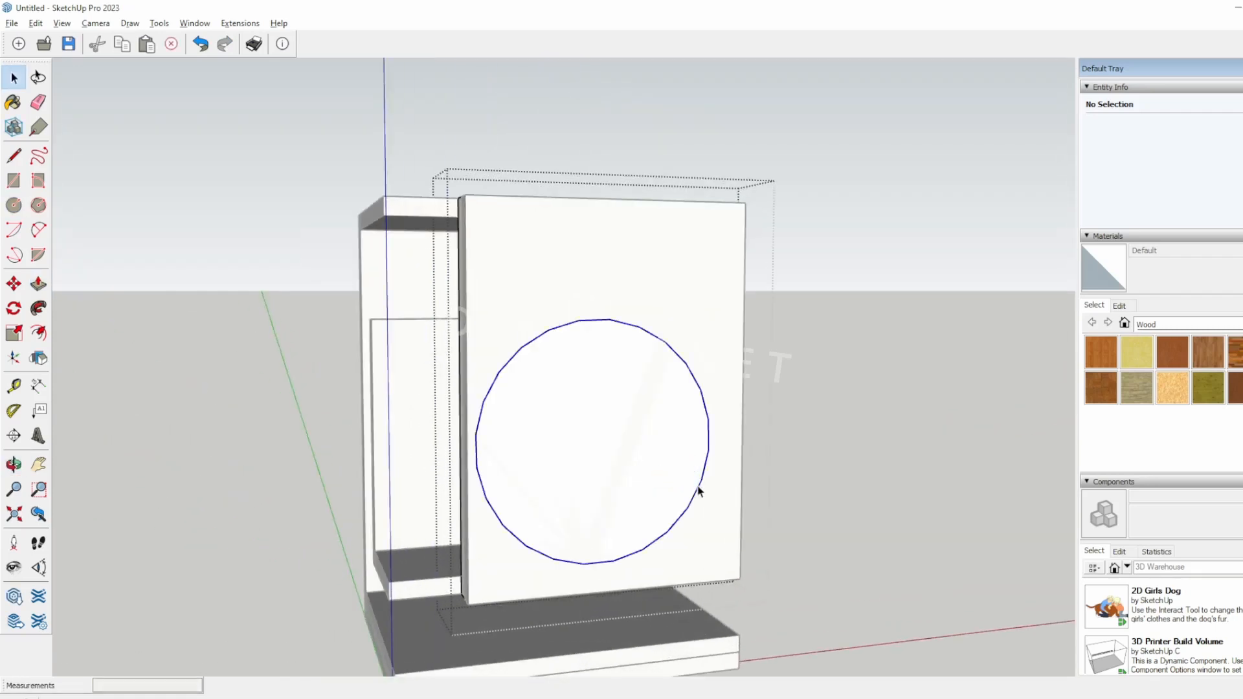
pyautogui.press('m')
pyautogui.click(698, 489)
pyautogui.scroll(-3, 712, 490)
pyautogui.moveTo(522, 503); pyautogui.dragTo(794, 589, button='middle')
pyautogui.press('space')
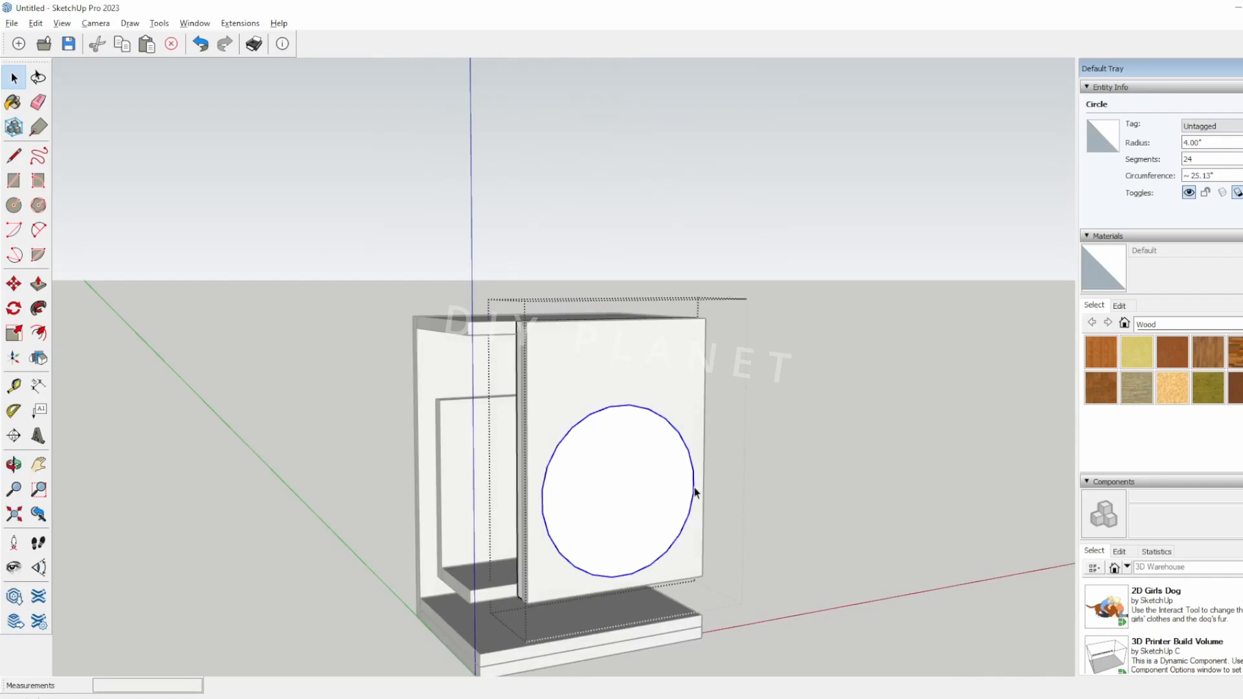
pyautogui.press('Delete')
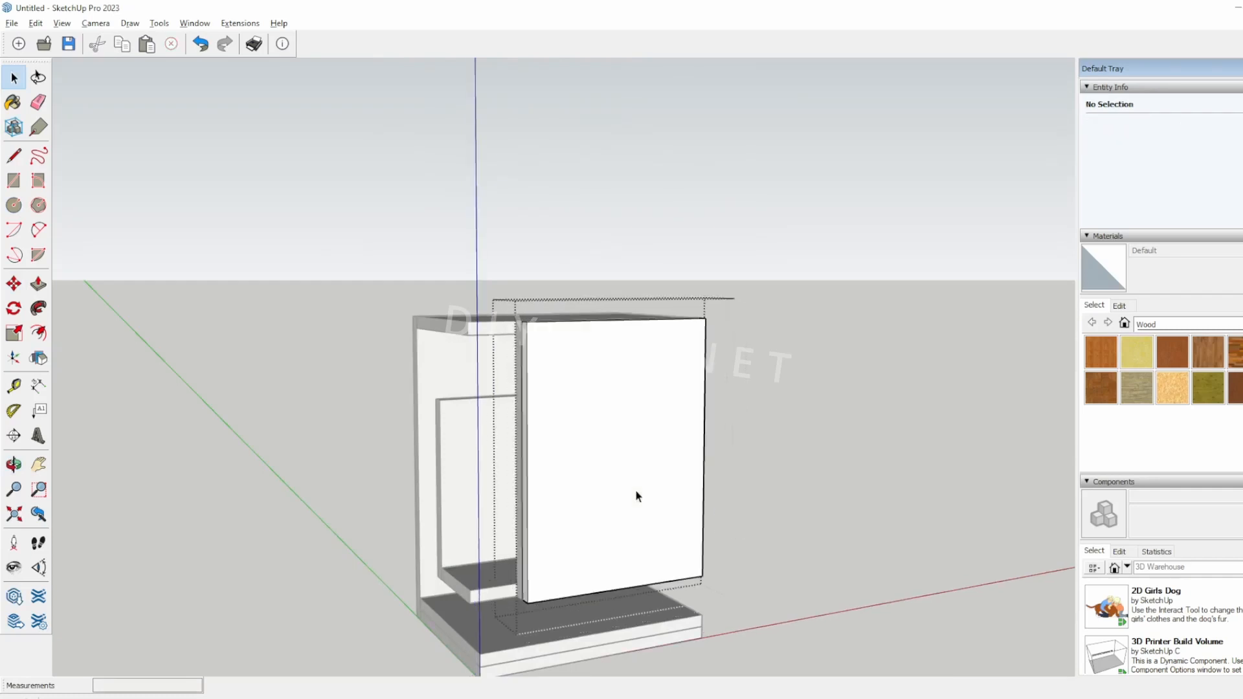
# - Push the side faces of the inner shelf and the upright divider flush with the front panels' side
pyautogui.moveTo(705, 514); pyautogui.dragTo(822, 566, button='middle')
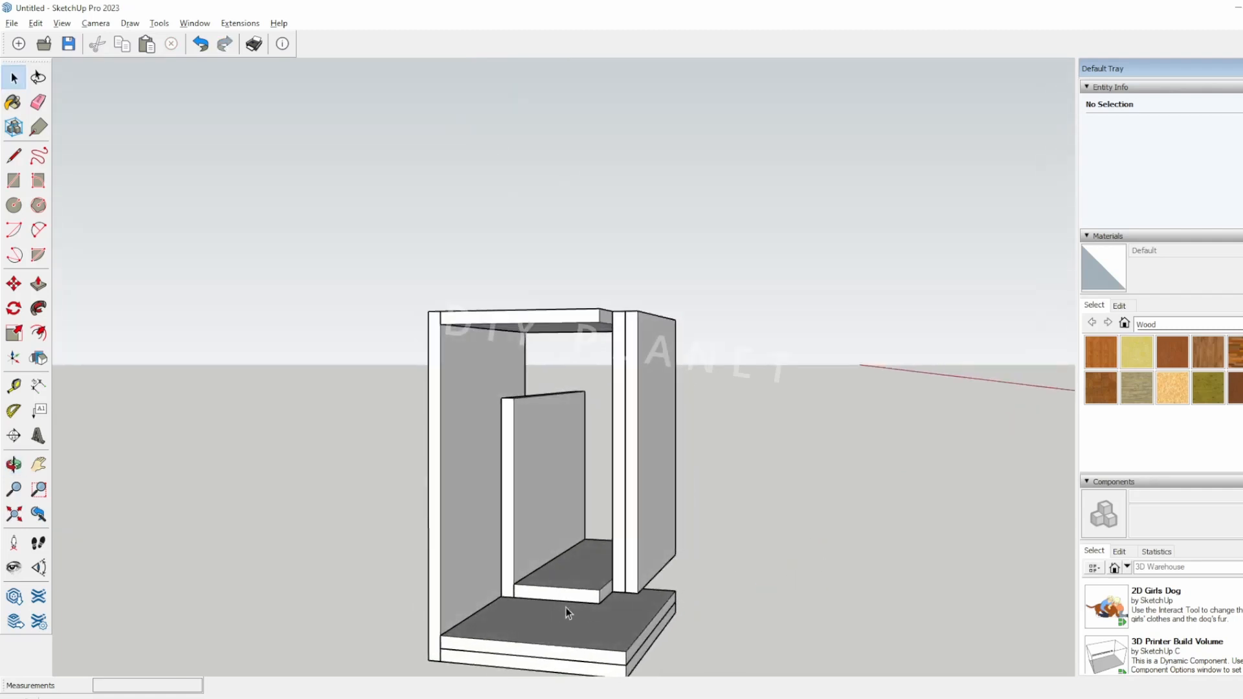
pyautogui.press('p')
pyautogui.click(581, 593)
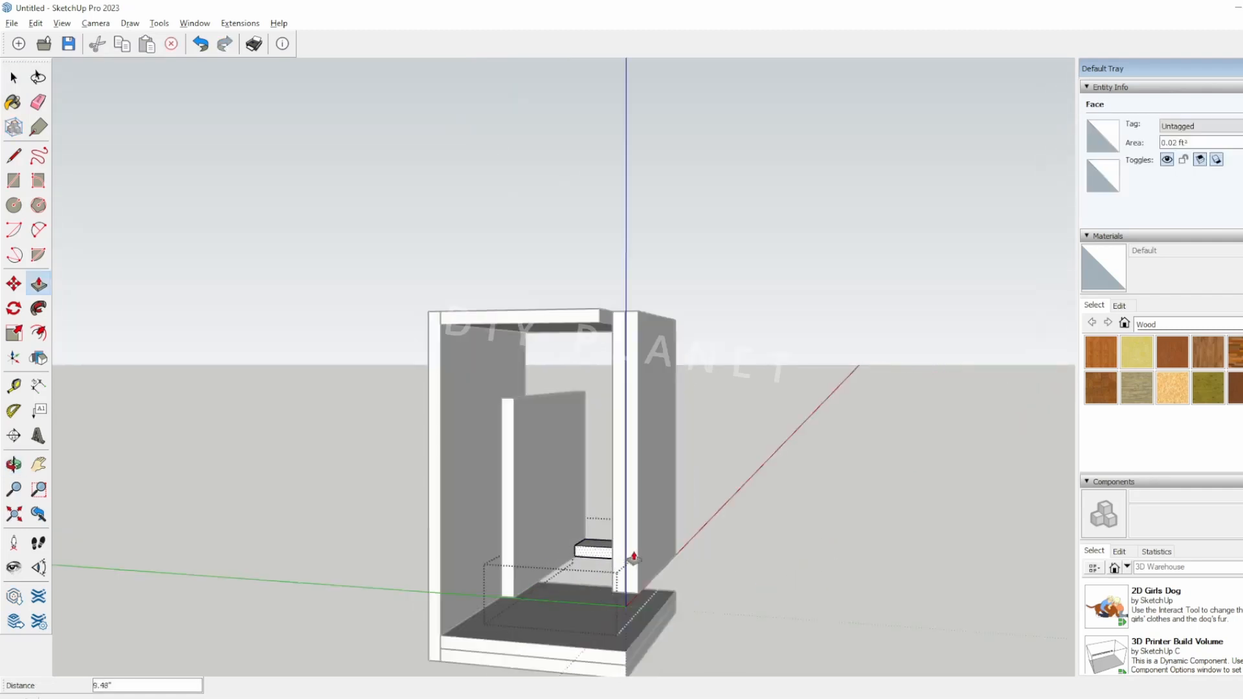
pyautogui.click(634, 584)
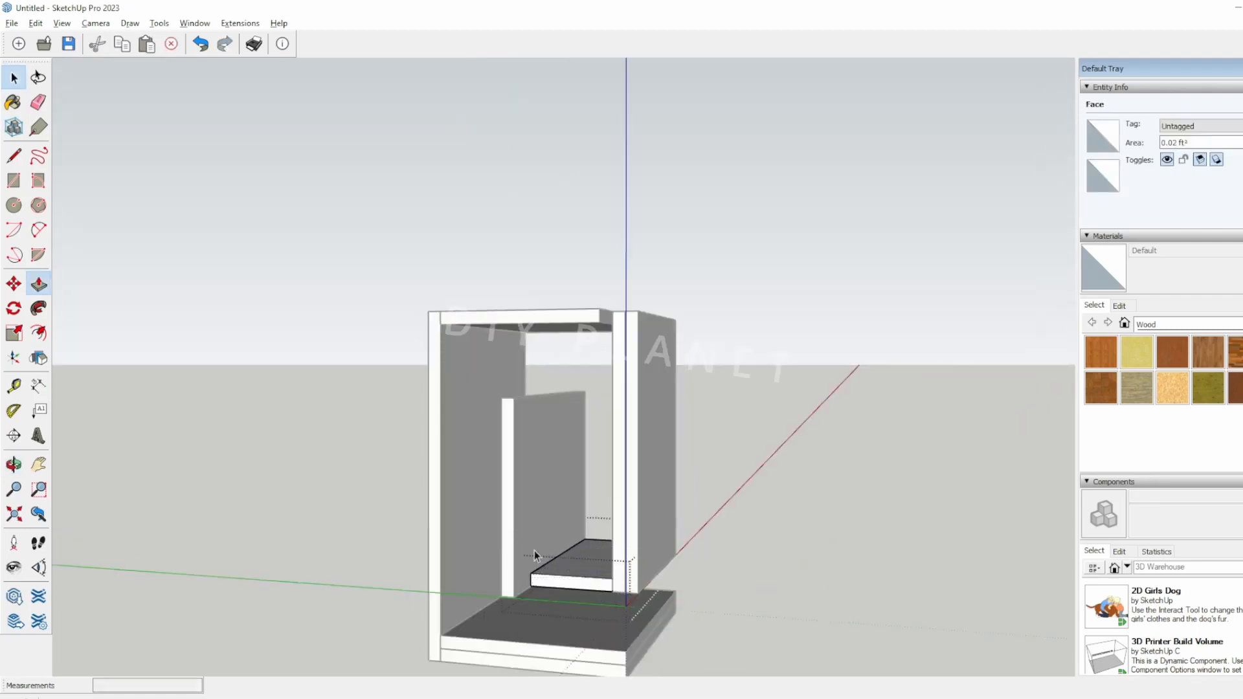
pyautogui.click(508, 547)
pyautogui.click(626, 510)
pyautogui.press('space')
# - Open the top panel group and push its side face flush with the front panels' side
pyautogui.click(554, 322)
pyautogui.doubleClick(555, 322)
pyautogui.press('p')
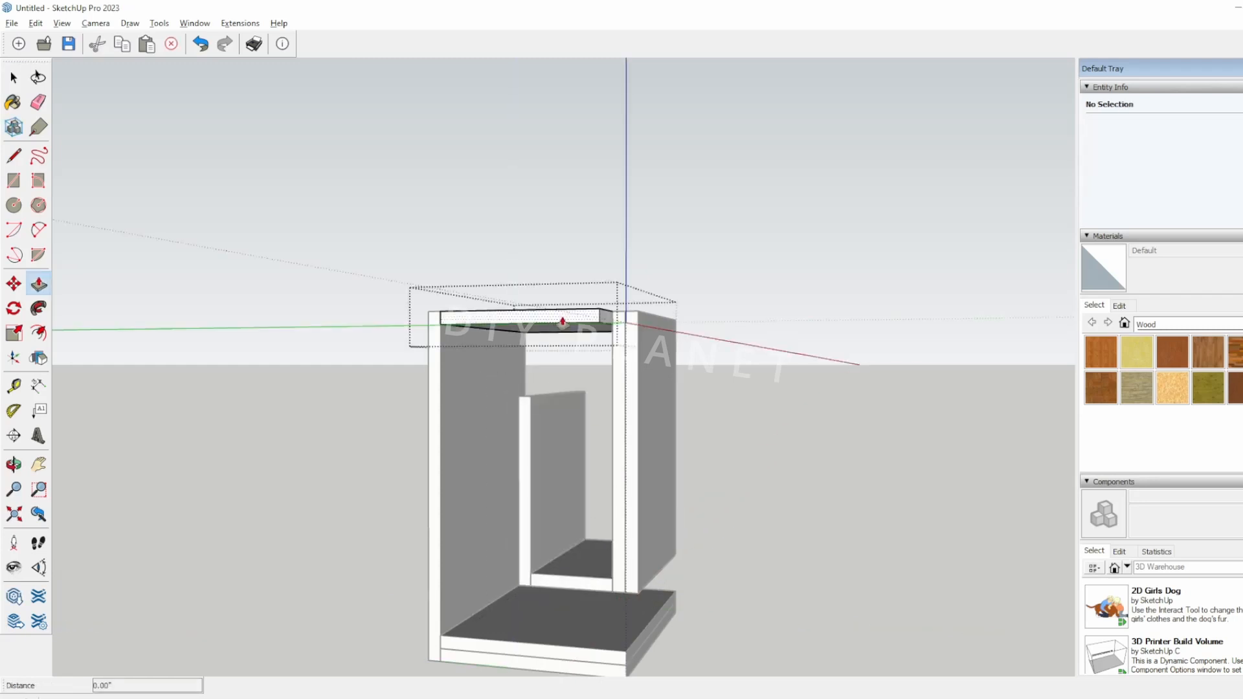
pyautogui.click(562, 322)
pyautogui.click(629, 379)
pyautogui.press('space')
# - Open the back panel group and push its narrow side face flush with the front panels' side
pyautogui.click(432, 391)
pyautogui.doubleClick(433, 392)
pyautogui.press('p')
pyautogui.click(432, 396)
pyautogui.click(616, 425)
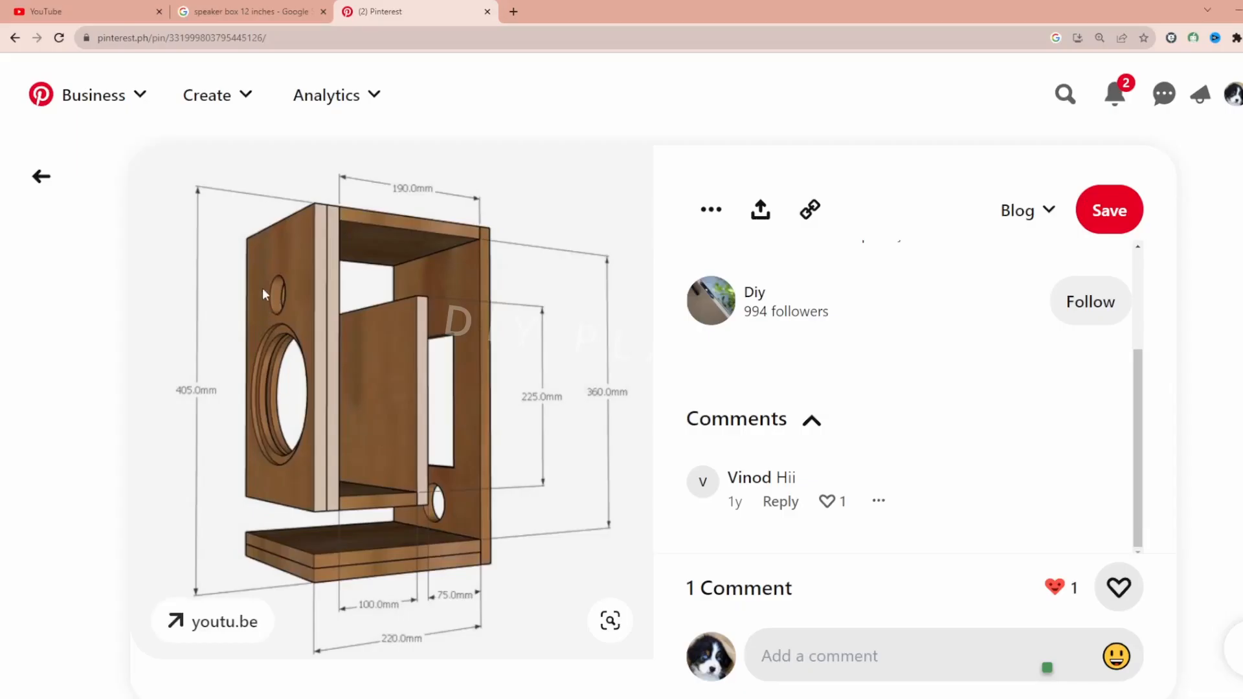
# - Return to SketchUp from the reference drawing and push the upper base panel's side face flush with the front panels
pyautogui.hotkey('alt', 'Tab')
pyautogui.moveTo(534, 456); pyautogui.dragTo(591, 505, button='middle')
pyautogui.moveTo(555, 562)
pyautogui.keyDown('shift'); pyautogui.mouseDown(button='middle')
pyautogui.moveTo(553, 455)
pyautogui.moveTo(580, 525)
pyautogui.mouseUp(button='middle'); pyautogui.keyUp('shift')
pyautogui.doubleClick(578, 553)
pyautogui.press('p')
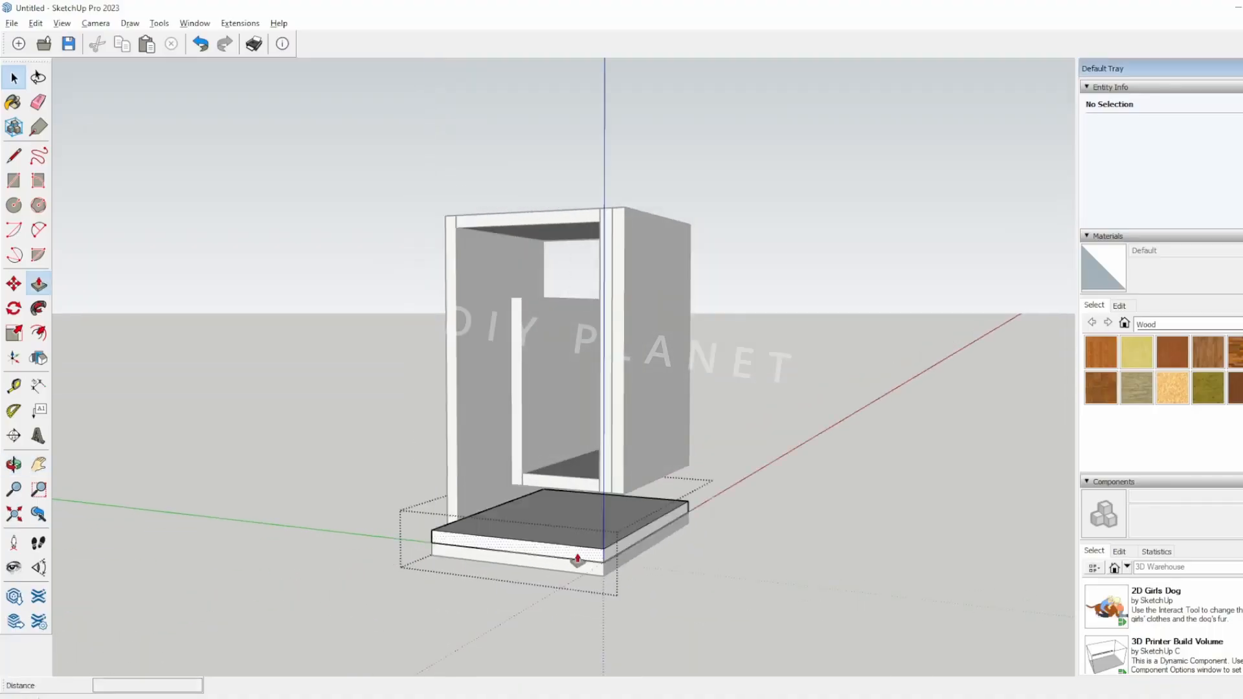
pyautogui.click(579, 554)
pyautogui.click(619, 477)
pyautogui.press('space')
# - Open the lower base panel group, push its side face to the same plane as the front panels, and close the group
pyautogui.doubleClick(577, 574)
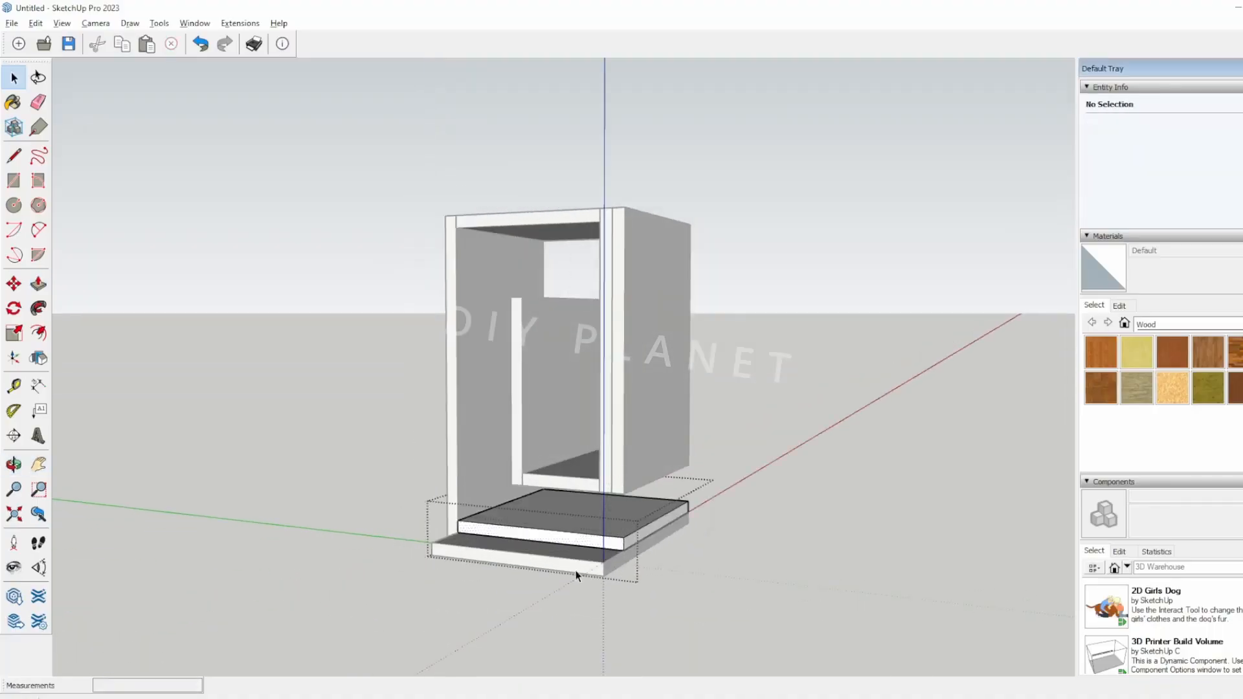
pyautogui.press('p')
pyautogui.click(576, 571)
pyautogui.click(620, 463)
pyautogui.moveTo(620, 464); pyautogui.dragTo(558, 510, button='middle')
pyautogui.press('space')
pyautogui.click(613, 559)
pyautogui.moveTo(613, 559); pyautogui.dragTo(470, 547, button='middle')
pyautogui.press('space')
# - Check the model's measurement unit settings
pyautogui.click(194, 23)
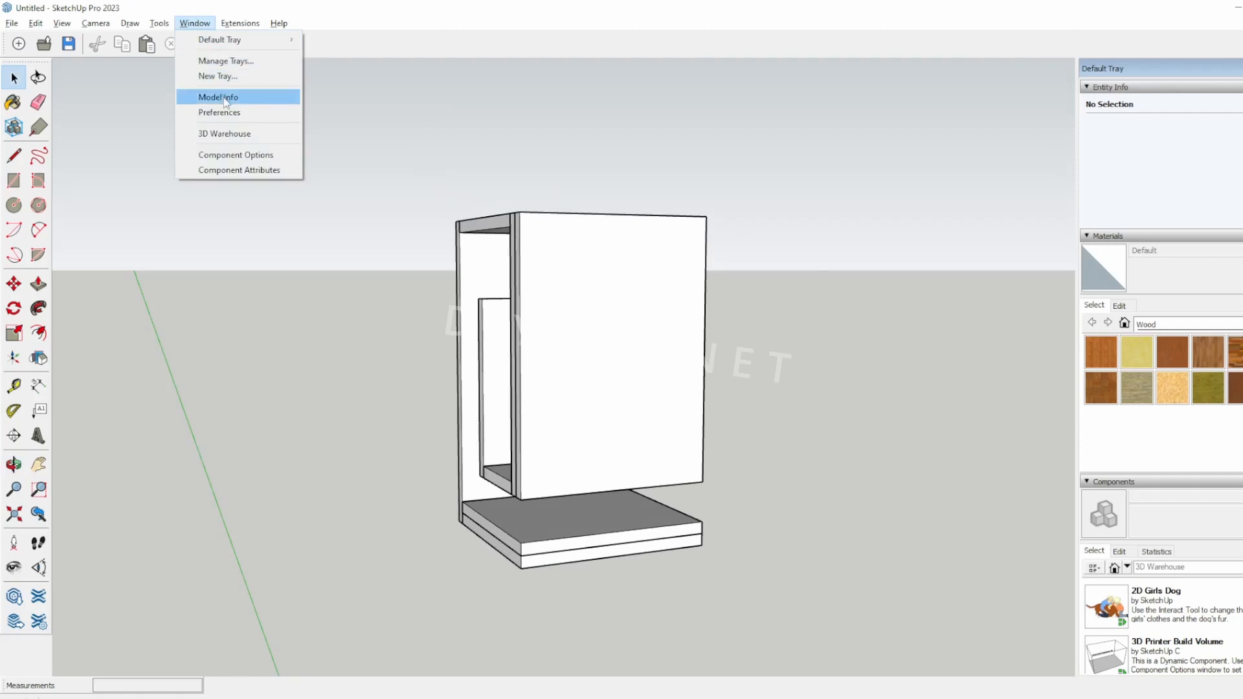
pyautogui.click(214, 97)
pyautogui.click(802, 269)
# - Draw a circle with a 4-inch radius over the front panel's lower part, outside its group
pyautogui.moveTo(735, 411); pyautogui.dragTo(705, 436, button='middle')
pyautogui.press('c')
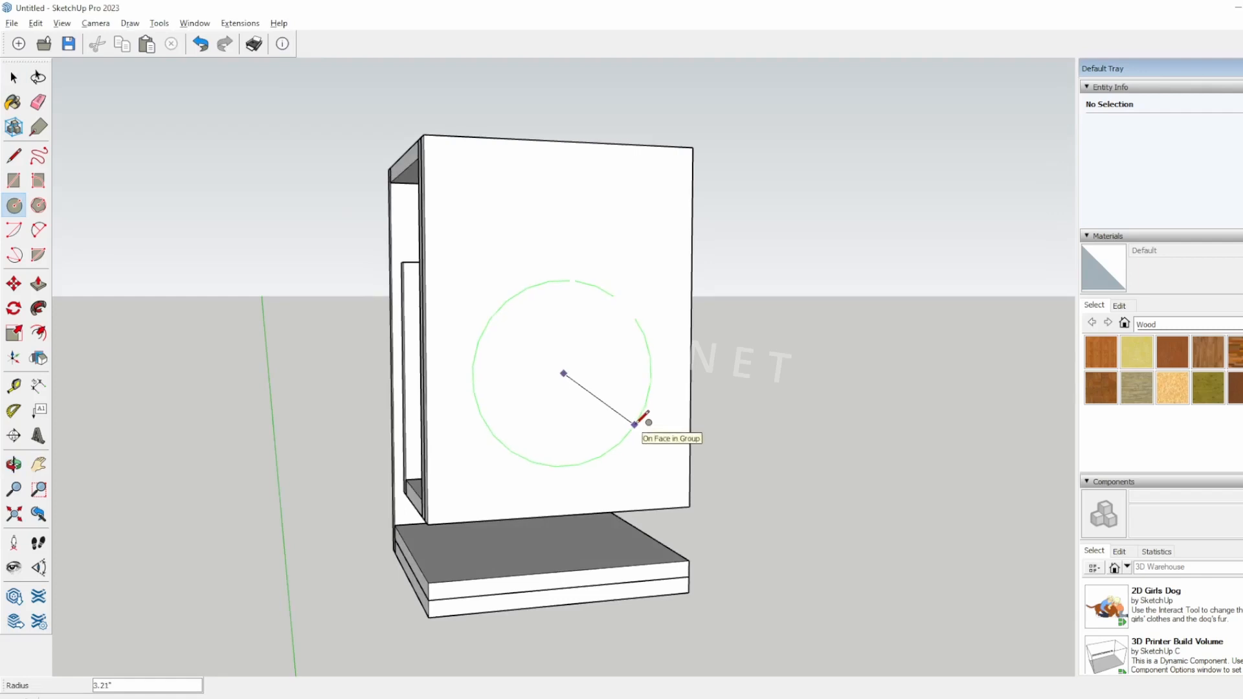
pyautogui.write('4')
pyautogui.press('Return')
pyautogui.moveTo(643, 416); pyautogui.dragTo(805, 438, button='middle')
pyautogui.click(812, 445)
pyautogui.press('space')
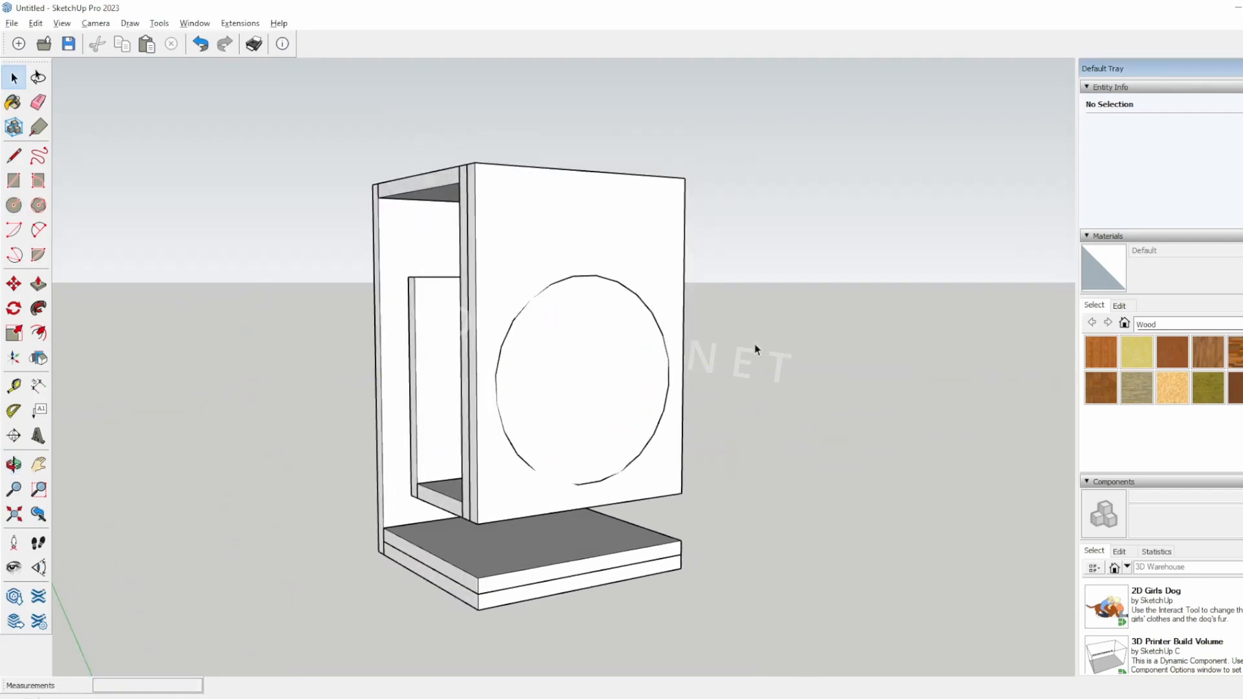
# - Measure the circle's height from top to bottom and examine its placement on the front panel
pyautogui.press('t')
pyautogui.click(597, 276)
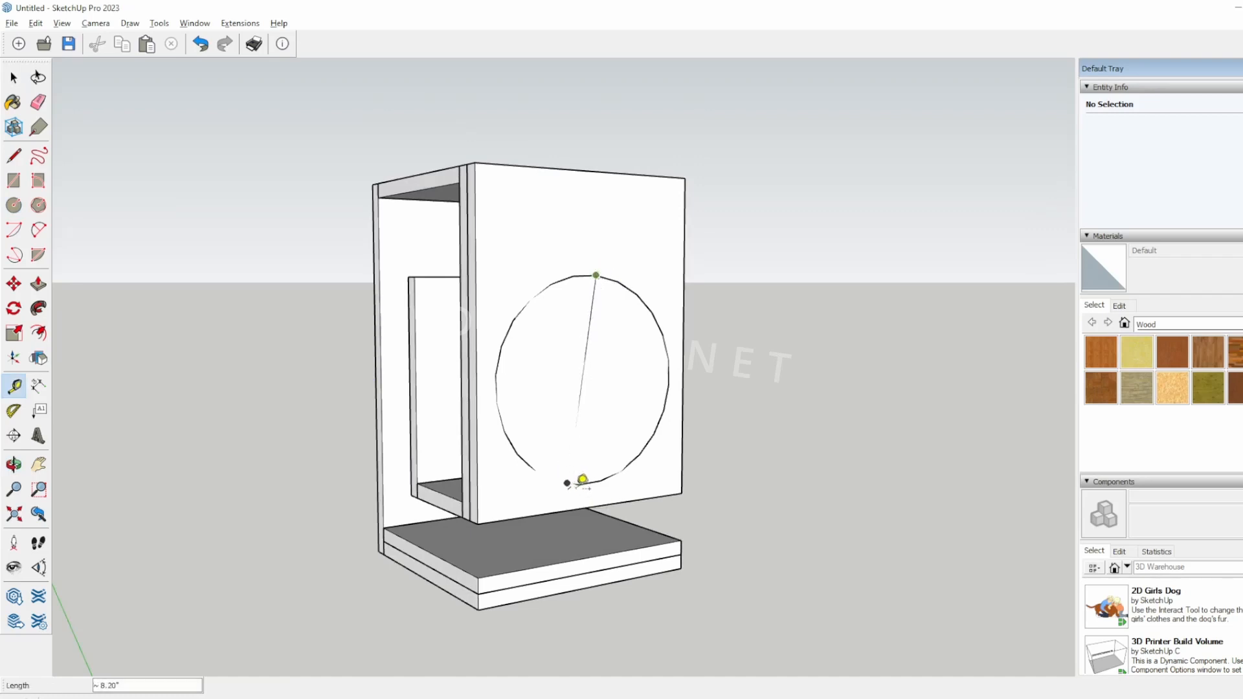
pyautogui.click(582, 475)
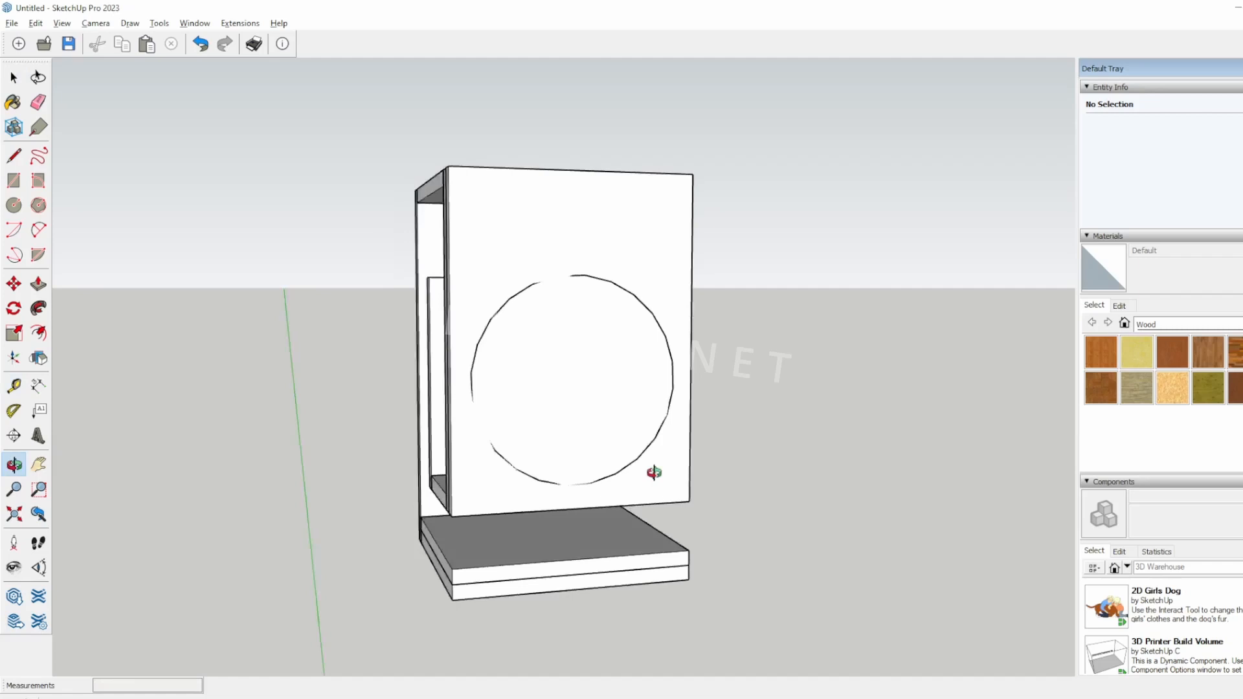
pyautogui.press('space')
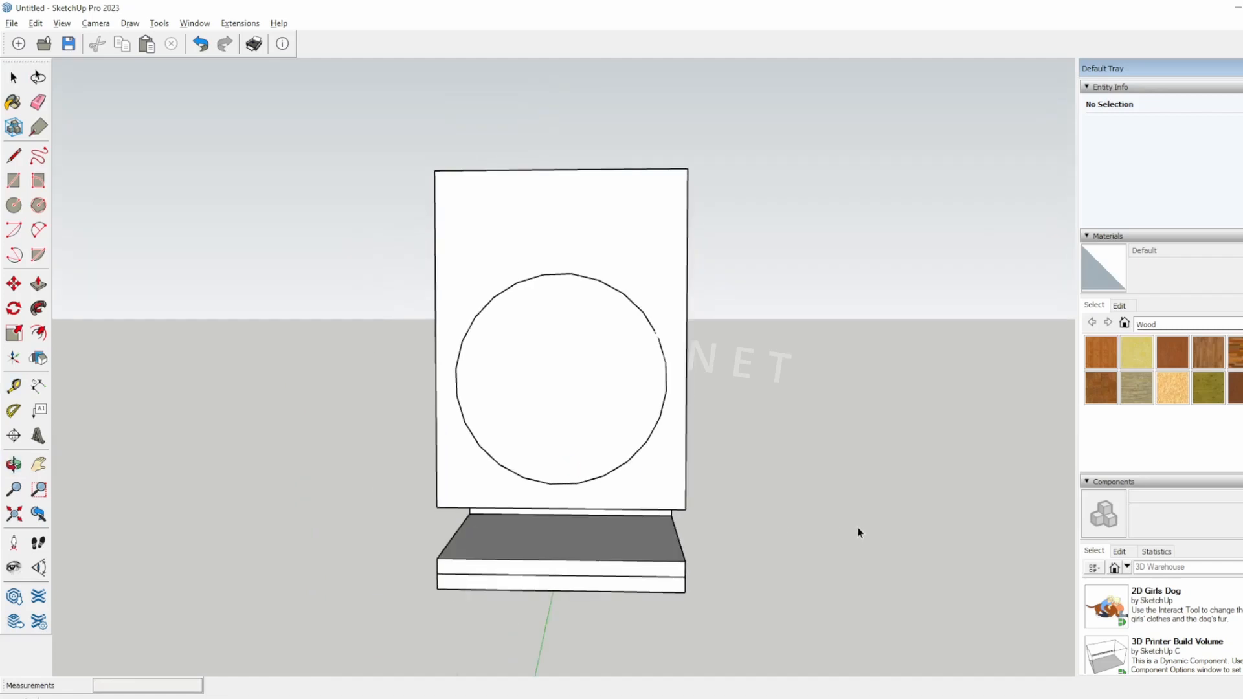
pyautogui.moveTo(796, 528)
pyautogui.mouseDown(button='middle')
pyautogui.moveTo(881, 508)
pyautogui.moveTo(758, 533)
pyautogui.moveTo(544, 522)
pyautogui.moveTo(677, 503)
pyautogui.moveTo(799, 513)
pyautogui.mouseUp(button='middle')
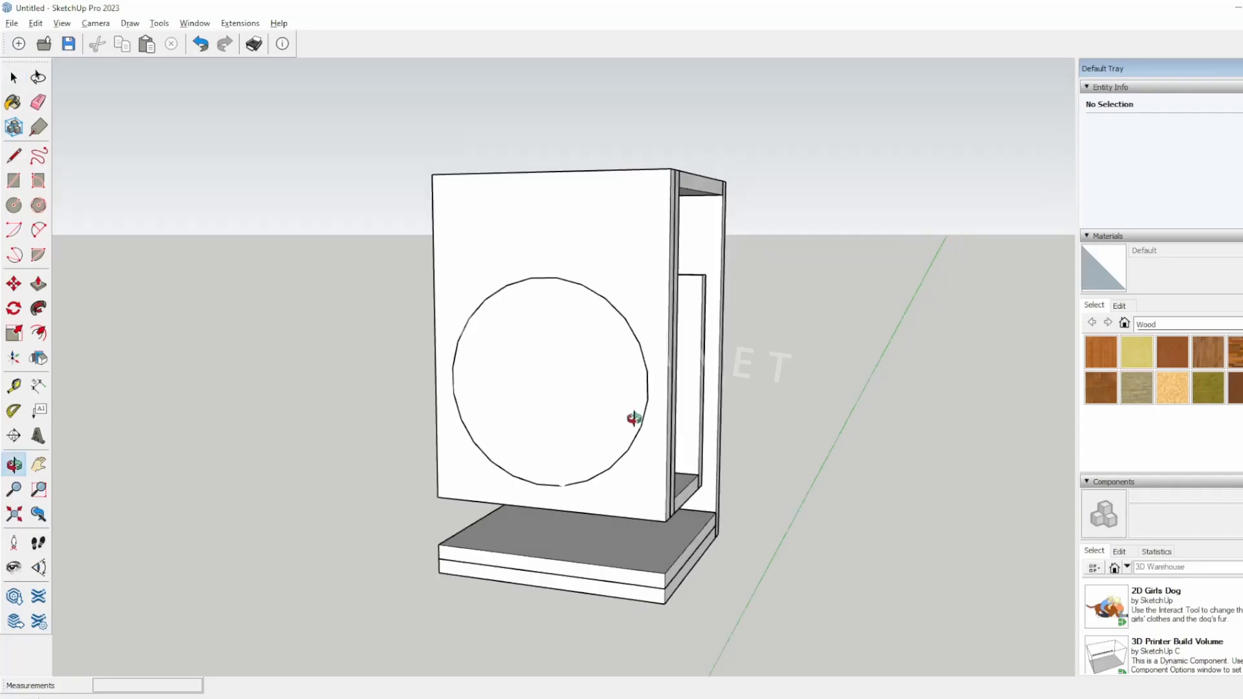
pyautogui.moveTo(633, 416)
pyautogui.mouseDown(button='middle')
pyautogui.moveTo(594, 444)
pyautogui.moveTo(618, 413)
pyautogui.mouseUp(button='middle')
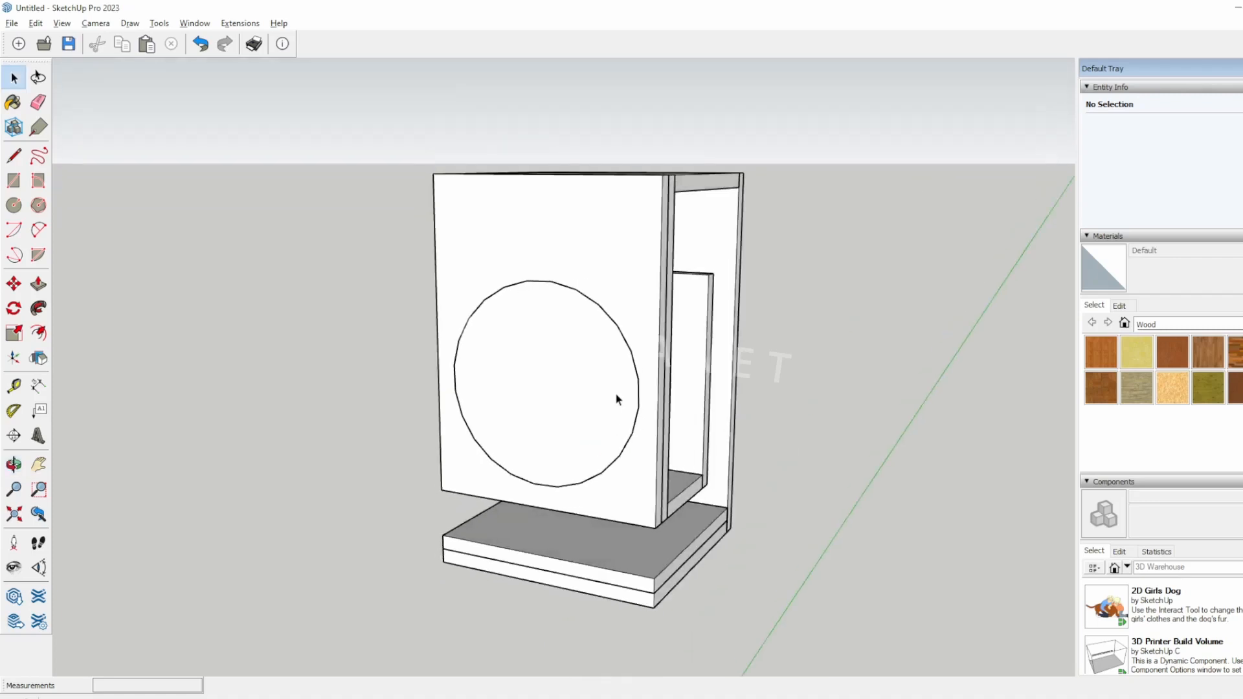
# - Delete the loose circle and draw a circle with a 4-inch radius inside the outer front panel's group
pyautogui.click(632, 429)
pyautogui.press('Delete')
pyautogui.moveTo(657, 488)
pyautogui.mouseDown(button='middle')
pyautogui.moveTo(705, 491)
pyautogui.moveTo(657, 491)
pyautogui.mouseUp(button='middle')
pyautogui.doubleClick(607, 414)
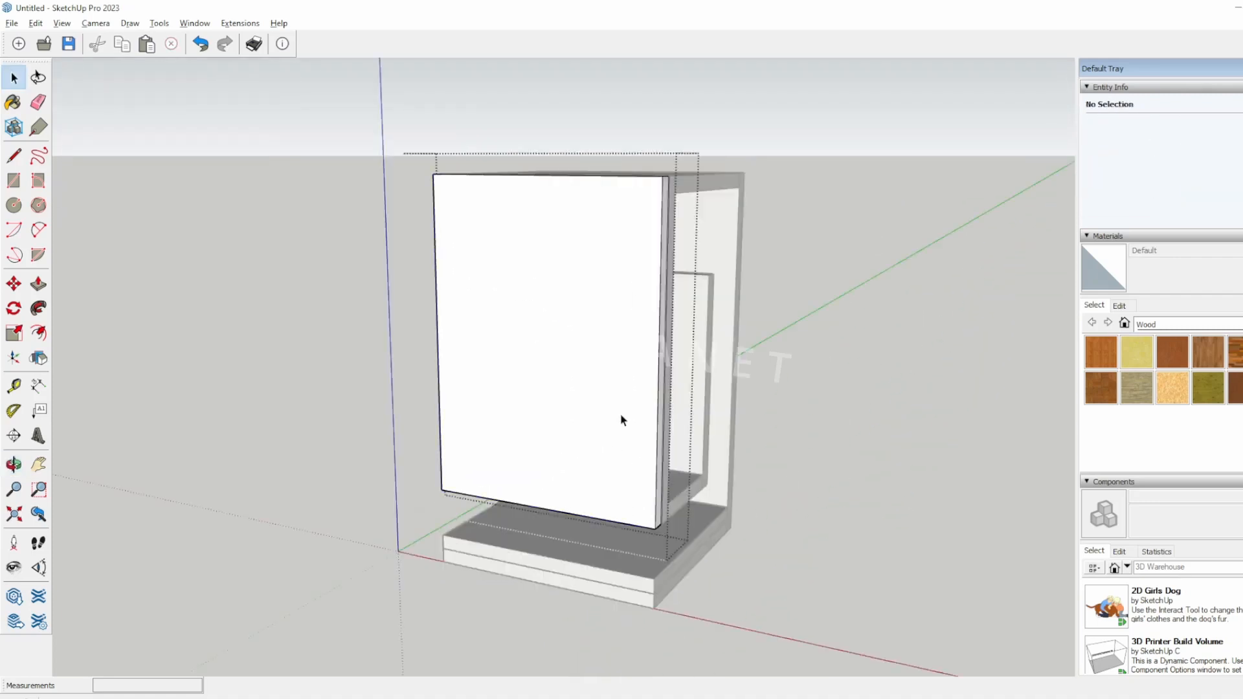
pyautogui.moveTo(577, 405)
pyautogui.mouseDown(button='middle')
pyautogui.moveTo(569, 415)
pyautogui.moveTo(563, 397)
pyautogui.mouseUp(button='middle')
pyautogui.press('c')
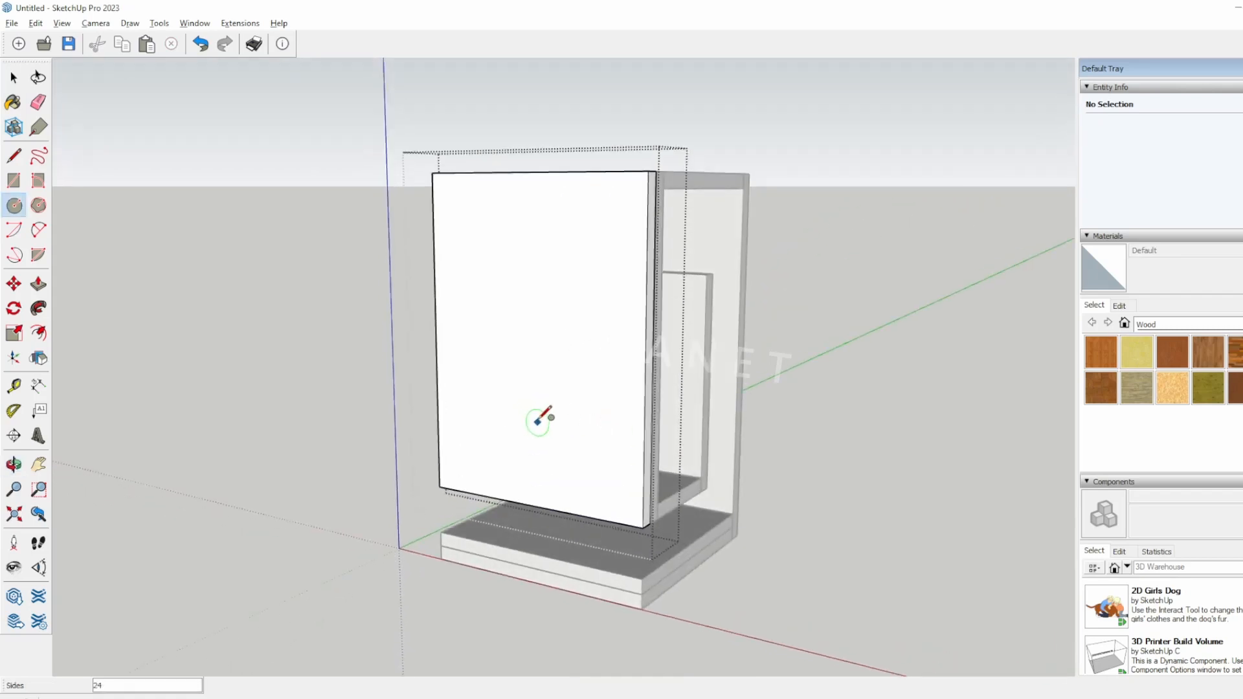
pyautogui.click(534, 387)
pyautogui.write('4')
pyautogui.press('Return')
# - Try pushing the circular face through the outer front panel to cut an opening
pyautogui.moveTo(633, 408); pyautogui.dragTo(555, 410, button='middle')
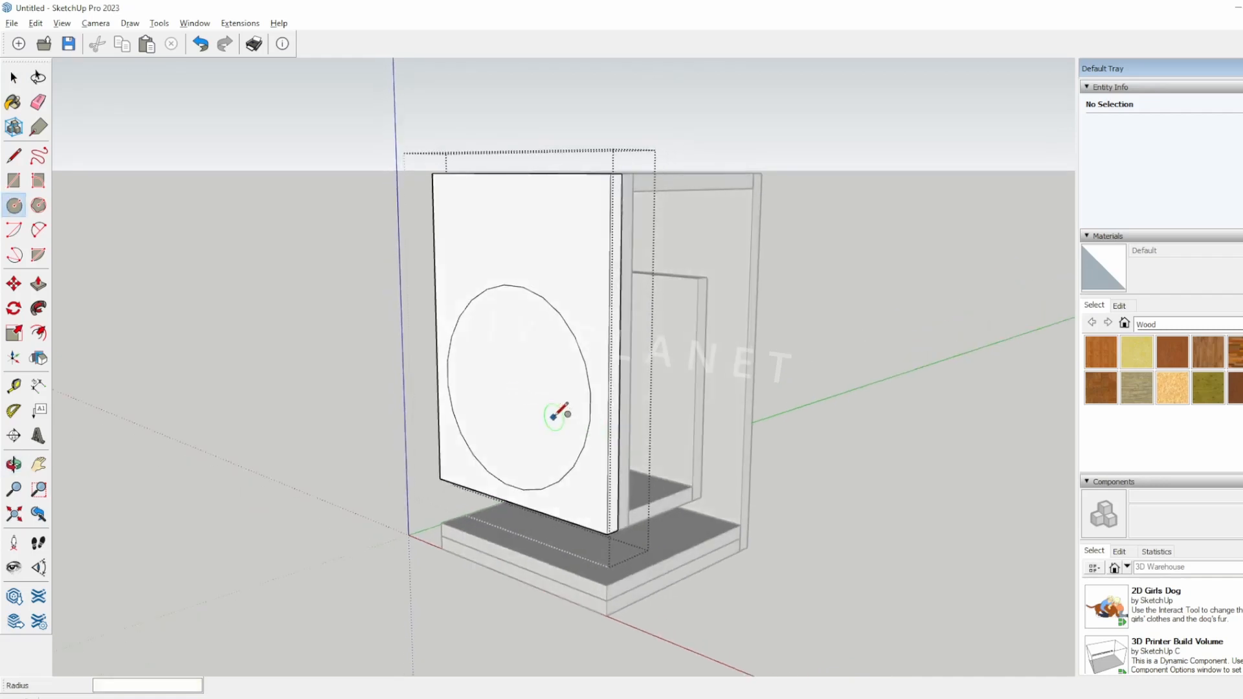
pyautogui.press('p')
pyautogui.click(549, 413)
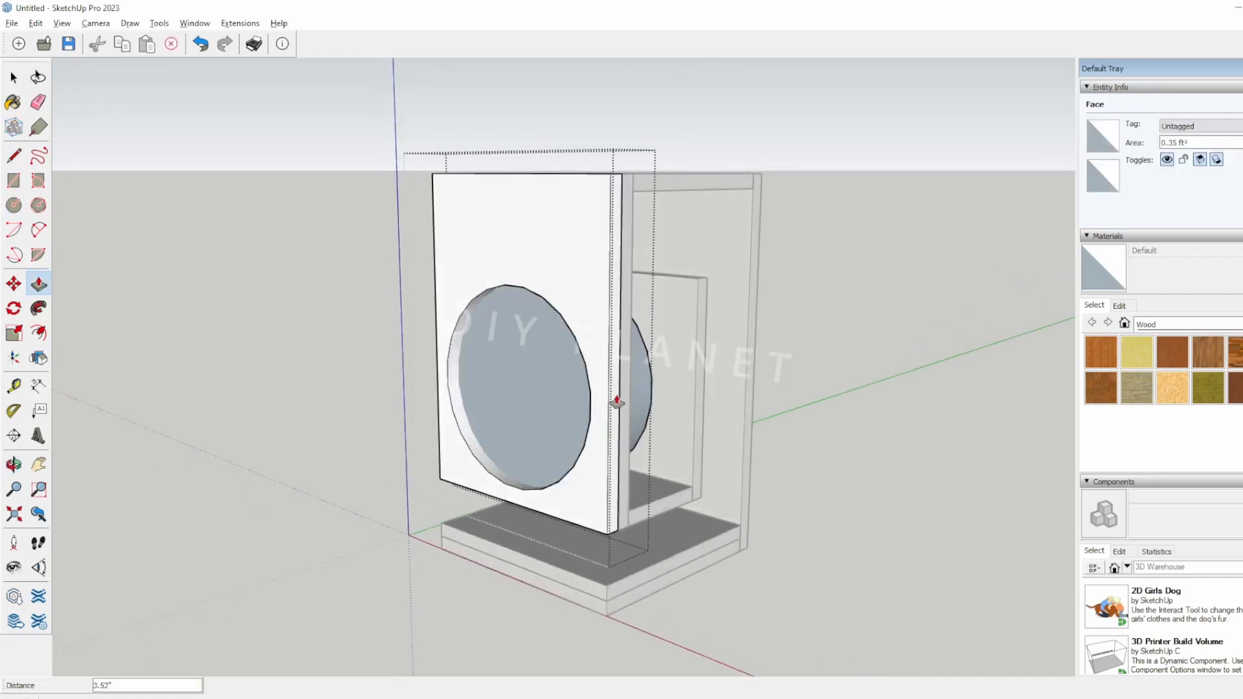
pyautogui.click(549, 448)
pyautogui.moveTo(549, 448); pyautogui.dragTo(486, 389, button='middle')
pyautogui.press('space')
pyautogui.click(815, 433)
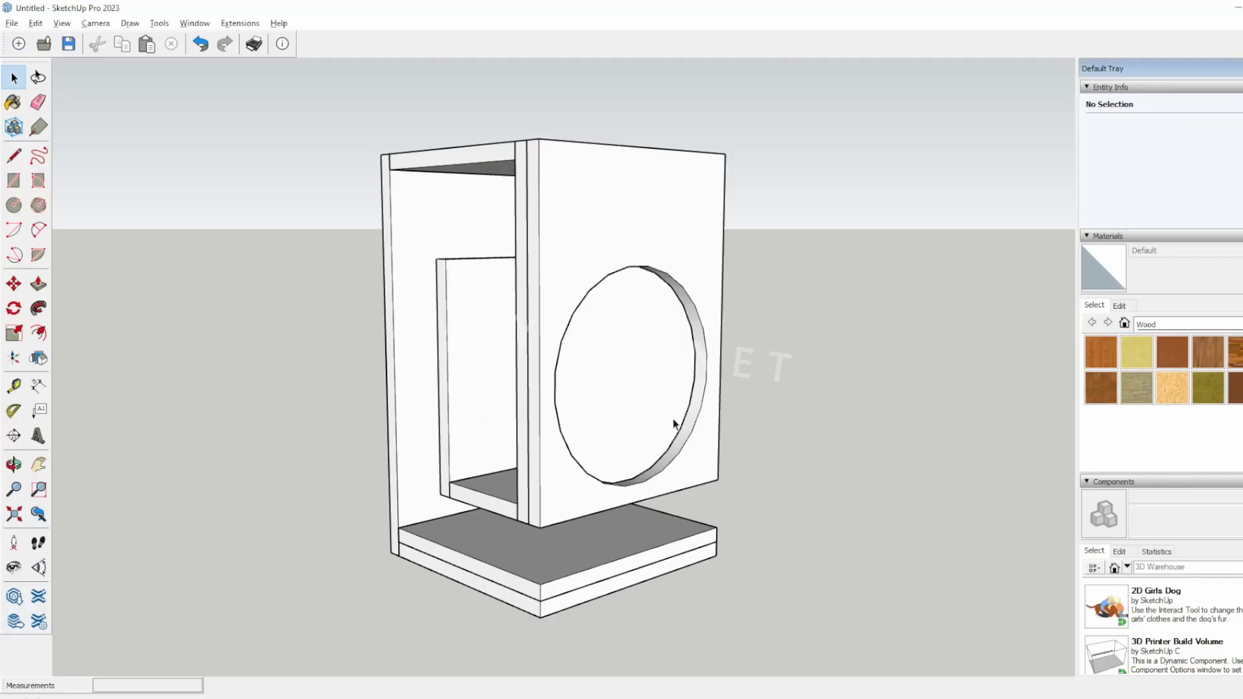
# - Open the outer front panel's group and select its circular face
pyautogui.moveTo(600, 421)
pyautogui.mouseDown(button='middle')
pyautogui.moveTo(669, 408)
pyautogui.moveTo(724, 417)
pyautogui.mouseUp(button='middle')
pyautogui.doubleClick(672, 413)
pyautogui.click(662, 380)
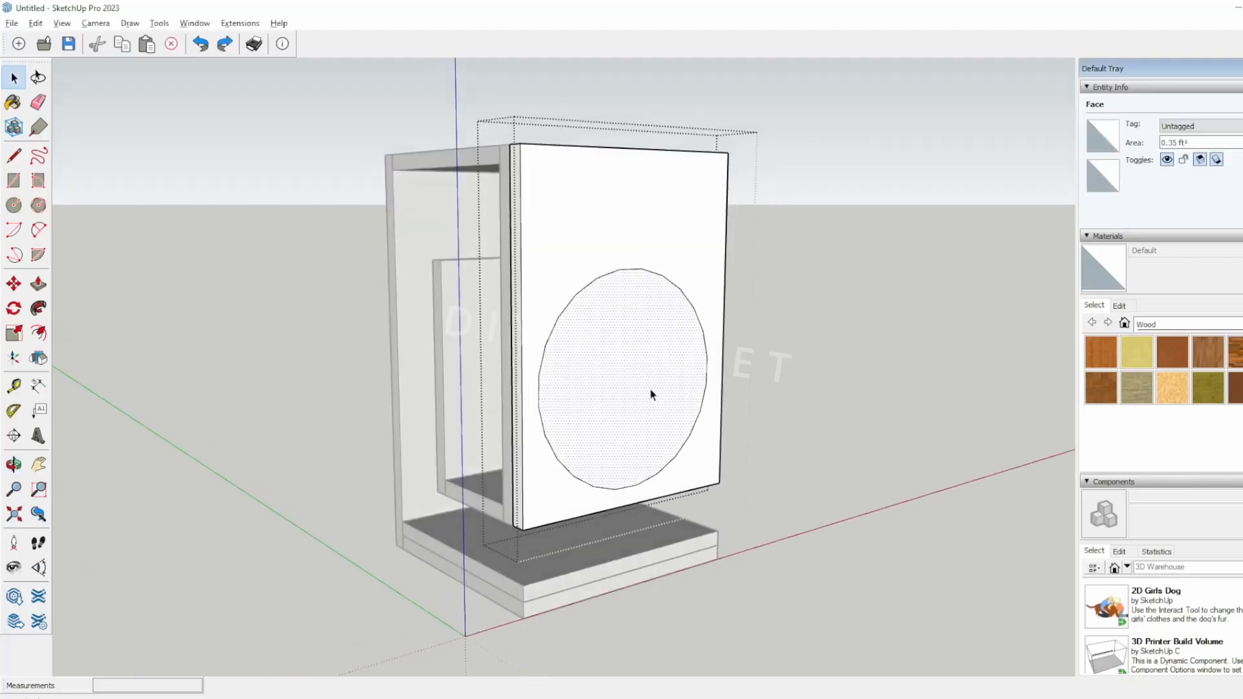
# - Try pushing the circular face inward by an entered distance, then undo it
pyautogui.press('p')
pyautogui.click(675, 353)
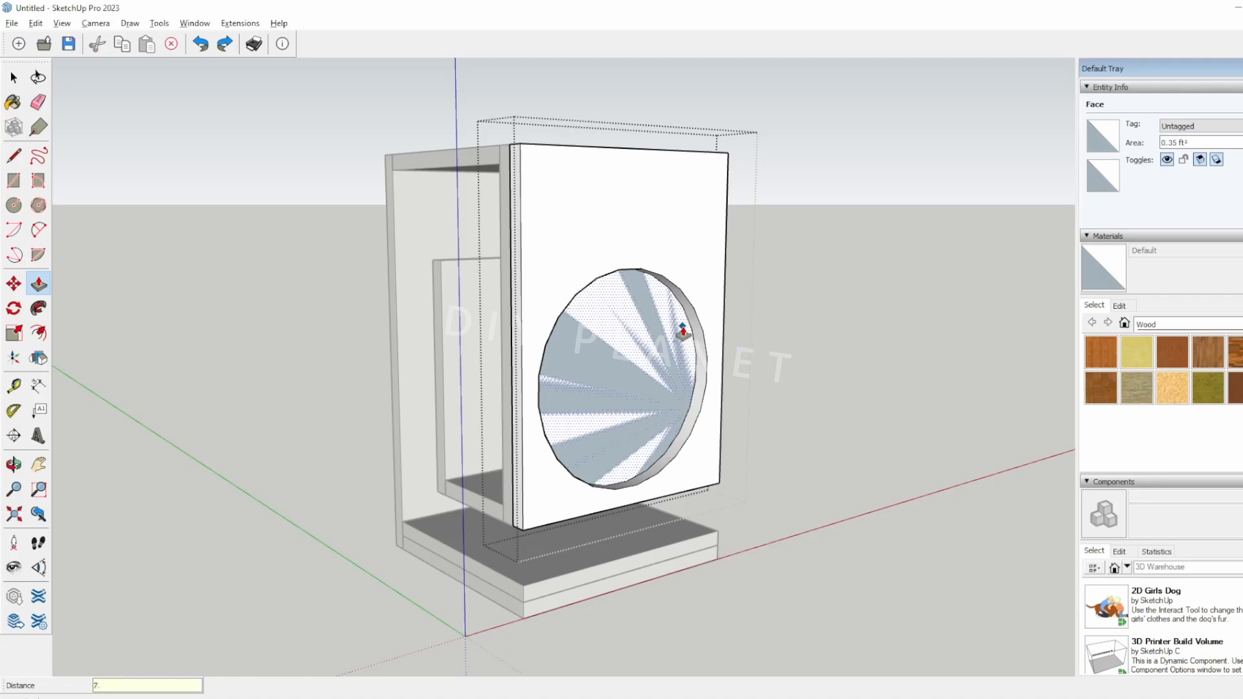
pyautogui.press('Return')
pyautogui.hotkey('ctrl', 'z')
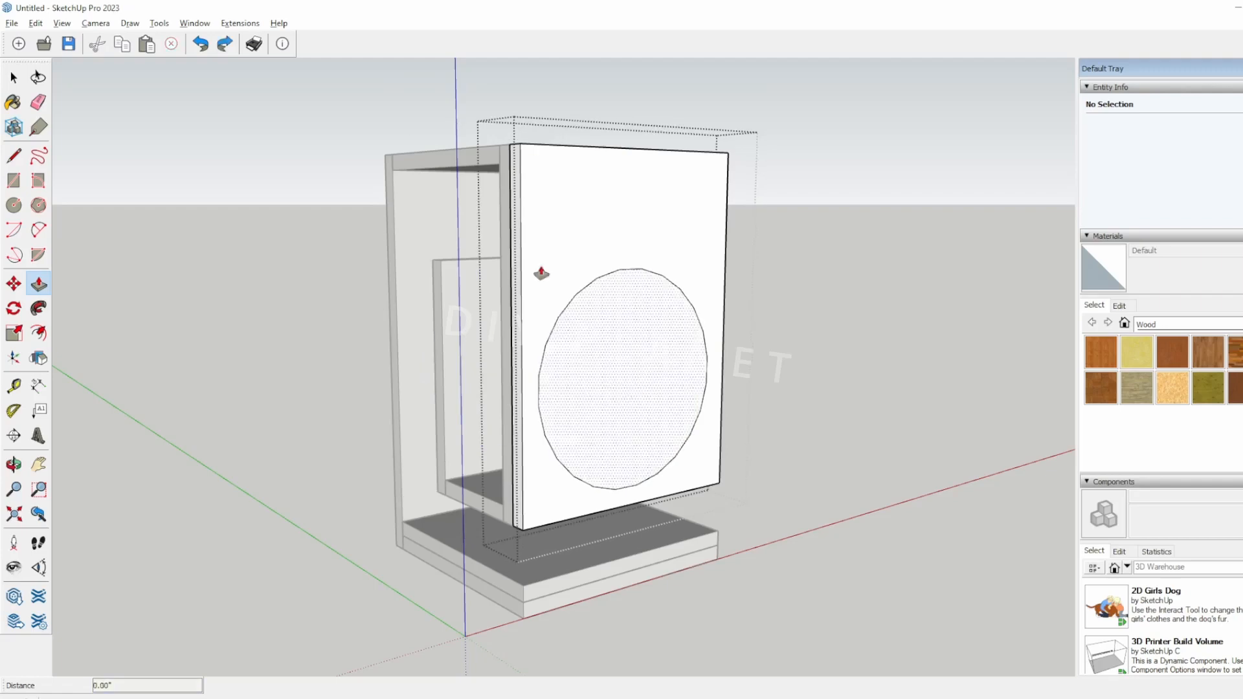
# - Set the model's length unit to millimeters
pyautogui.click(195, 23)
pyautogui.click(214, 95)
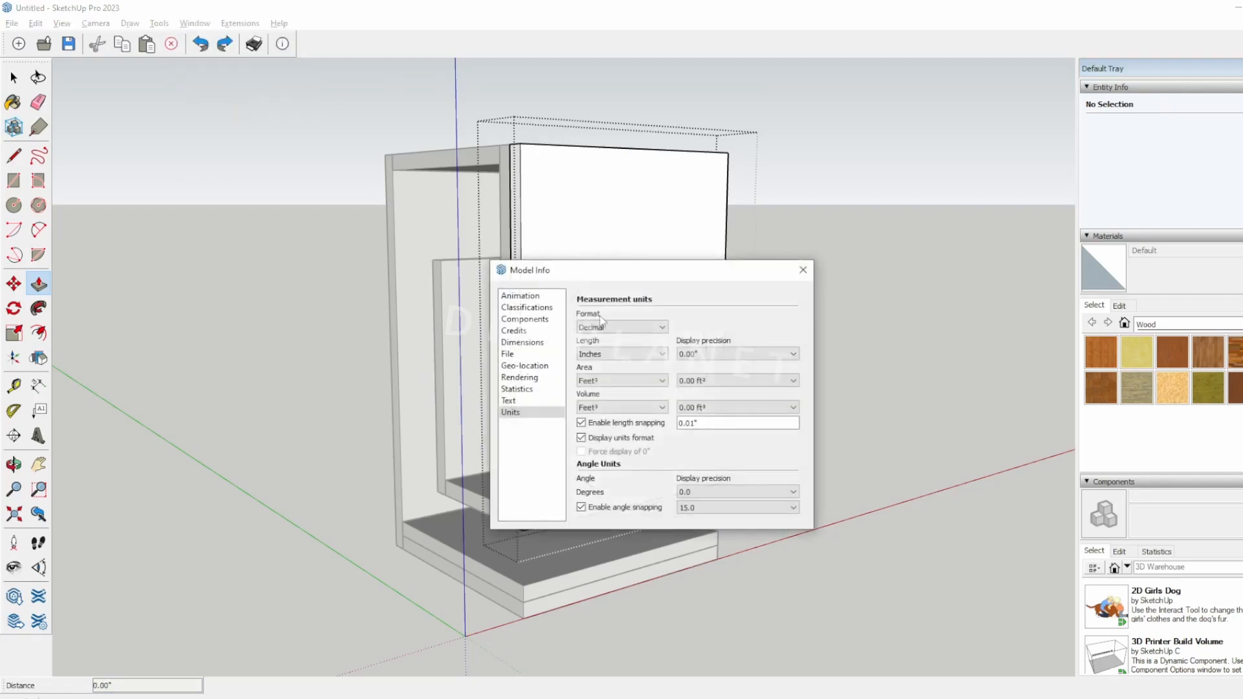
pyautogui.click(607, 355)
pyautogui.click(620, 396)
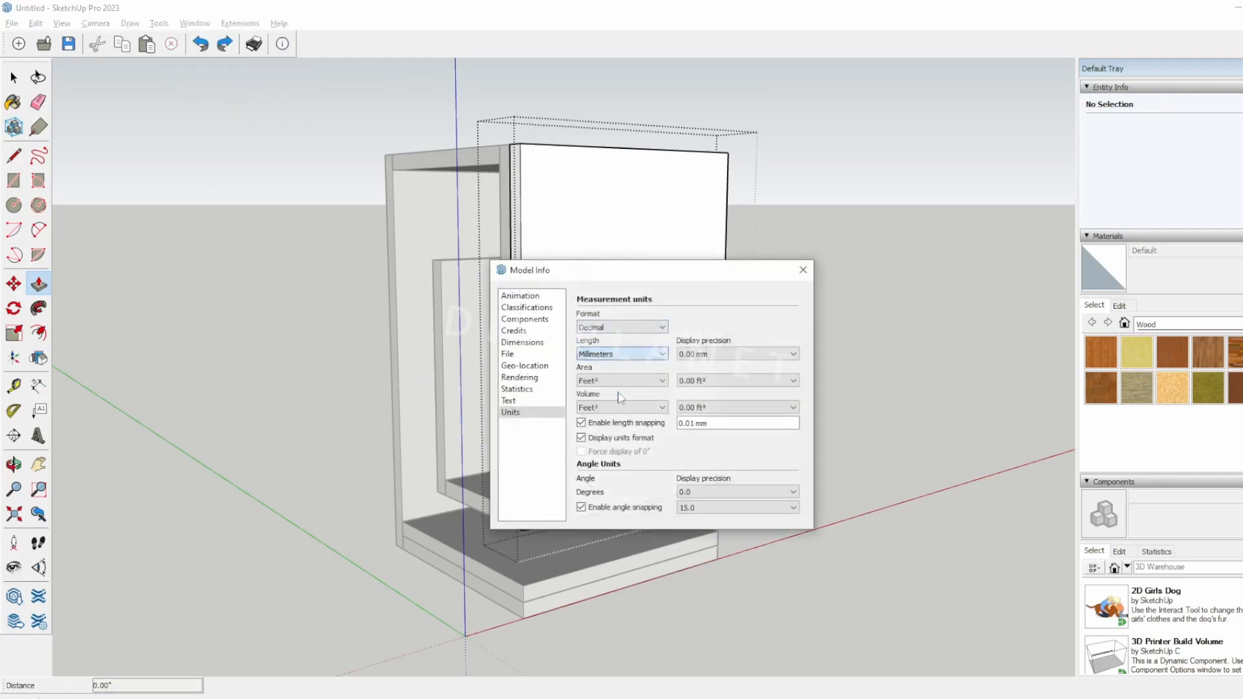
pyautogui.click(803, 270)
# - Push the circular face partway into the outer front panel to form a shallow round recess
pyautogui.click(666, 399)
pyautogui.write('10')
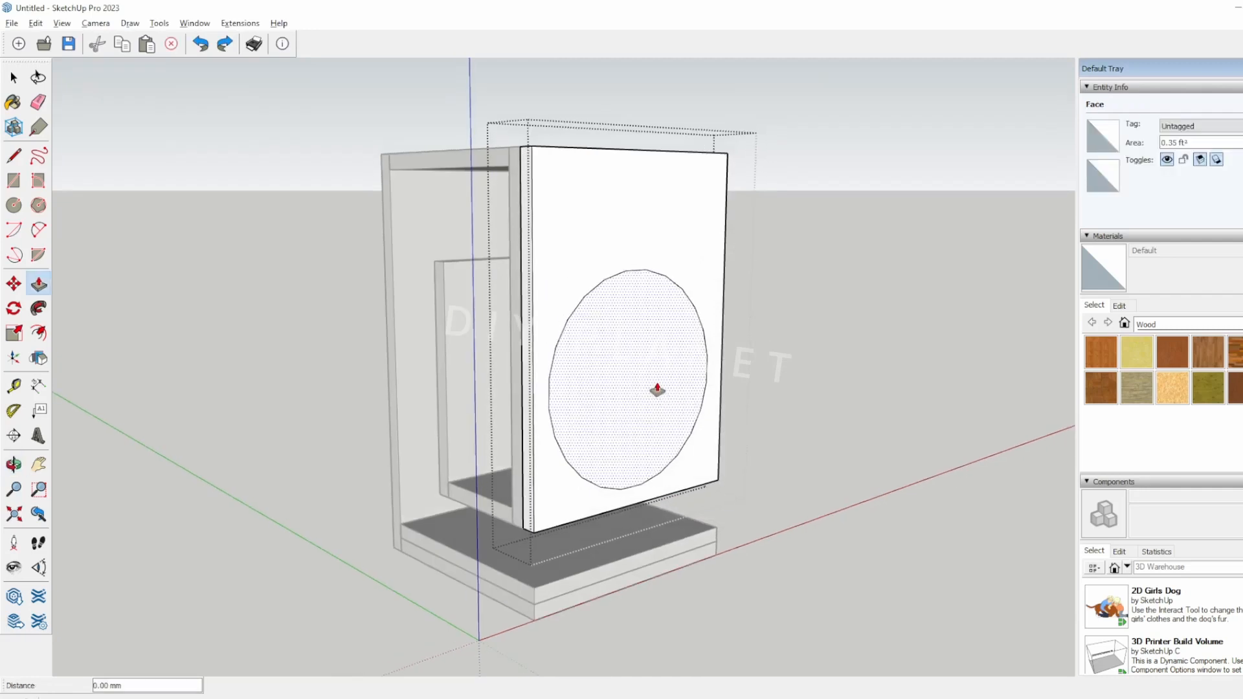
pyautogui.press('Return')
pyautogui.press('Return')
pyautogui.moveTo(782, 437)
pyautogui.mouseDown(button='middle')
pyautogui.moveTo(813, 432)
pyautogui.moveTo(614, 394)
pyautogui.mouseUp(button='middle')
pyautogui.press('space')
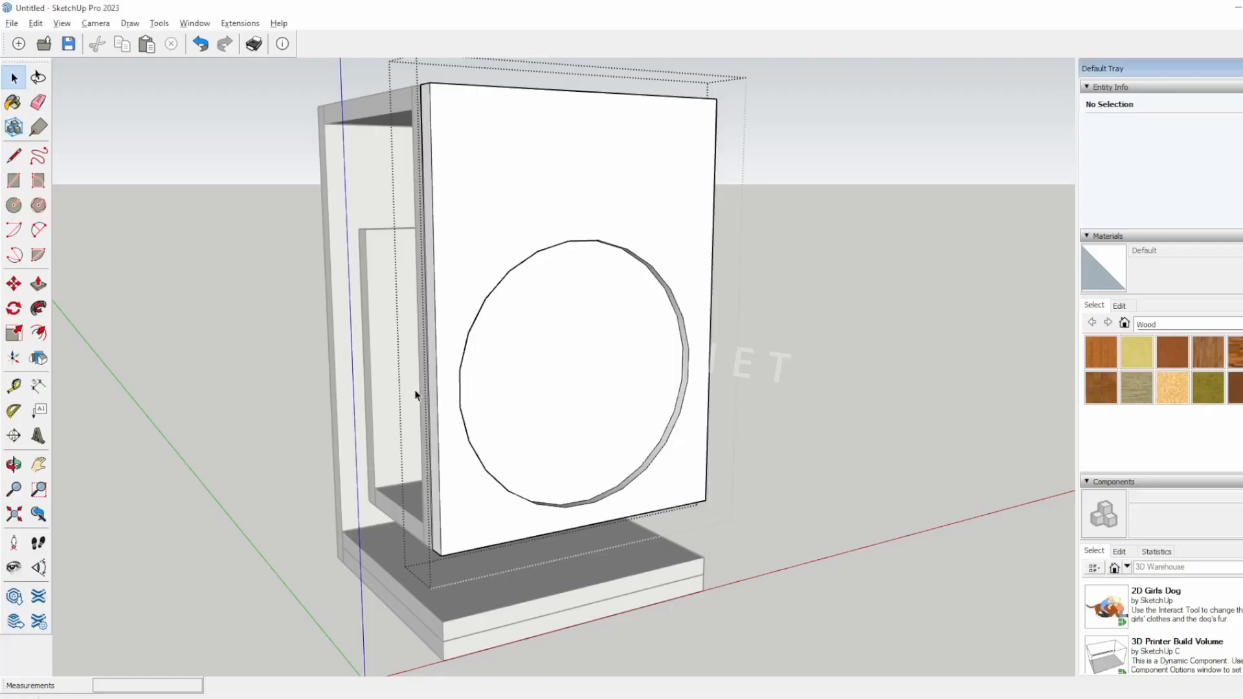
# - Offset the circular edge of the recess floor inward by a few millimeters
pyautogui.moveTo(418, 396); pyautogui.dragTo(533, 401)
pyautogui.moveTo(533, 402); pyautogui.dragTo(466, 324, button='middle')
pyautogui.press('c')
pyautogui.press('space')
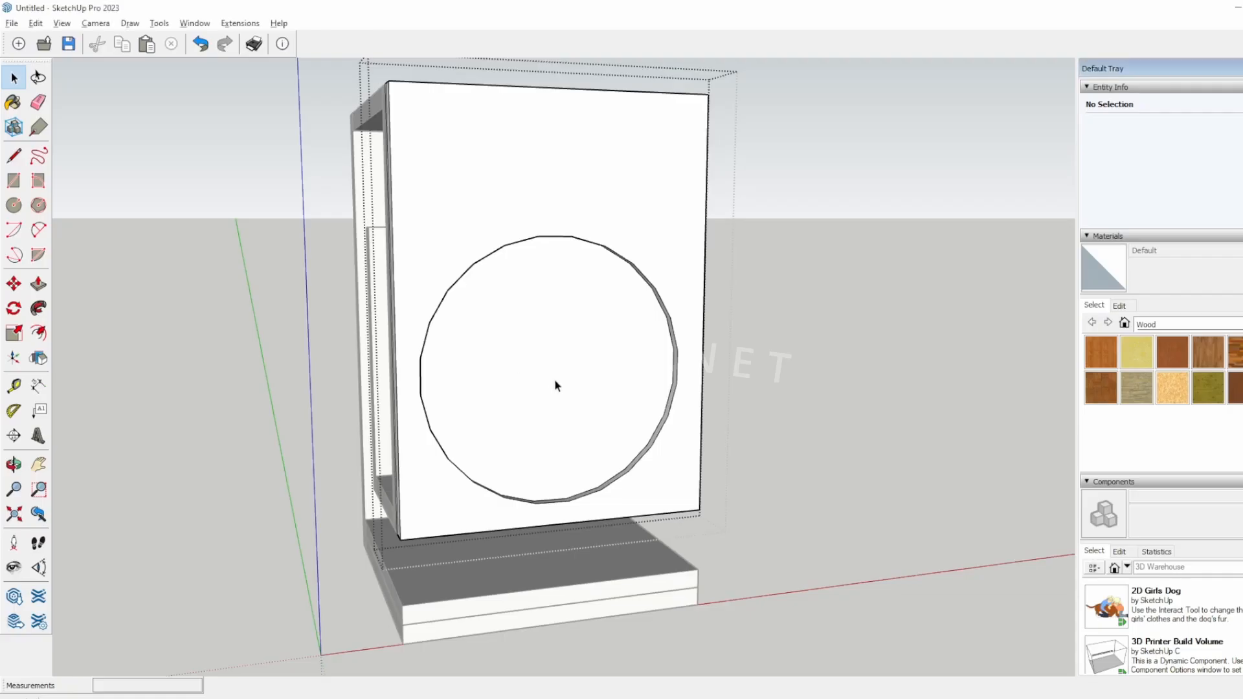
pyautogui.scroll(2, 555, 386)
pyautogui.moveTo(416, 349); pyautogui.dragTo(288, 285, button='middle')
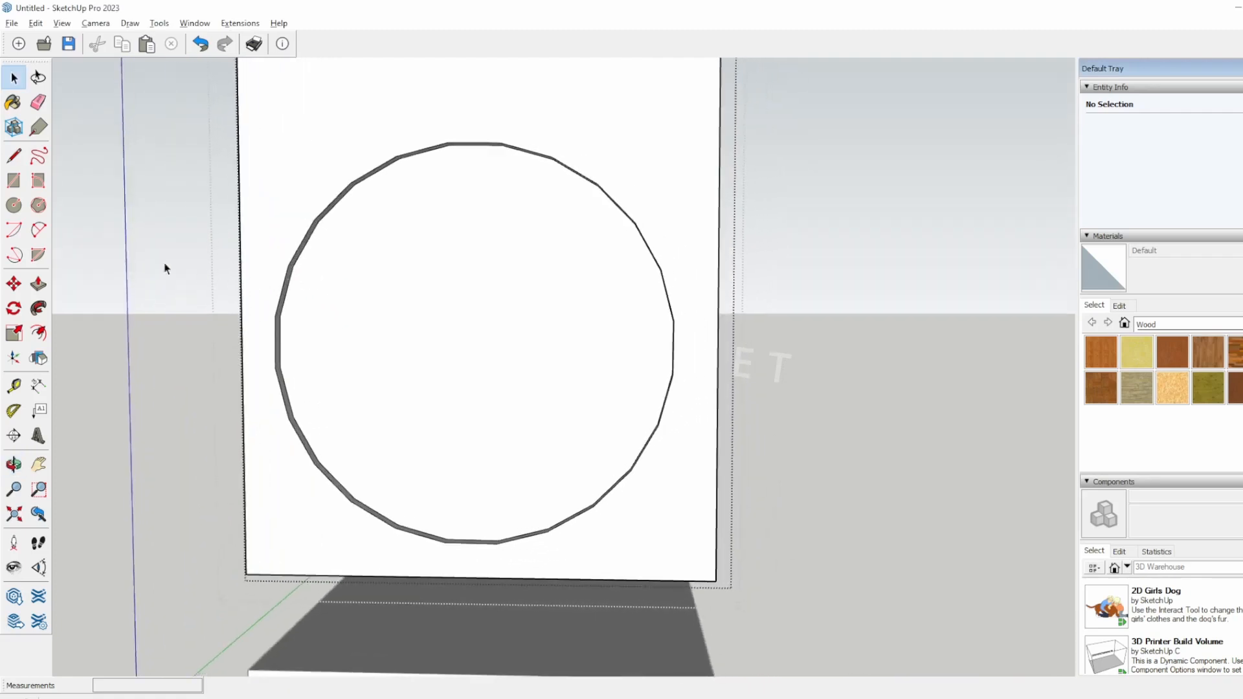
pyautogui.click(40, 339)
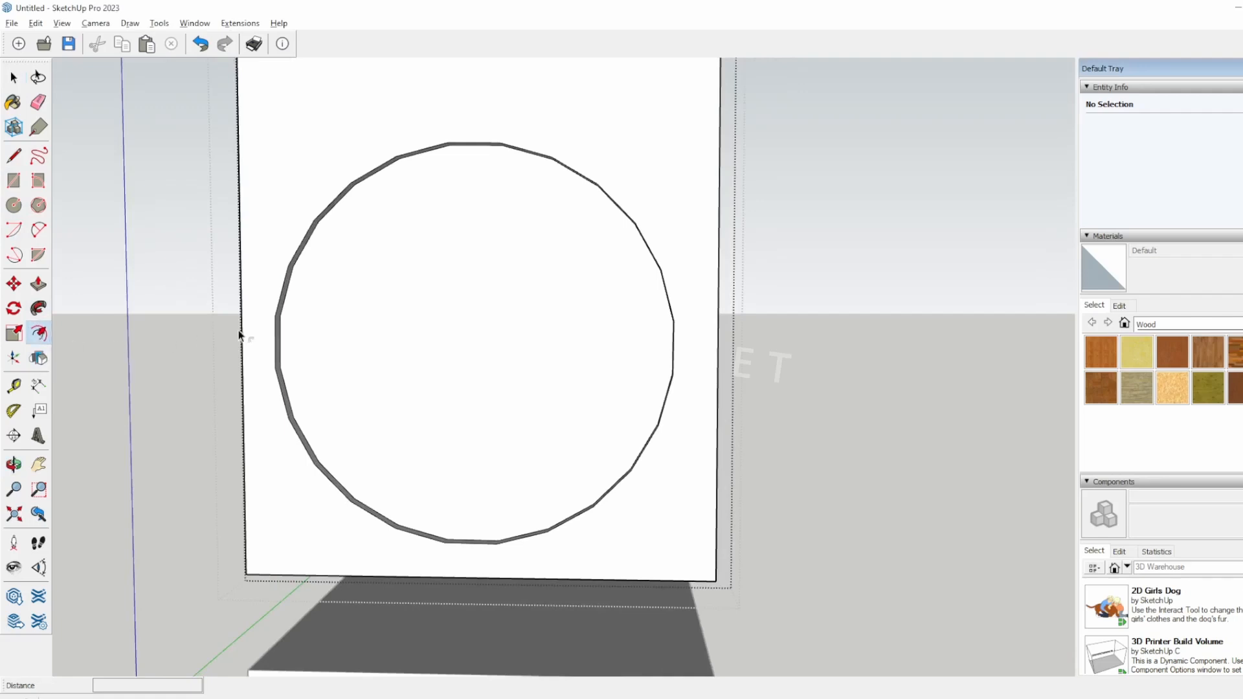
pyautogui.click(286, 320)
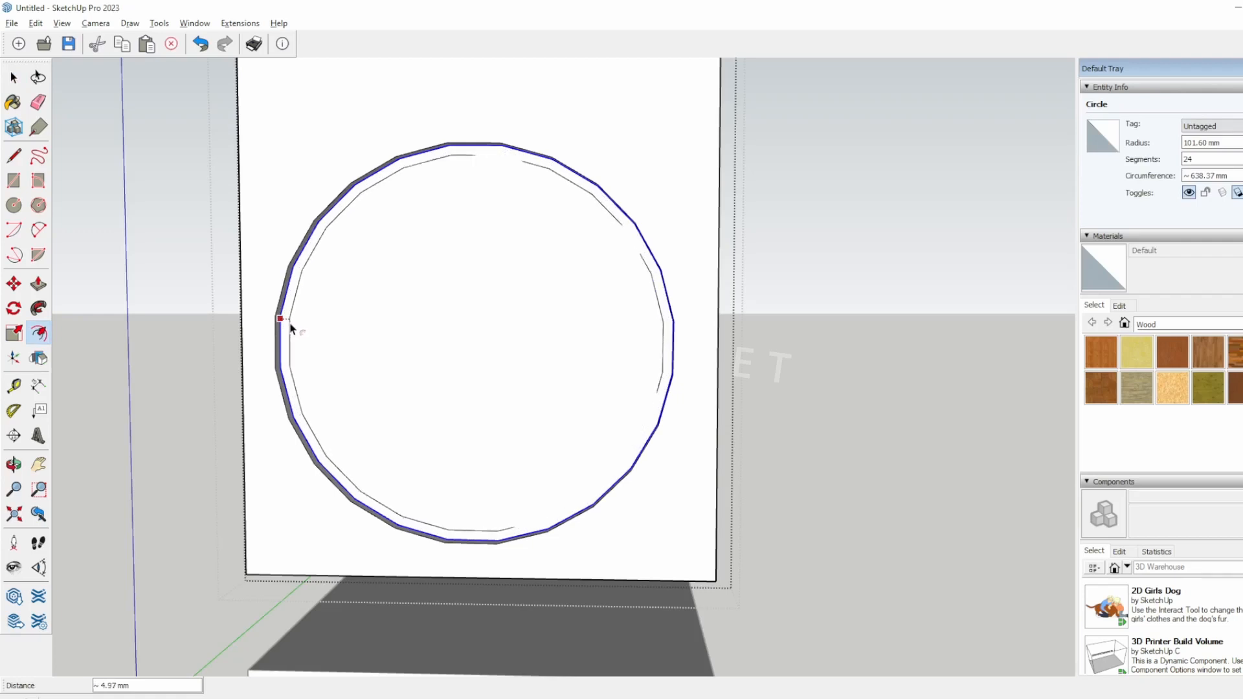
pyautogui.click(285, 324)
# - Push the inner circular face 7.5 mm through the outer front panel, leaving a narrow stepped rim
pyautogui.moveTo(139, 411); pyautogui.dragTo(490, 419, button='middle')
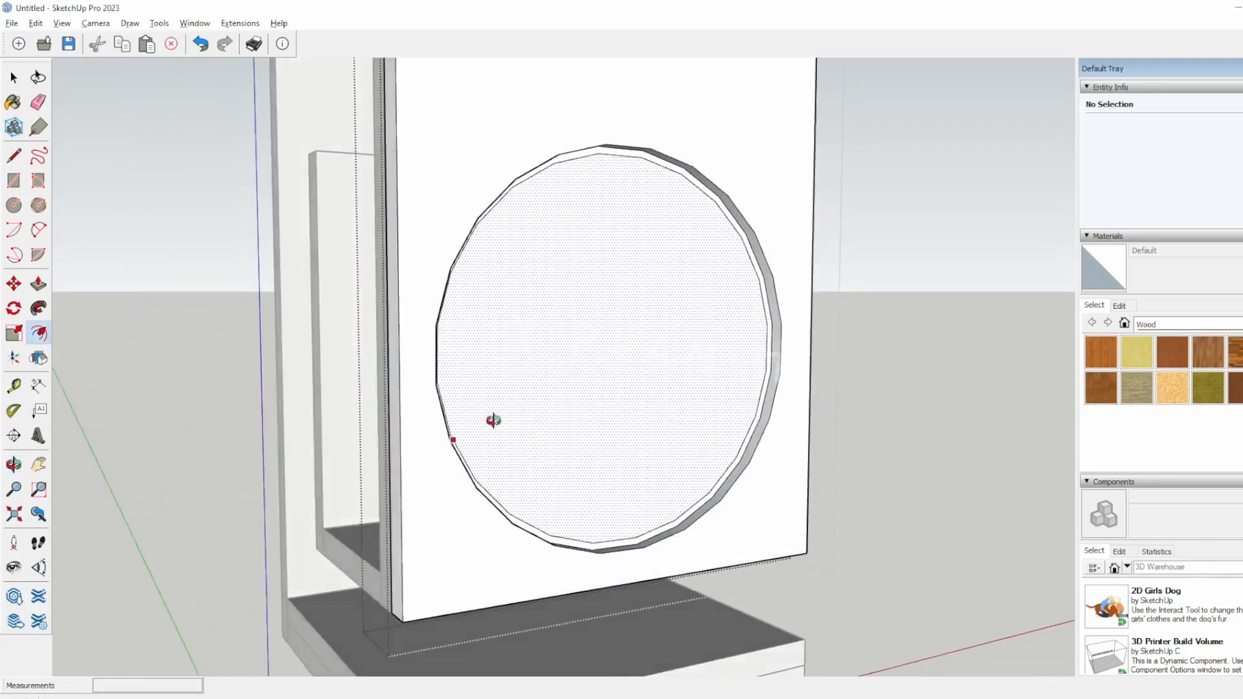
pyautogui.click(485, 436)
pyautogui.press('p')
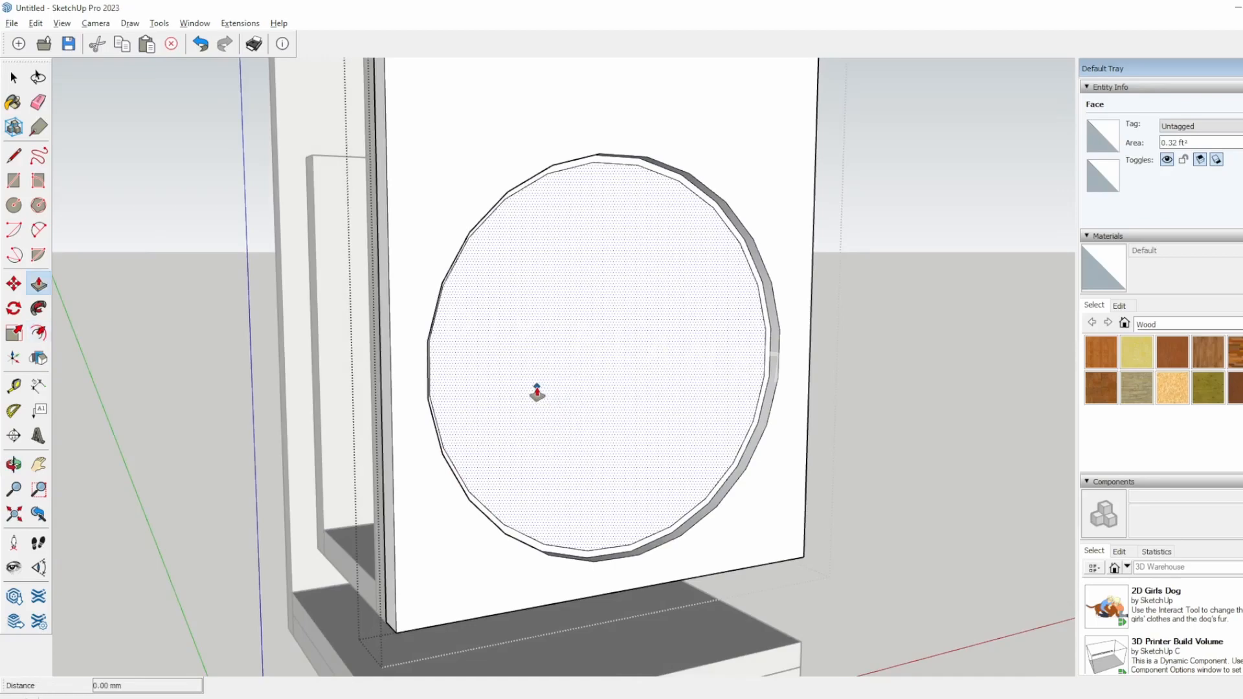
pyautogui.click(536, 392)
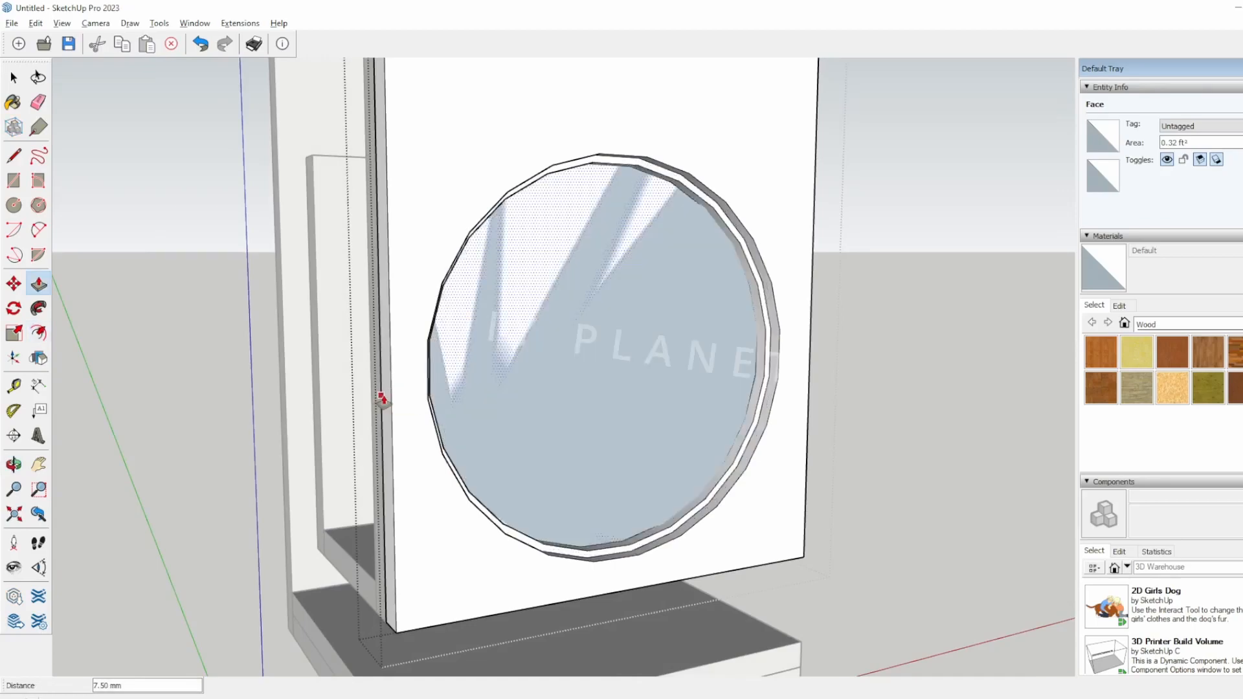
pyautogui.click(382, 398)
pyautogui.moveTo(361, 436); pyautogui.dragTo(639, 516, button='middle')
pyautogui.press('p')
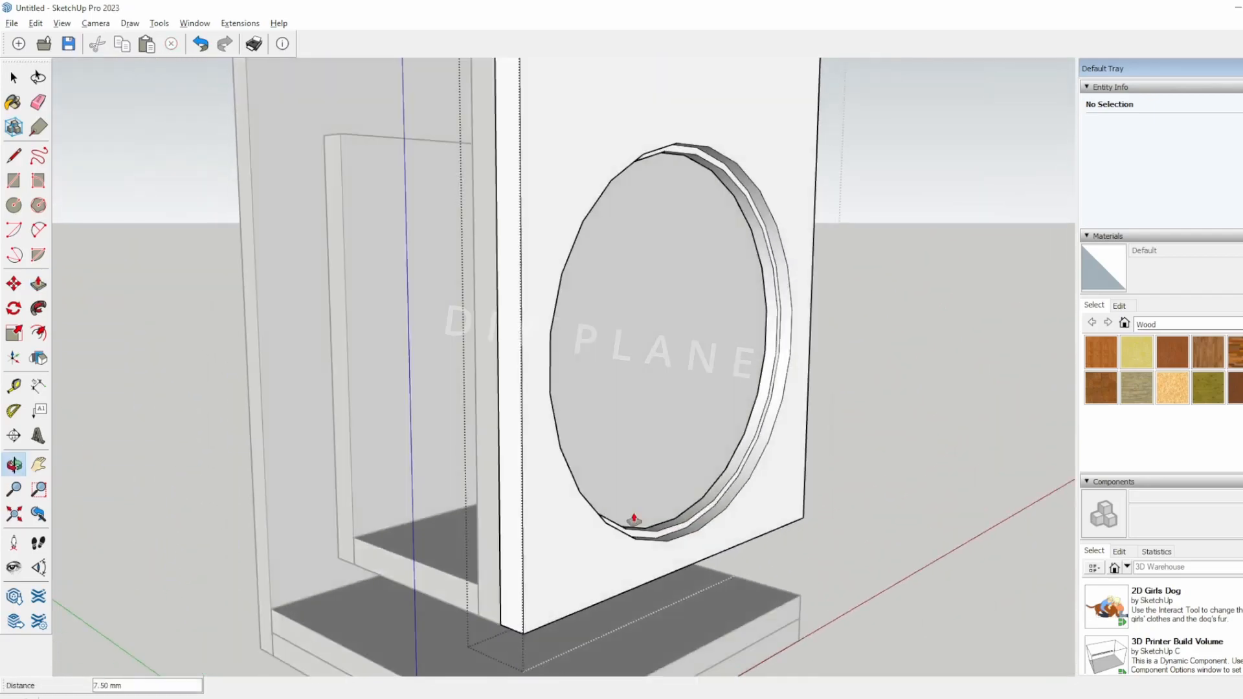
# - Undo the push through the outer front panel and the narrow inward offset of the recess edge
pyautogui.moveTo(724, 482); pyautogui.dragTo(577, 464, button='middle')
pyautogui.press('space')
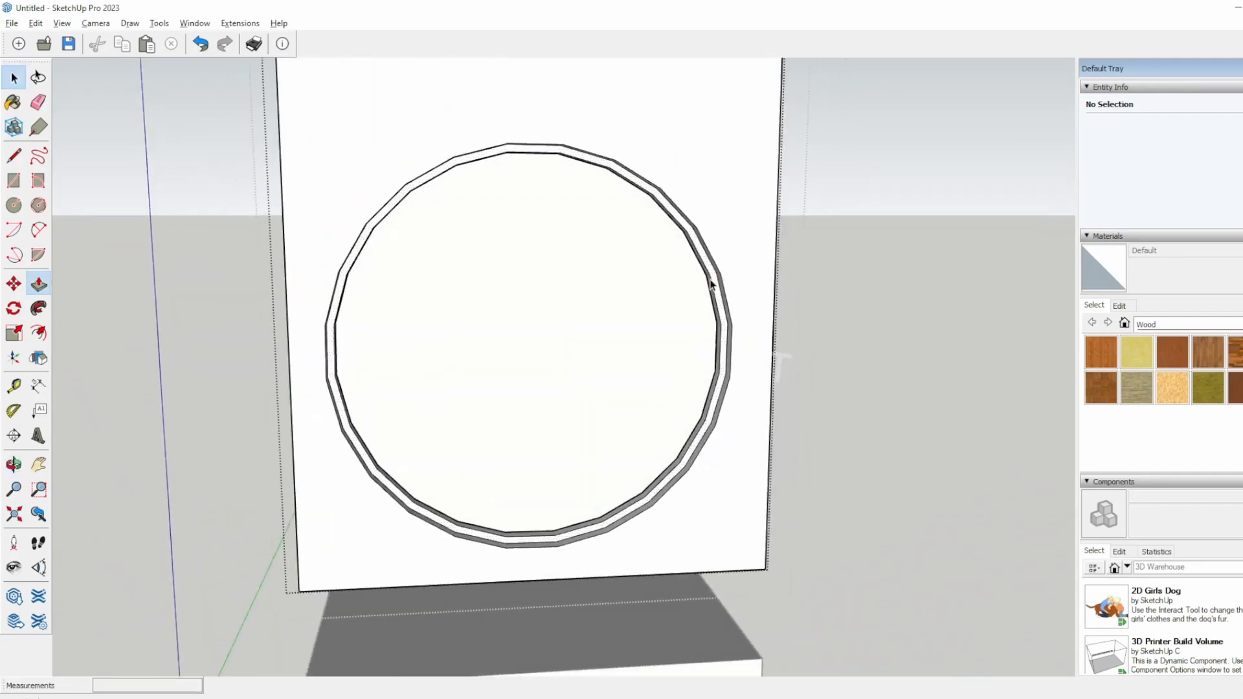
pyautogui.moveTo(803, 398); pyautogui.dragTo(835, 433, button='middle')
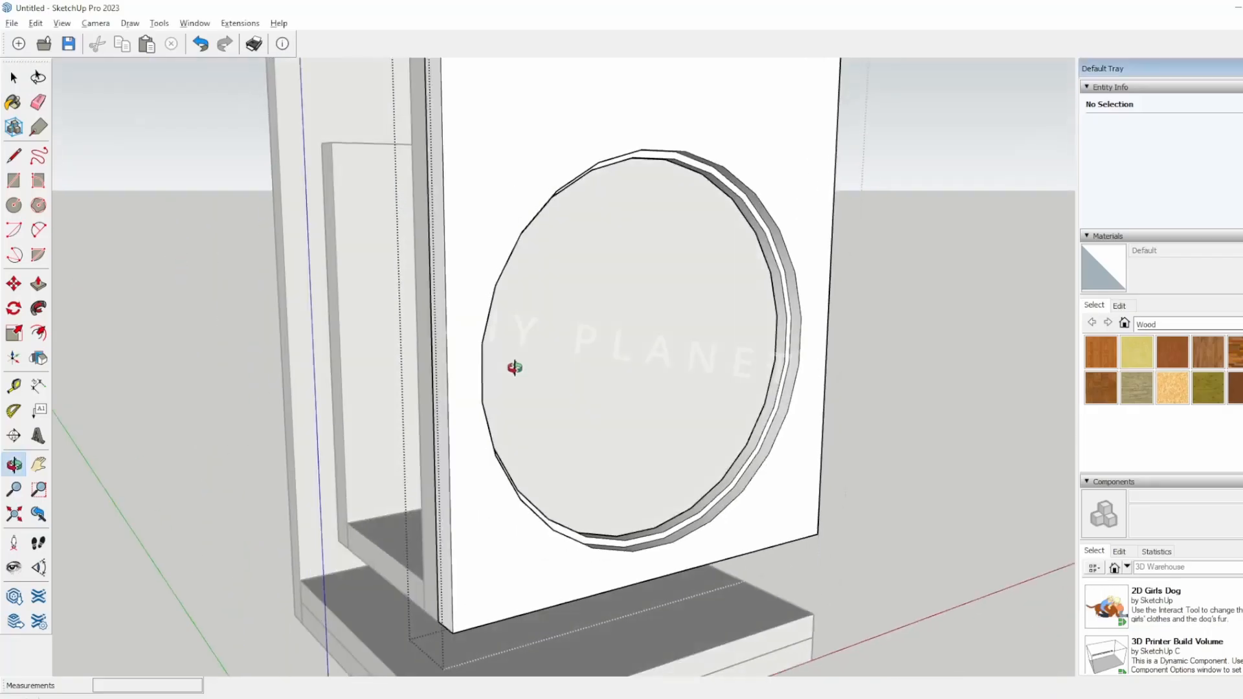
pyautogui.hotkey('ctrl', 'z')
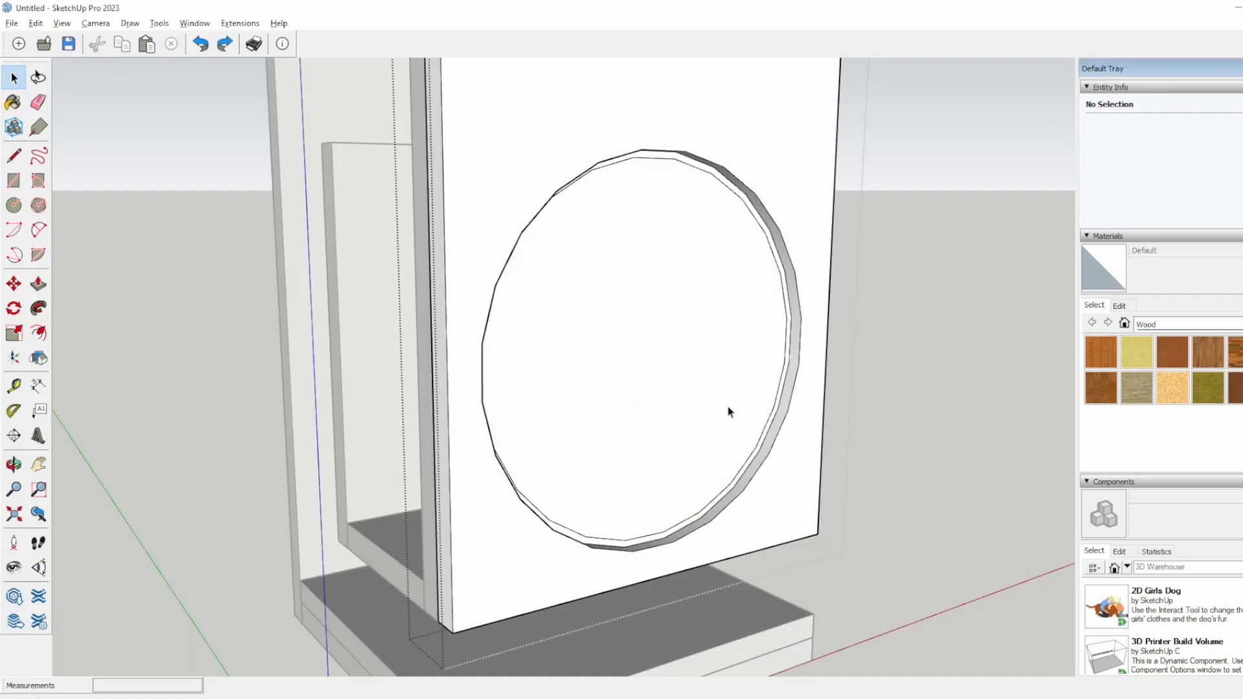
# - Offset the circular edge of the recess floor inward by about 8.8 mm
pyautogui.scroll(2, 731, 360)
pyautogui.press('space')
pyautogui.click(39, 333)
pyautogui.click(771, 318)
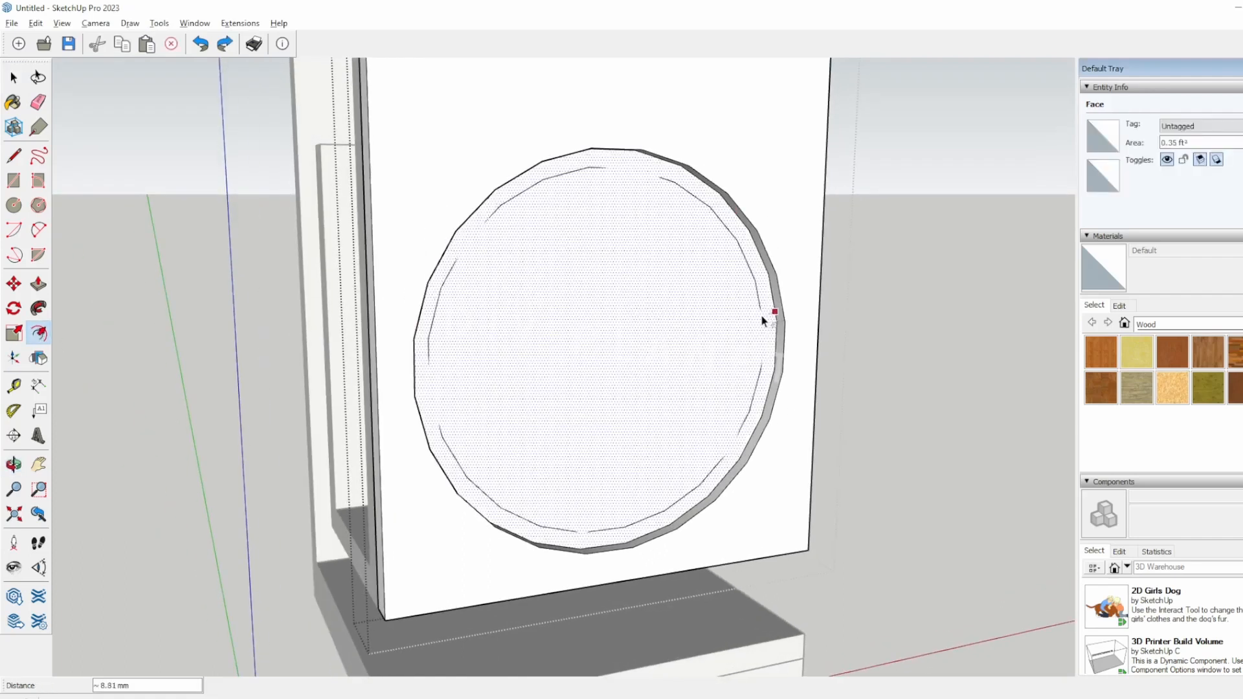
pyautogui.click(763, 316)
# - Push the inner circular face all the way through the outer front panel, leaving a wider stepped rim
pyautogui.moveTo(762, 316); pyautogui.dragTo(702, 405, button='middle')
pyautogui.press('p')
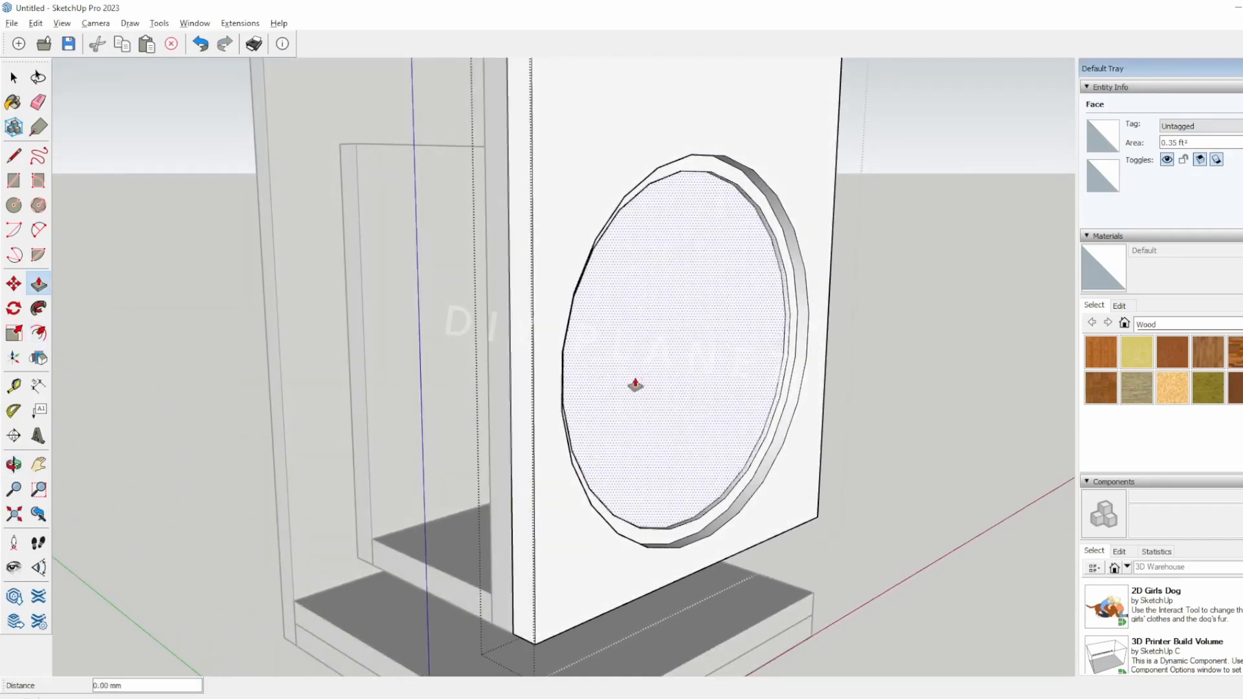
pyautogui.click(641, 383)
pyautogui.click(511, 396)
pyautogui.moveTo(893, 494); pyautogui.dragTo(808, 474, button='middle')
pyautogui.press('space')
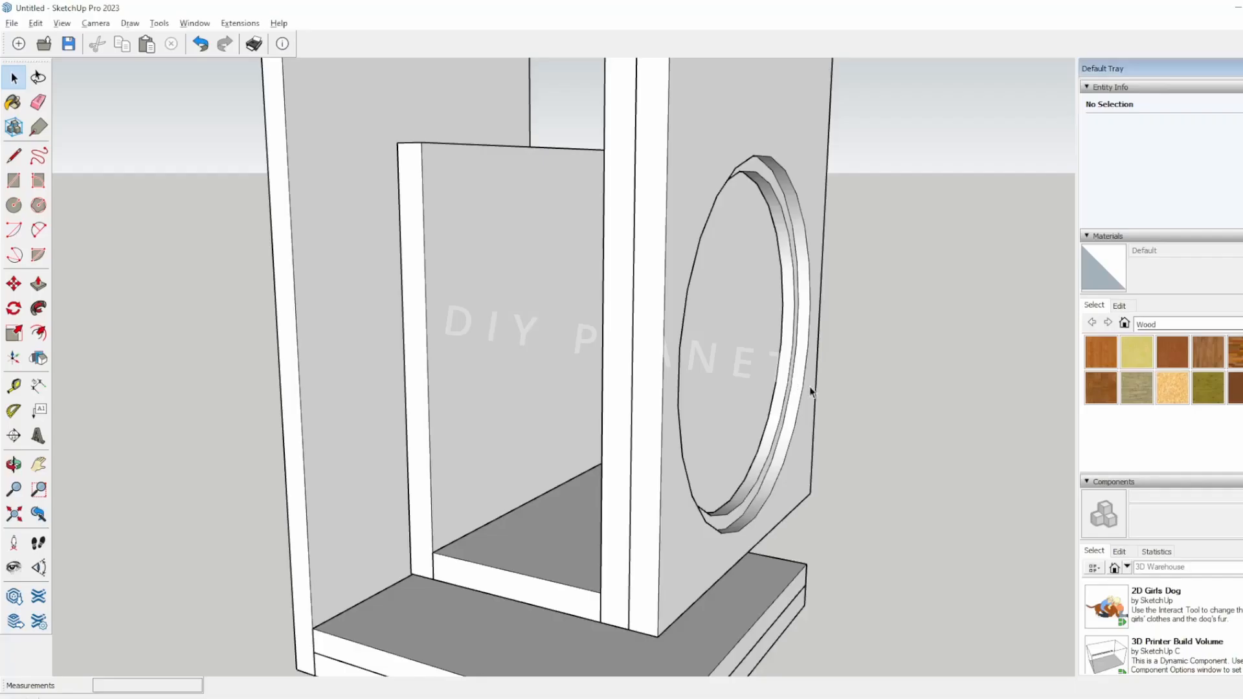
pyautogui.moveTo(813, 388)
pyautogui.mouseDown(button='middle')
pyautogui.moveTo(580, 386)
pyautogui.moveTo(650, 382)
pyautogui.mouseUp(button='middle')
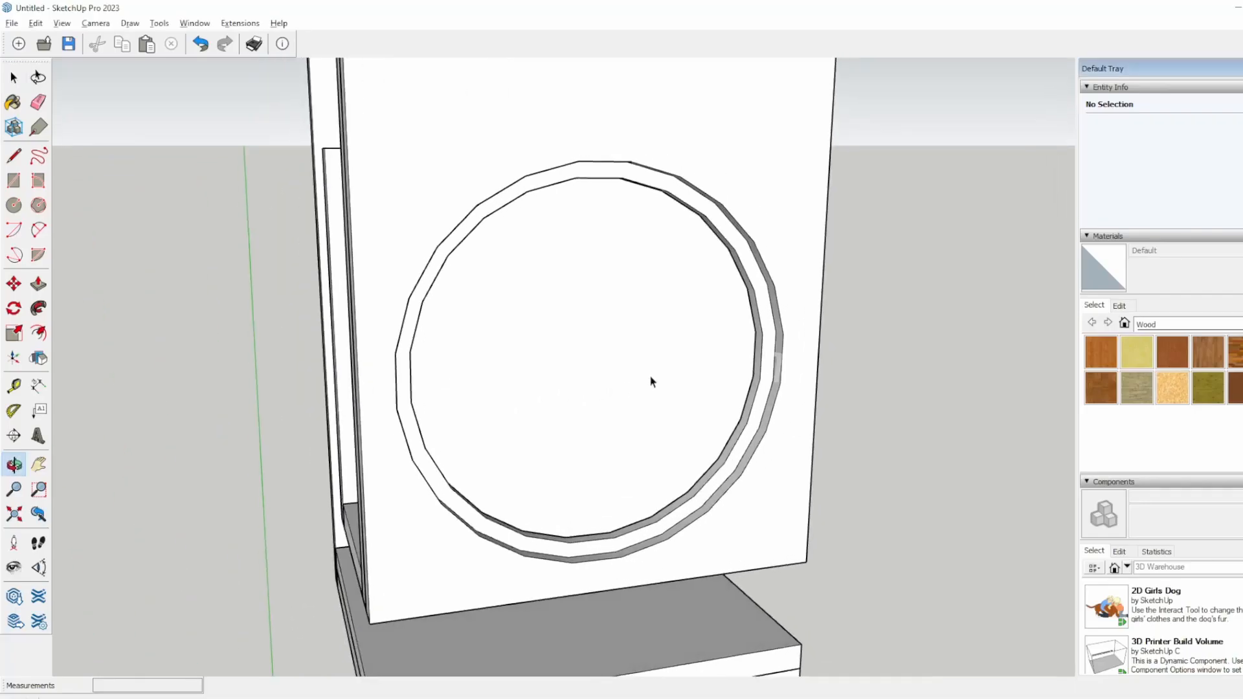
pyautogui.moveTo(727, 320); pyautogui.dragTo(635, 336, button='middle')
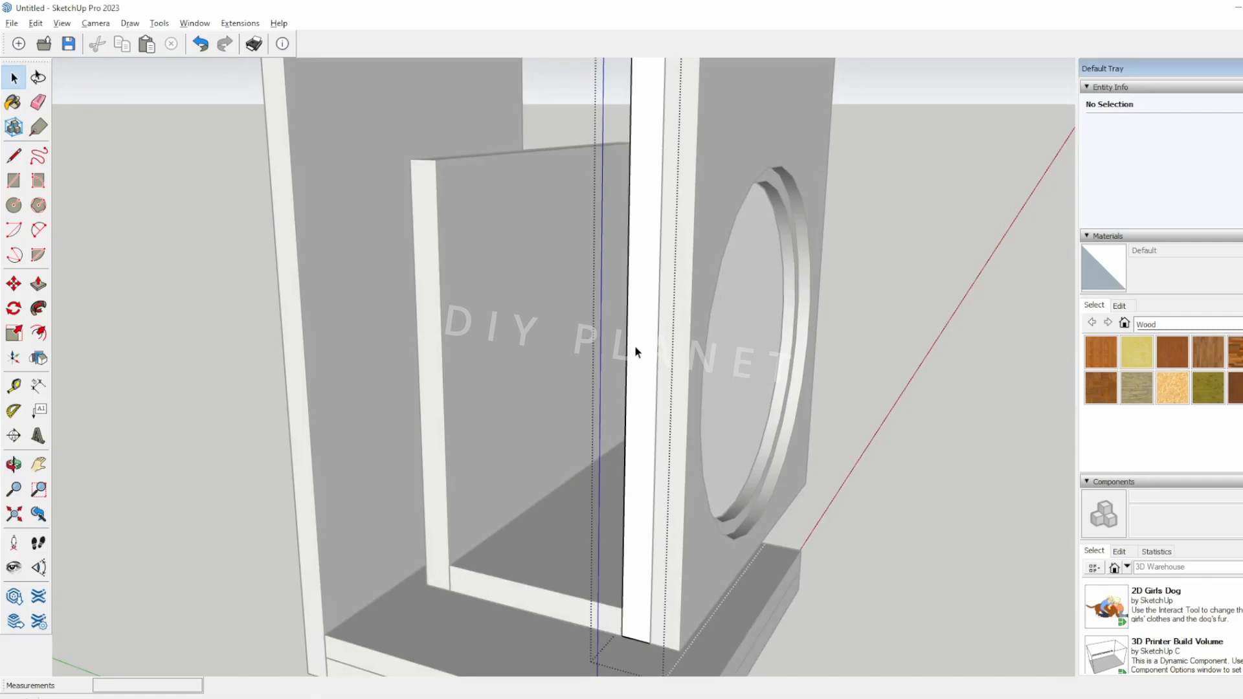
pyautogui.moveTo(702, 398); pyautogui.dragTo(503, 364, button='middle')
pyautogui.moveTo(705, 304); pyautogui.dragTo(760, 279, button='middle')
pyautogui.click(697, 325)
pyautogui.moveTo(697, 324); pyautogui.dragTo(614, 310, button='middle')
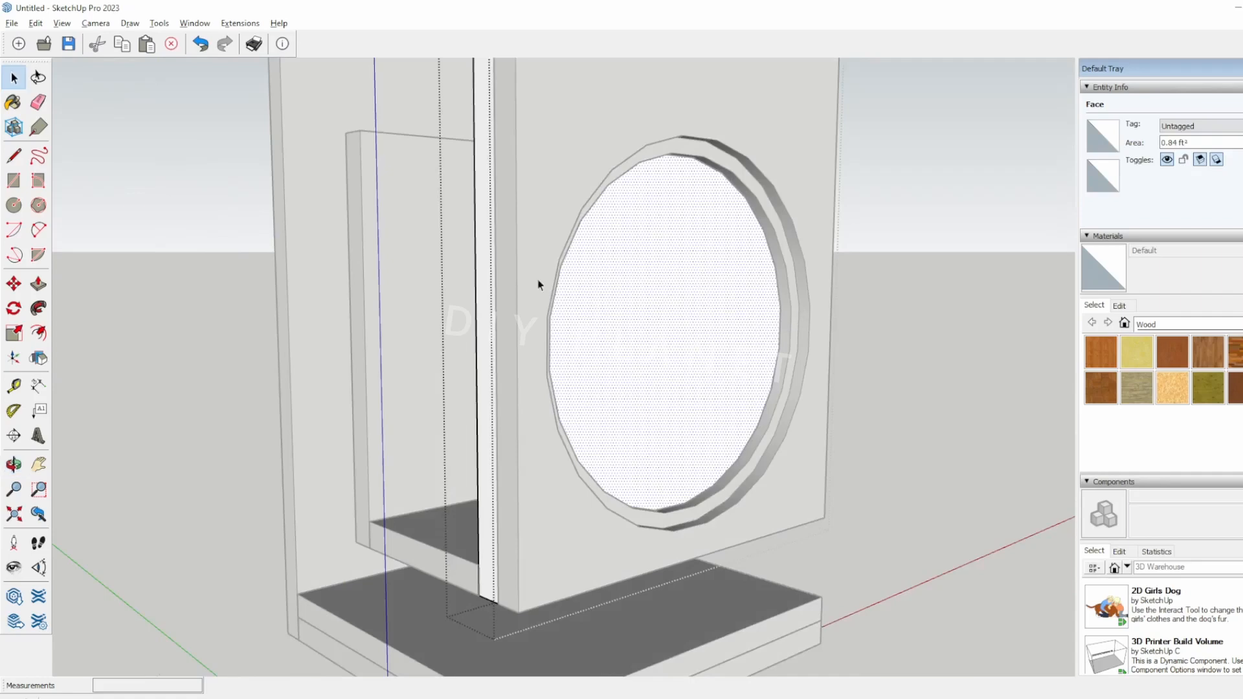
pyautogui.moveTo(362, 243); pyautogui.dragTo(125, 244, button='middle')
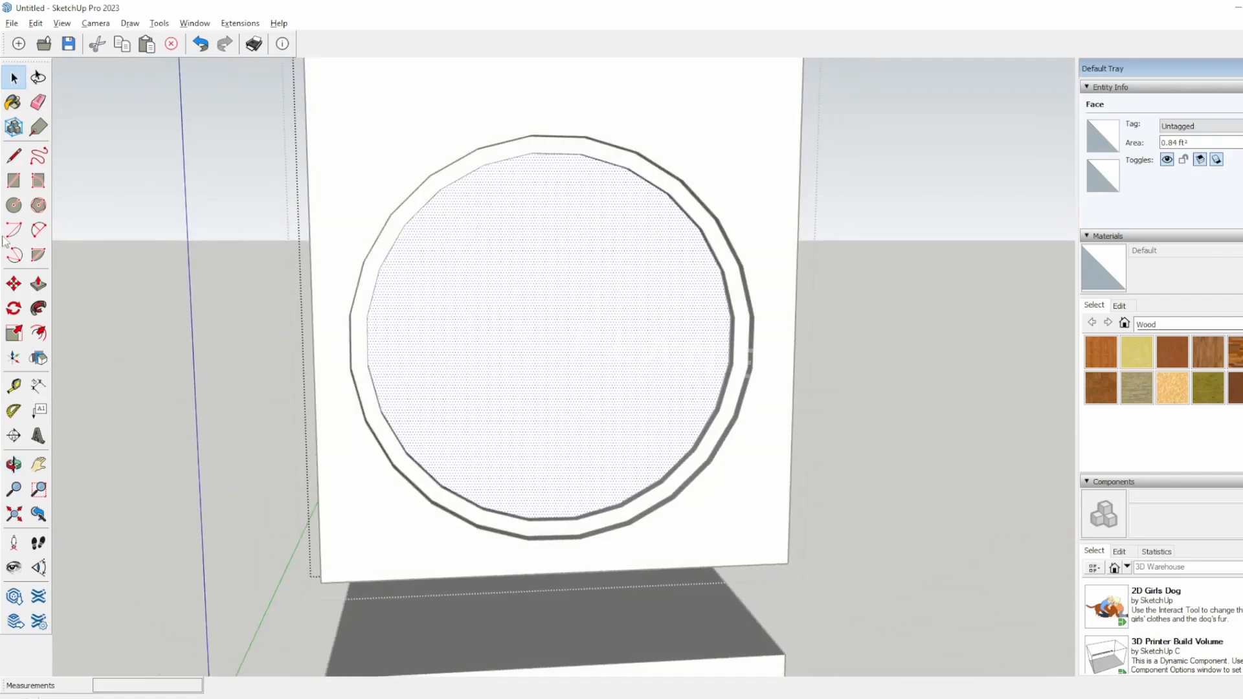
pyautogui.click(24, 211)
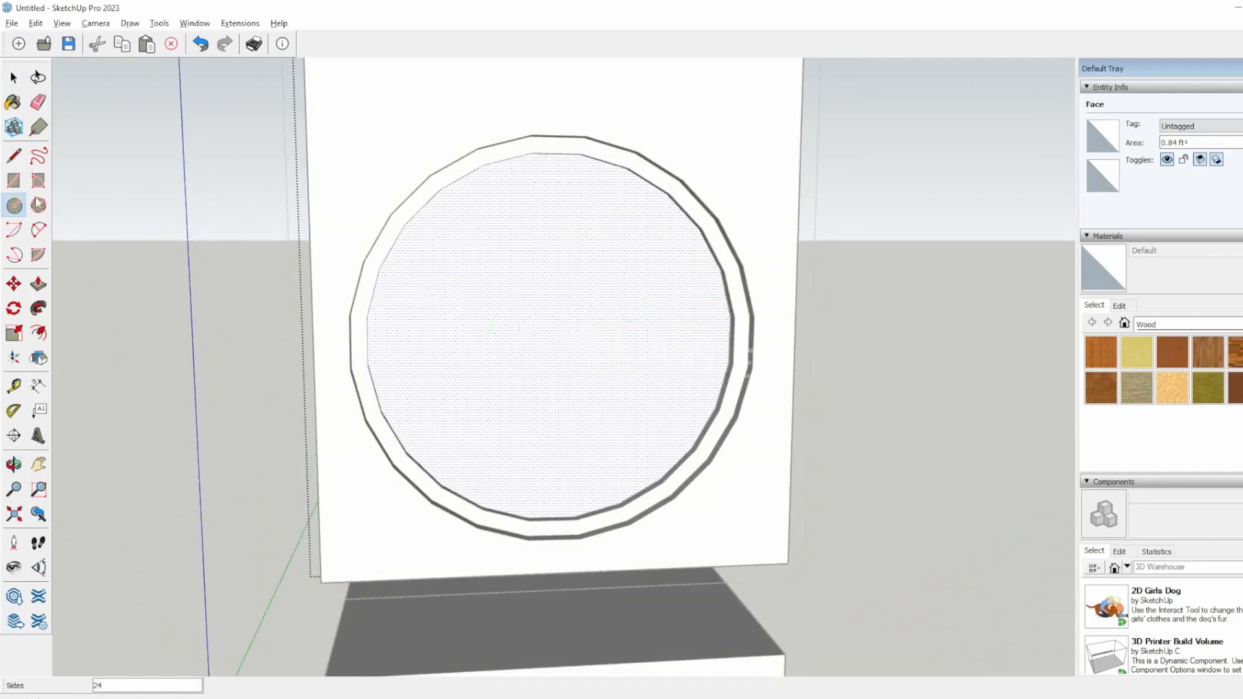
pyautogui.press('space')
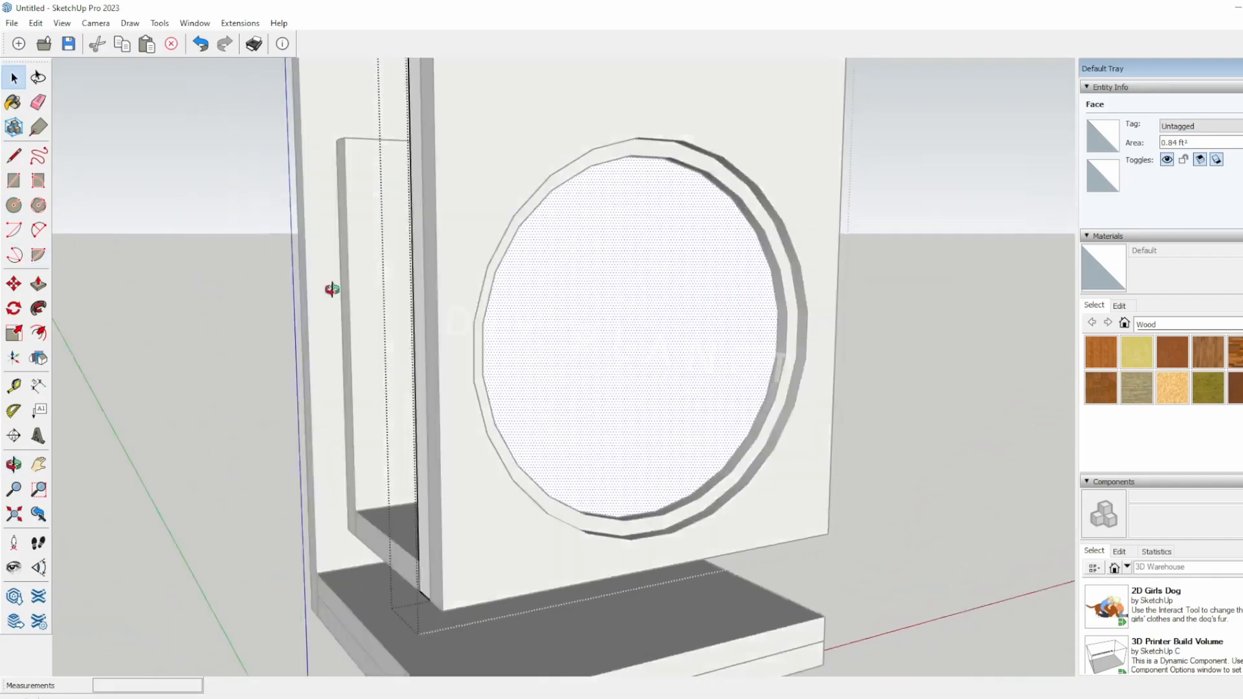
pyautogui.press('space')
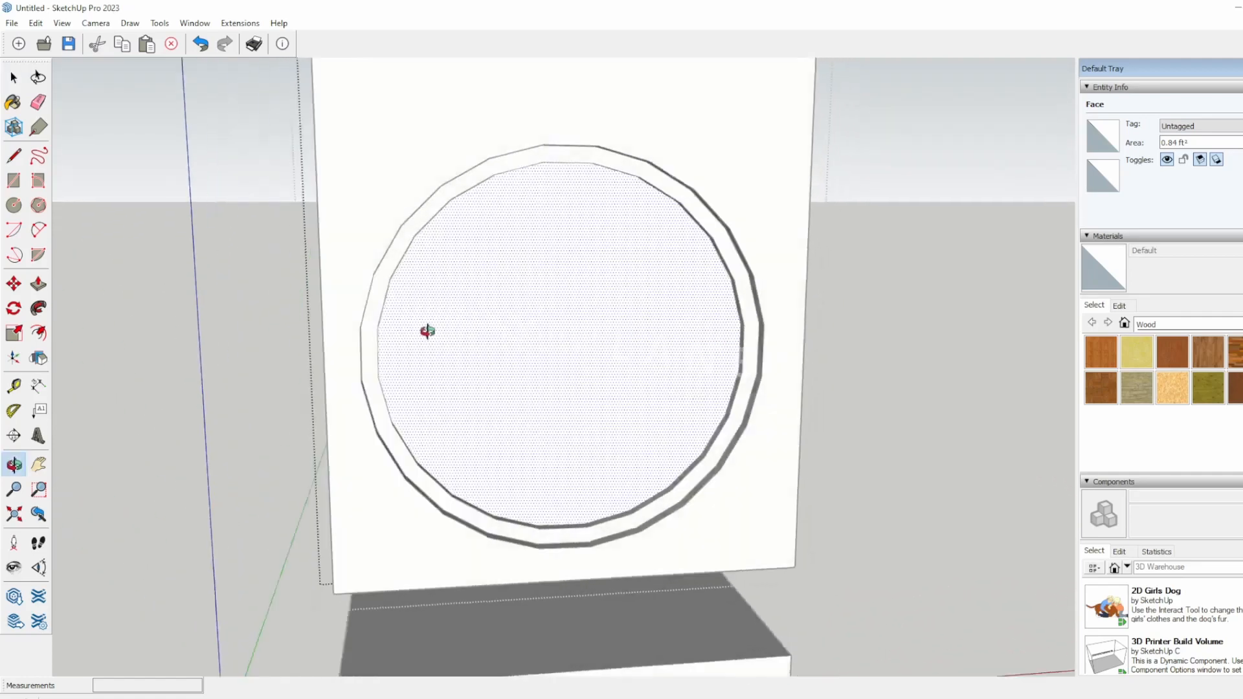
pyautogui.click(66, 273)
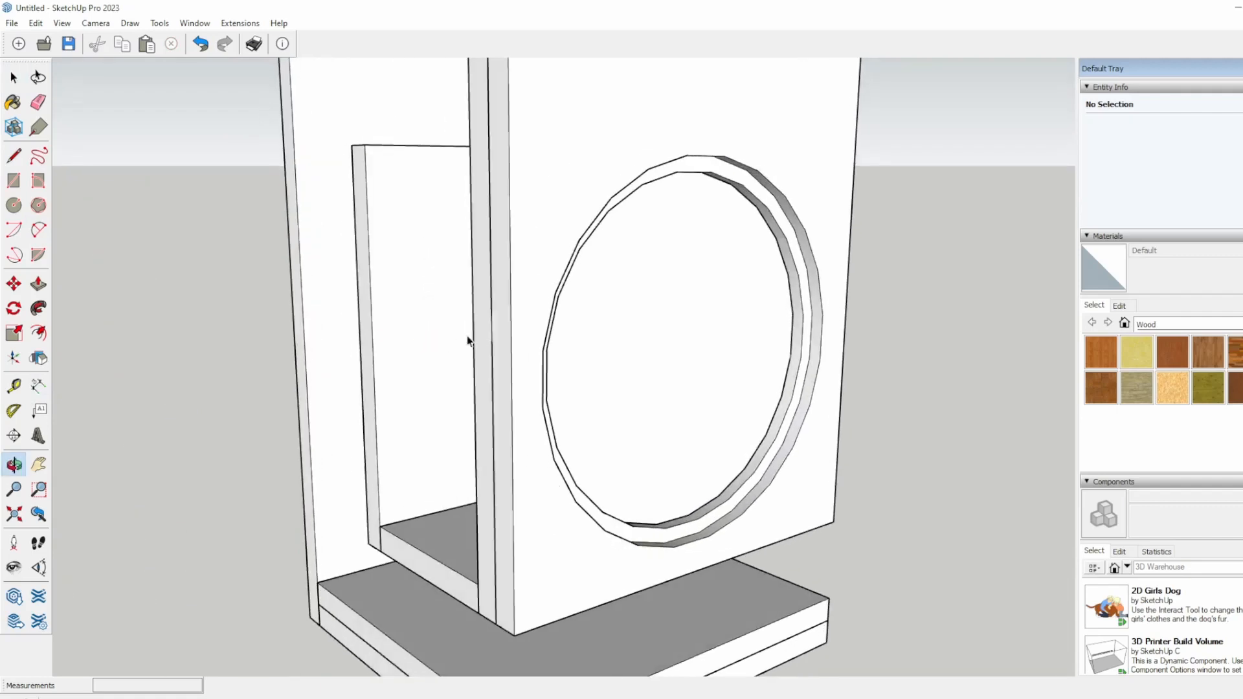
pyautogui.press('o')
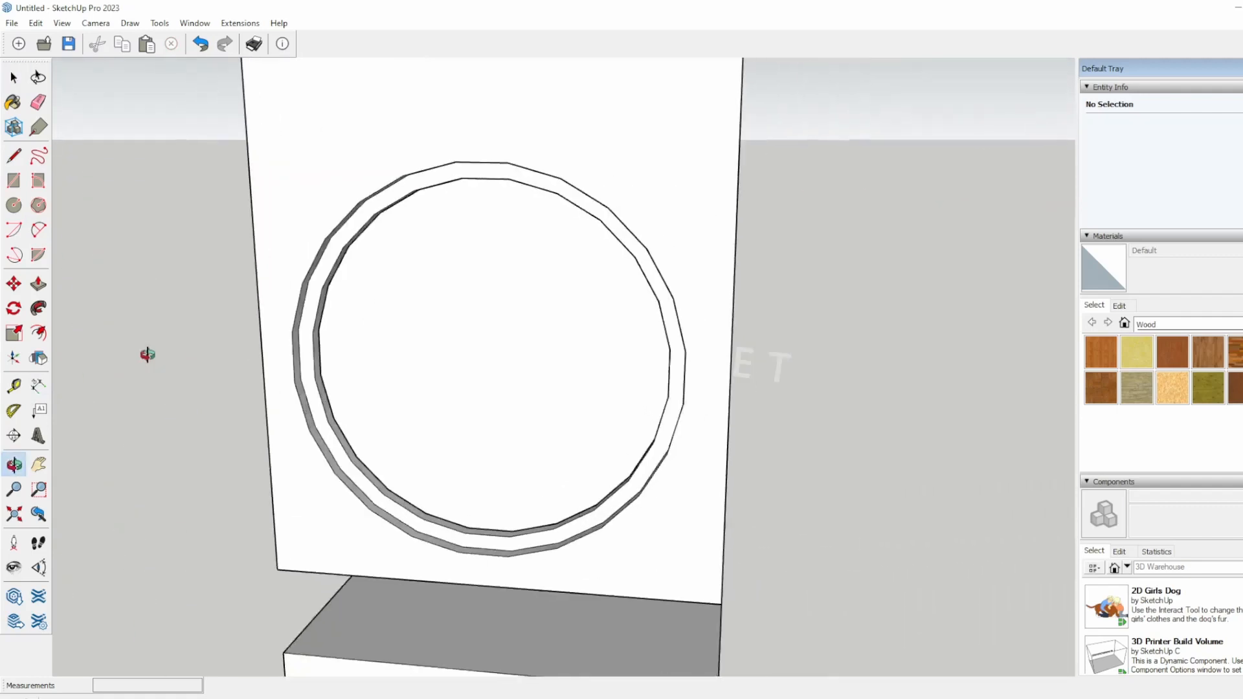
pyautogui.moveTo(148, 355); pyautogui.dragTo(174, 300, button='middle')
pyautogui.scroll(-2, 291, 329)
pyautogui.moveTo(288, 328); pyautogui.dragTo(463, 369, button='middle')
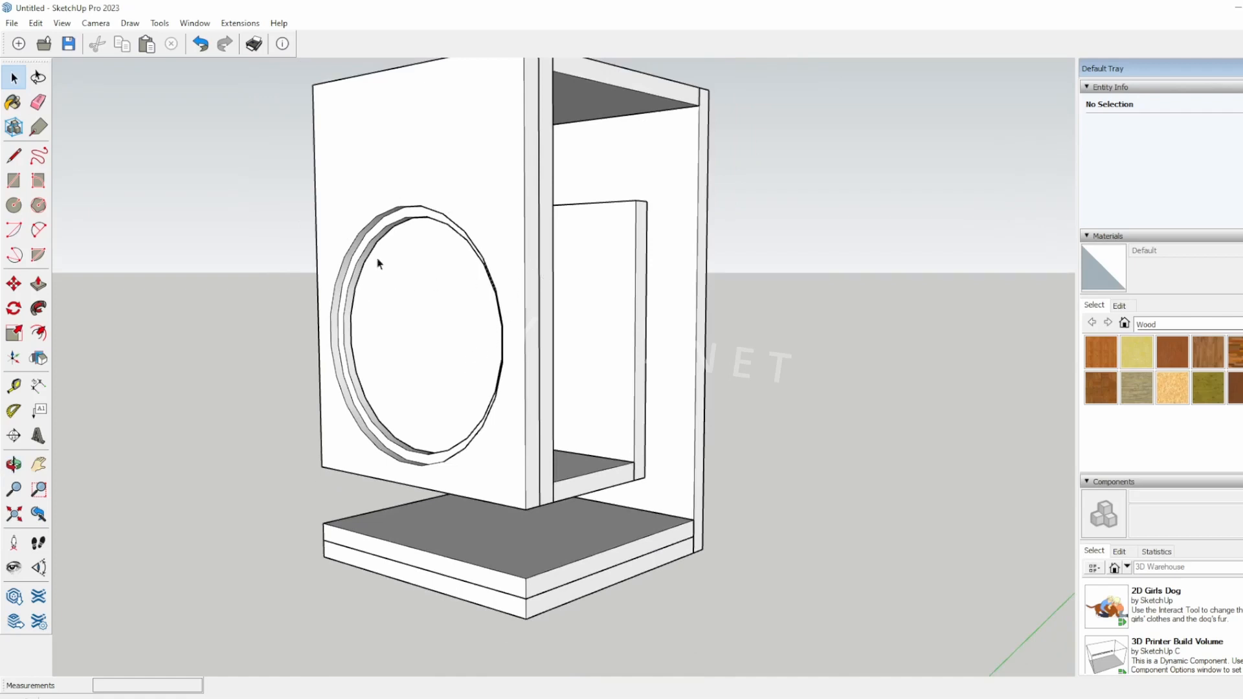
pyautogui.moveTo(378, 259); pyautogui.dragTo(588, 287, button='middle')
pyautogui.keyDown('shift'); pyautogui.moveTo(421, 292); pyautogui.dragTo(402, 363, button='middle'); pyautogui.keyUp('shift')
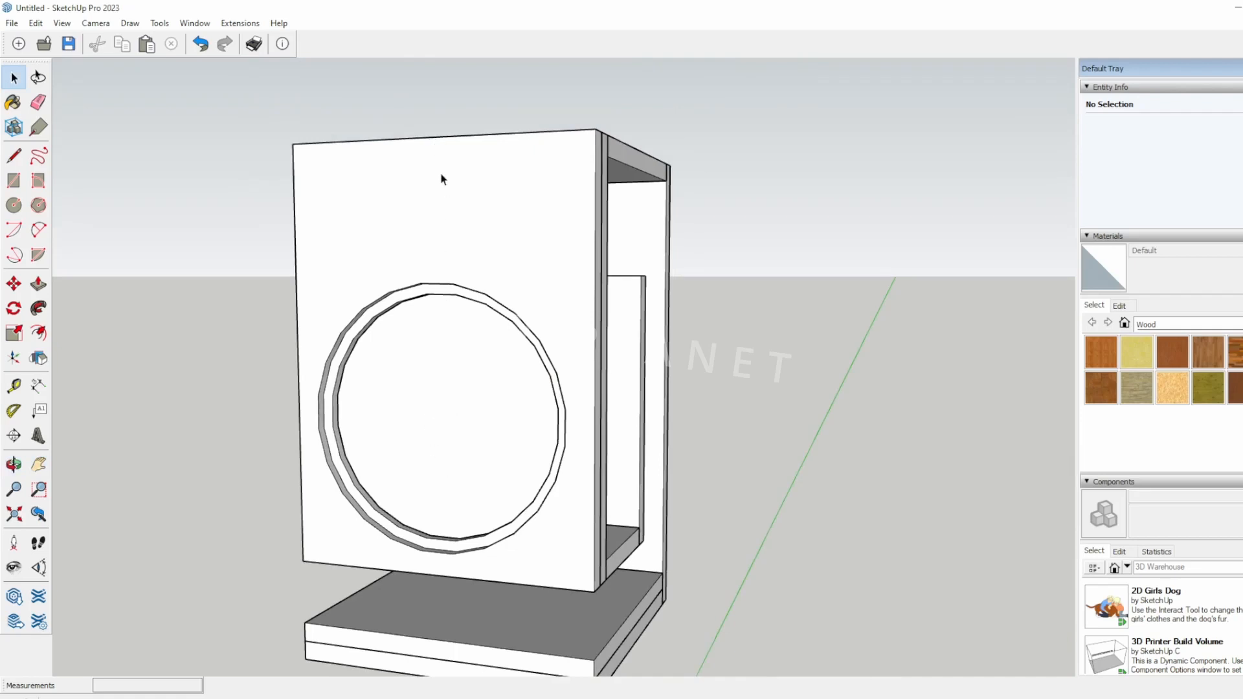
# - Place a vertical guide midway across the outer front panel and a horizontal guide across the speaker opening, about 213 mm below the top edge
pyautogui.click(288, 254)
pyautogui.press('space')
pyautogui.press('t')
pyautogui.click(295, 250)
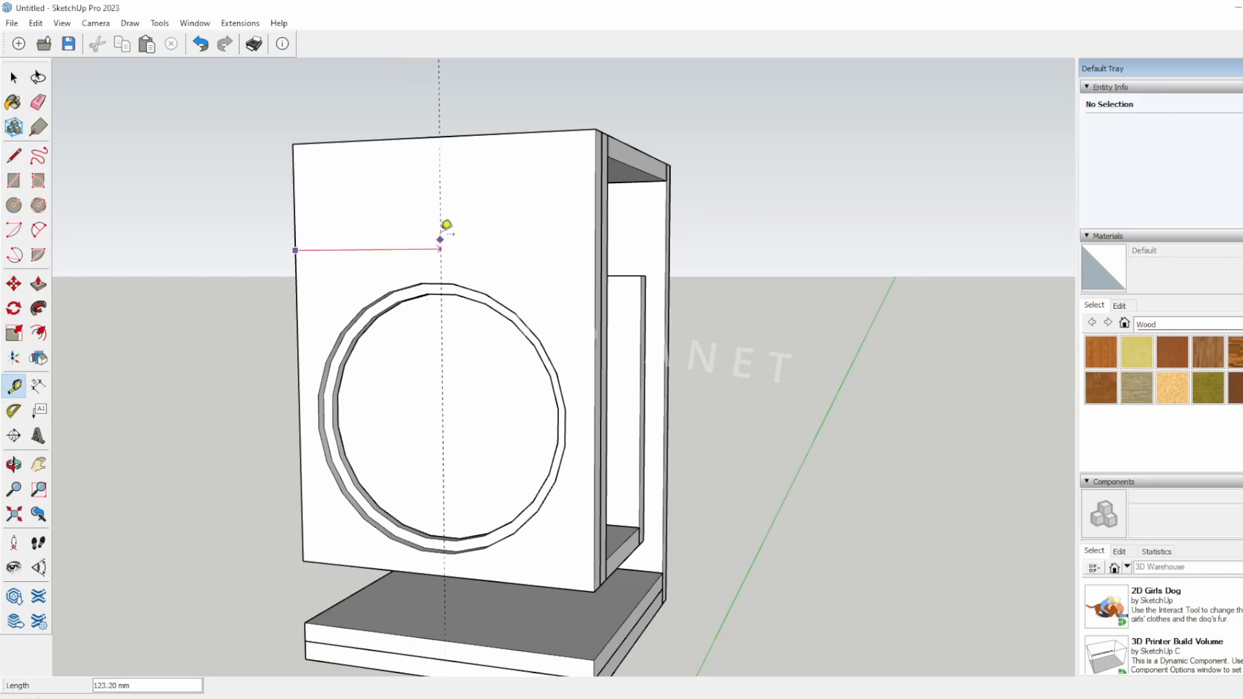
pyautogui.click(435, 134)
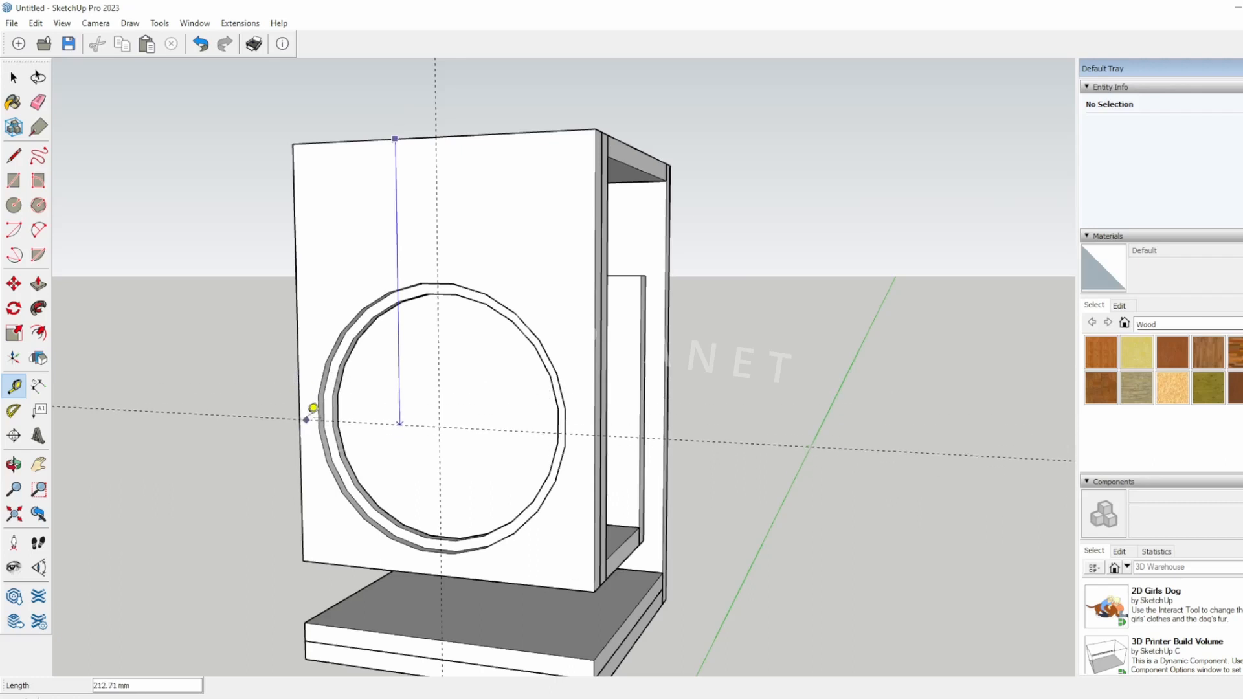
pyautogui.click(301, 413)
pyautogui.moveTo(317, 416); pyautogui.dragTo(453, 396, button='middle')
pyautogui.press('space')
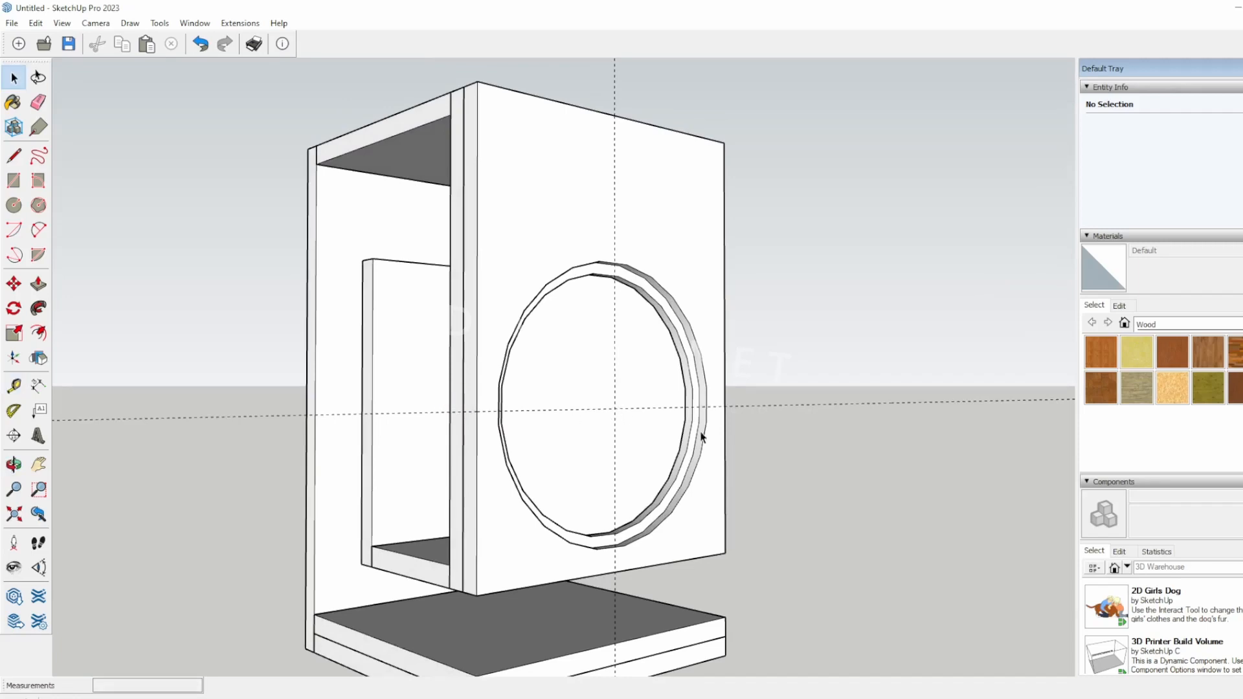
pyautogui.moveTo(694, 434); pyautogui.dragTo(554, 475, button='middle')
pyautogui.moveTo(725, 421)
pyautogui.mouseDown(button='middle')
pyautogui.moveTo(583, 445)
pyautogui.moveTo(490, 437)
pyautogui.mouseUp(button='middle')
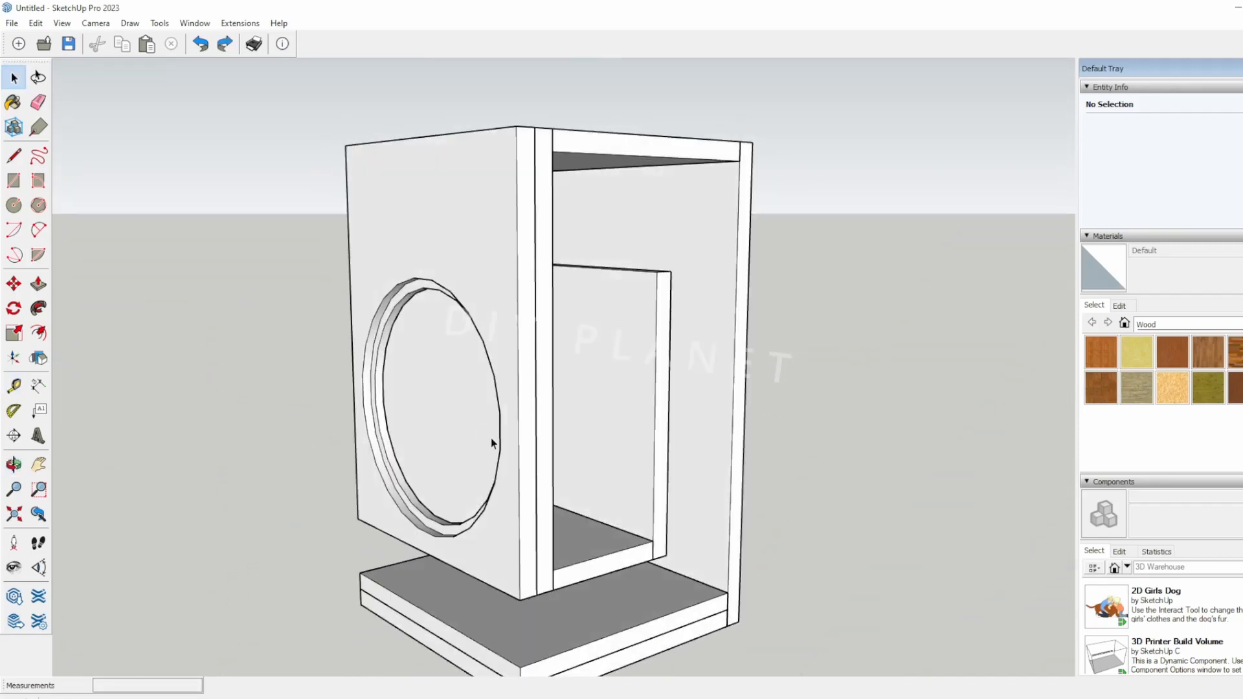
# - Open the inner front panel's group for editing
pyautogui.click(546, 450)
pyautogui.moveTo(501, 458); pyautogui.dragTo(808, 443, button='middle')
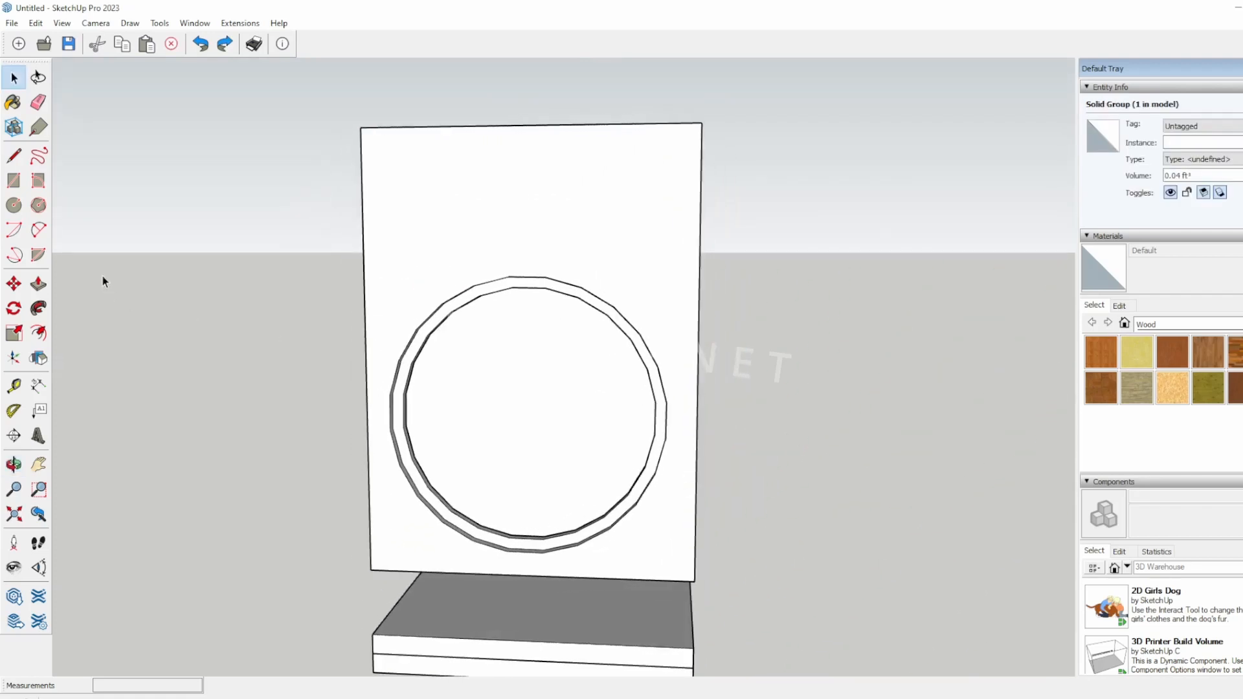
pyautogui.moveTo(485, 355); pyautogui.dragTo(632, 397, button='middle')
pyautogui.doubleClick(632, 398)
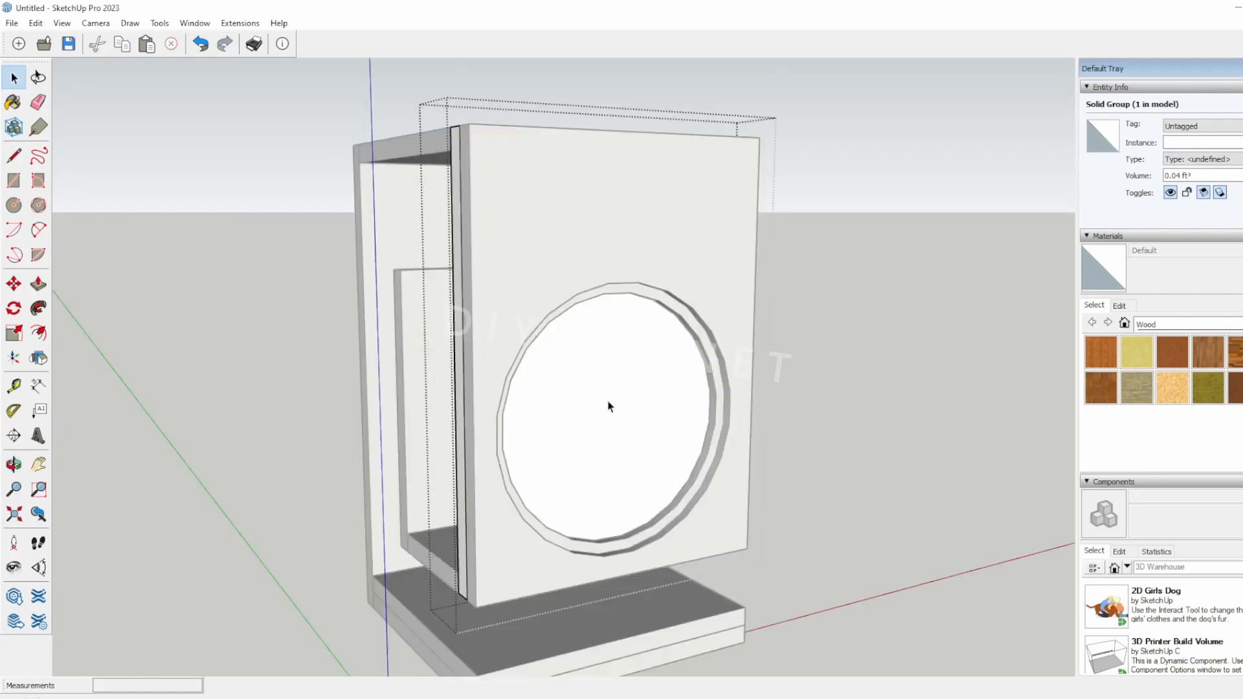
# - Draw a circle of about 93 mm radius on the inner front panel's face, matching the opening in the outer front panel
pyautogui.press('c')
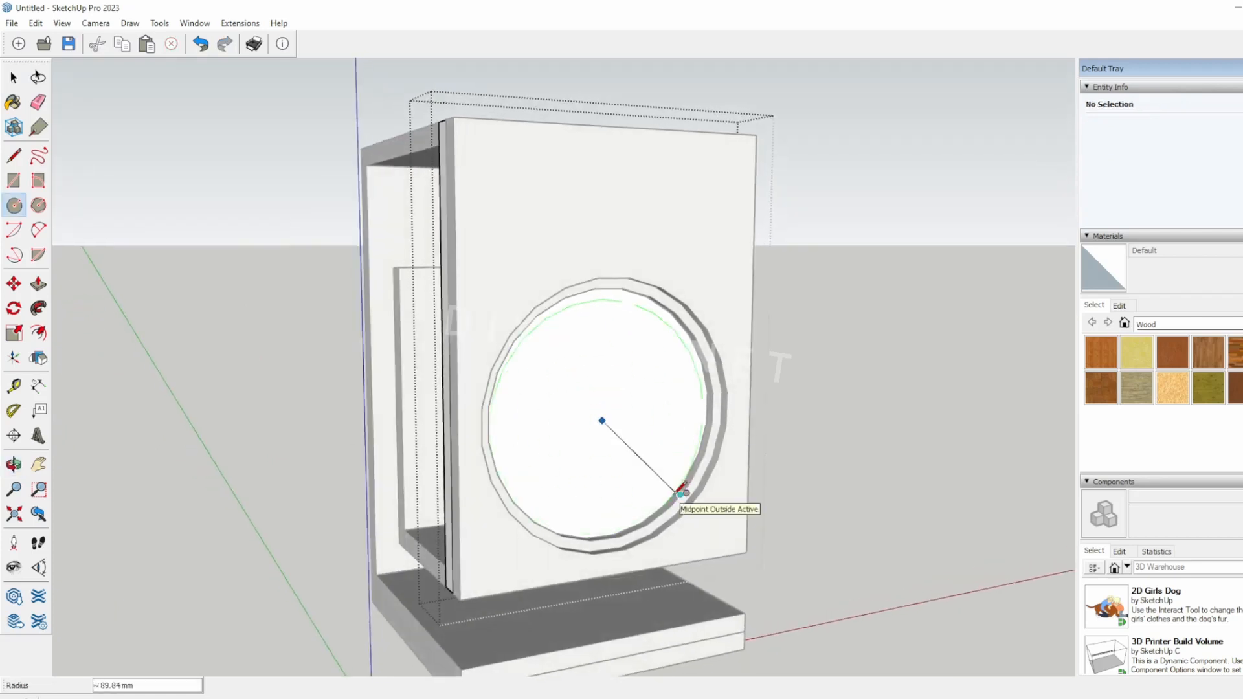
pyautogui.moveTo(673, 491); pyautogui.dragTo(538, 467, button='middle')
pyautogui.press('Escape')
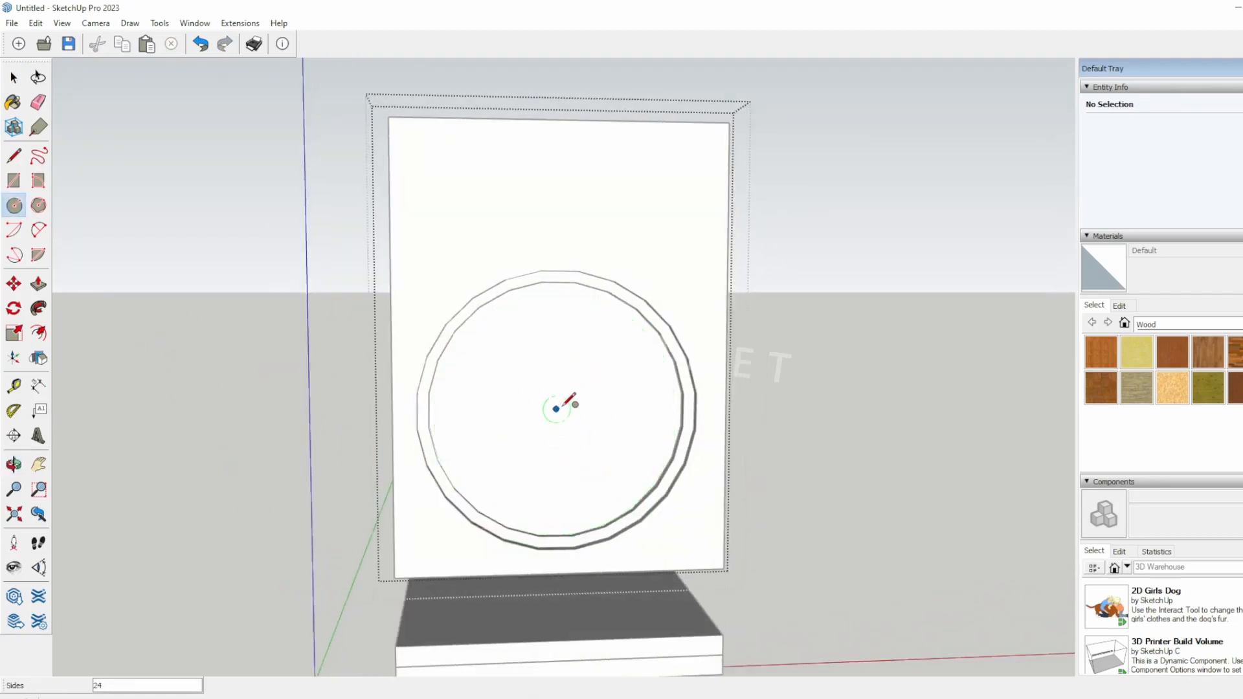
pyautogui.click(557, 409)
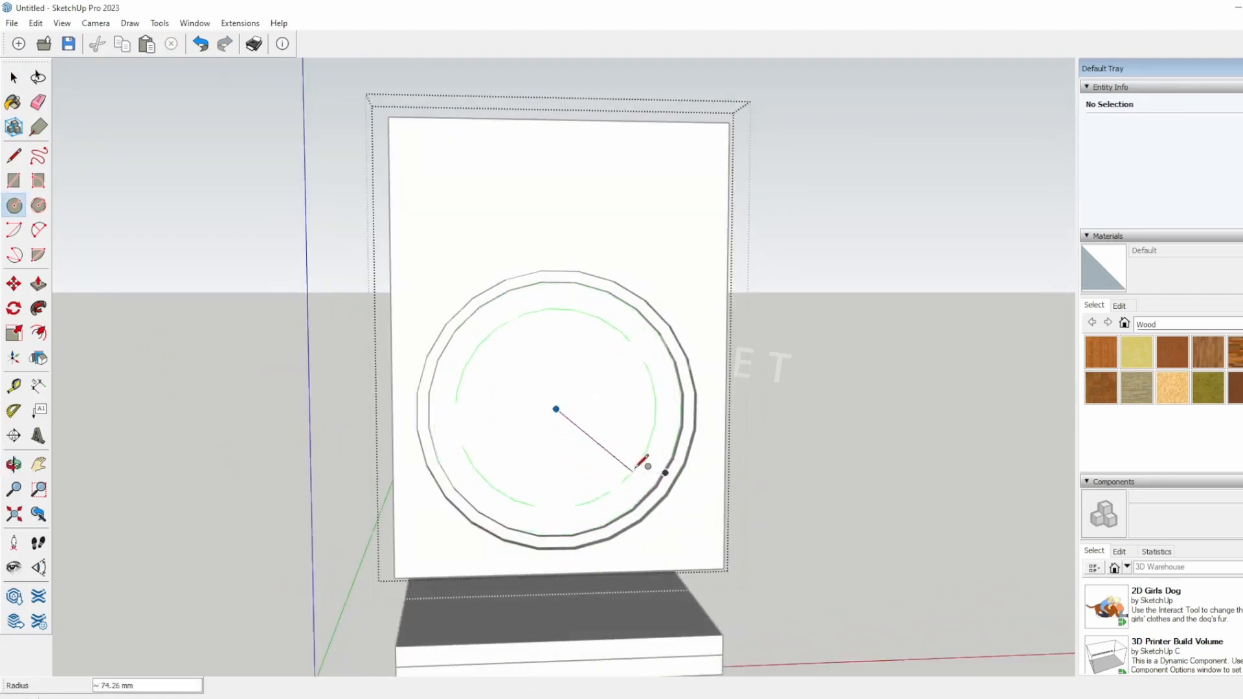
pyautogui.moveTo(569, 460); pyautogui.dragTo(723, 486, button='middle')
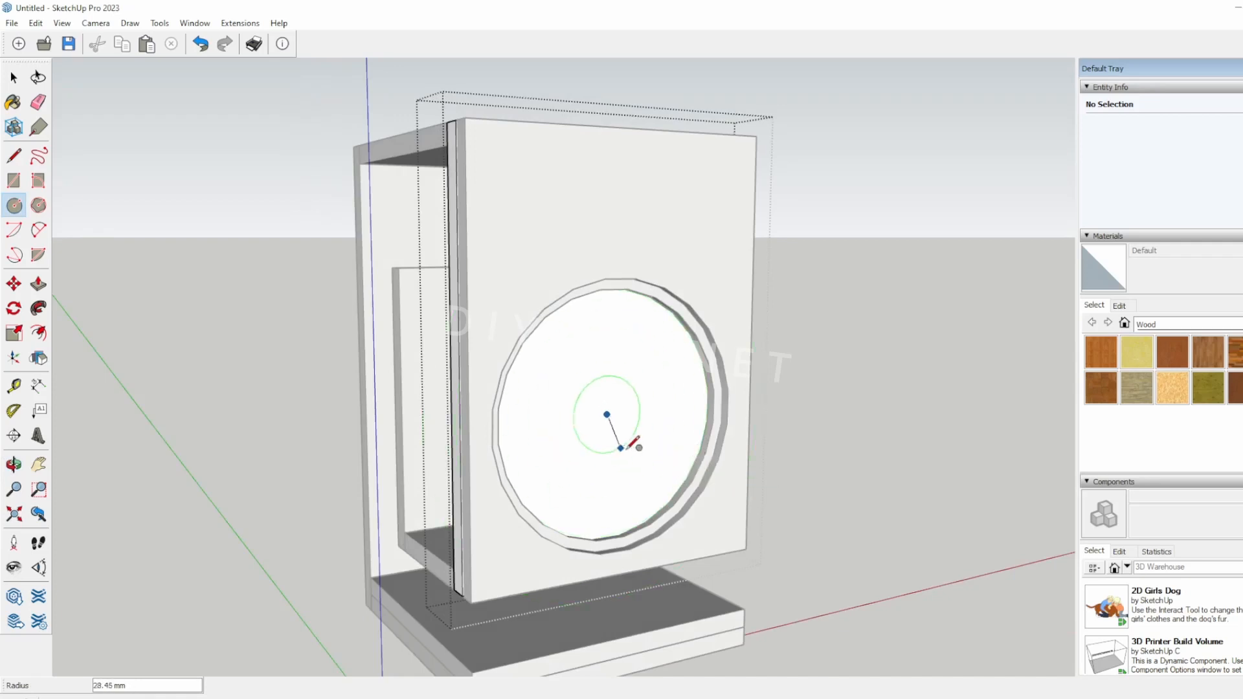
pyautogui.moveTo(644, 466); pyautogui.dragTo(583, 469, button='middle')
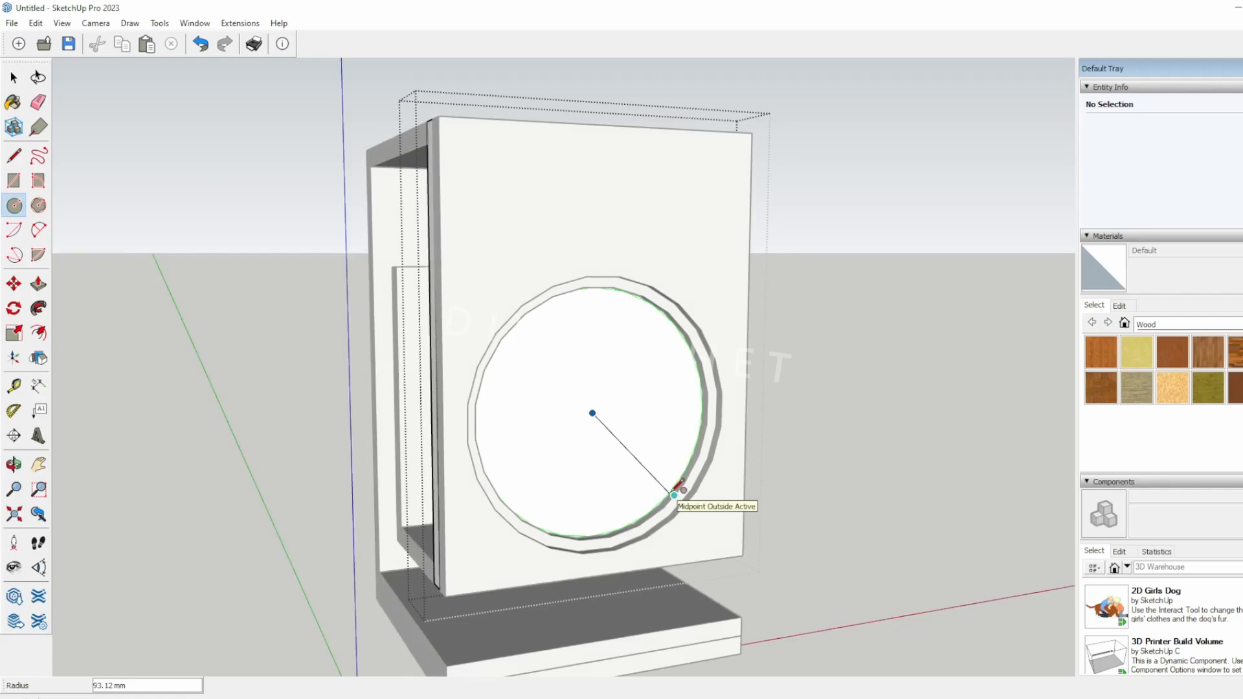
pyautogui.moveTo(447, 570); pyautogui.dragTo(674, 533, button='middle')
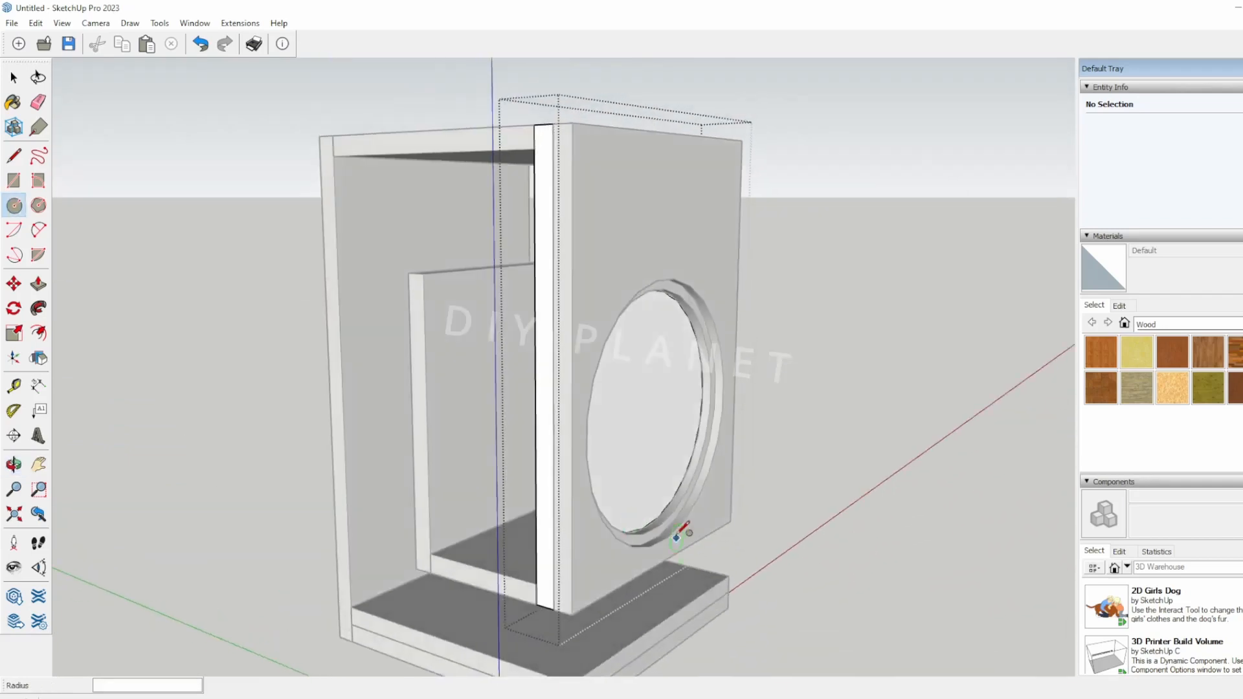
# - Try to push the circular face 15 mm through the inner front panel
pyautogui.press('p')
pyautogui.click(617, 431)
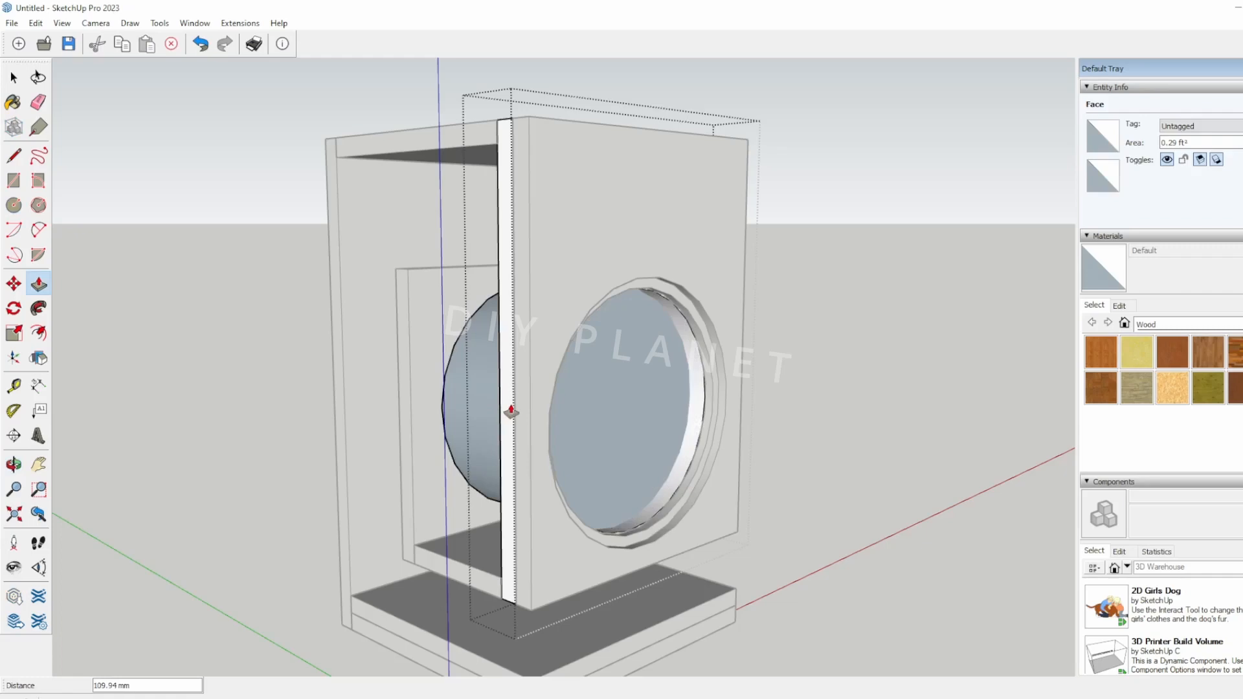
pyautogui.moveTo(511, 411); pyautogui.dragTo(677, 421, button='middle')
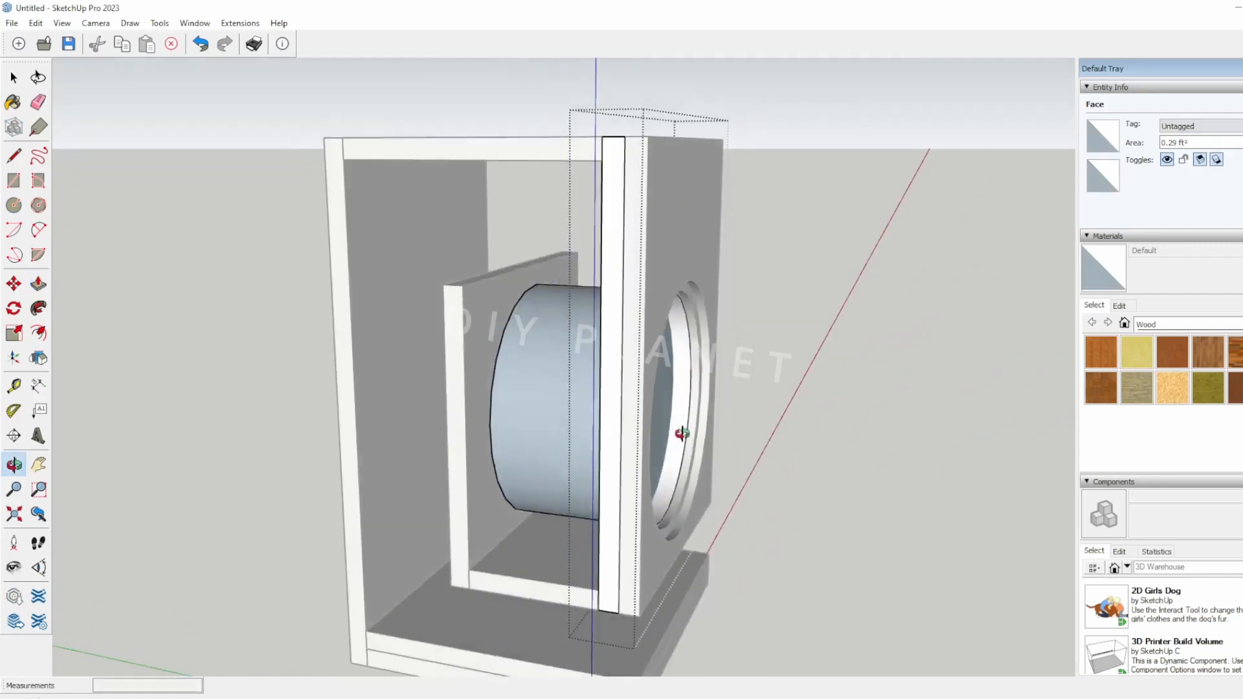
pyautogui.click(600, 432)
pyautogui.moveTo(804, 482); pyautogui.dragTo(577, 439, button='middle')
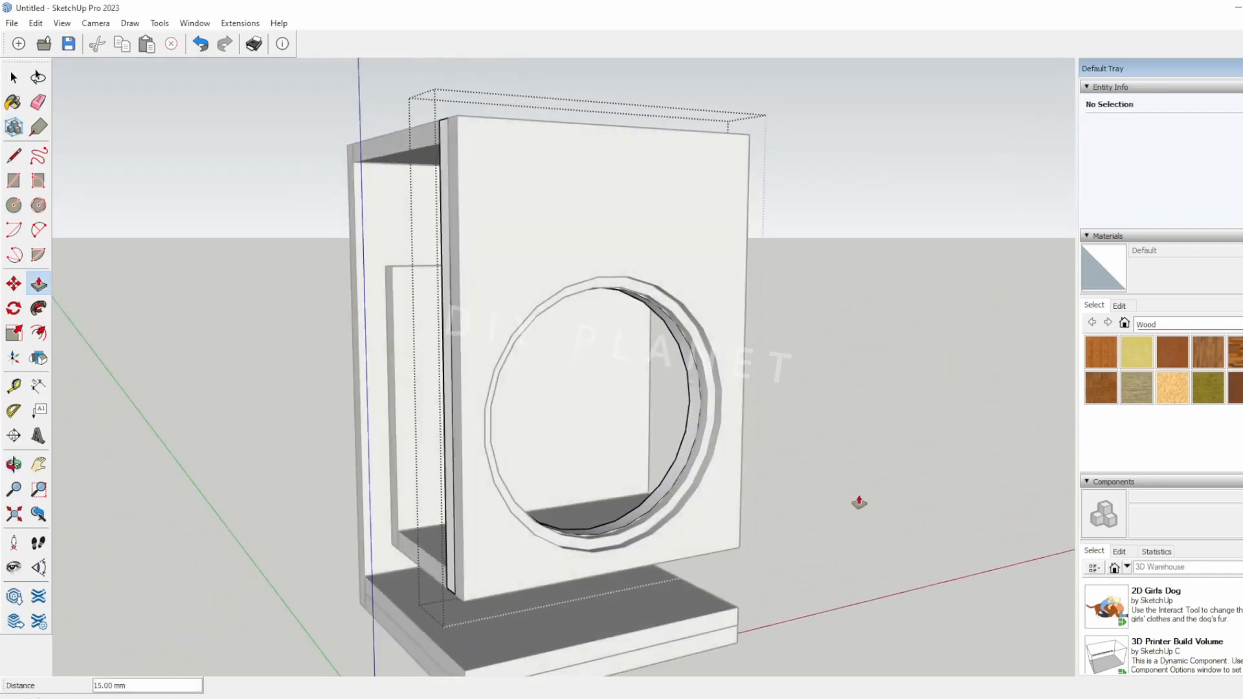
pyautogui.moveTo(825, 494)
pyautogui.mouseDown(button='middle')
pyautogui.moveTo(1049, 514)
pyautogui.moveTo(993, 519)
pyautogui.mouseUp(button='middle')
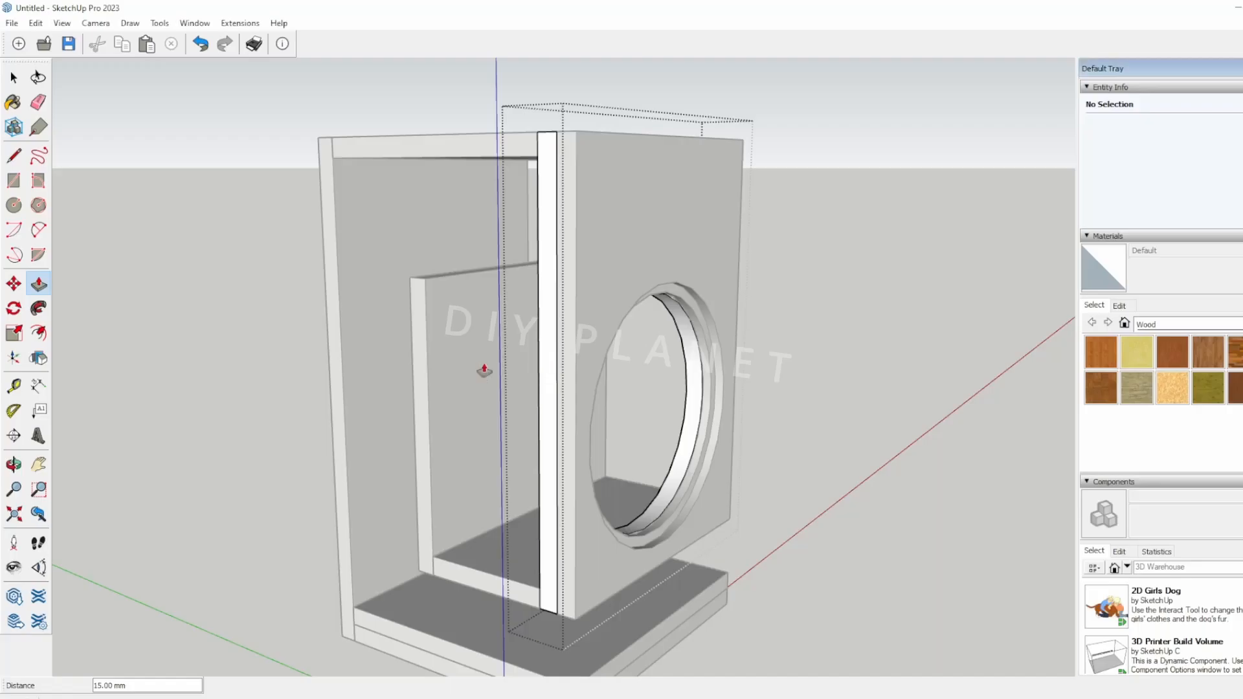
pyautogui.hotkey('ctrl', 'z')
# - Offset the circular edge on the inner front panel slightly inward with the Offset tool
pyautogui.moveTo(818, 422); pyautogui.dragTo(602, 392, button='middle')
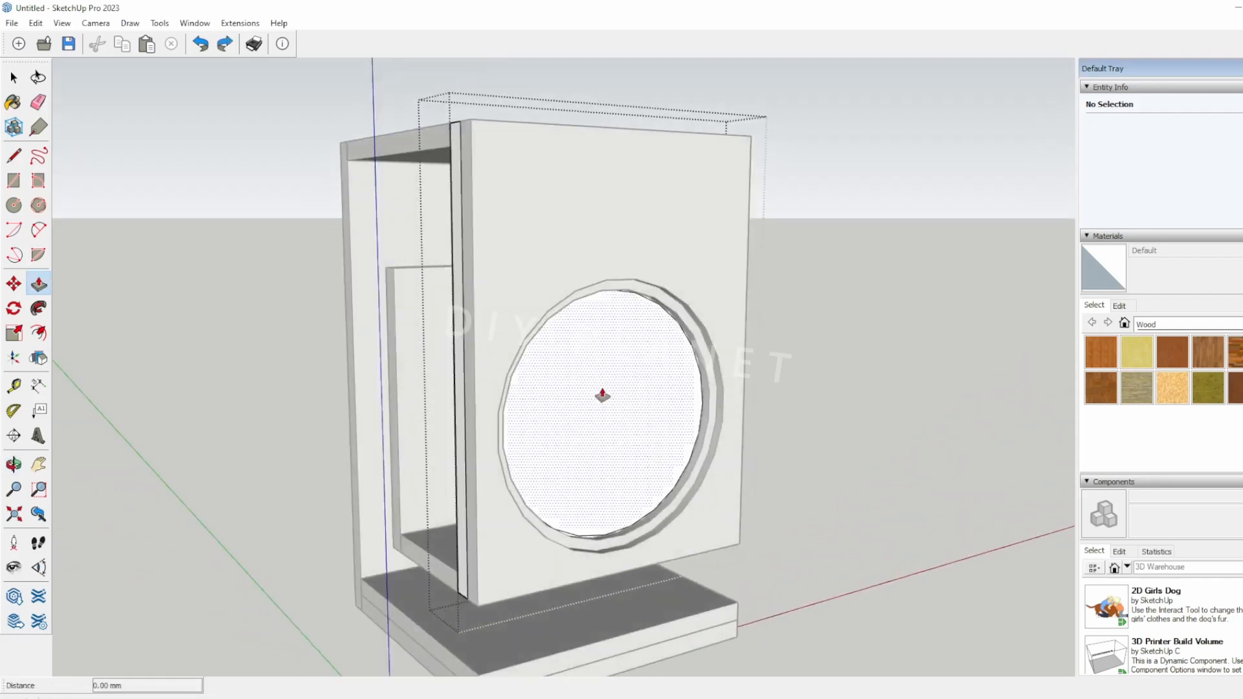
pyautogui.click(40, 335)
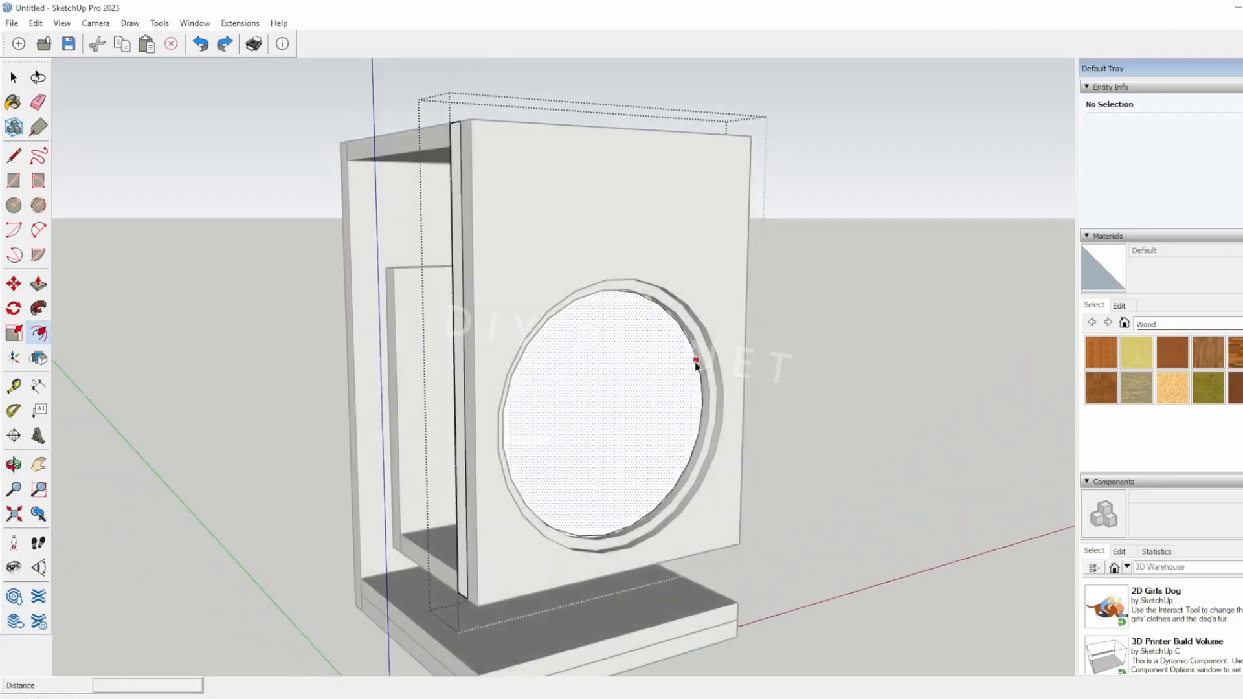
pyautogui.click(700, 356)
pyautogui.click(691, 359)
# - Push the smaller circular face 15 mm through the inner front panel to cut the stepped opening
pyautogui.moveTo(576, 439); pyautogui.dragTo(644, 442, button='middle')
pyautogui.press('p')
pyautogui.click(648, 430)
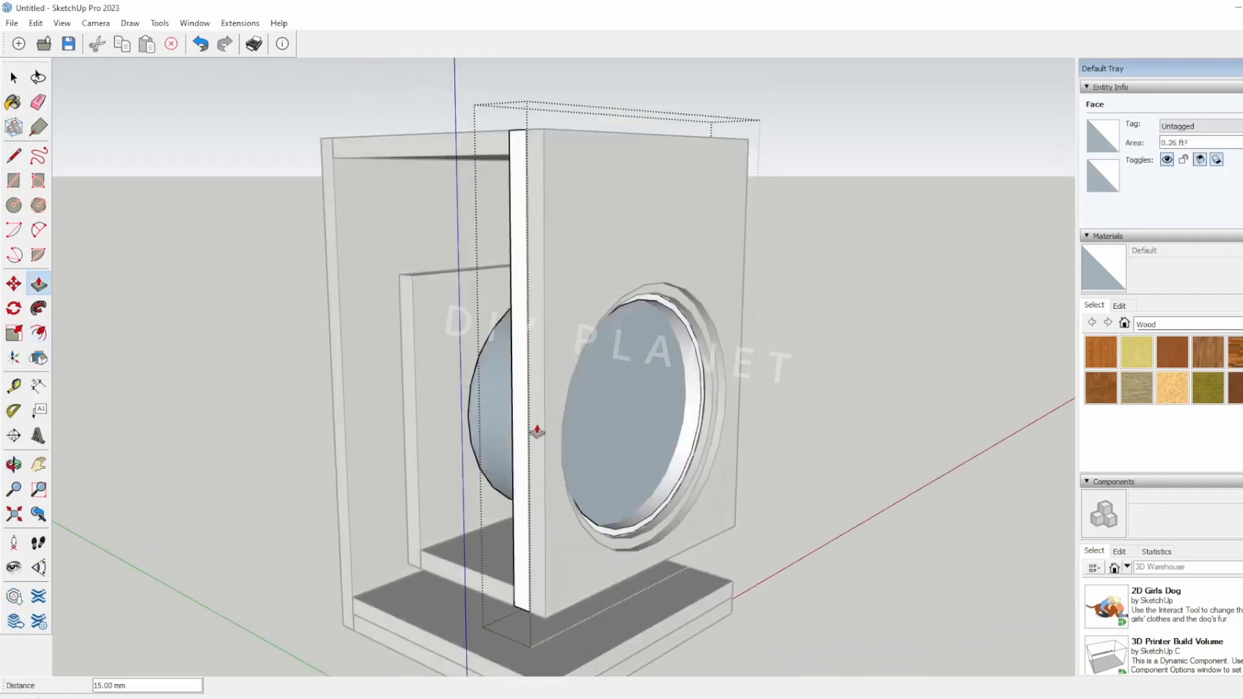
pyautogui.click(514, 433)
# - Measure across the inner edge of the speaker opening
pyautogui.moveTo(514, 433); pyautogui.dragTo(591, 300, button='middle')
pyautogui.press('t')
pyautogui.click(576, 280)
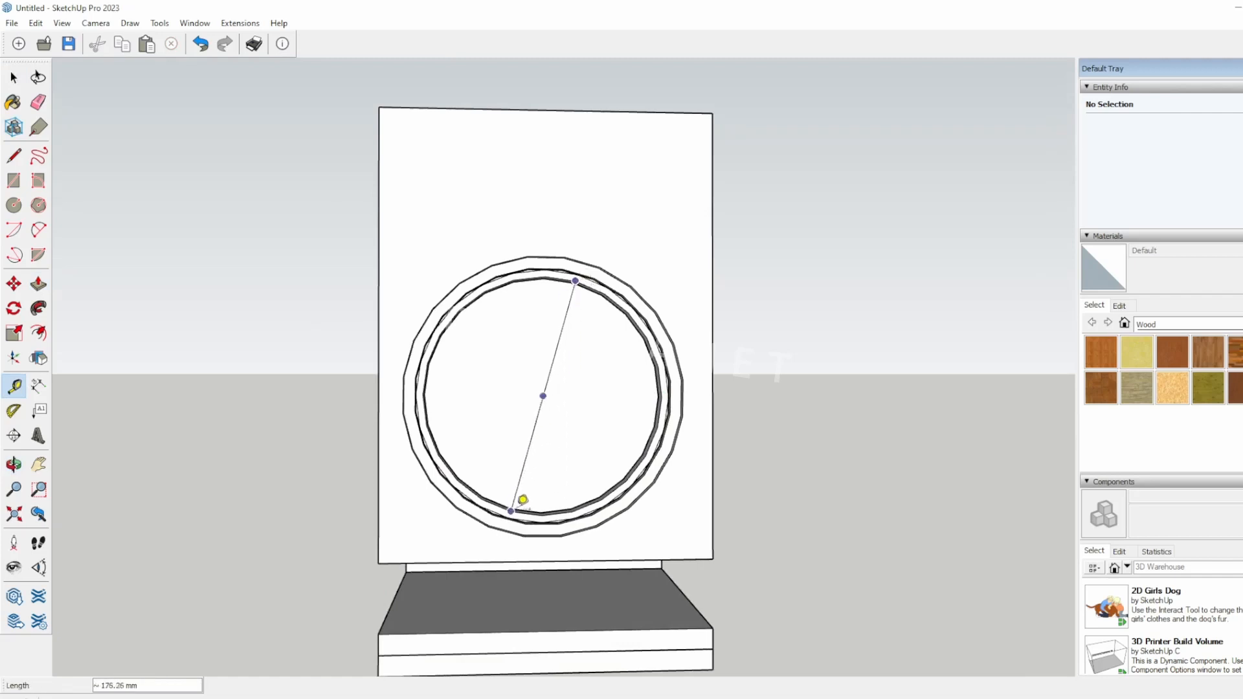
pyautogui.press('space')
# - Change the model's length unit to inches
pyautogui.click(195, 23)
pyautogui.click(234, 96)
pyautogui.click(622, 354)
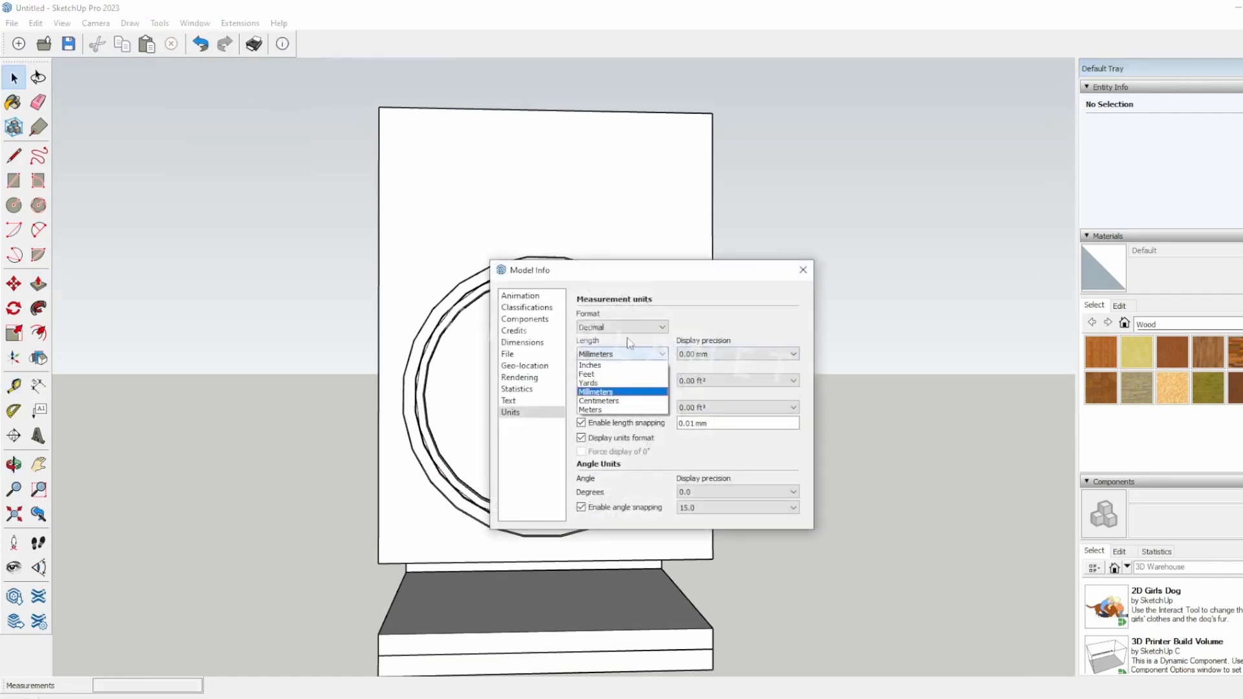
pyautogui.click(599, 365)
pyautogui.click(803, 270)
# - Measure the diameter of the speaker opening's inner edge in inches
pyautogui.moveTo(696, 333); pyautogui.dragTo(1005, 341, button='middle')
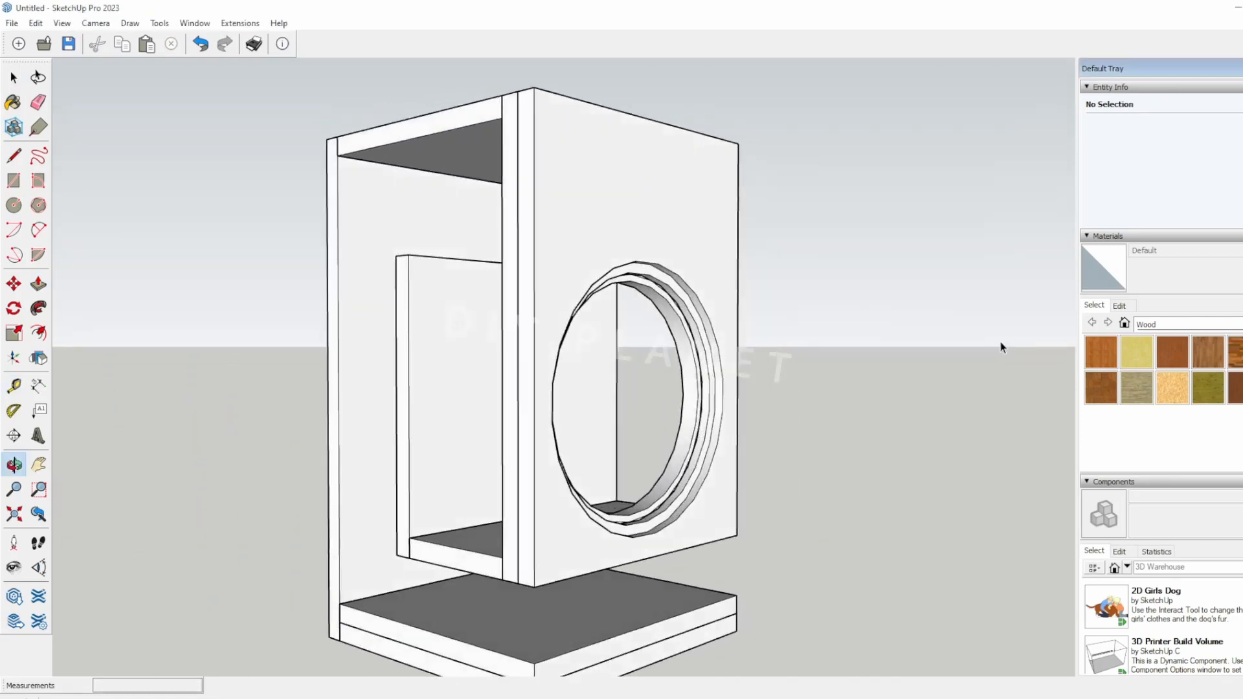
pyautogui.moveTo(634, 311); pyautogui.dragTo(643, 282, button='middle')
pyautogui.click(641, 287)
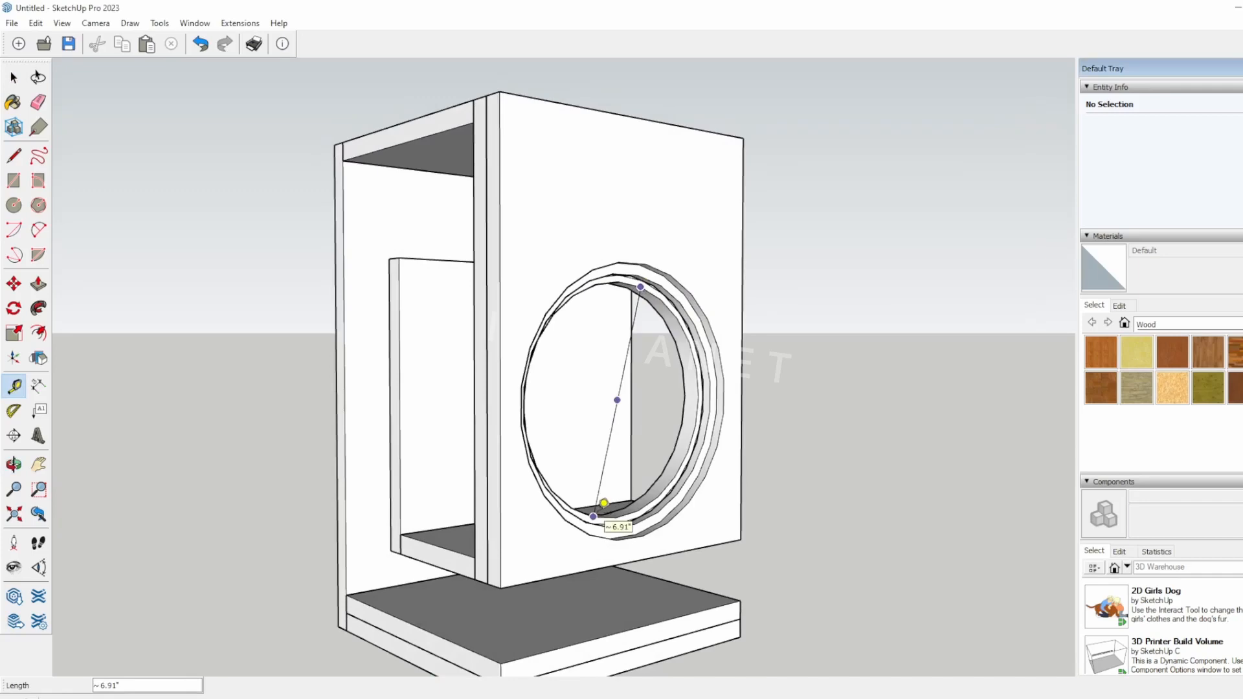
pyautogui.moveTo(679, 494); pyautogui.dragTo(480, 499, button='middle')
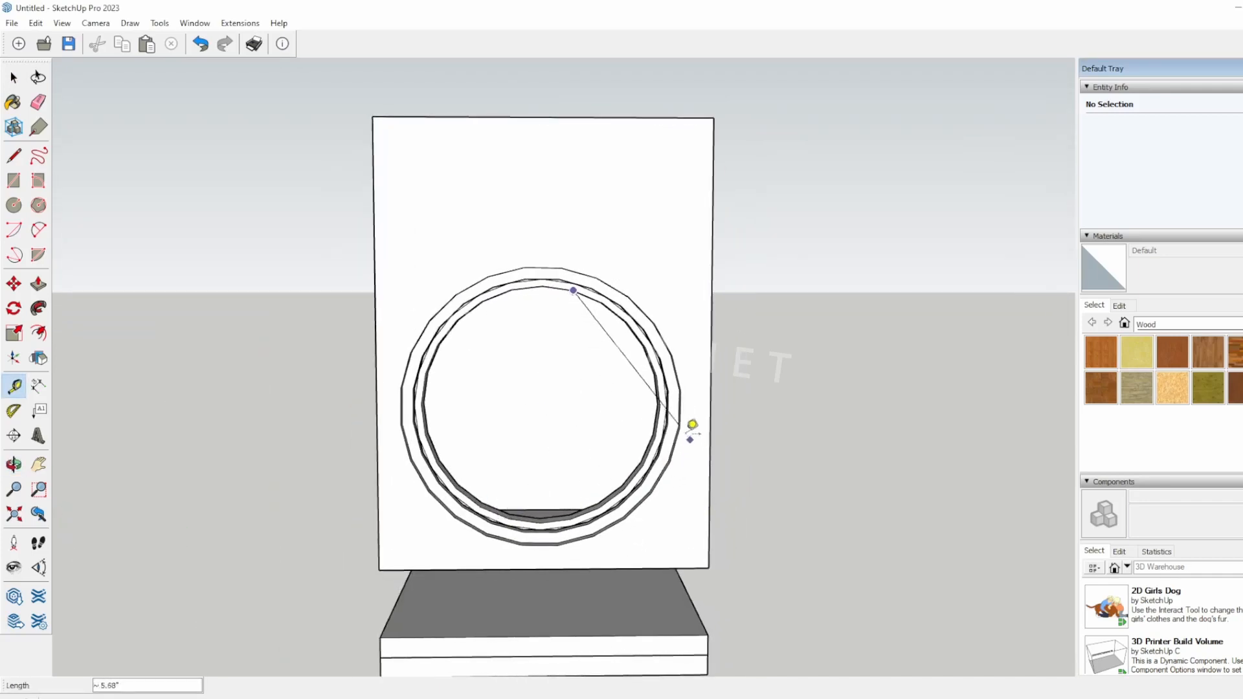
pyautogui.press('space')
# - Switch to the browser to examine the back panel in the speaker box reference drawing, and return to SketchUp
pyautogui.moveTo(692, 431); pyautogui.dragTo(502, 499, button='middle')
pyautogui.moveTo(618, 501); pyautogui.dragTo(753, 516, button='middle')
pyautogui.hotkey('alt', 'Tab')
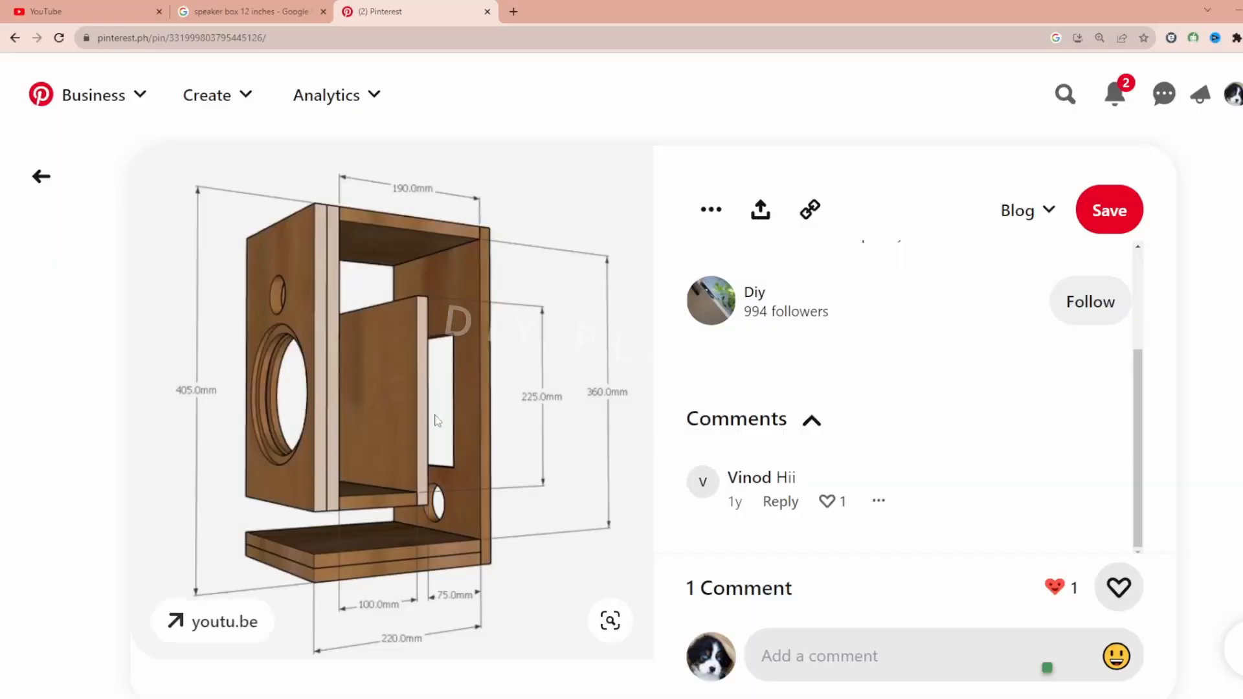
pyautogui.hotkey('alt', 'Tab')
# - Open the back panel's group for editing and place a vertical guide midway across its width
pyautogui.moveTo(868, 502)
pyautogui.mouseDown(button='middle')
pyautogui.moveTo(616, 518)
pyautogui.moveTo(943, 557)
pyautogui.moveTo(868, 574)
pyautogui.mouseUp(button='middle')
pyautogui.moveTo(726, 570); pyautogui.dragTo(596, 569, button='middle')
pyautogui.press('t')
pyautogui.scroll(3, 483, 550)
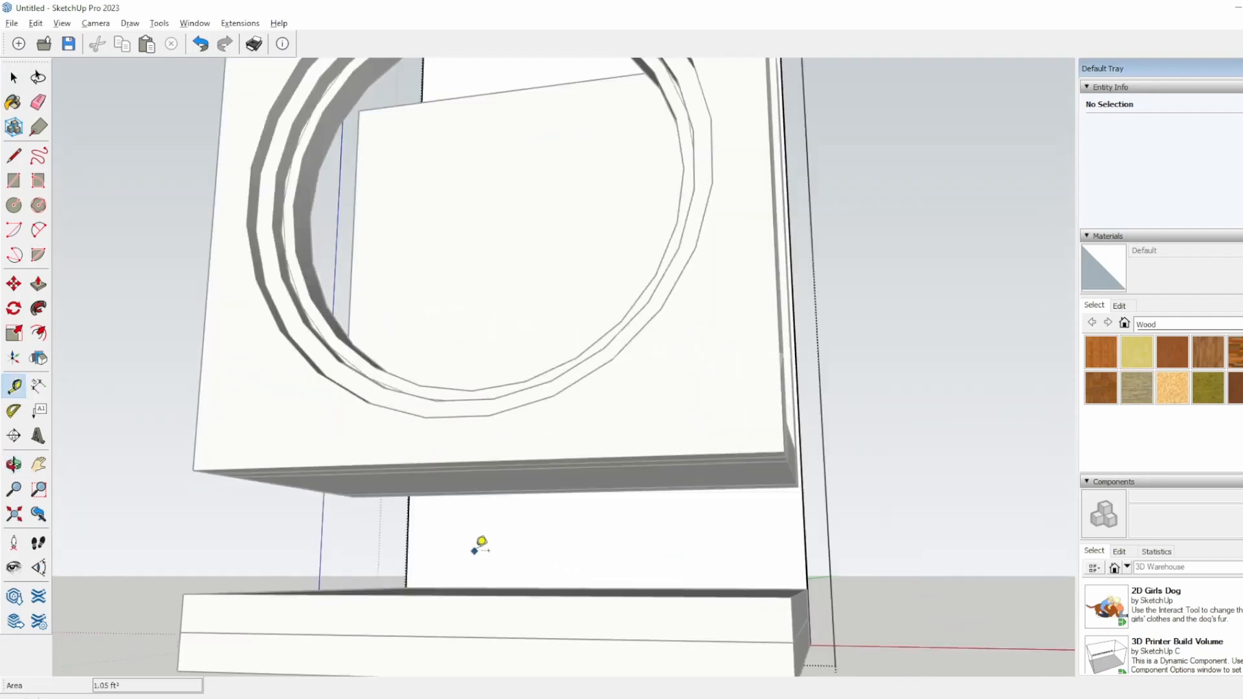
pyautogui.scroll(-2, 438, 534)
pyautogui.click(423, 538)
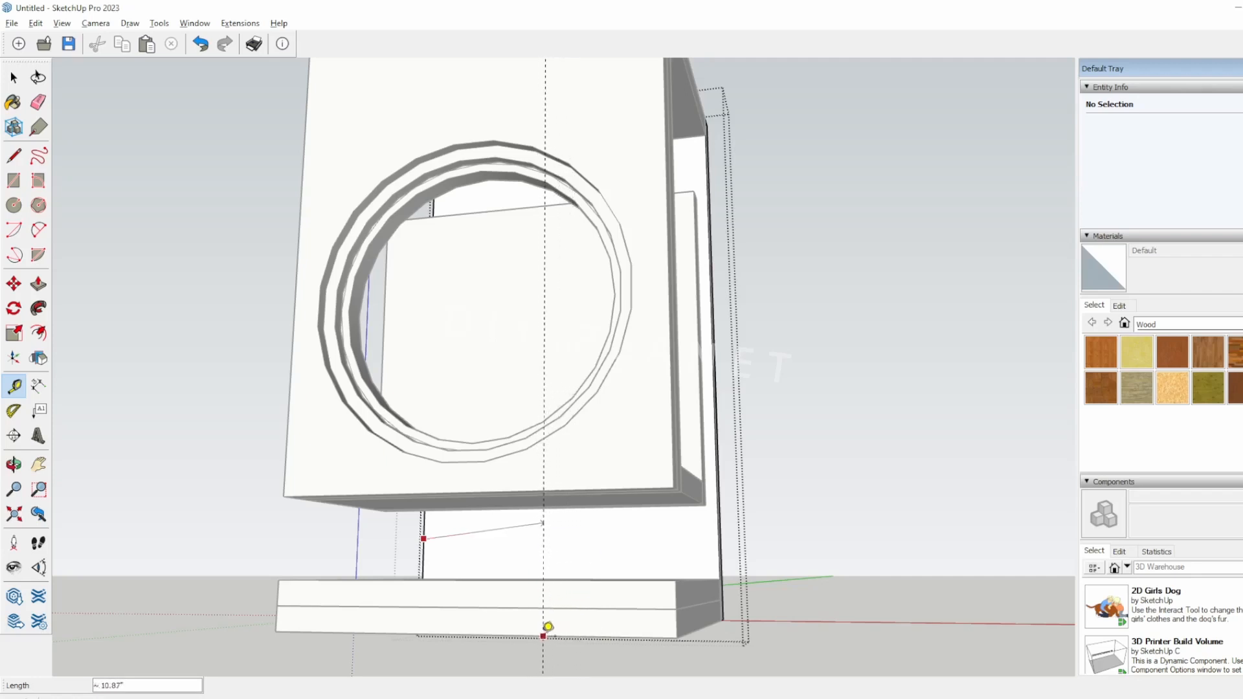
pyautogui.moveTo(601, 260); pyautogui.dragTo(405, 244, button='middle')
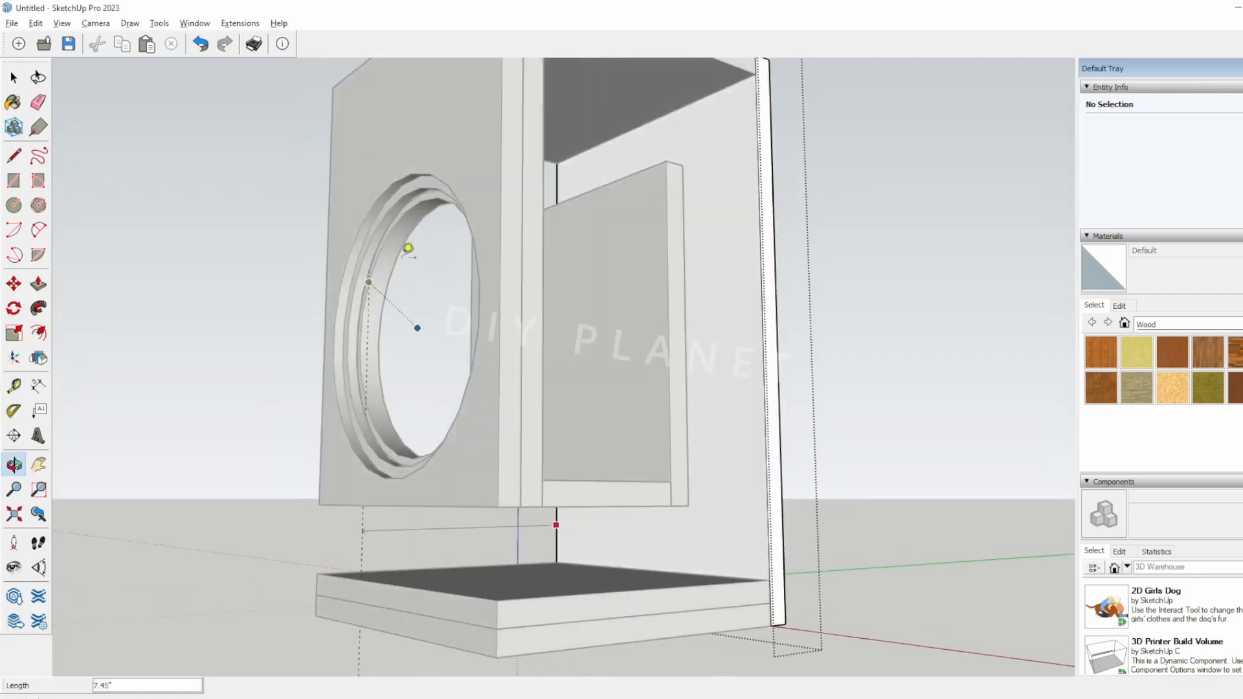
pyautogui.moveTo(775, 273); pyautogui.dragTo(652, 516, button='middle')
pyautogui.press('space')
# - Draw a small circle centred on the vertical guide near the lower end of the back panel's inner face
pyautogui.press('c')
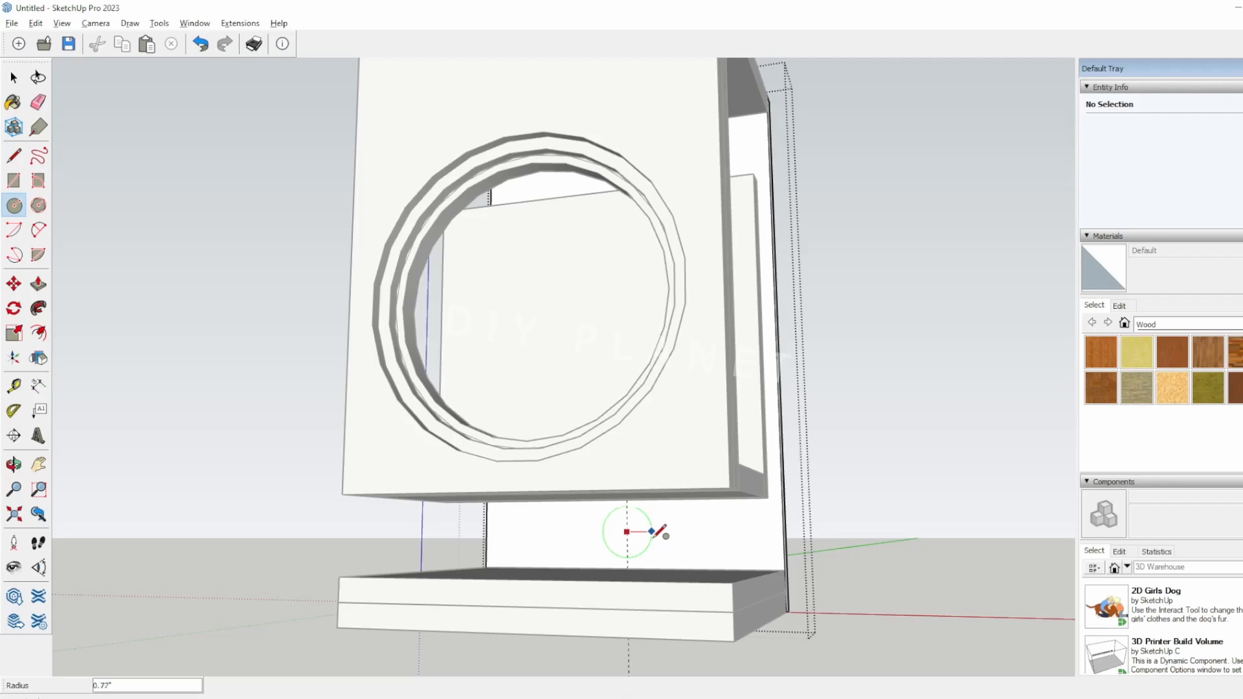
pyautogui.moveTo(727, 527)
pyautogui.mouseDown(button='middle')
pyautogui.moveTo(671, 518)
pyautogui.moveTo(691, 552)
pyautogui.moveTo(716, 527)
pyautogui.mouseUp(button='middle')
pyautogui.click(716, 529)
# - Push the small circular face through the back panel to cut a round hole, and close the group
pyautogui.press('p')
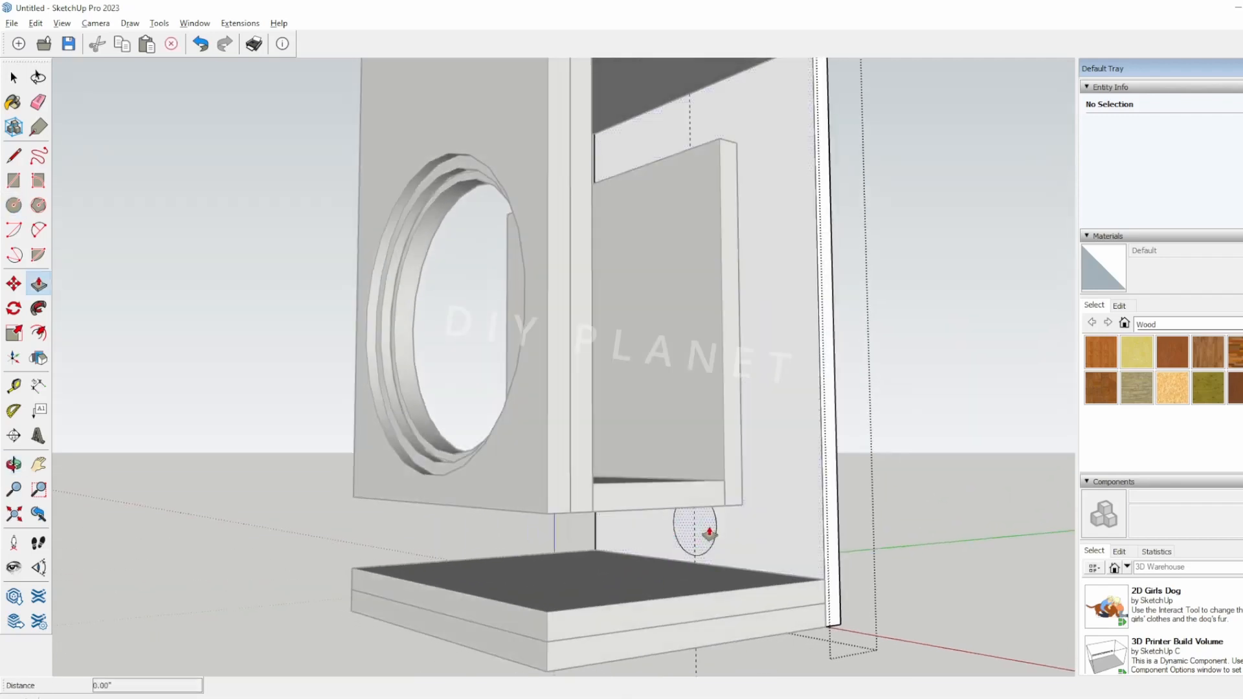
pyautogui.click(707, 528)
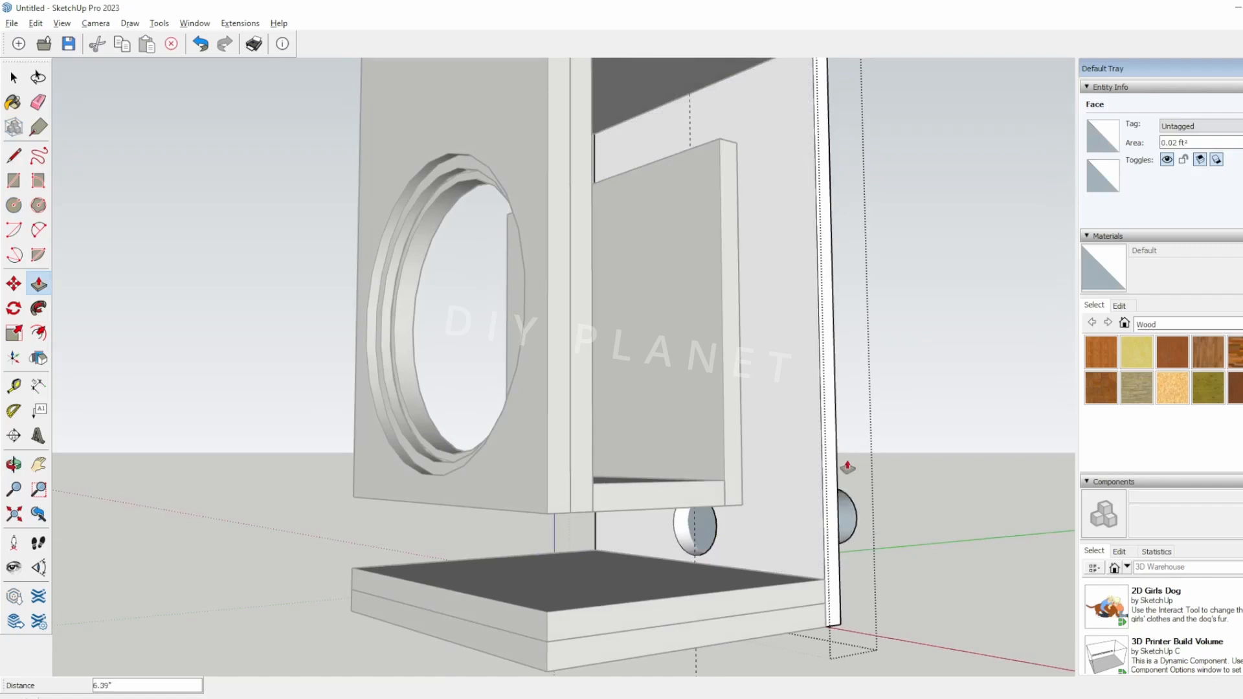
pyautogui.moveTo(848, 469); pyautogui.dragTo(644, 527, button='middle')
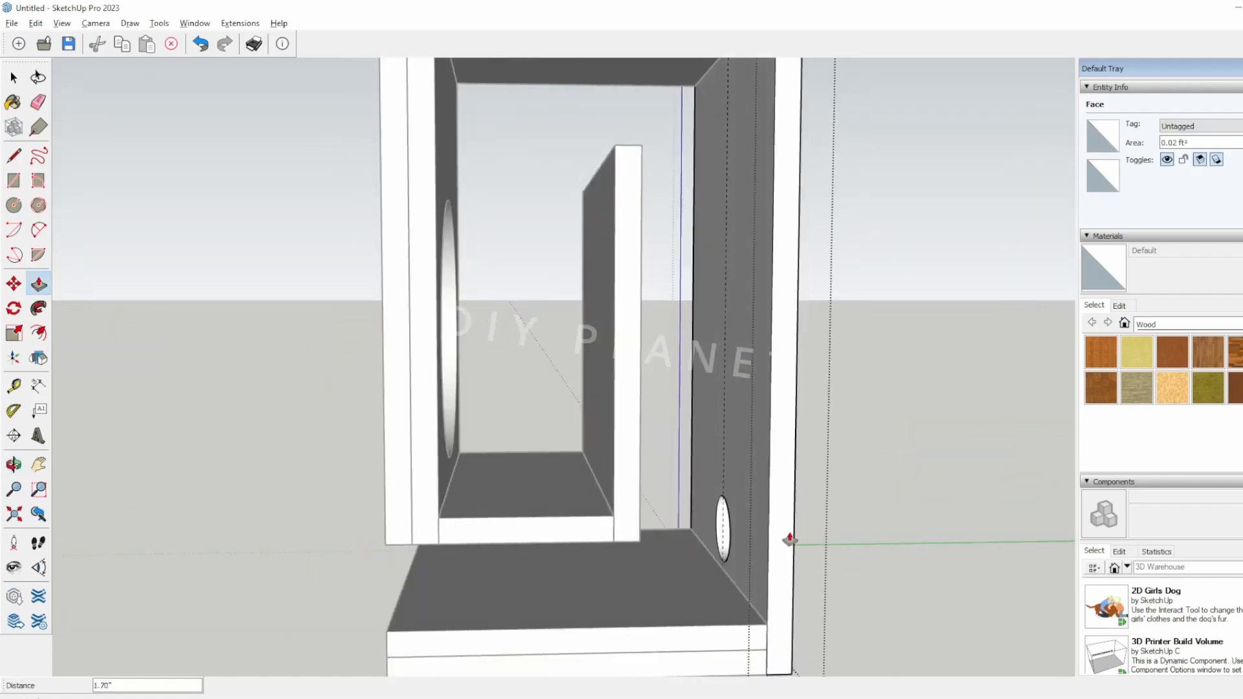
pyautogui.click(794, 367)
pyautogui.moveTo(699, 563); pyautogui.dragTo(652, 577, button='middle')
pyautogui.press('space')
pyautogui.click(941, 588)
pyautogui.scroll(-5, 894, 548)
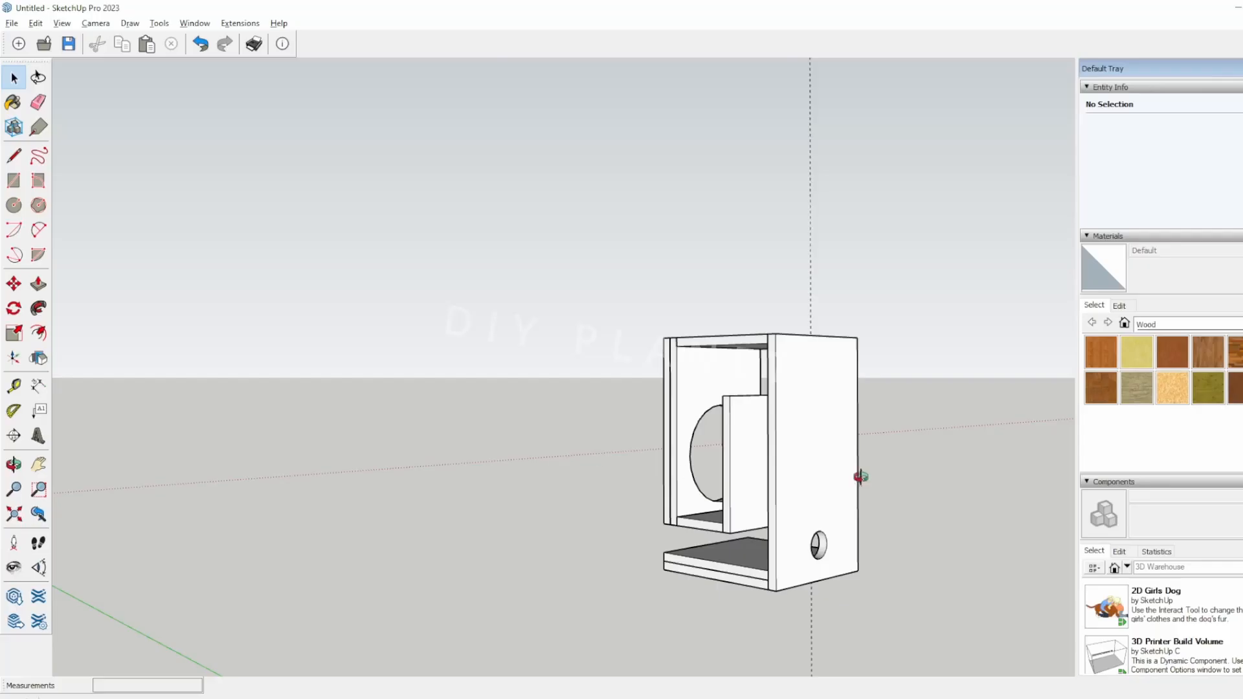
# - Try to delete the vertical guide inside the back panel's group
pyautogui.moveTo(860, 478); pyautogui.dragTo(819, 600, button='middle')
pyautogui.click(817, 612)
pyautogui.doubleClick(811, 600)
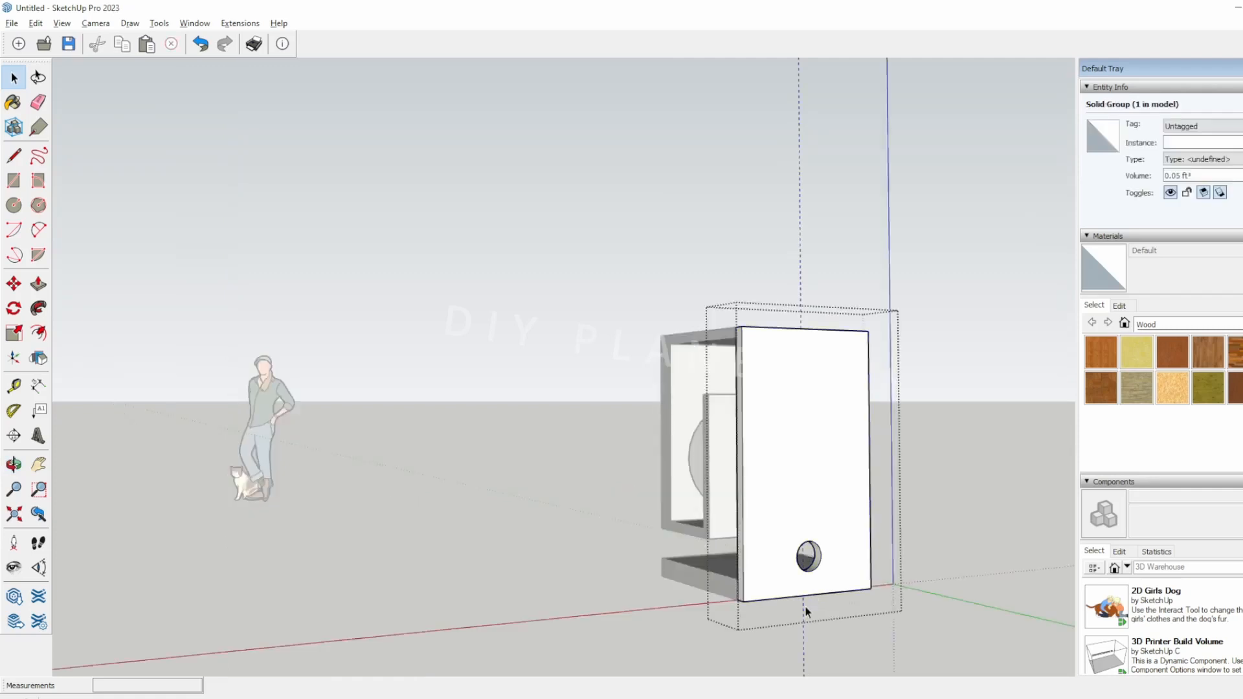
pyautogui.click(803, 644)
pyautogui.press('Delete')
pyautogui.moveTo(861, 605); pyautogui.dragTo(569, 575, button='middle')
pyautogui.click(433, 588)
pyautogui.moveTo(432, 588); pyautogui.dragTo(502, 427, button='middle')
pyautogui.moveTo(578, 397); pyautogui.dragTo(725, 583, button='middle')
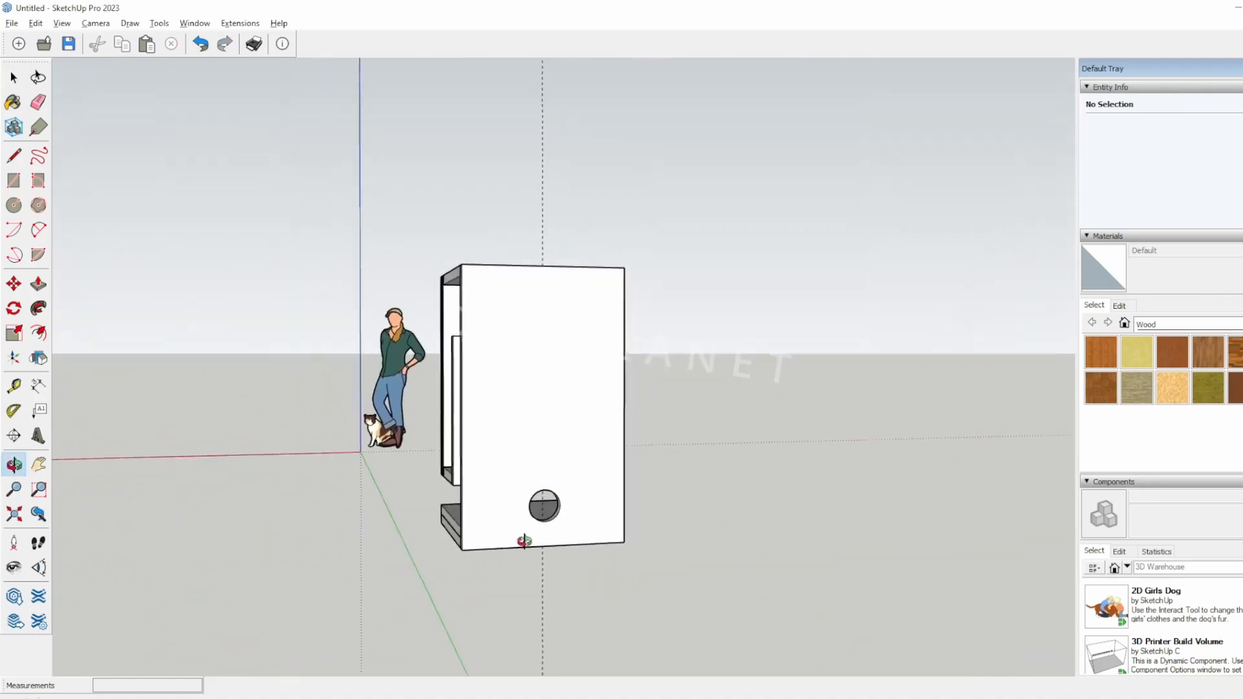
# - Try to delete the guide from outside the group, and undo the deletion of the back panel
pyautogui.click(543, 244)
pyautogui.press('Delete')
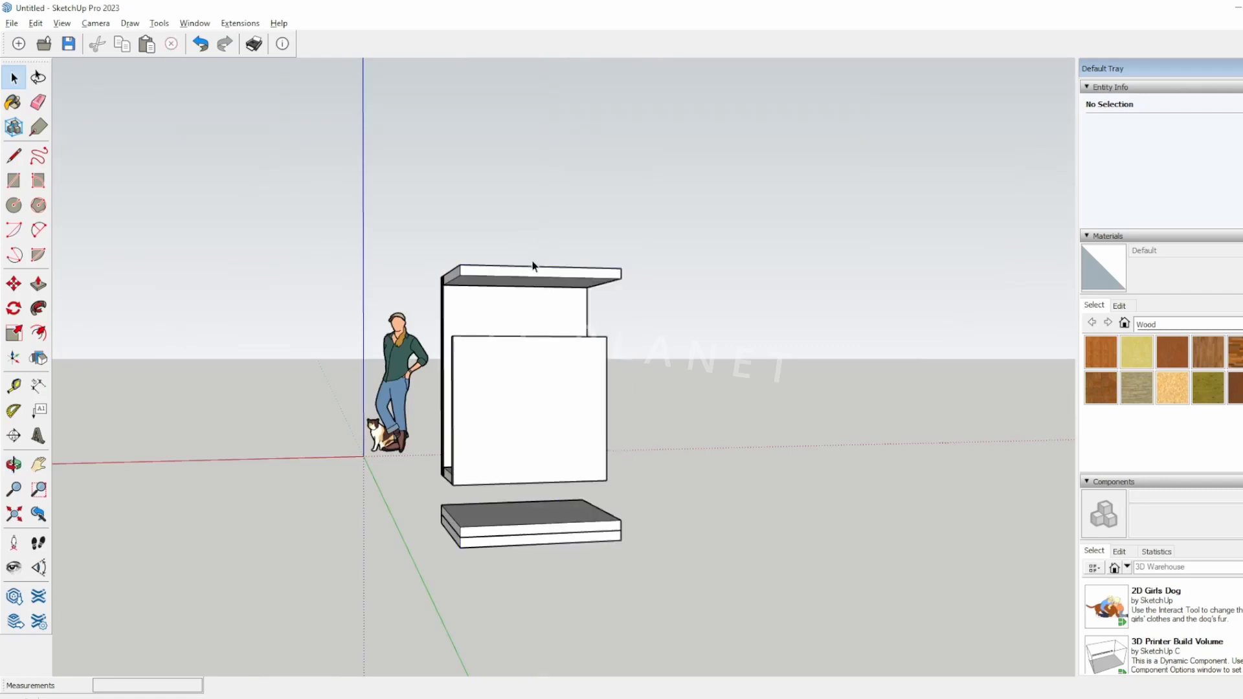
pyautogui.hotkey('ctrl', 'z')
pyautogui.doubleClick(543, 254)
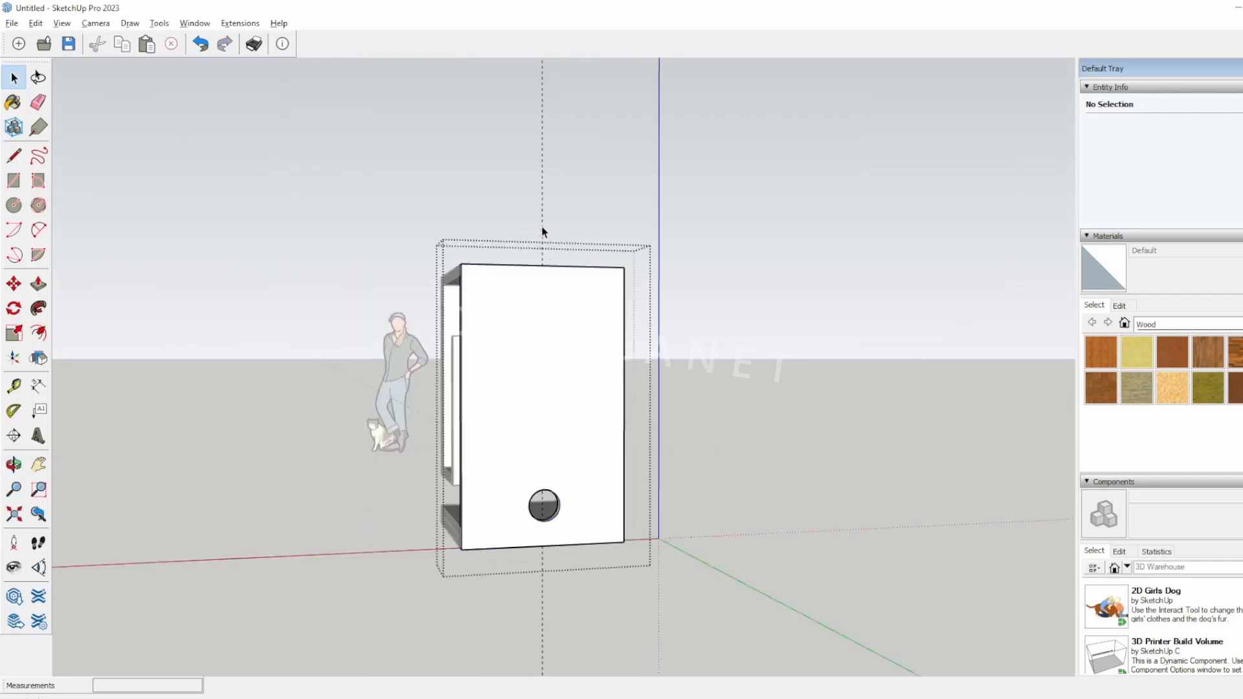
pyautogui.click(747, 359)
pyautogui.press('t')
pyautogui.click(461, 407)
pyautogui.moveTo(781, 332); pyautogui.dragTo(755, 346, button='middle')
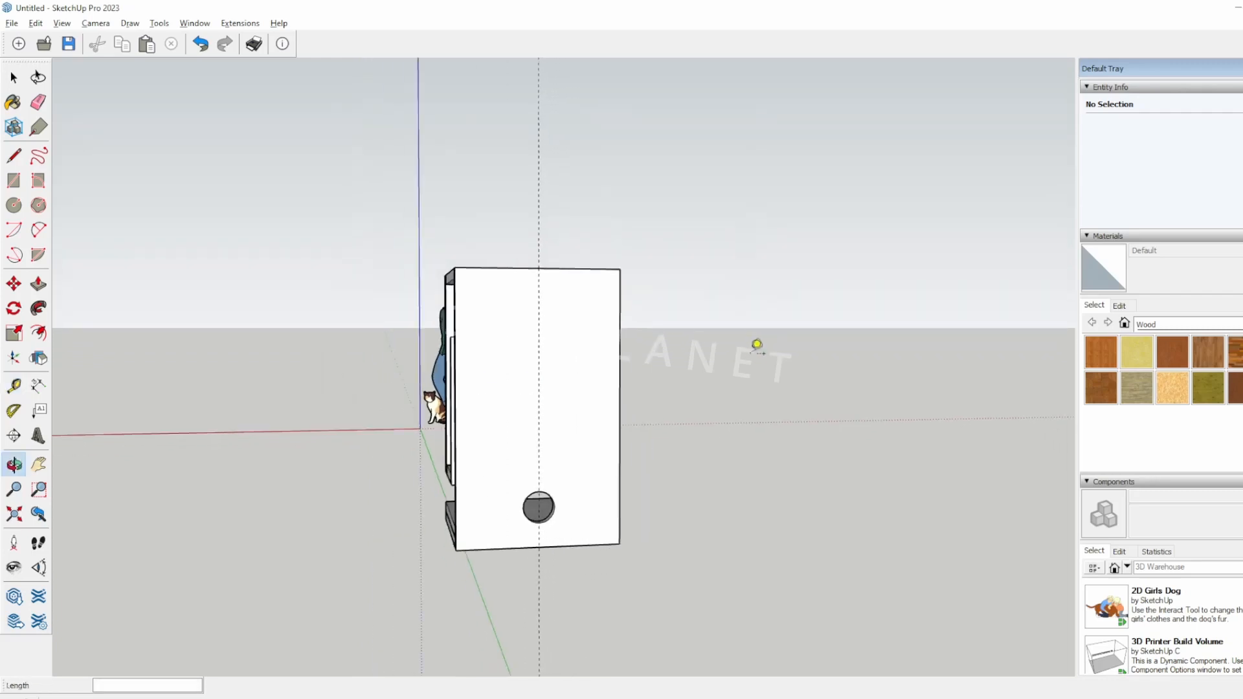
pyautogui.press('space')
# - Draw a rectangle starting on the guide on the back panel's outer face, undo it, and restore the model
pyautogui.click(14, 180)
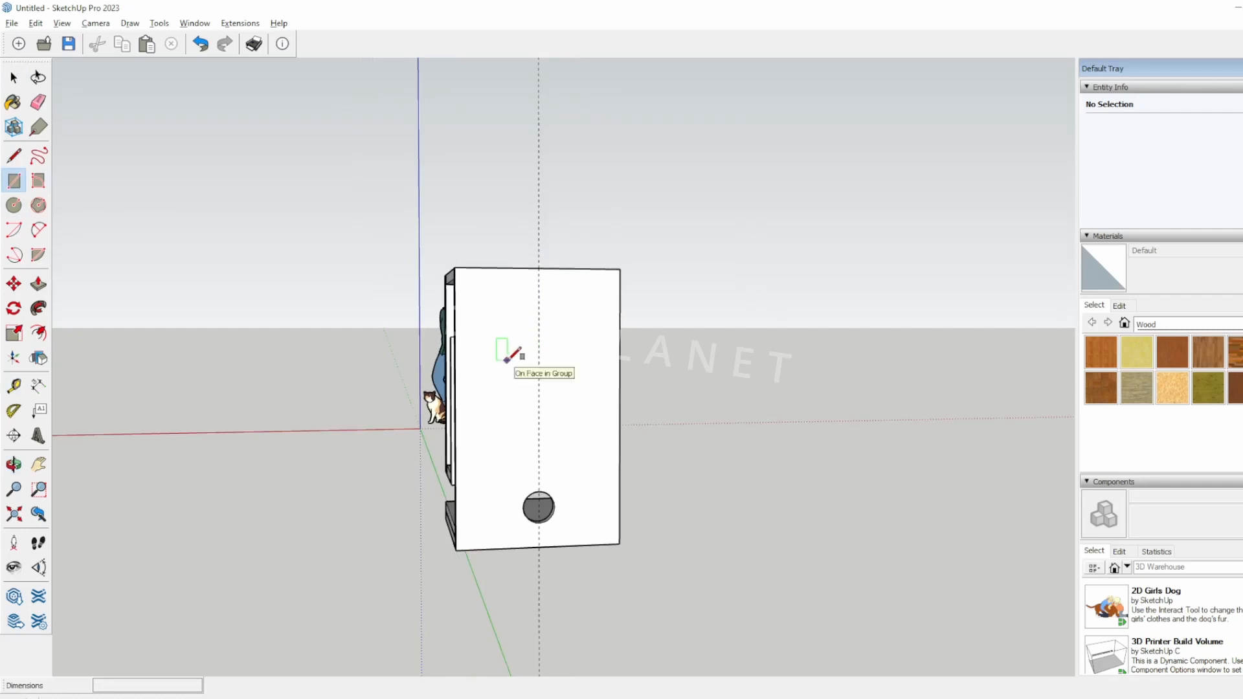
pyautogui.click(538, 359)
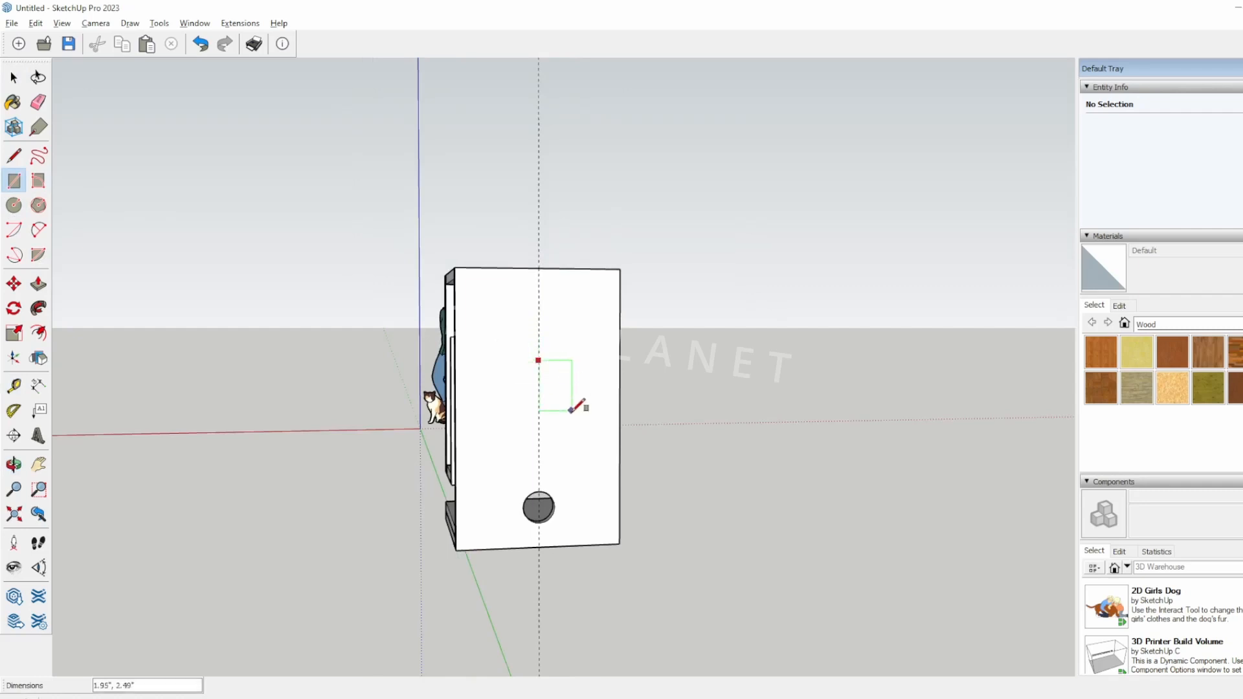
pyautogui.click(571, 462)
pyautogui.hotkey('ctrl', 'z')
pyautogui.hotkey('ctrl', 'z')
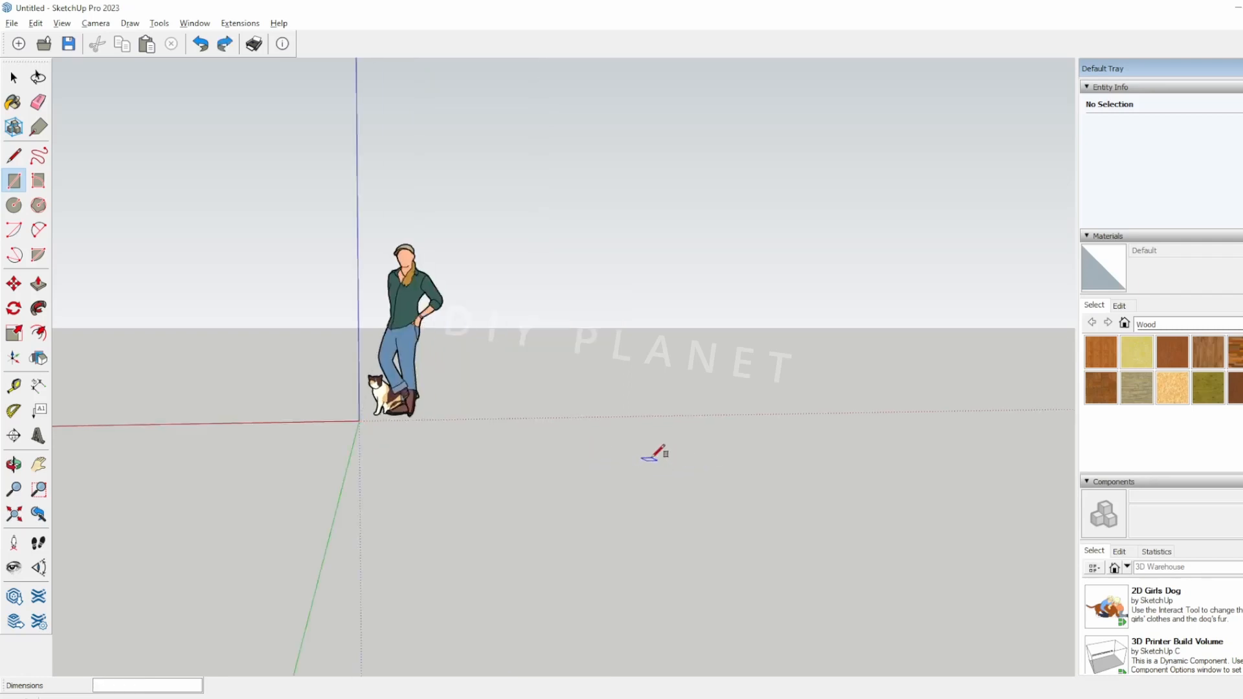
pyautogui.hotkey('ctrl', 'y')
# - Draw an upright rectangle about 3.6 in wide on the back panel's outer face, above the round hole and across the guide
pyautogui.moveTo(662, 453); pyautogui.dragTo(621, 458, button='middle')
pyautogui.scroll(3, 522, 383)
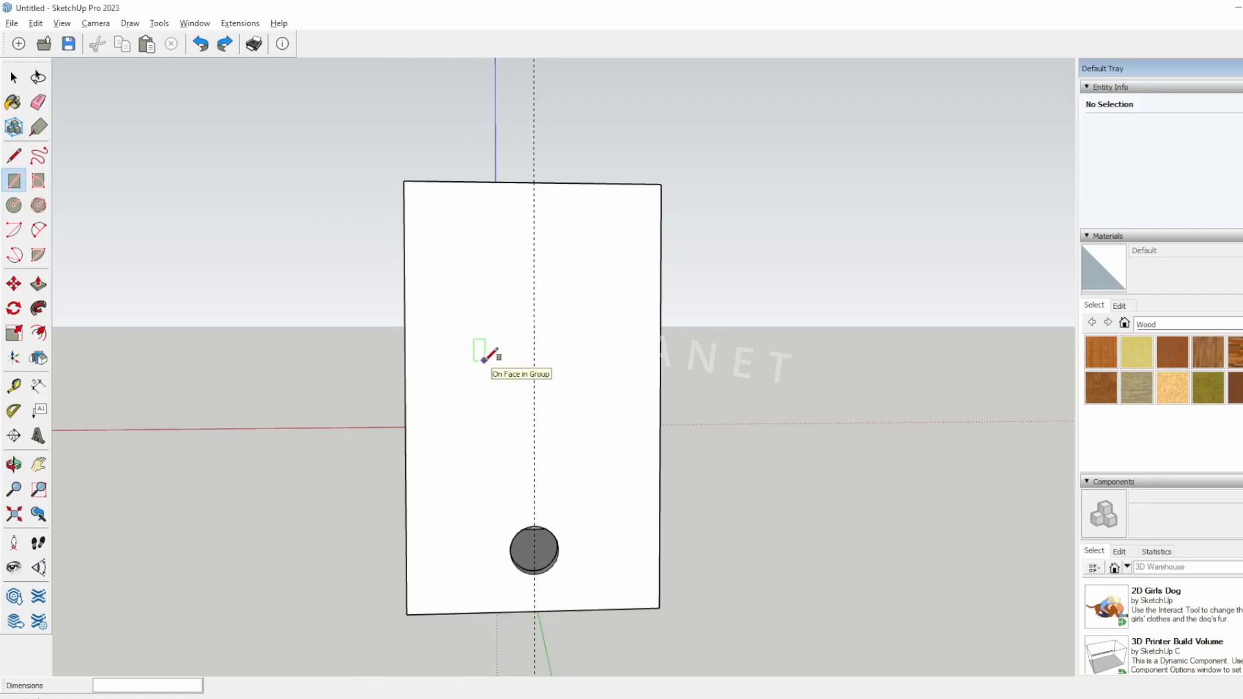
pyautogui.hotkey('alt', 'Tab')
pyautogui.hotkey('alt', 'Tab')
pyautogui.click(495, 360)
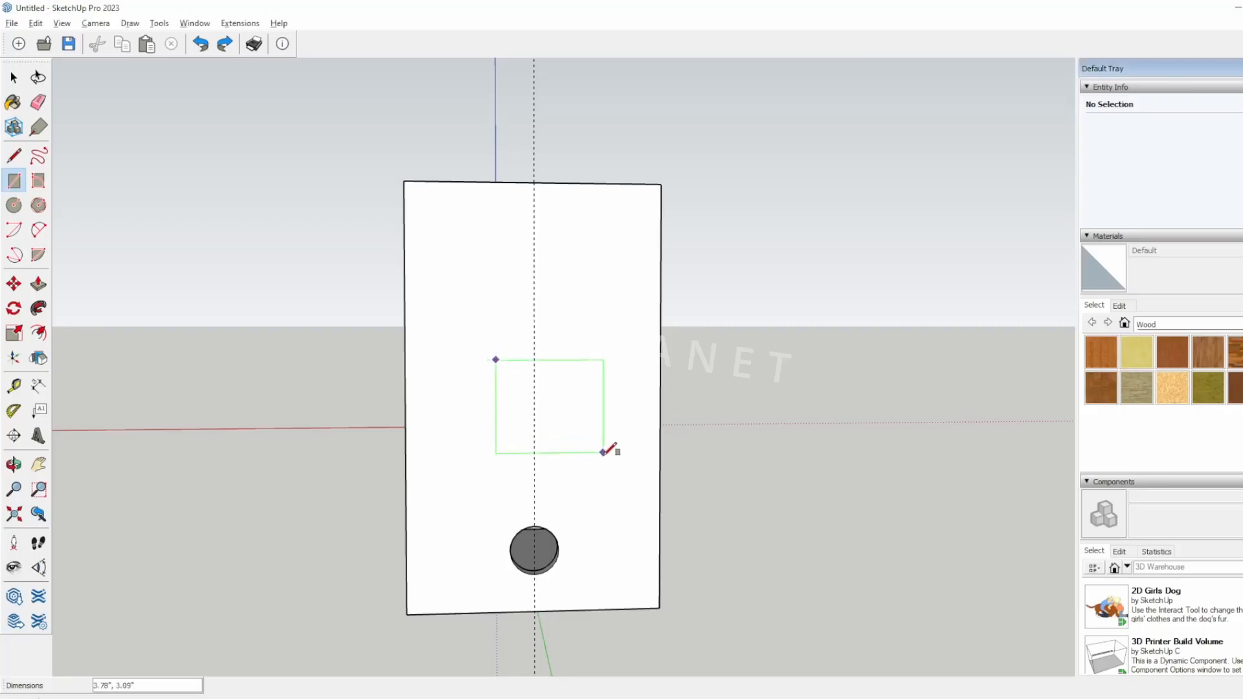
pyautogui.click(591, 489)
pyautogui.moveTo(592, 489); pyautogui.dragTo(847, 516, button='middle')
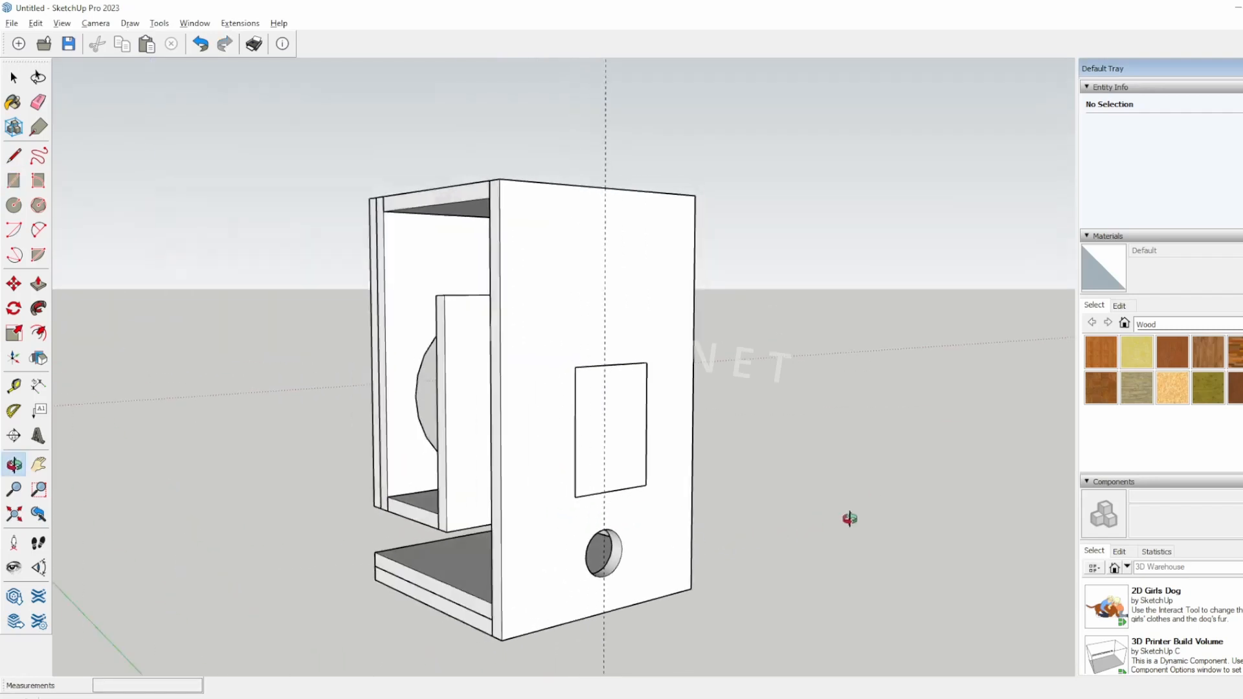
# - Centre the rectangle on the back panel's vertical guide by moving its four edges from the top edge's midpoint
pyautogui.press('space')
pyautogui.scroll(3, 625, 440)
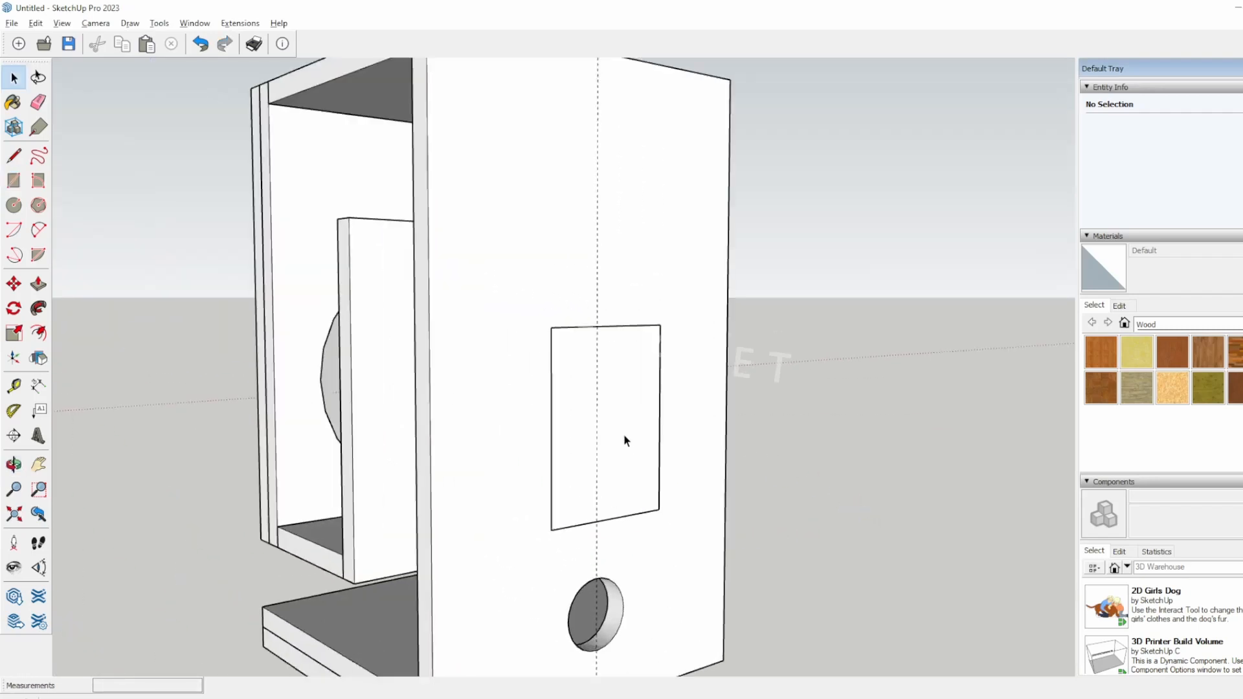
pyautogui.moveTo(730, 442); pyautogui.dragTo(597, 424, button='middle')
pyautogui.moveTo(633, 342); pyautogui.dragTo(585, 344, button='middle')
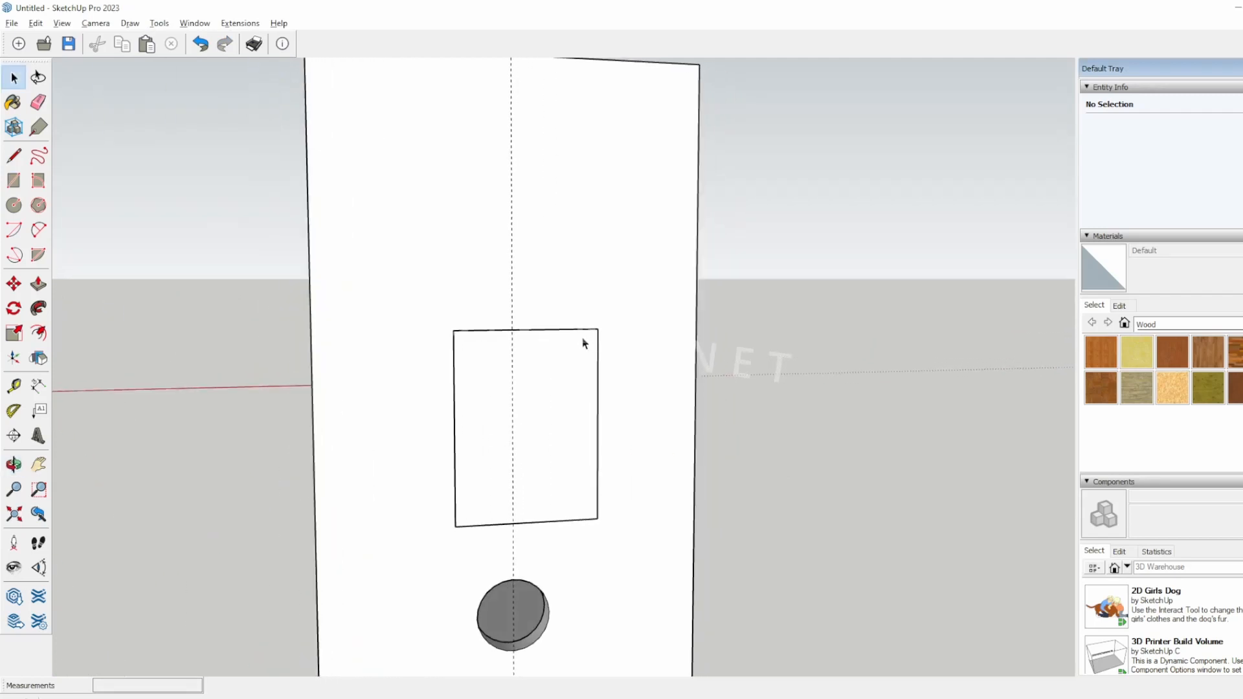
pyautogui.press('m')
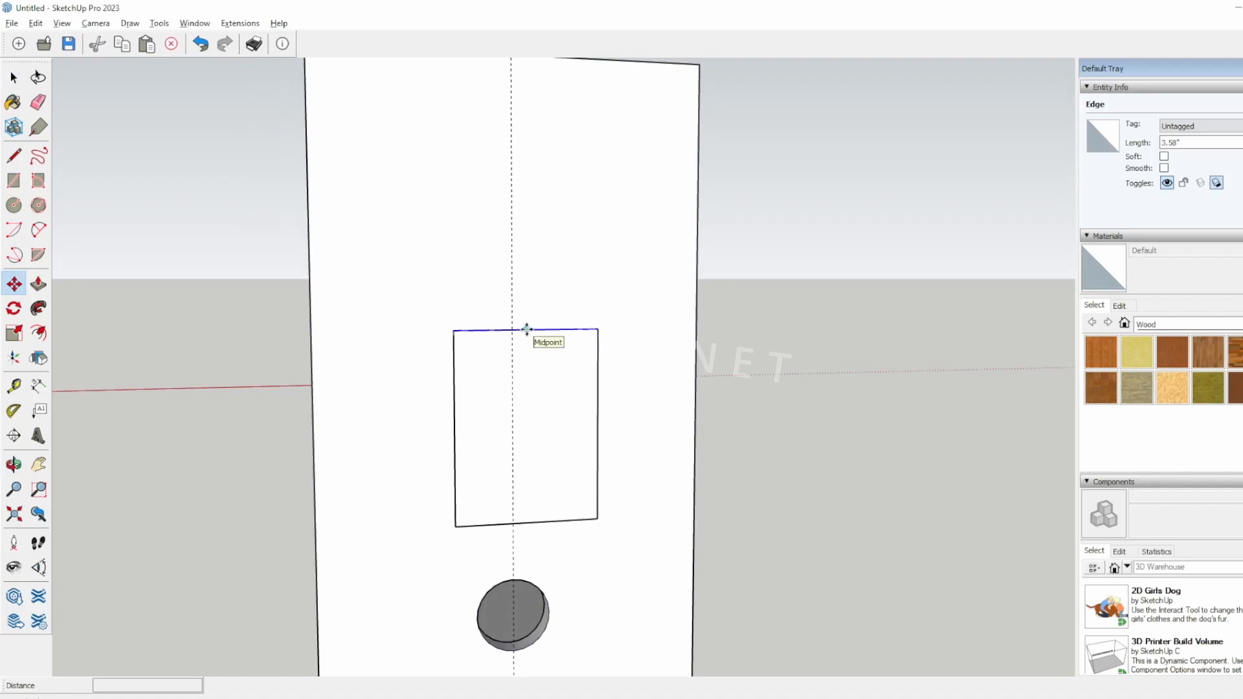
pyautogui.press('space')
pyautogui.click(518, 340)
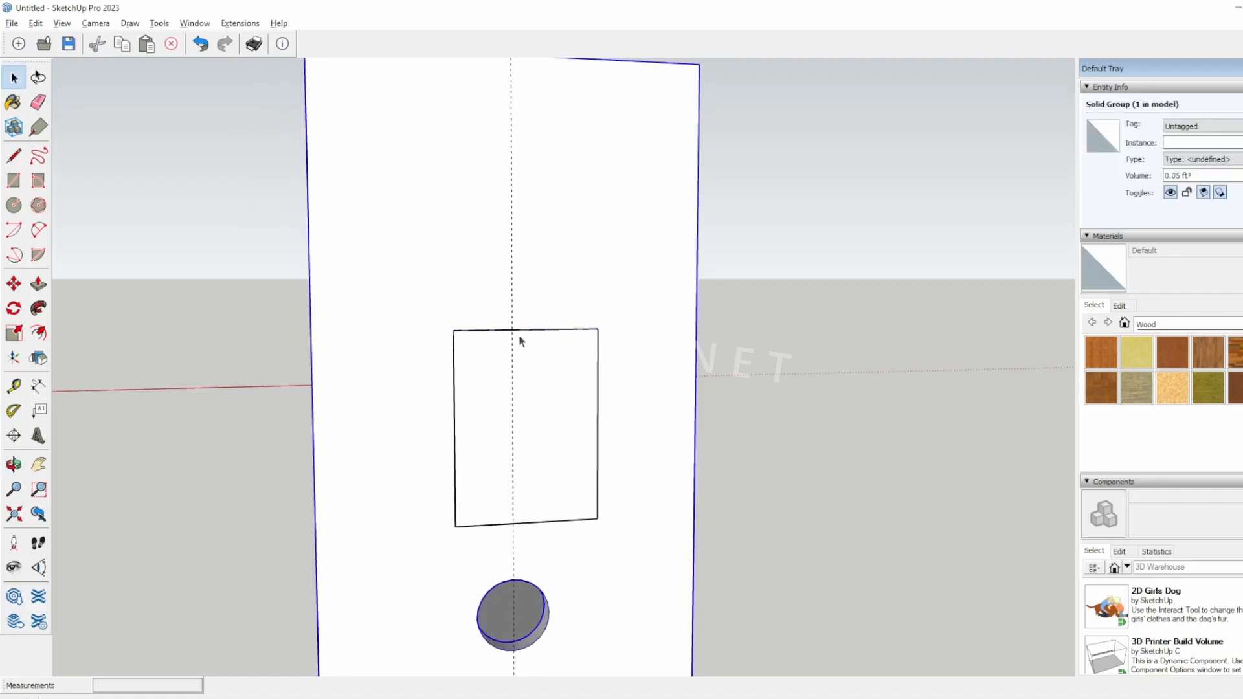
pyautogui.click(528, 332)
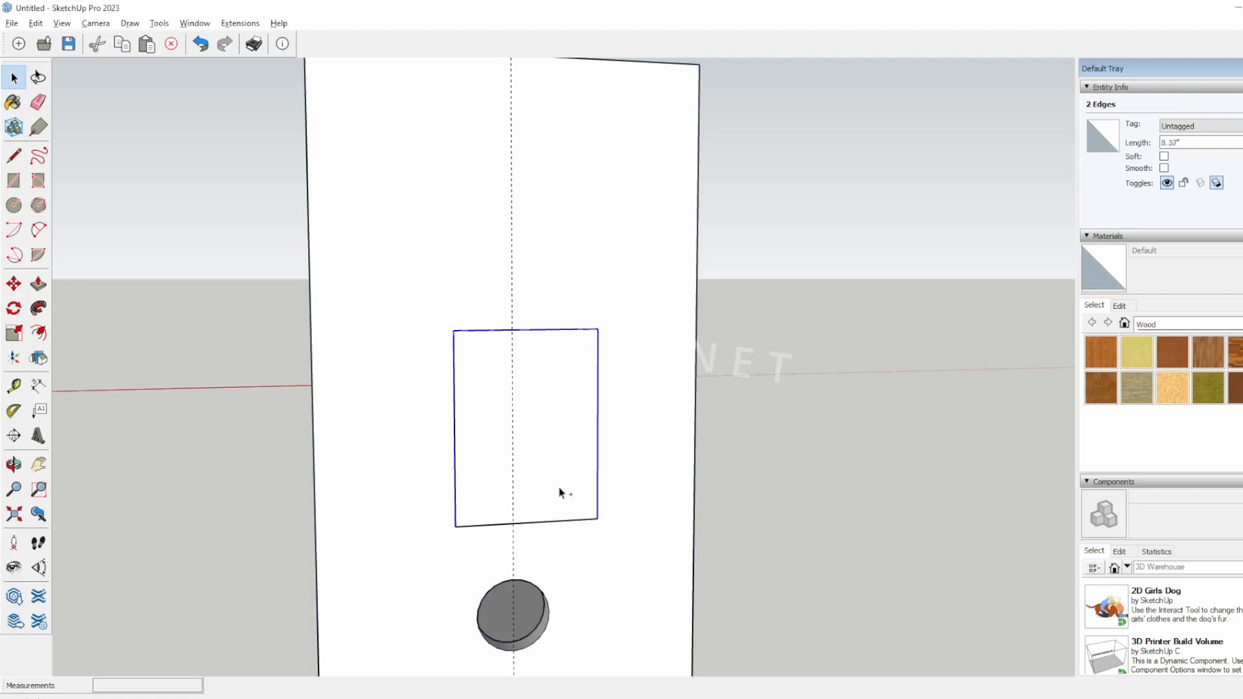
pyautogui.moveTo(623, 445)
pyautogui.mouseDown(button='middle')
pyautogui.moveTo(639, 472)
pyautogui.moveTo(624, 449)
pyautogui.mouseUp(button='middle')
pyautogui.press('m')
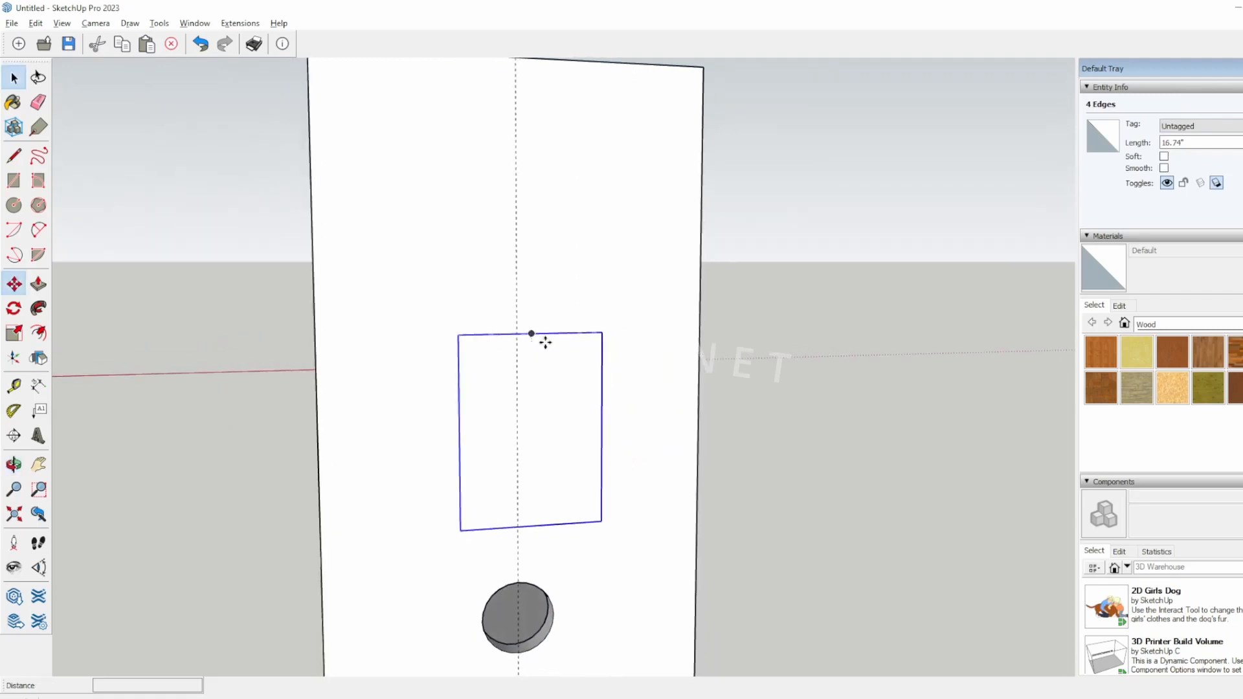
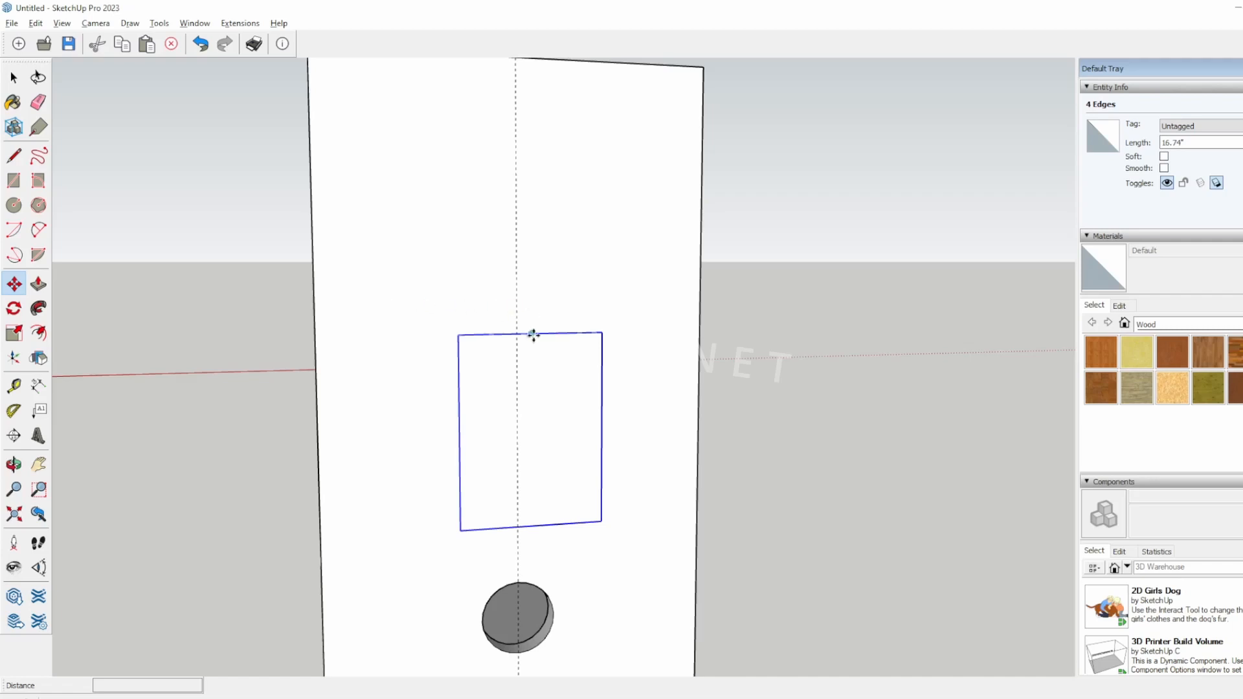
pyautogui.click(532, 333)
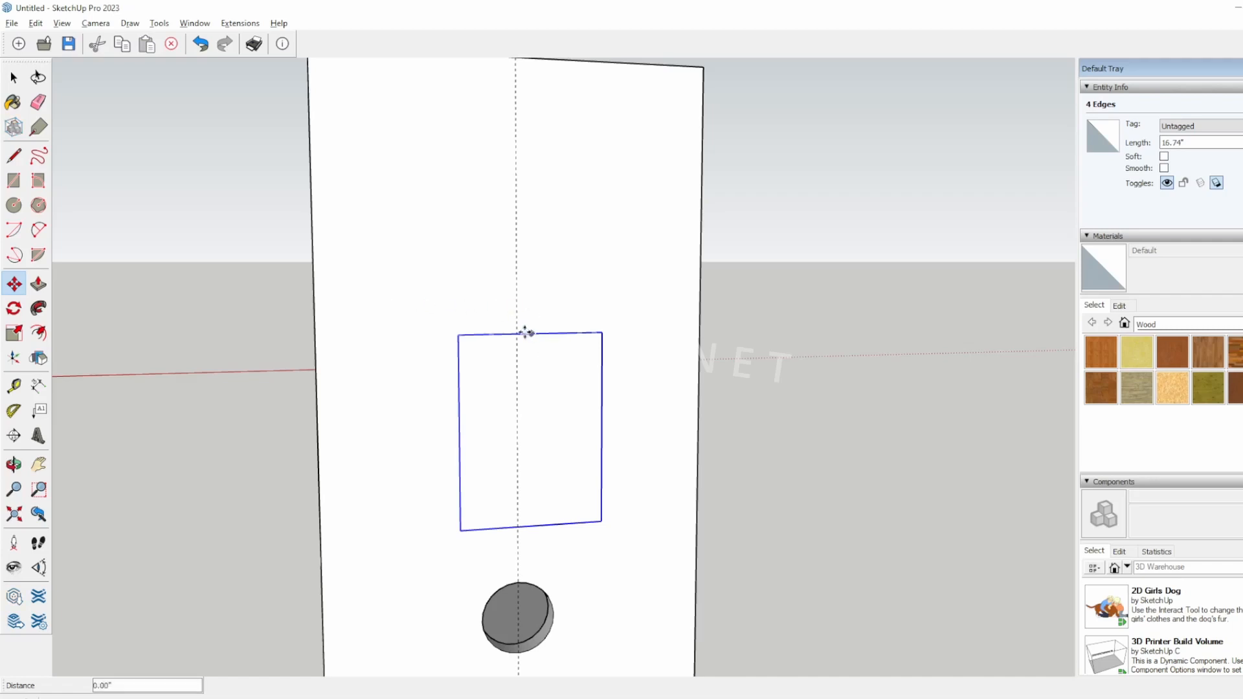
pyautogui.click(516, 333)
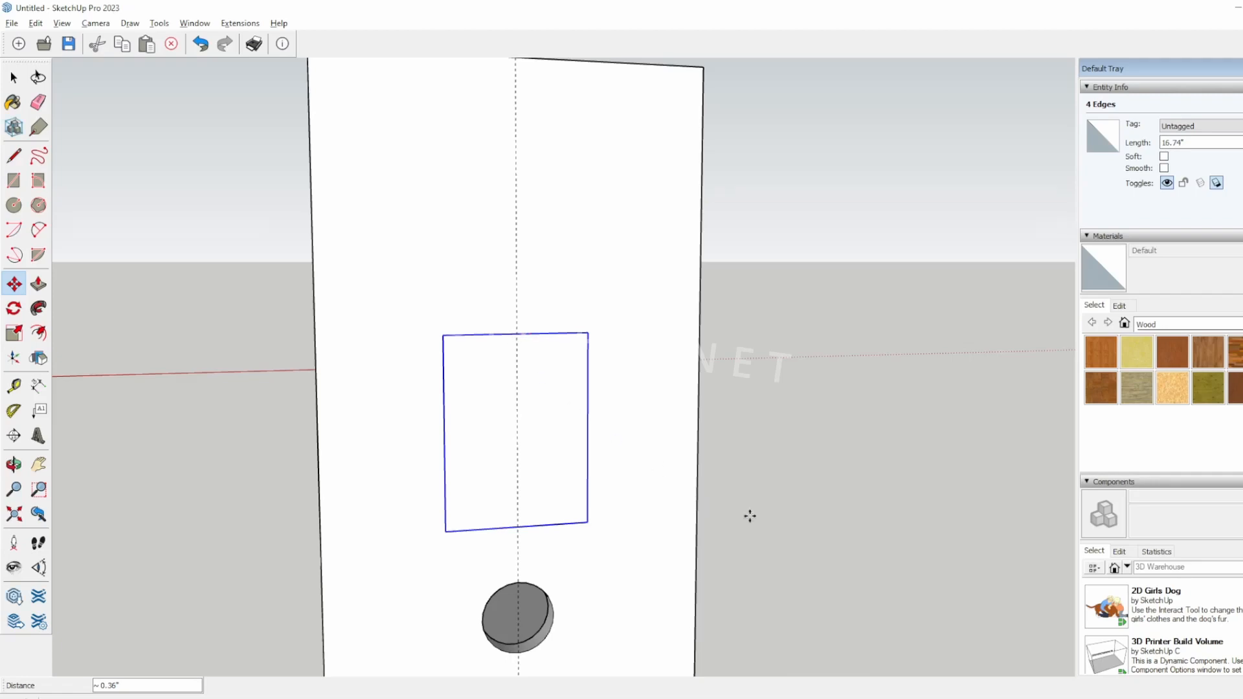
pyautogui.moveTo(749, 517); pyautogui.dragTo(807, 462, button='middle')
pyautogui.press('space')
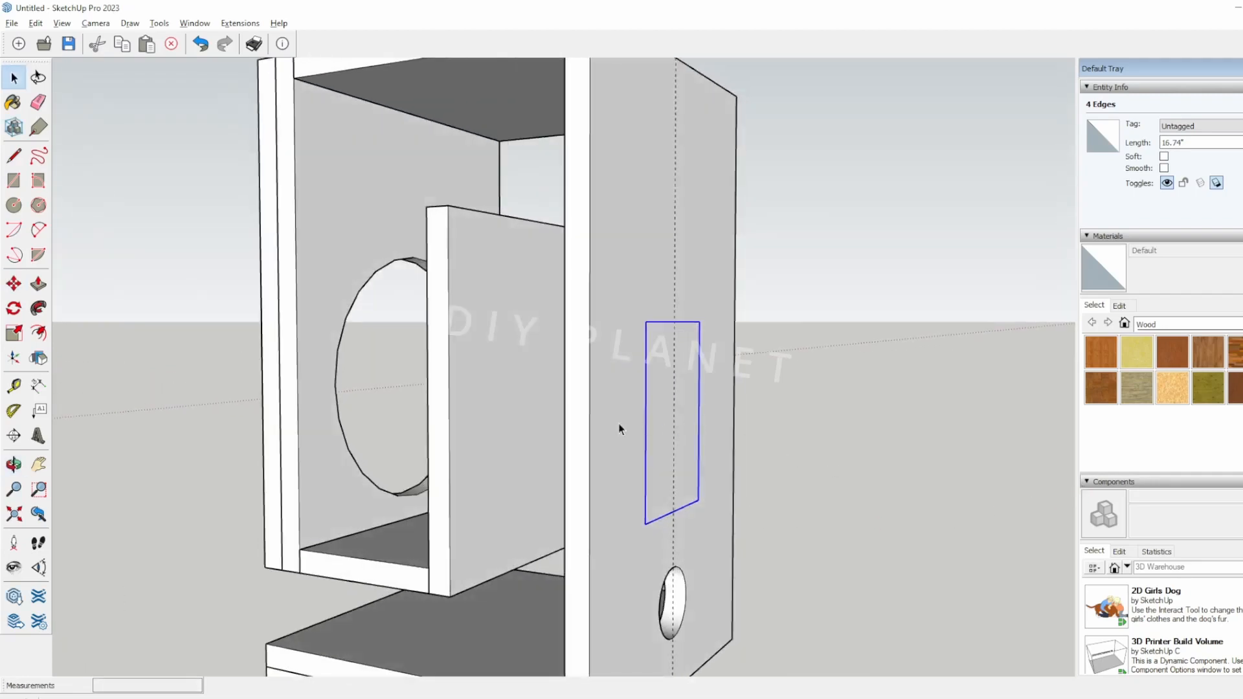
# - Try to select and push in the rectangle's face from inside the back panel's group
pyautogui.doubleClick(619, 424)
pyautogui.click(671, 392)
pyautogui.click(840, 425)
pyautogui.press('p')
pyautogui.press('space')
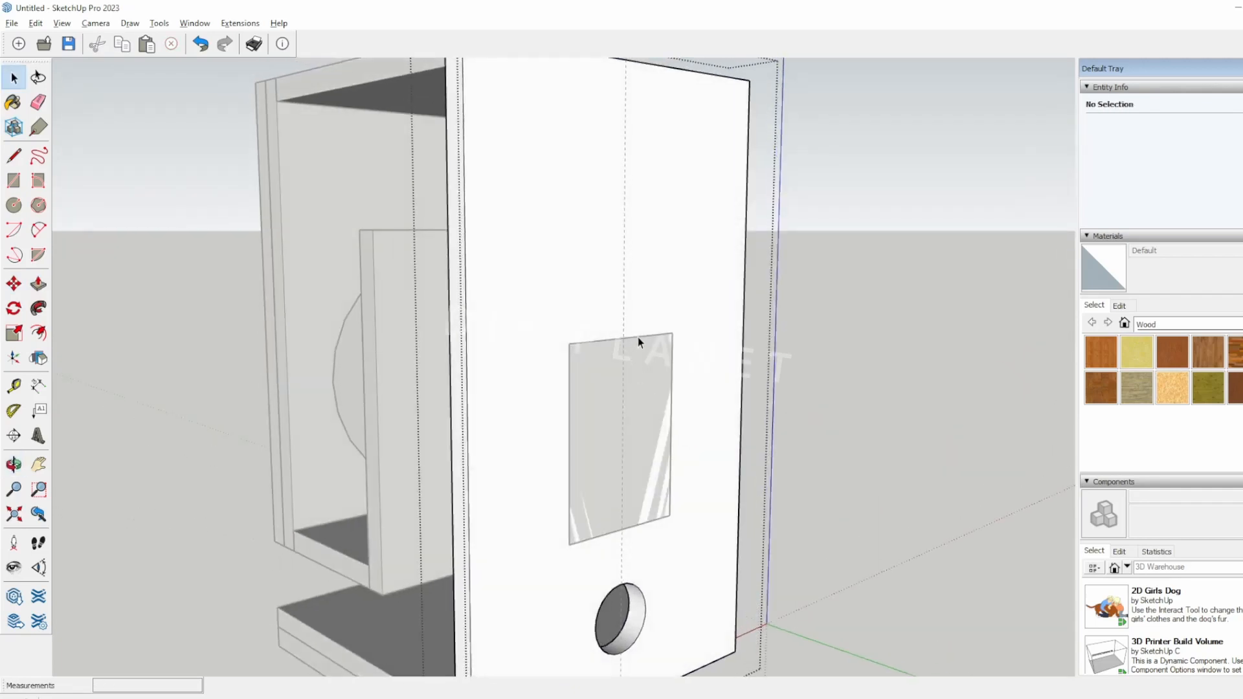
pyautogui.tripleClick(638, 337)
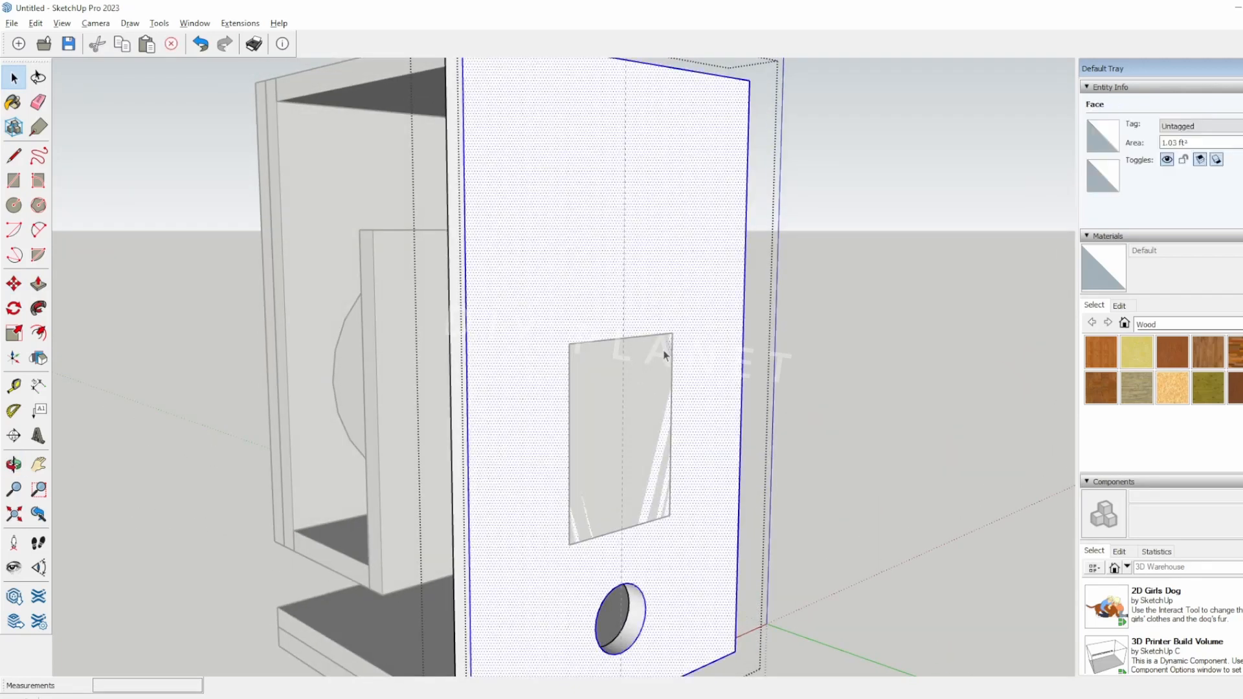
# - Delete the face and edges of the loose rectangle lying on the back panel
pyautogui.click(647, 425)
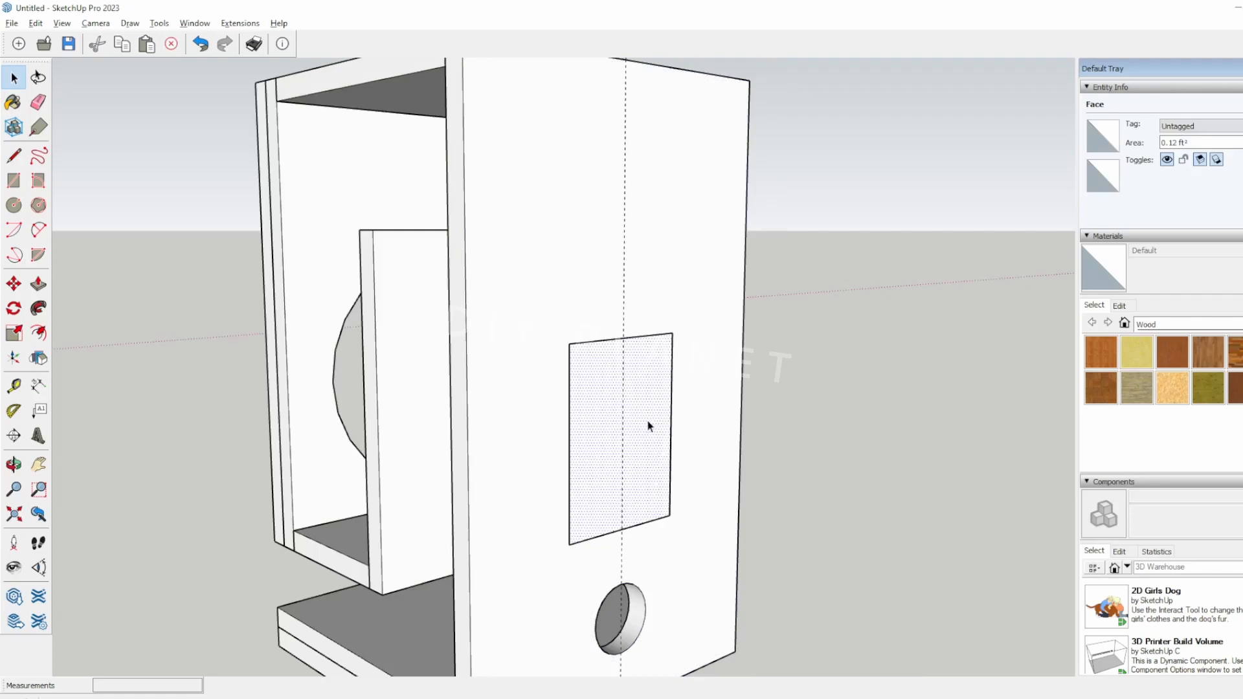
pyautogui.moveTo(647, 424); pyautogui.dragTo(783, 422, button='middle')
pyautogui.press('Delete')
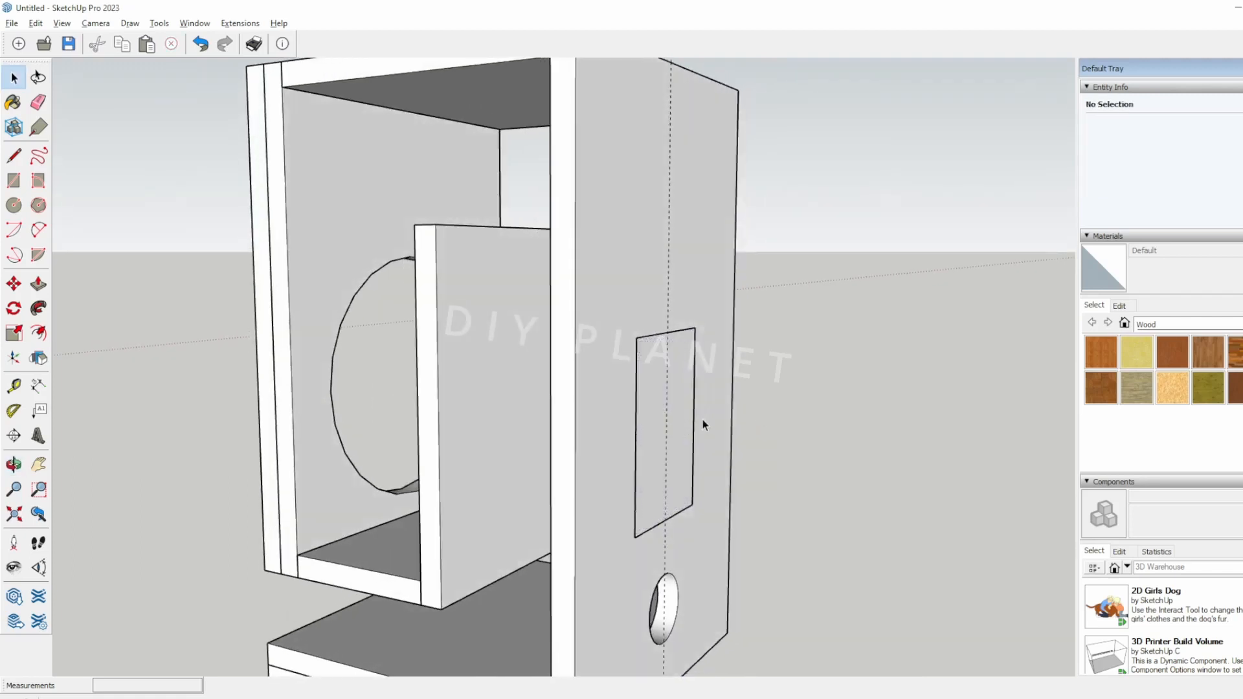
pyautogui.click(693, 418)
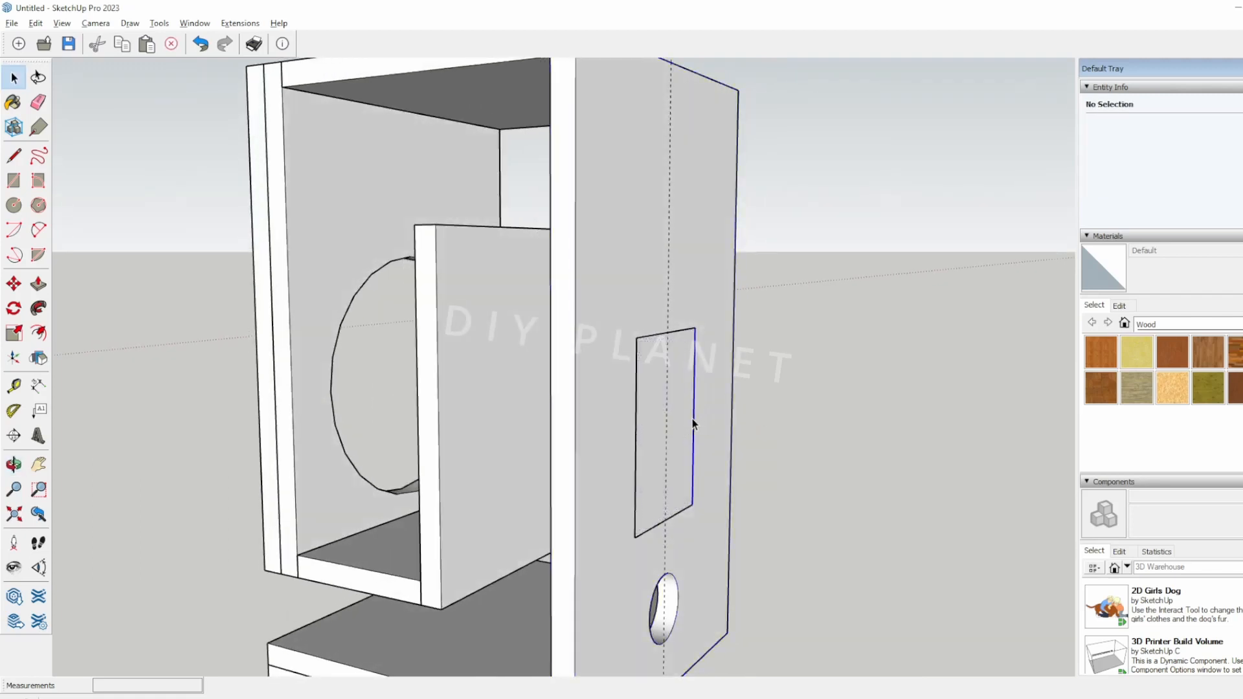
pyautogui.press('Delete')
pyautogui.click(636, 410)
pyautogui.press('Delete')
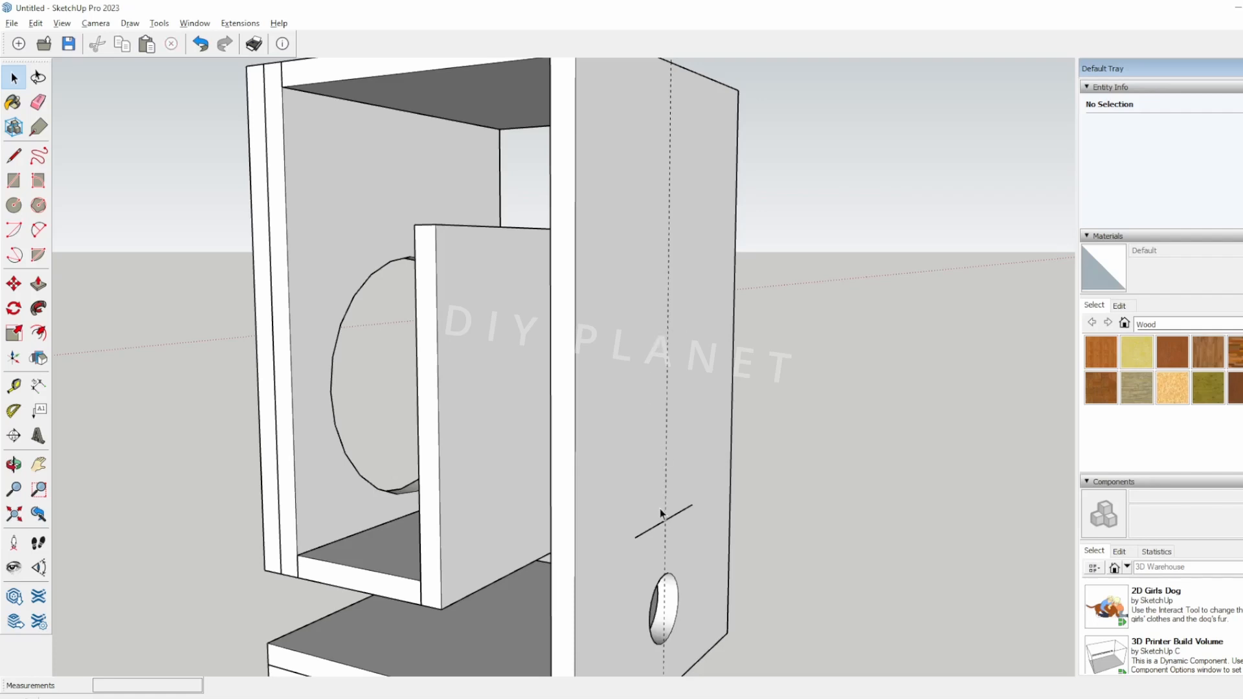
pyautogui.moveTo(816, 508); pyautogui.dragTo(805, 395, button='middle')
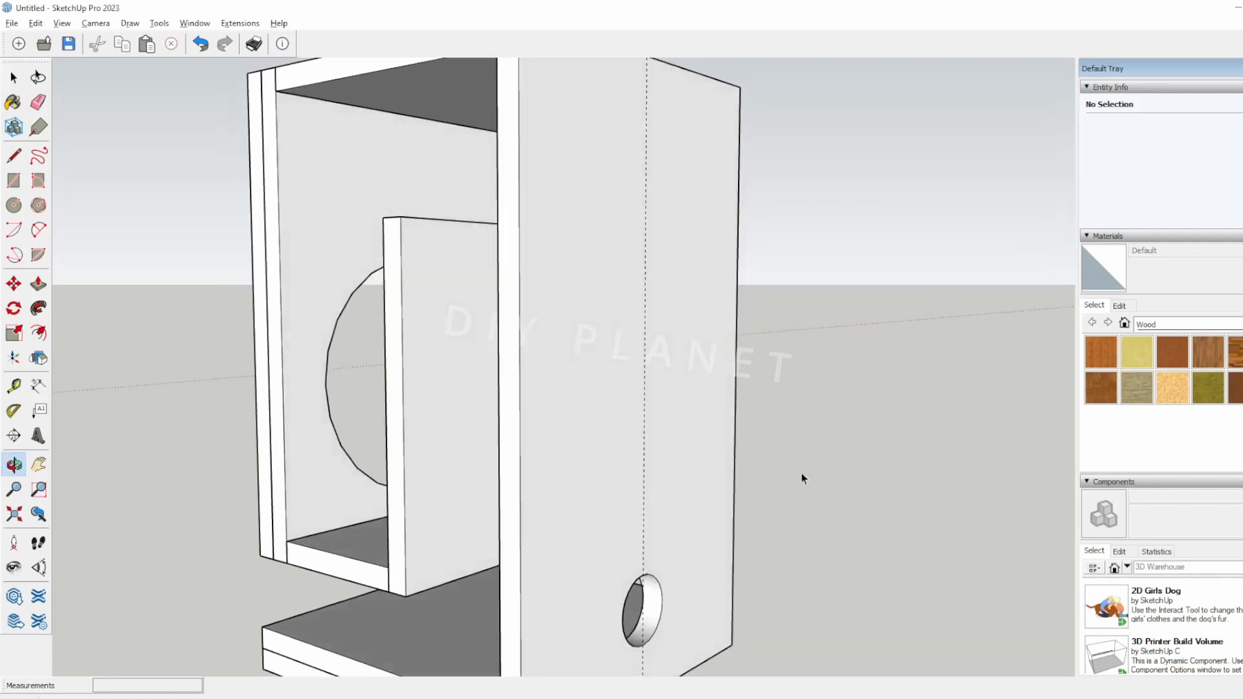
# - Inside the back panel's group, draw an upright rectangle about 4.4 by 3.5 in above the round hole, across the guide
pyautogui.moveTo(931, 464); pyautogui.dragTo(528, 440, button='middle')
pyautogui.press('r')
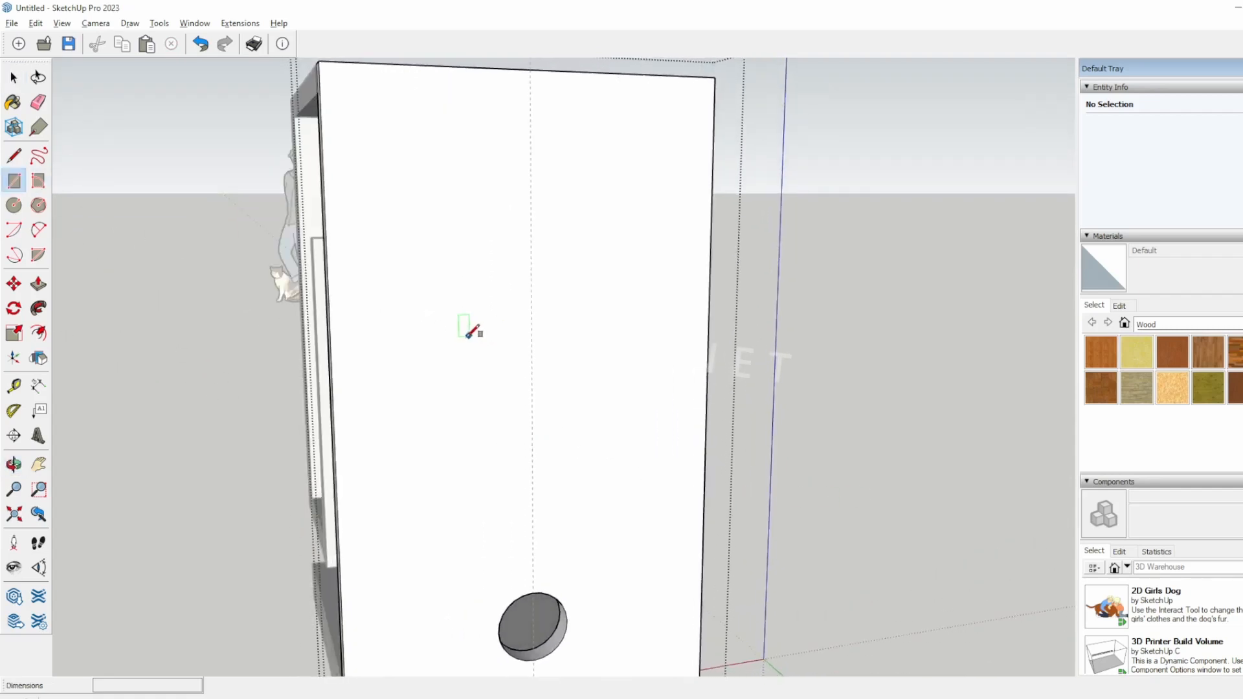
pyautogui.click(465, 341)
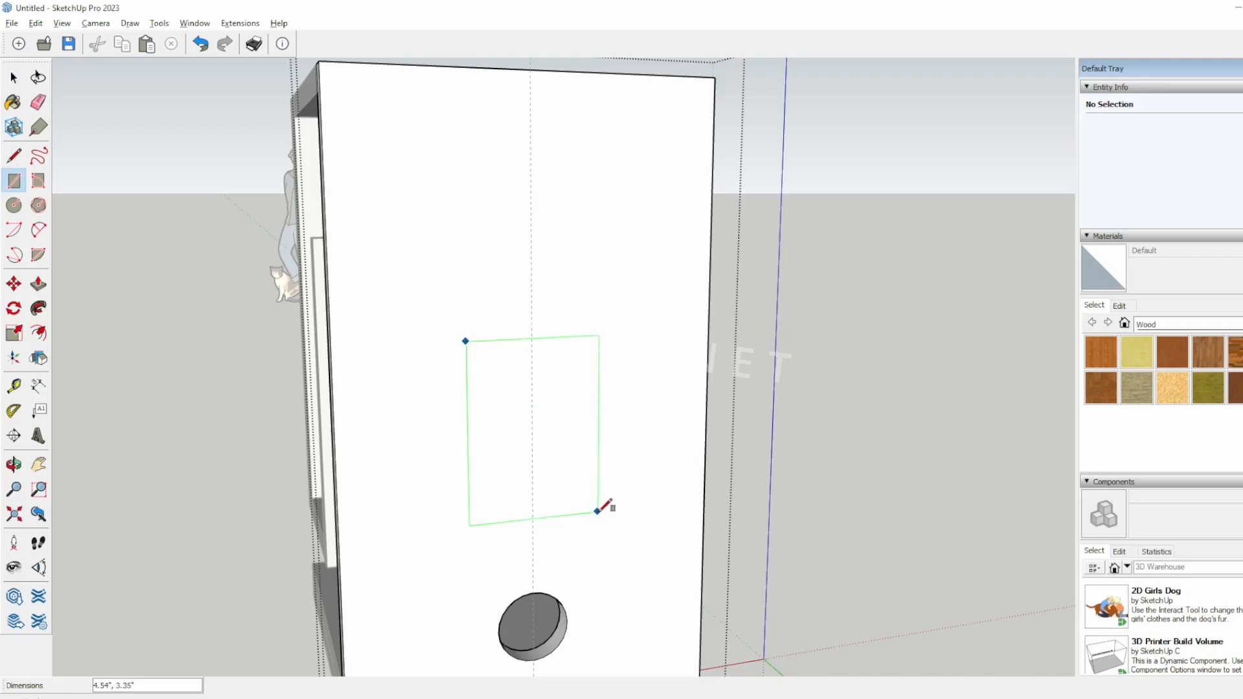
pyautogui.click(604, 506)
pyautogui.click(569, 344)
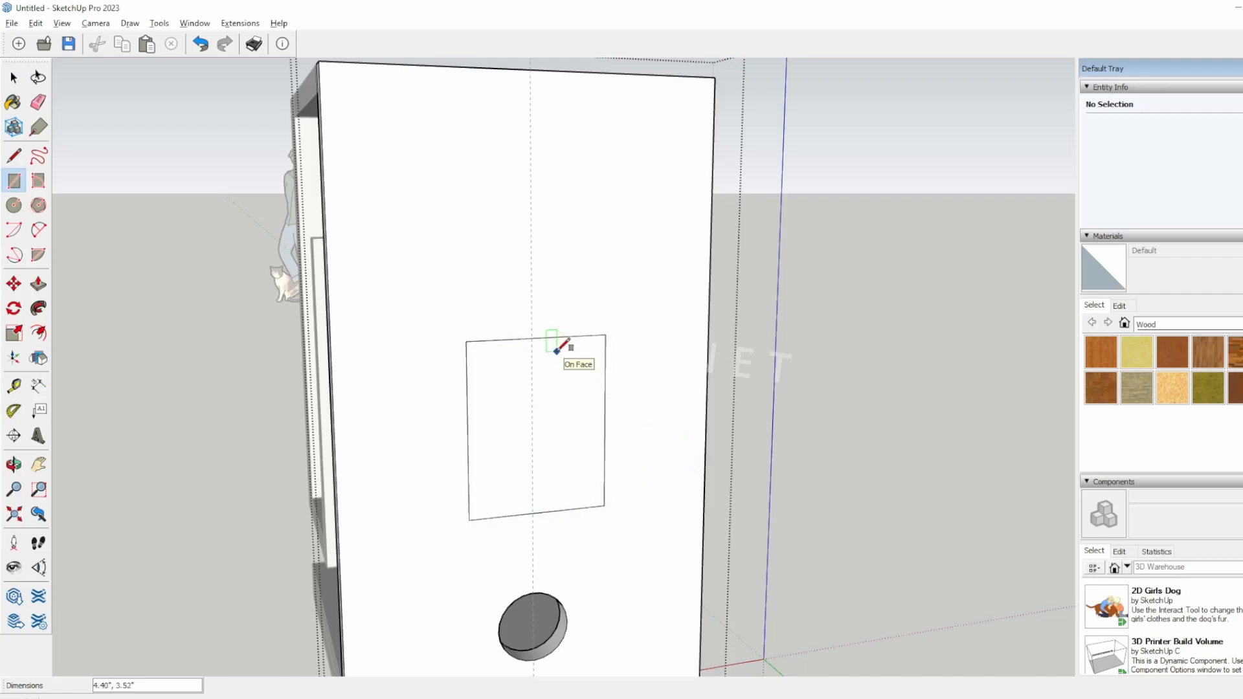
# - Move the rectangle's four edges so that the midpoint of its top edge lies on the vertical guide
pyautogui.press('space')
pyautogui.click(570, 338)
pyautogui.click(570, 337)
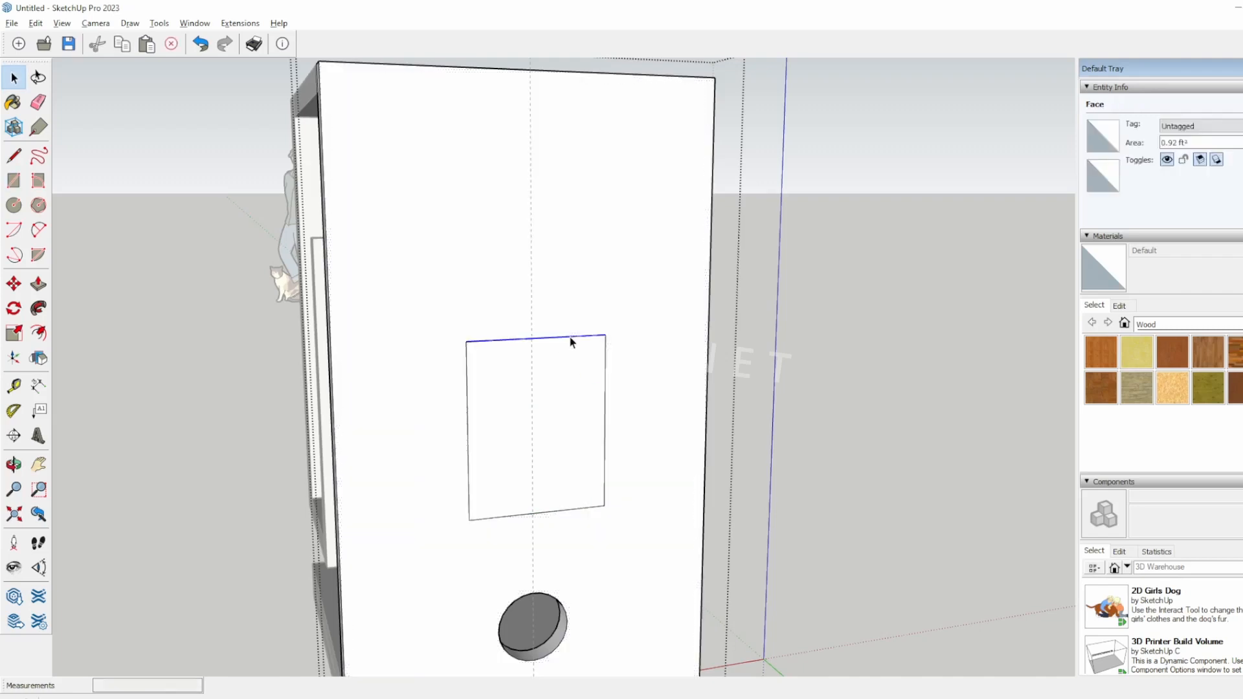
pyautogui.keyDown('ctrl'); pyautogui.click(469, 401); pyautogui.keyUp('ctrl')
pyautogui.keyDown('ctrl'); pyautogui.click(605, 430); pyautogui.keyUp('ctrl')
pyautogui.keyDown('ctrl'); pyautogui.click(586, 511); pyautogui.keyUp('ctrl')
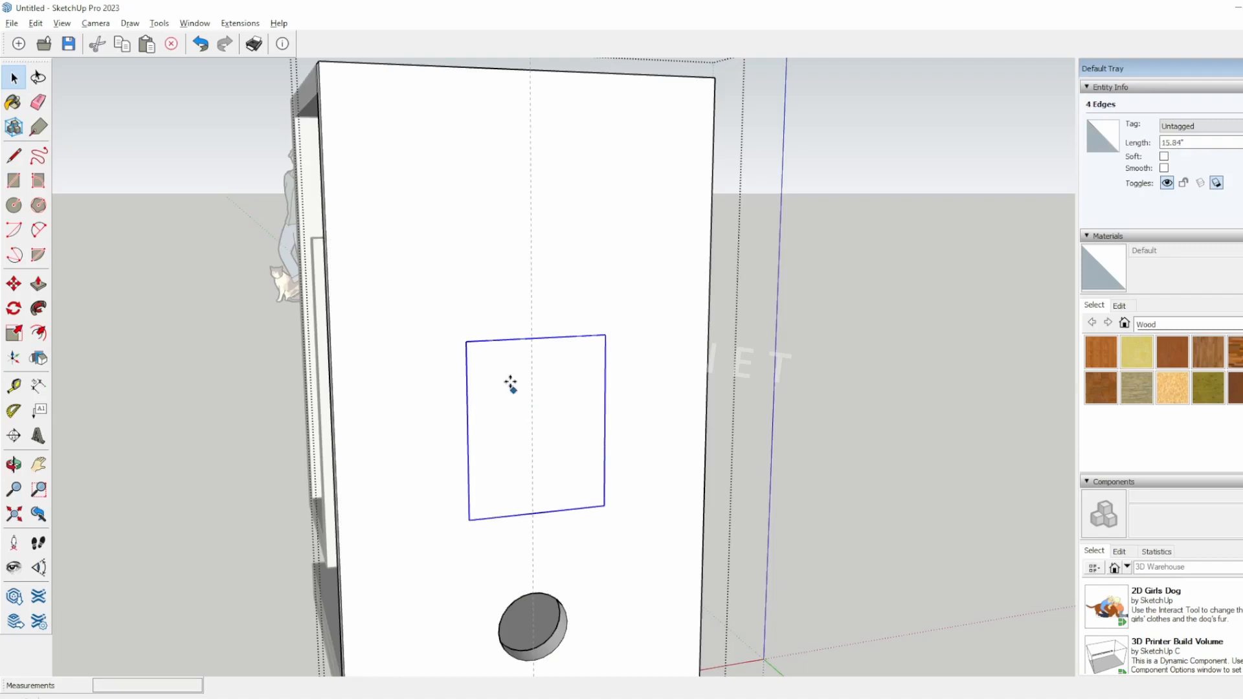
pyautogui.press('m')
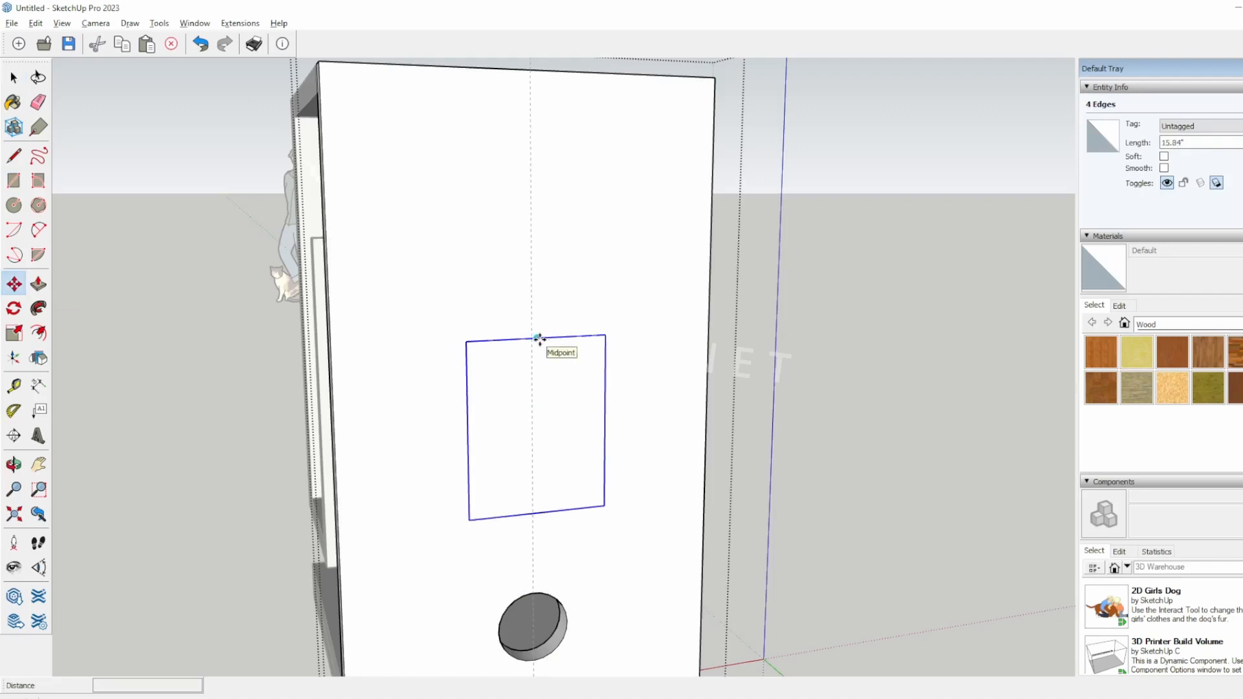
pyautogui.click(538, 338)
pyautogui.click(530, 335)
pyautogui.press('space')
# - Push the rectangle's face through the back panel's full thickness to cut a rectangular opening
pyautogui.moveTo(890, 466); pyautogui.dragTo(654, 419, button='middle')
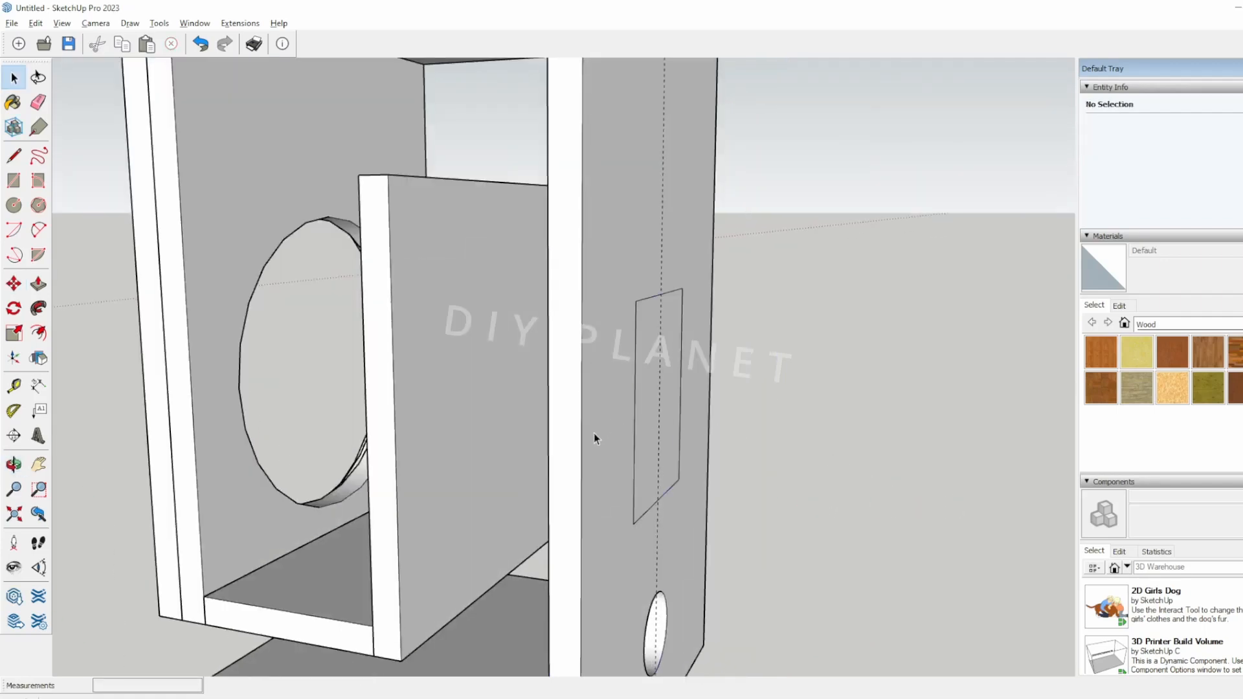
pyautogui.doubleClick(593, 433)
pyautogui.moveTo(847, 429); pyautogui.dragTo(829, 422, button='middle')
pyautogui.press('p')
pyautogui.click(681, 420)
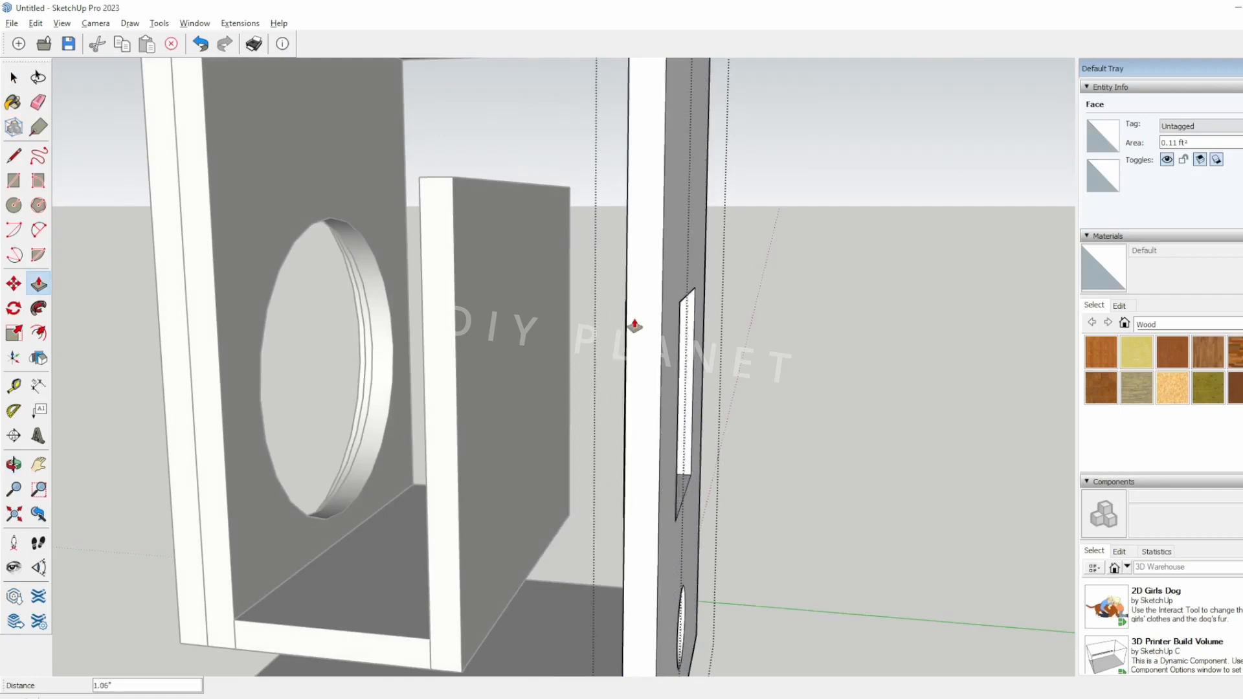
pyautogui.click(627, 285)
pyautogui.moveTo(891, 386); pyautogui.dragTo(949, 380, button='middle')
pyautogui.moveTo(681, 301); pyautogui.dragTo(583, 389, button='middle')
pyautogui.press('space')
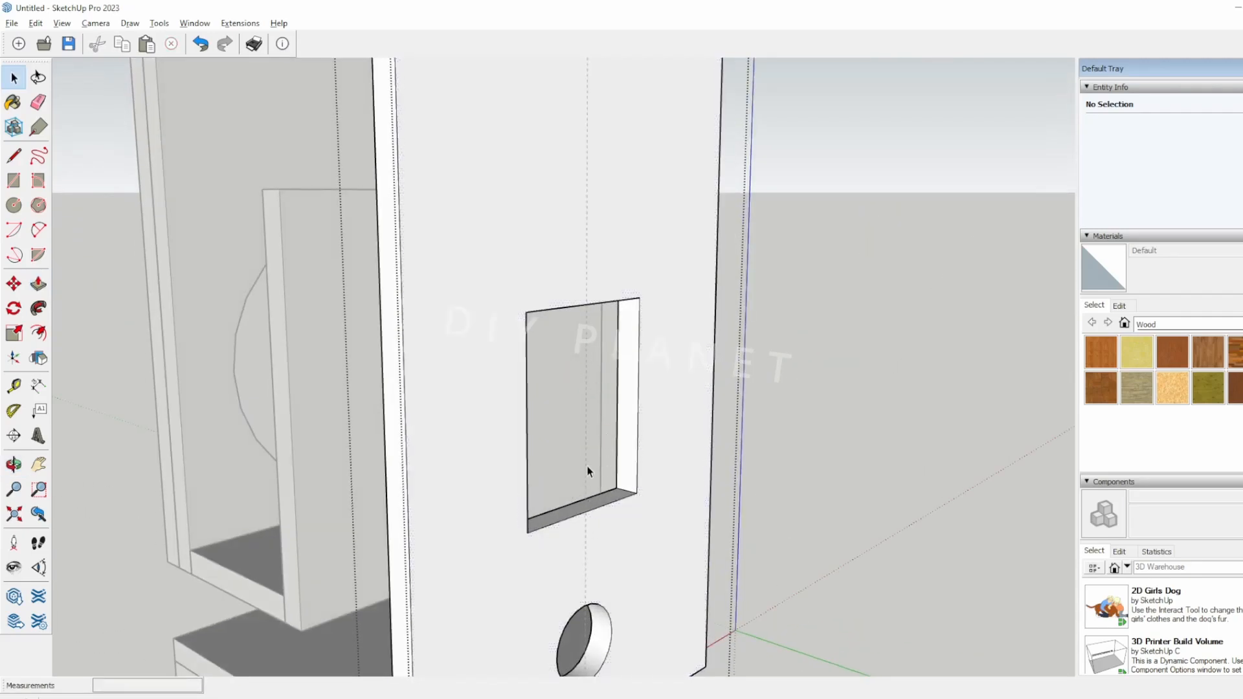
# - Leave the back panel's group and delete the vertical guide
pyautogui.click(589, 278)
pyautogui.scroll(-5, 627, 367)
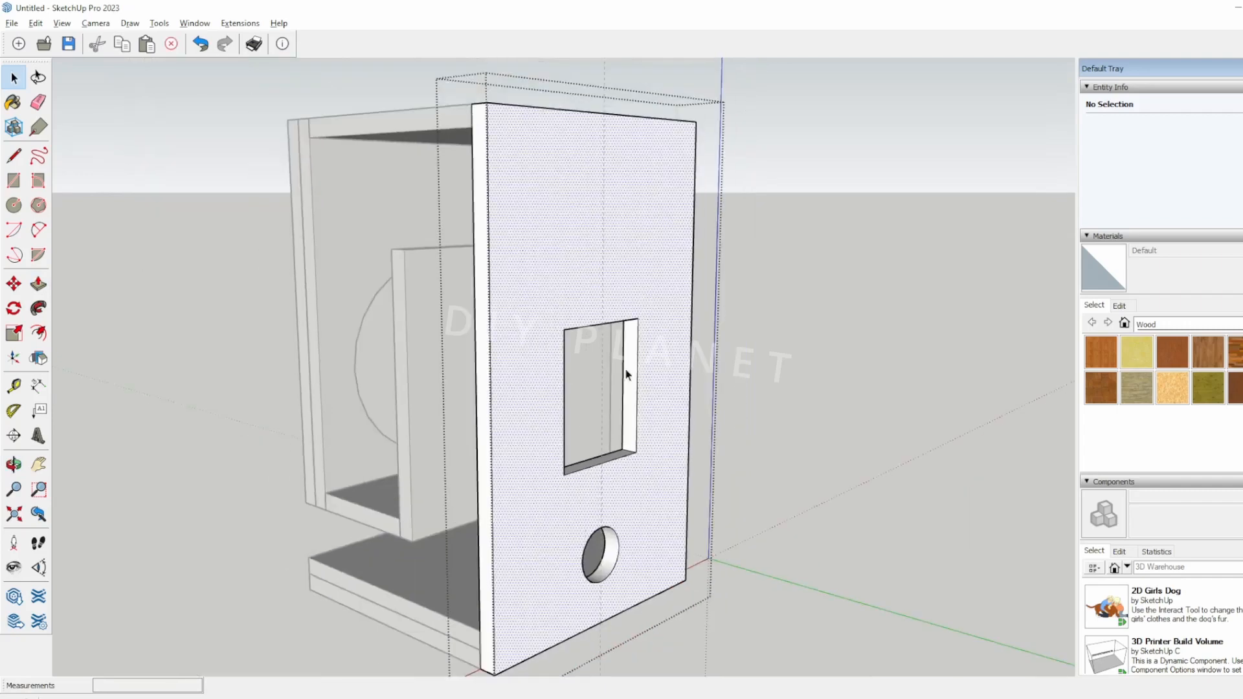
pyautogui.click(607, 137)
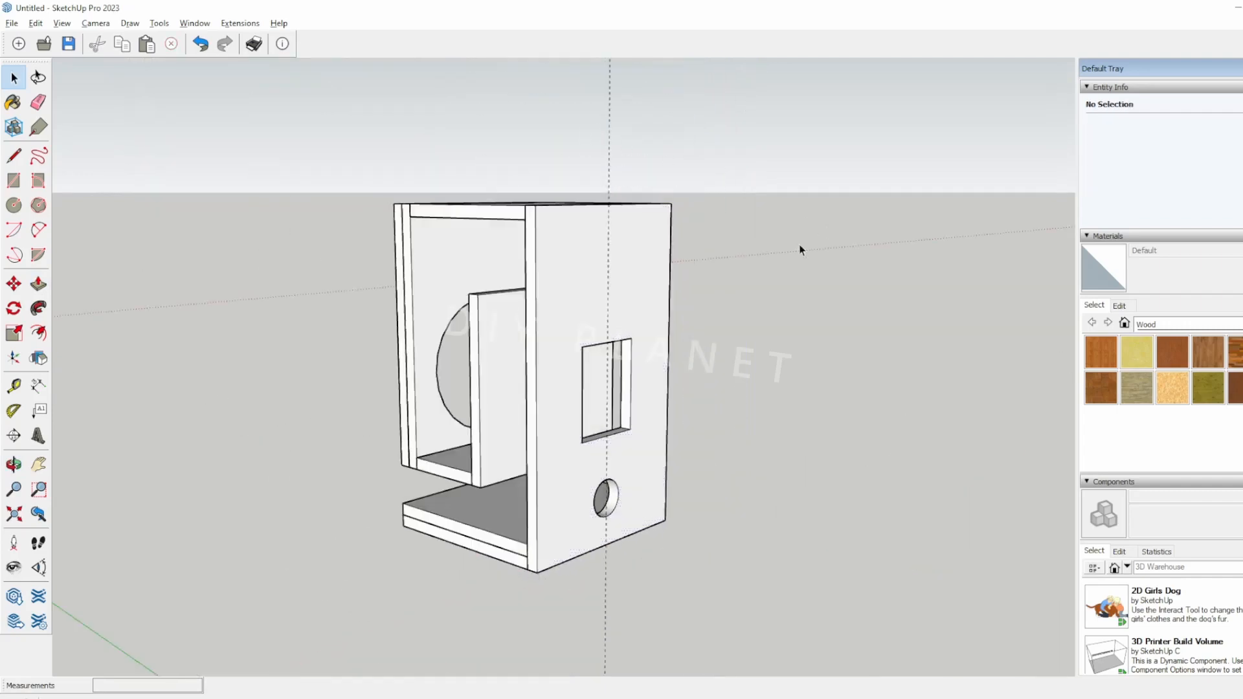
pyautogui.moveTo(611, 170); pyautogui.dragTo(718, 320, button='middle')
# - Dimension the back panel's full height along its outer vertical edge
pyautogui.click(38, 385)
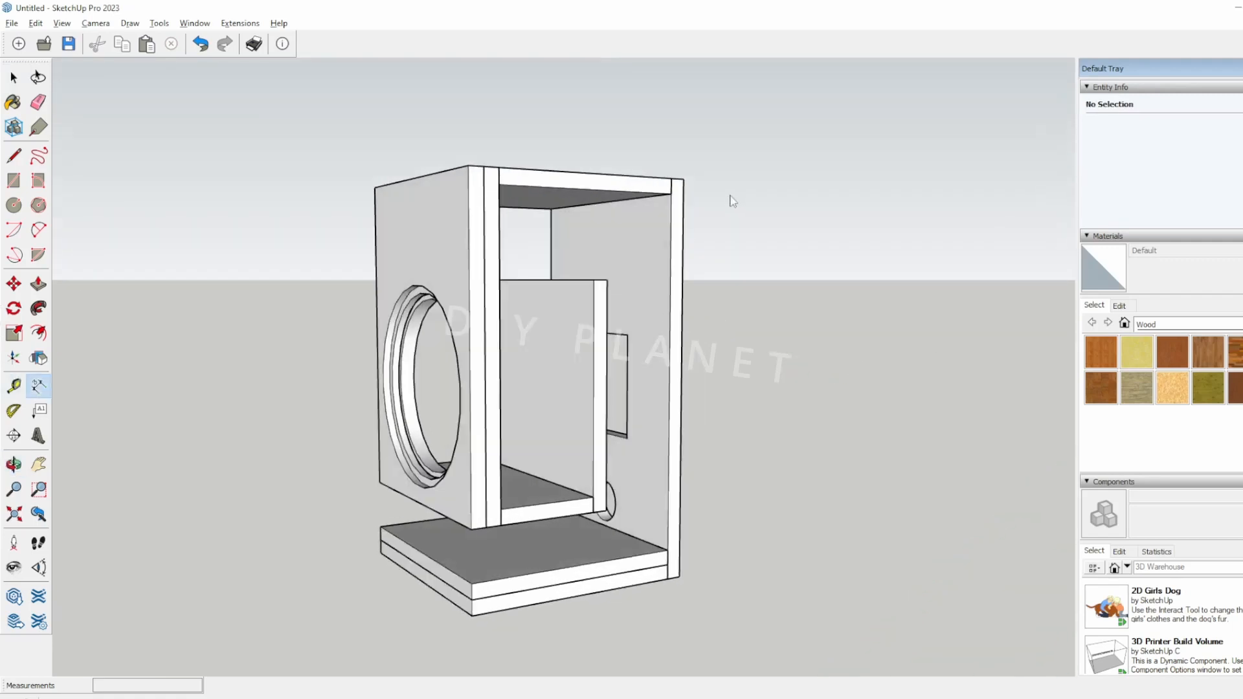
pyautogui.click(682, 180)
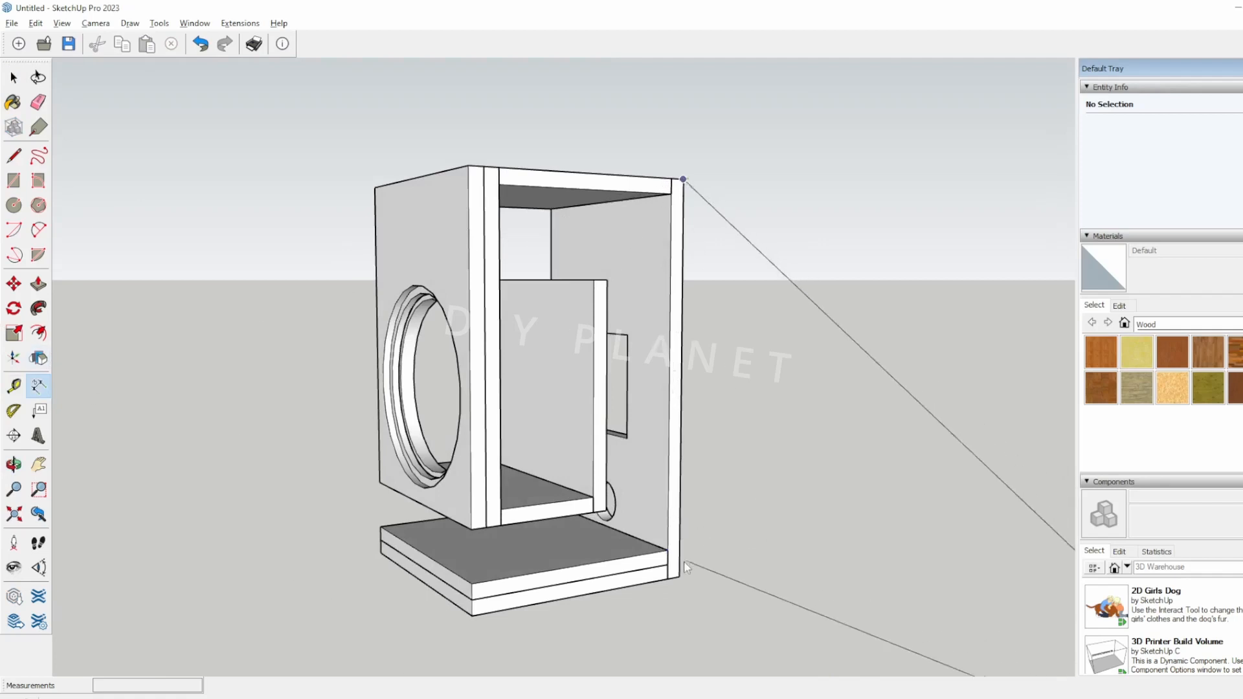
pyautogui.click(679, 578)
pyautogui.click(726, 586)
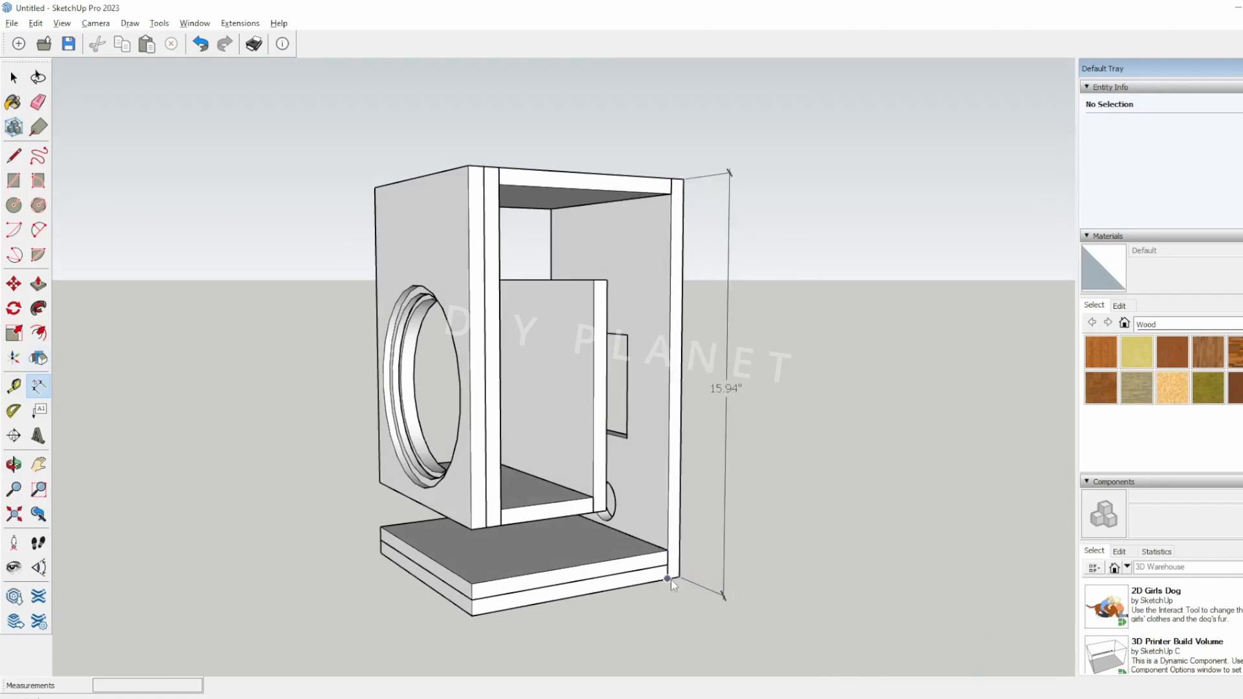
# - Dimension the base's depth along its side edge and its width along the front edge
pyautogui.click(669, 581)
pyautogui.click(473, 616)
pyautogui.click(477, 641)
pyautogui.moveTo(477, 641); pyautogui.dragTo(512, 619, button='middle')
pyautogui.click(363, 568)
pyautogui.click(521, 623)
pyautogui.click(447, 622)
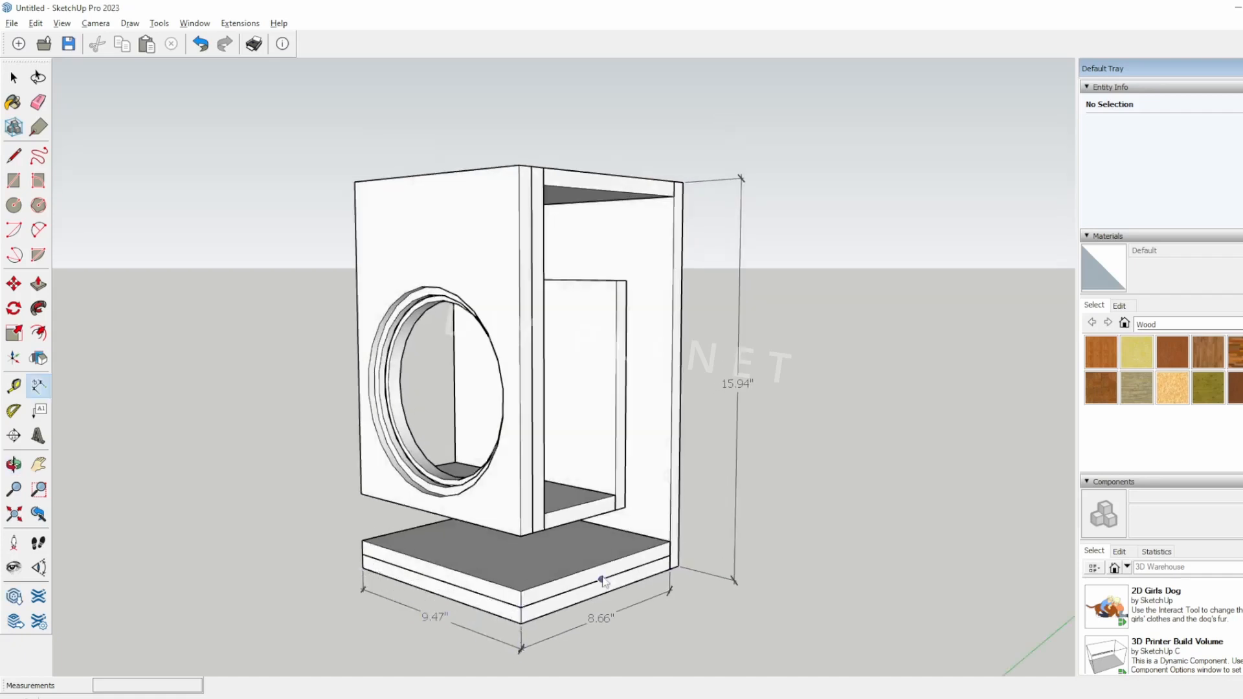
# - Dimension the top panel's depth along its far side edge, between the front and back panels
pyautogui.scroll(-5, 603, 581)
pyautogui.moveTo(658, 526); pyautogui.dragTo(491, 341, button='middle')
pyautogui.press('t')
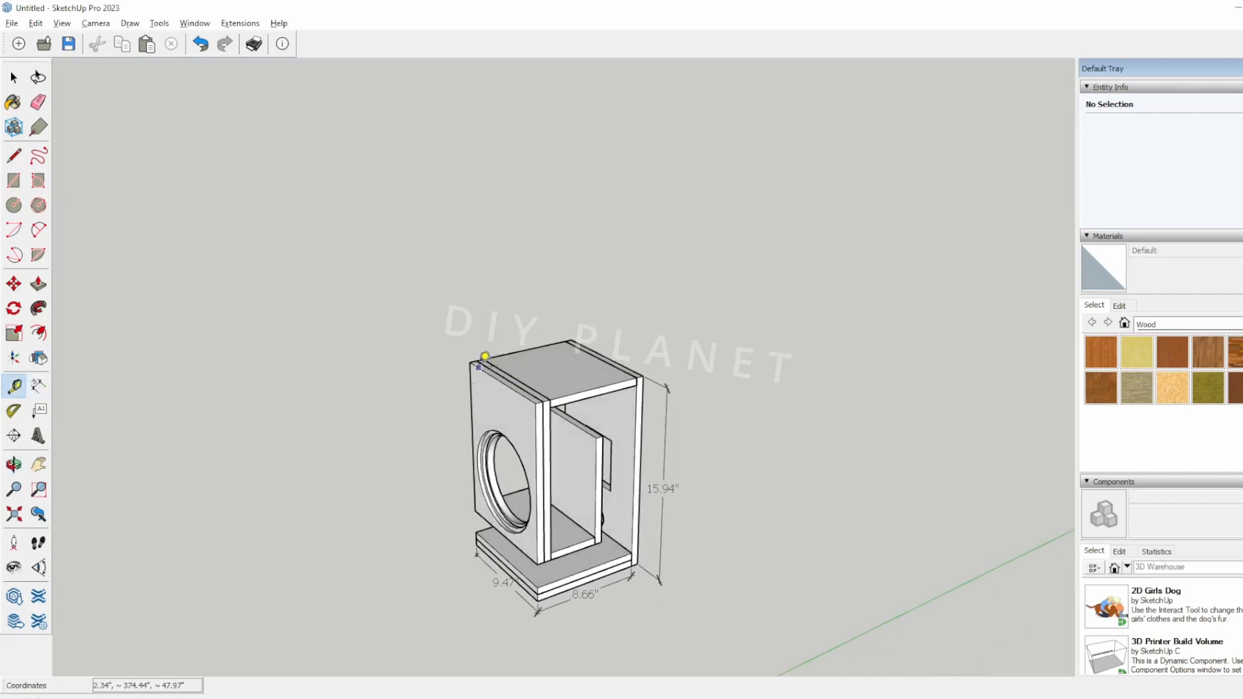
pyautogui.click(40, 387)
pyautogui.click(483, 359)
pyautogui.click(545, 320)
# - Dimension the box's width along the back panel's top edge
pyautogui.moveTo(545, 320); pyautogui.dragTo(685, 402, button='middle')
pyautogui.click(561, 343)
pyautogui.click(642, 374)
pyautogui.click(661, 349)
pyautogui.moveTo(660, 350)
pyautogui.mouseDown(button='middle')
pyautogui.moveTo(508, 352)
pyautogui.moveTo(730, 356)
pyautogui.moveTo(803, 412)
pyautogui.moveTo(571, 422)
pyautogui.moveTo(509, 408)
pyautogui.moveTo(655, 371)
pyautogui.mouseUp(button='middle')
# - Dimension the outer front panel's width along its top edge
pyautogui.moveTo(638, 432); pyautogui.dragTo(531, 336, button='middle')
pyautogui.scroll(3, 492, 392)
pyautogui.press('t')
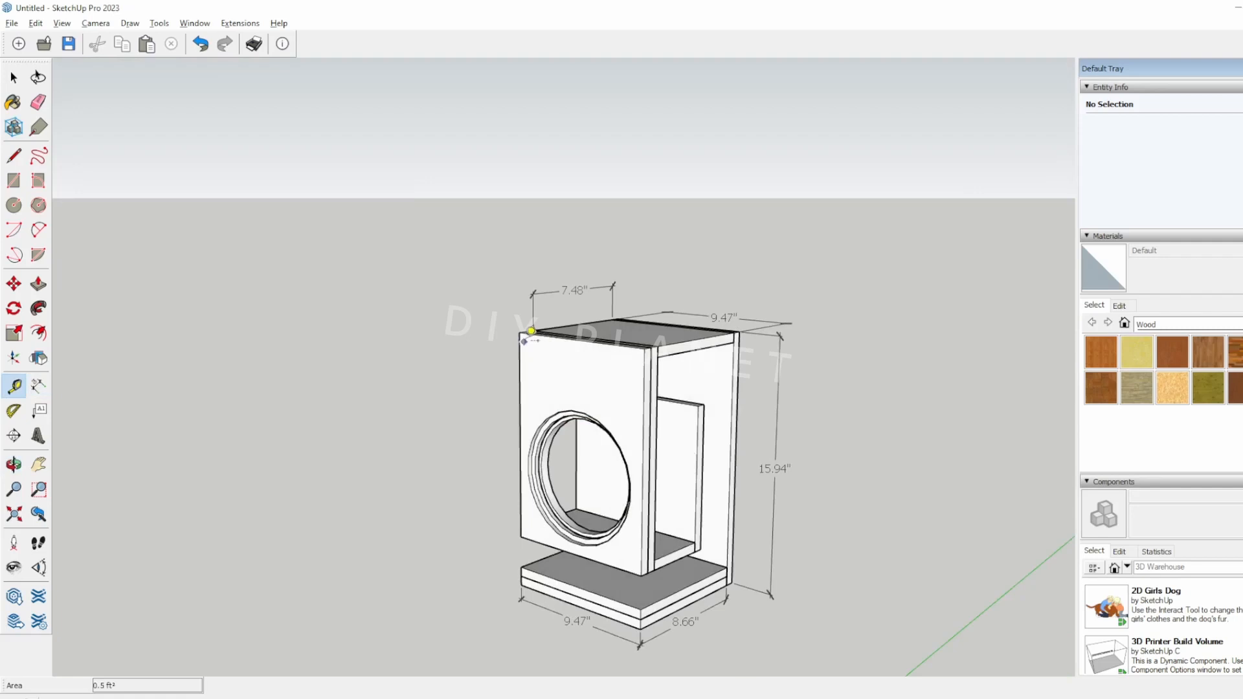
pyautogui.click(38, 386)
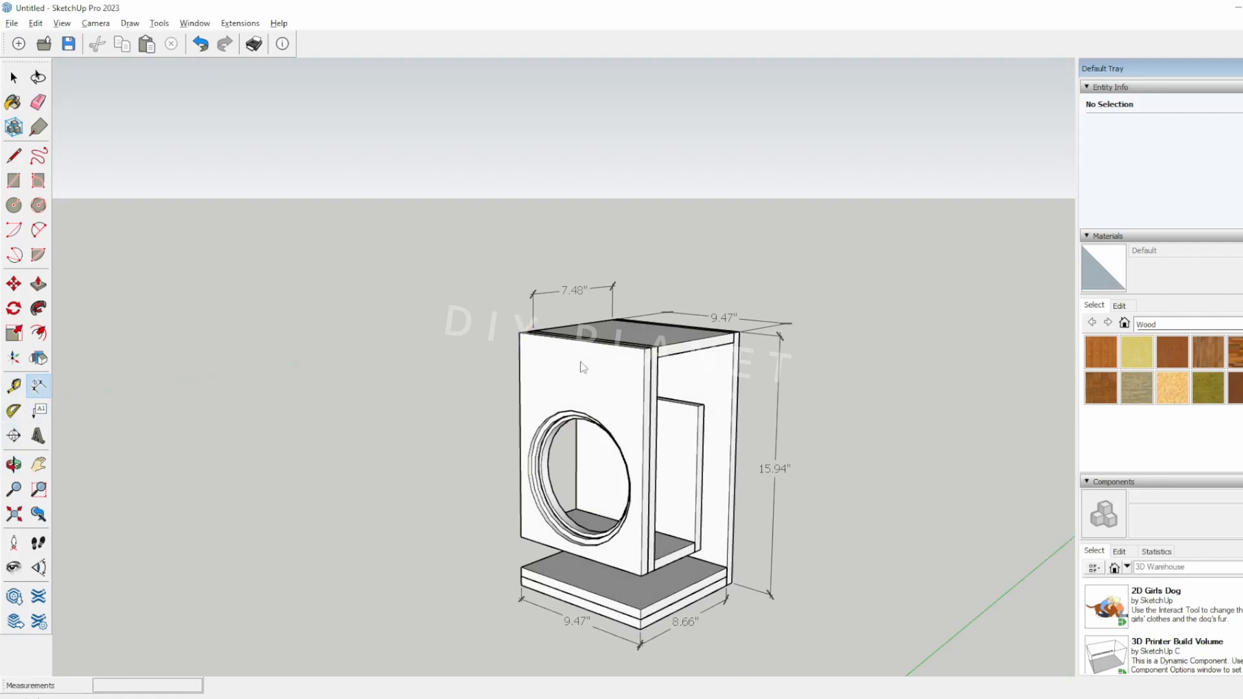
pyautogui.click(520, 333)
pyautogui.click(650, 348)
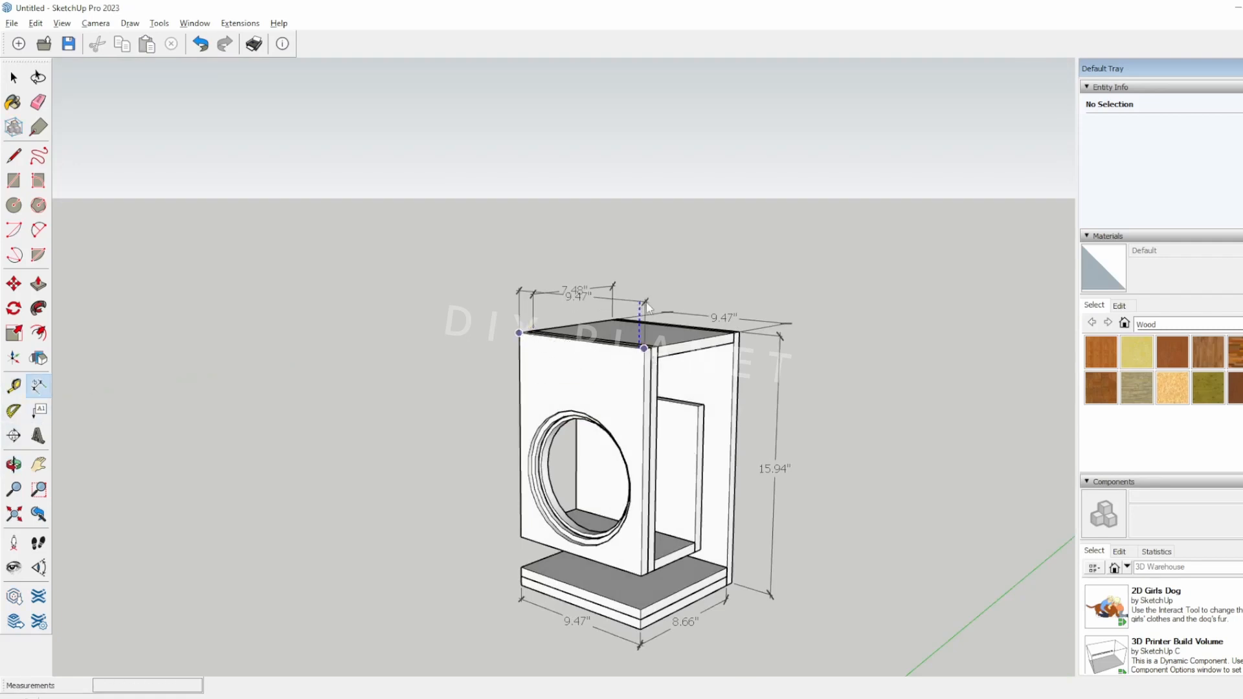
pyautogui.click(604, 379)
# - Dimension the outer front panel's height along its outer vertical edge
pyautogui.moveTo(605, 379); pyautogui.dragTo(670, 409, button='middle')
pyautogui.press('t')
pyautogui.click(39, 386)
pyautogui.click(522, 336)
pyautogui.click(524, 537)
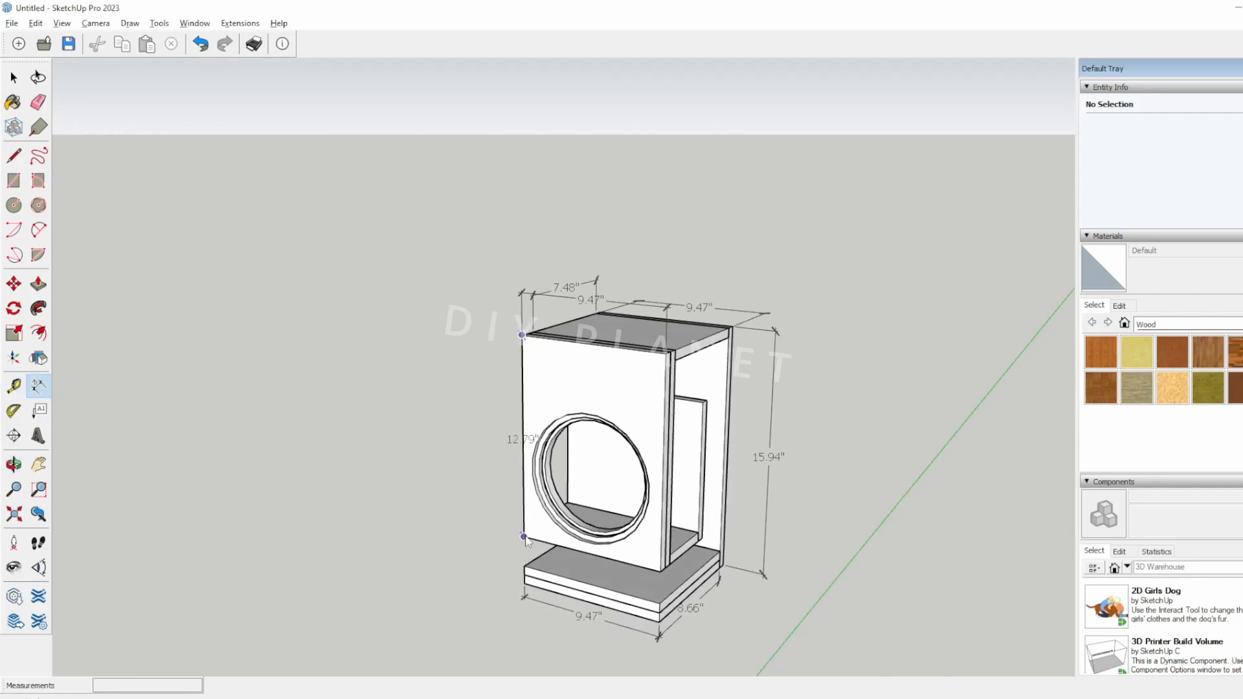
pyautogui.click(495, 537)
pyautogui.moveTo(495, 536); pyautogui.dragTo(885, 548, button='middle')
pyautogui.press('space')
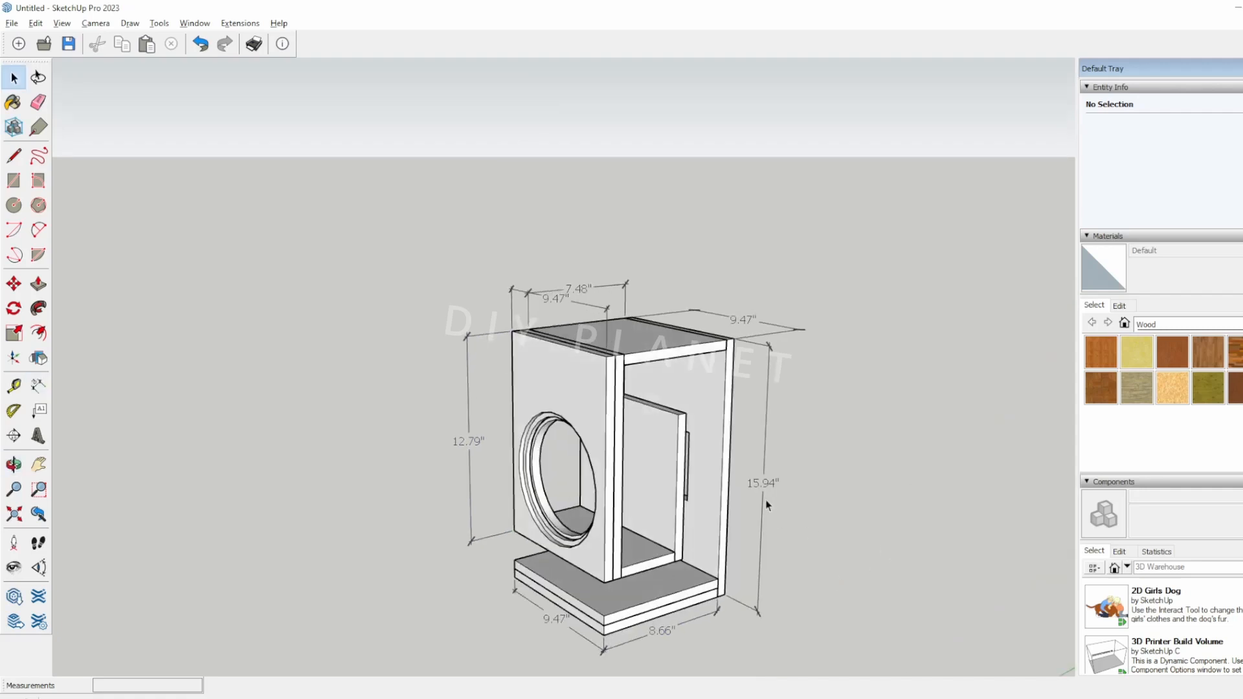
# - Paint the top, back, divider, both front panels, the inner floor and both base boards with Wood Bamboo
pyautogui.moveTo(767, 505); pyautogui.dragTo(692, 440, button='middle')
pyautogui.click(610, 407)
pyautogui.moveTo(849, 518); pyautogui.dragTo(402, 430, button='middle')
pyautogui.moveTo(767, 494); pyautogui.dragTo(868, 580, button='middle')
pyautogui.click(1101, 353)
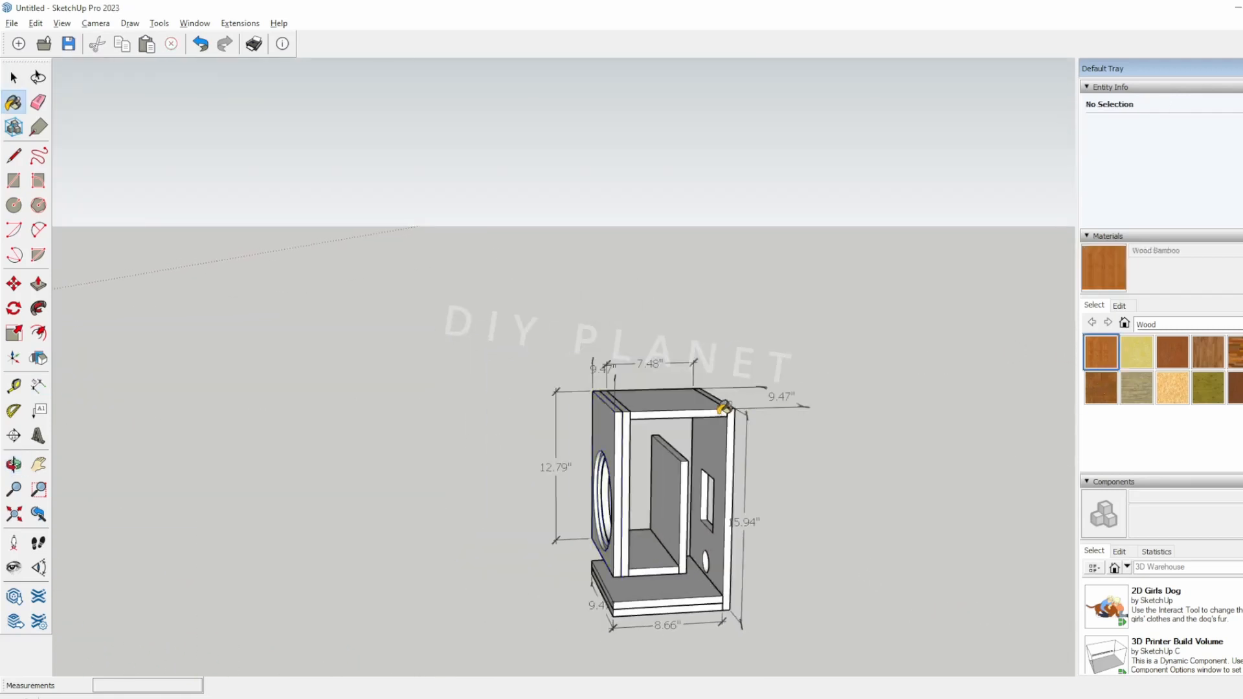
pyautogui.click(709, 403)
pyautogui.click(708, 465)
pyautogui.click(674, 475)
pyautogui.click(629, 471)
pyautogui.click(618, 469)
pyautogui.click(668, 550)
pyautogui.click(695, 602)
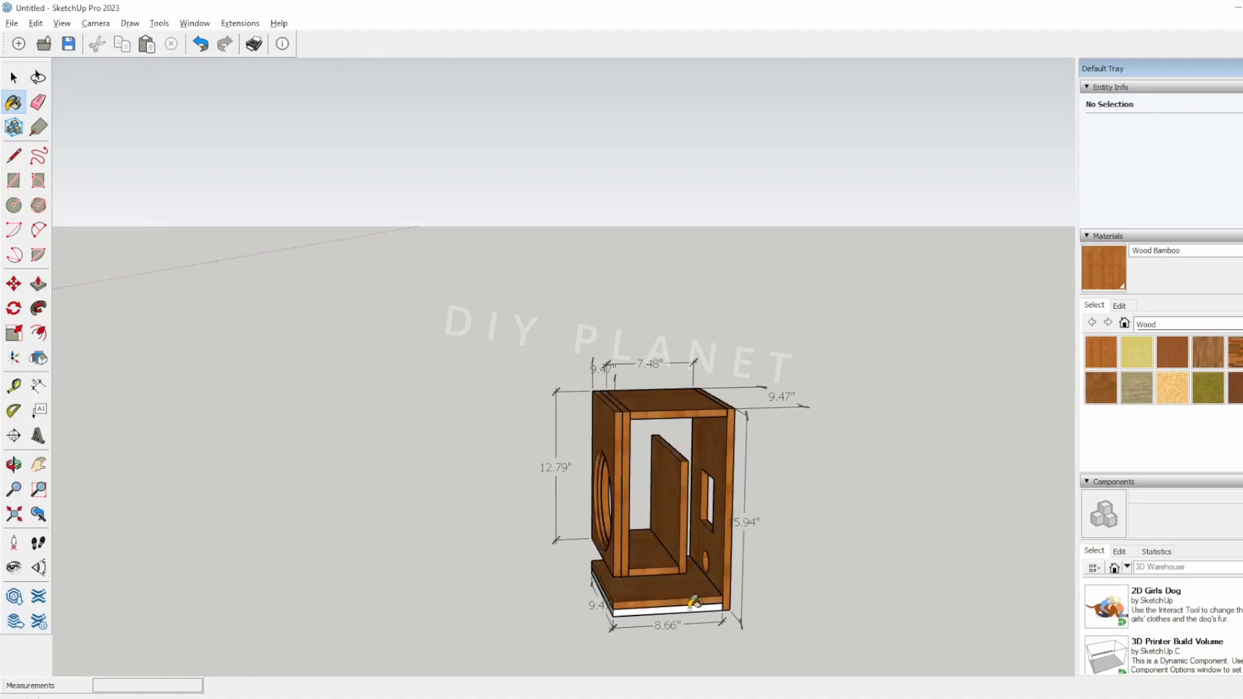
pyautogui.click(695, 607)
pyautogui.moveTo(785, 593)
pyautogui.mouseDown(button='middle')
pyautogui.moveTo(1001, 576)
pyautogui.moveTo(932, 517)
pyautogui.moveTo(722, 489)
pyautogui.moveTo(518, 534)
pyautogui.moveTo(732, 538)
pyautogui.moveTo(891, 521)
pyautogui.moveTo(744, 538)
pyautogui.mouseUp(button='middle')
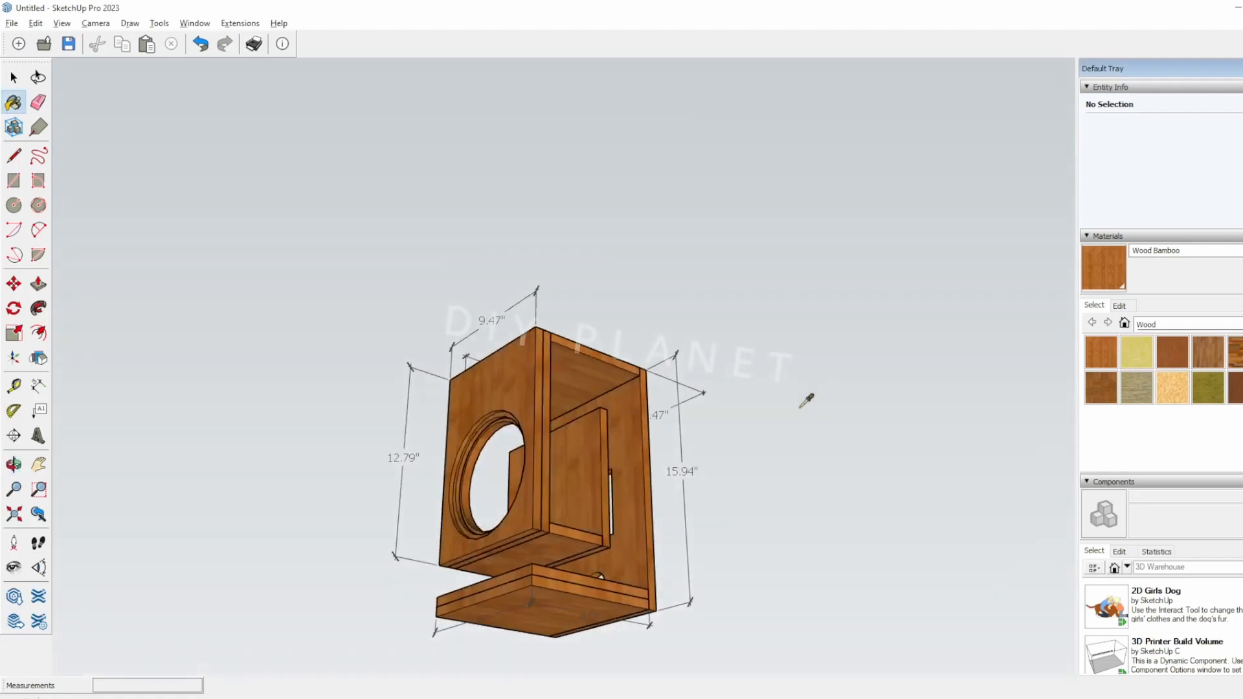
# - Draw a circle of about 0.78" radius on the outer front panel, centred above the speaker opening, inside the panel's group
pyautogui.moveTo(807, 397); pyautogui.dragTo(755, 491, button='middle')
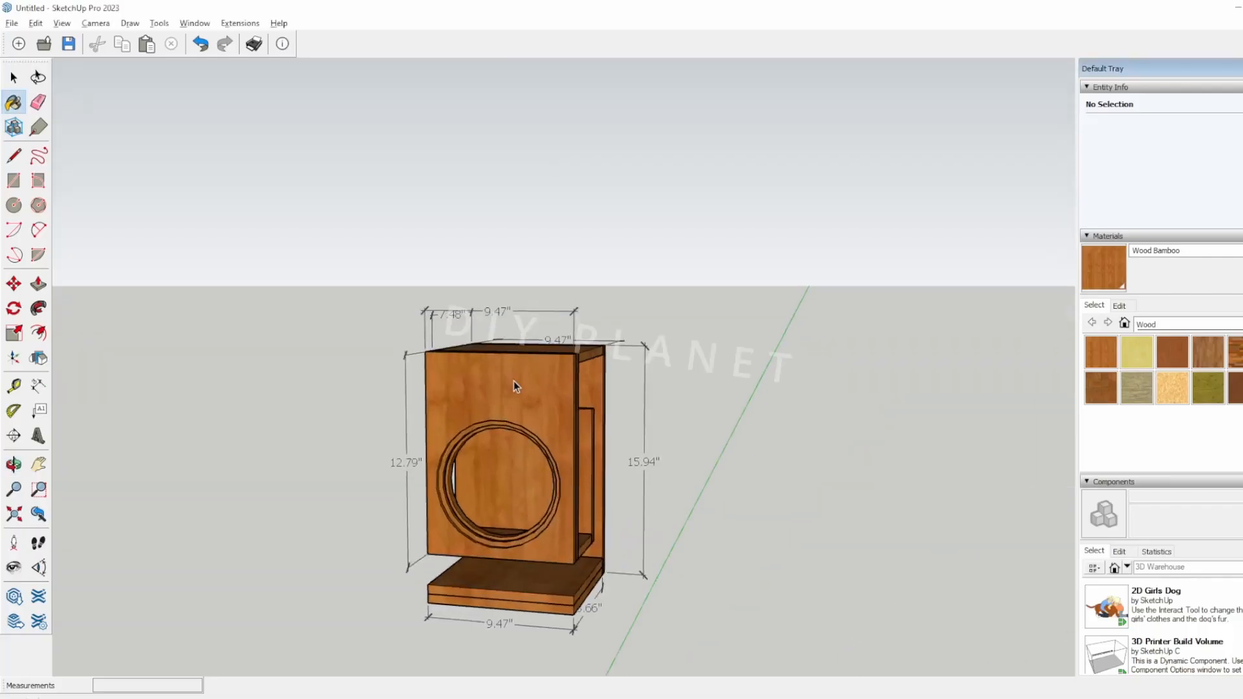
pyautogui.press('space')
pyautogui.doubleClick(511, 384)
pyautogui.moveTo(511, 383); pyautogui.dragTo(327, 388, button='middle')
pyautogui.scroll(3, 503, 419)
pyautogui.moveTo(503, 419); pyautogui.dragTo(544, 407, button='middle')
pyautogui.press('c')
pyautogui.click(476, 357)
pyautogui.click(496, 362)
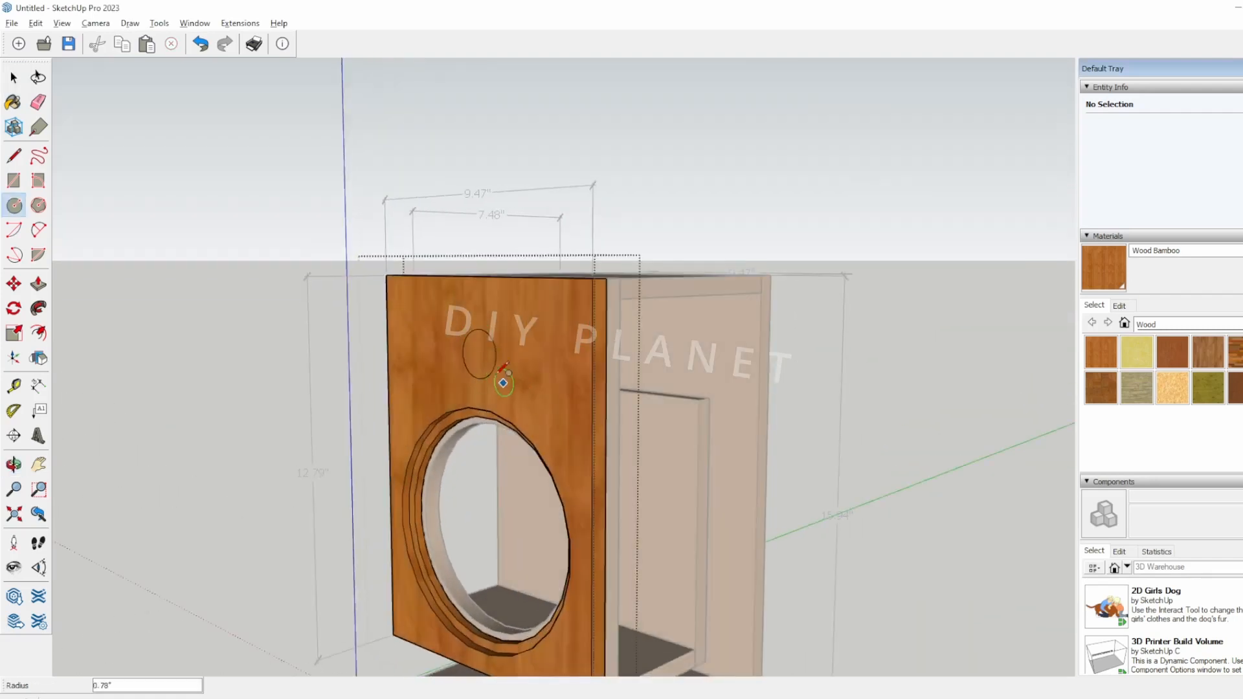
# - Push the small circle through the outer front panel's thickness to cut a hole
pyautogui.press('p')
pyautogui.click(479, 353)
pyautogui.click(601, 364)
# - Try to trace the small hole with a circle of about 0.98" radius while still inside the outer front panel's group
pyautogui.press('f')
pyautogui.press('c')
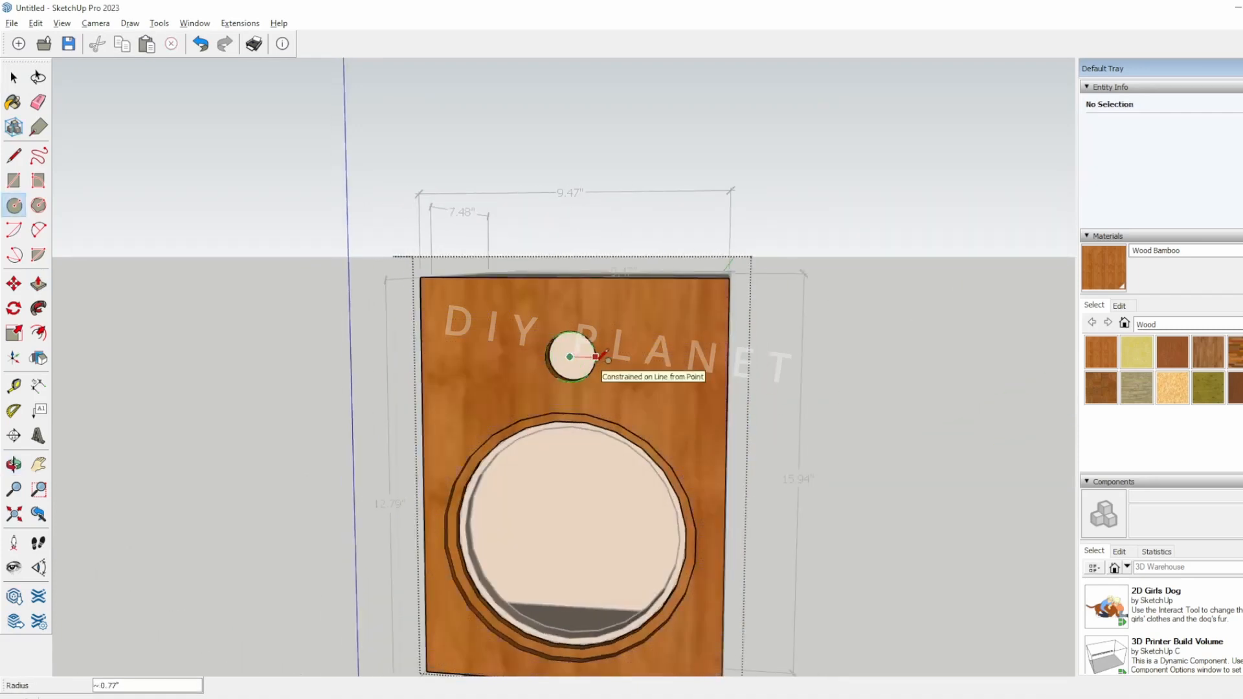
pyautogui.moveTo(608, 360); pyautogui.dragTo(654, 364, button='middle')
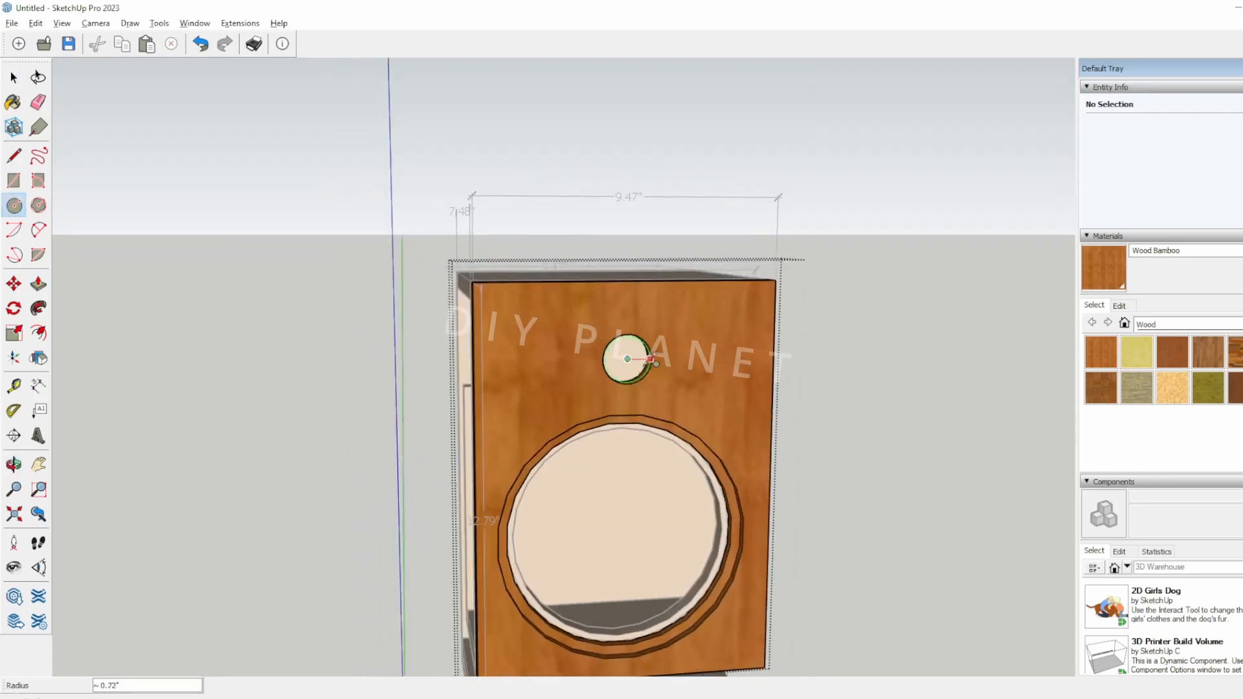
pyautogui.scroll(5, 649, 360)
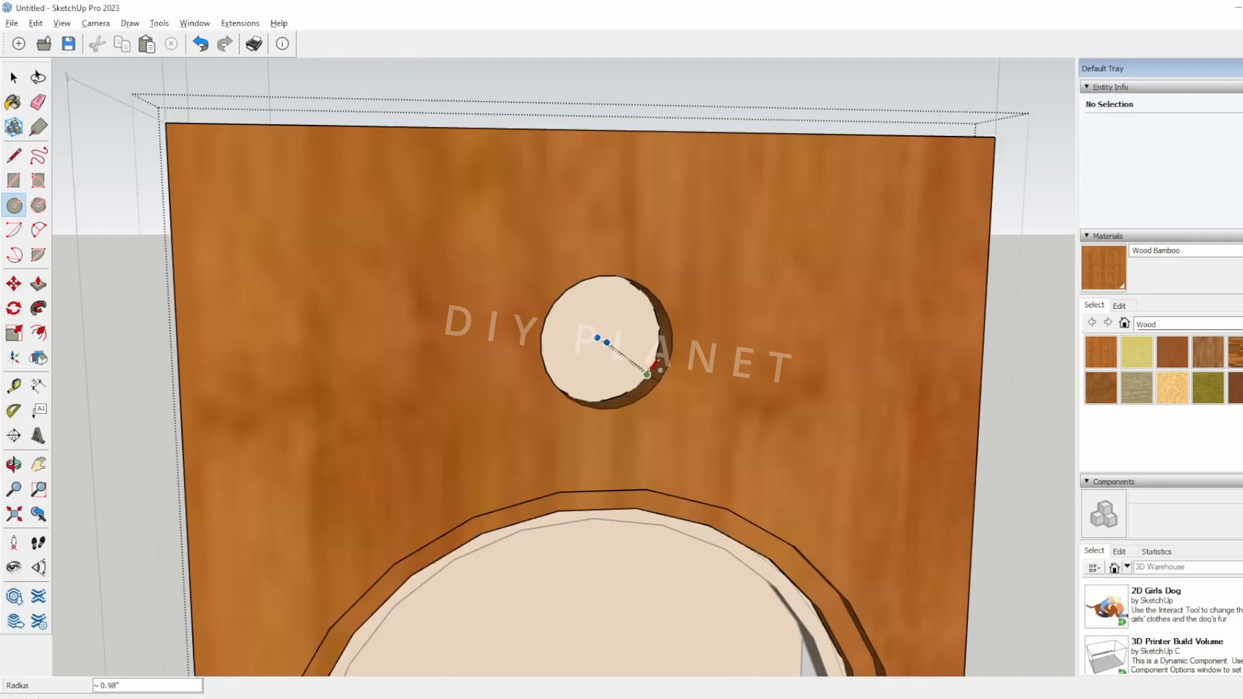
pyautogui.click(651, 368)
pyautogui.moveTo(605, 350); pyautogui.dragTo(555, 322, button='middle')
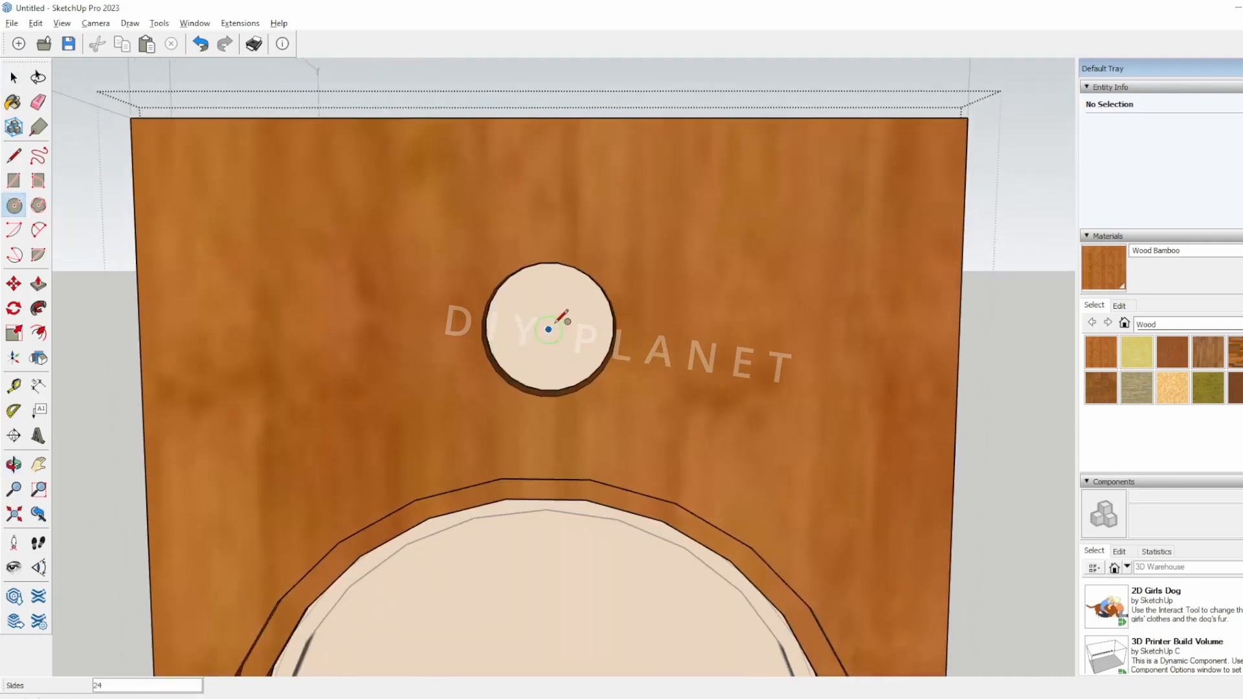
pyautogui.click(549, 329)
pyautogui.click(609, 350)
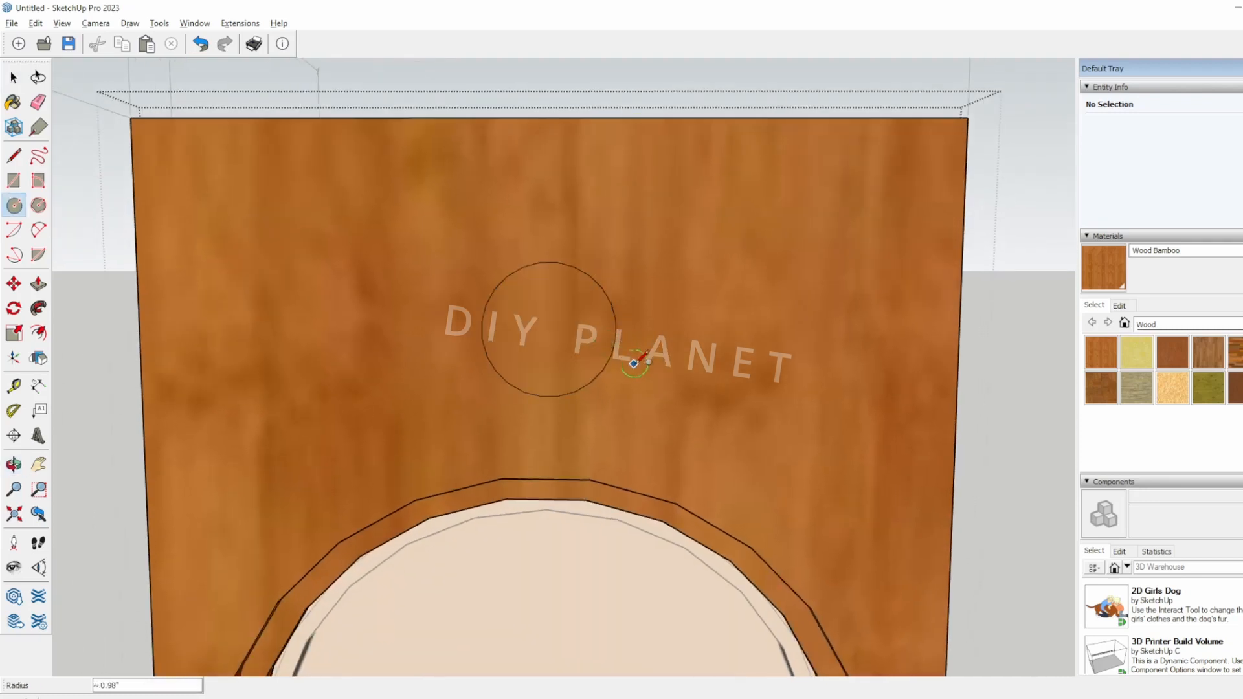
pyautogui.hotkey('ctrl', 'z')
# - Draw a circle of about 0.76" radius on the inner front panel, inside its group, centred behind the small hole
pyautogui.moveTo(562, 334)
pyautogui.mouseDown(button='middle')
pyautogui.moveTo(681, 337)
pyautogui.moveTo(569, 333)
pyautogui.mouseUp(button='middle')
pyautogui.press('space')
pyautogui.doubleClick(679, 336)
pyautogui.press('c')
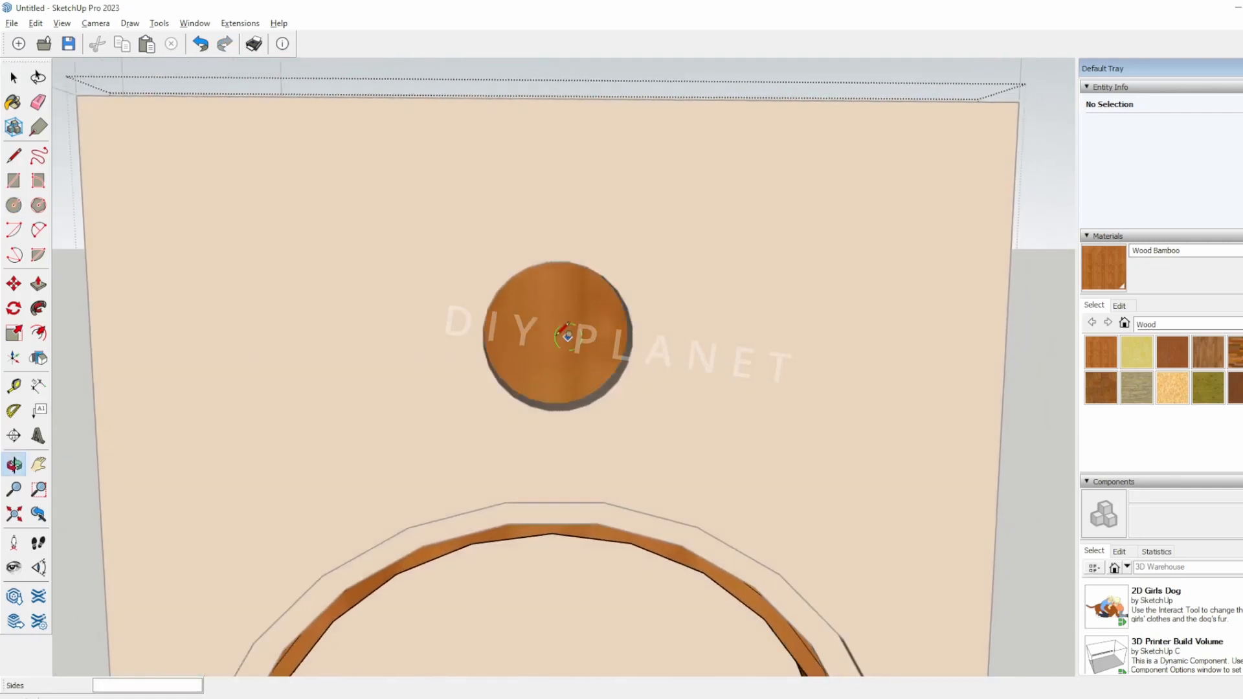
pyautogui.click(555, 334)
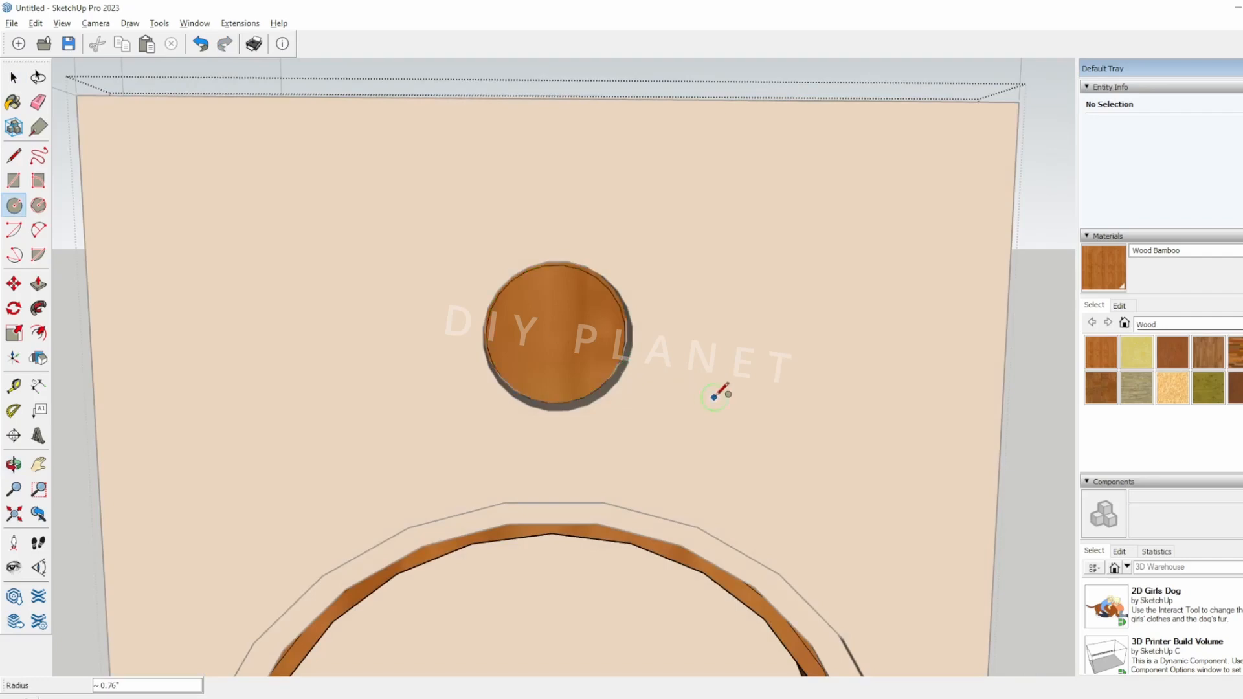
pyautogui.moveTo(716, 388); pyautogui.dragTo(536, 380, button='middle')
pyautogui.scroll(-3, 410, 372)
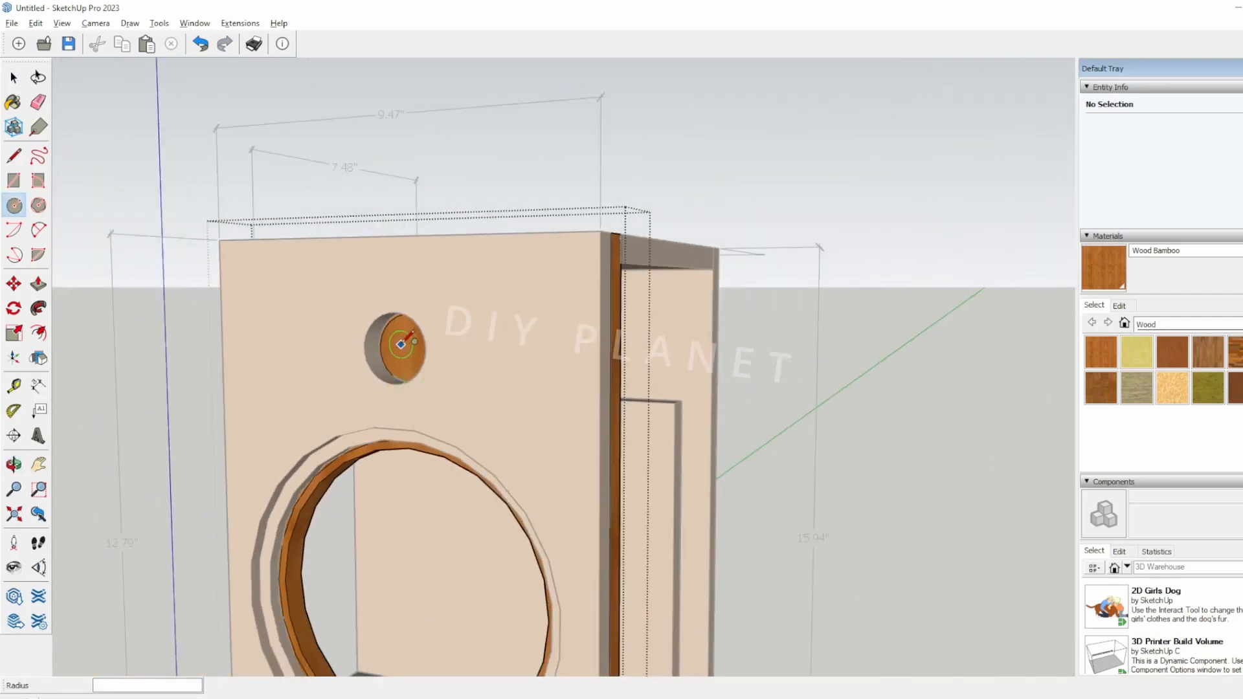
# - Push the inner front panel's circle 0.59" through its thickness and leave the group
pyautogui.moveTo(415, 340); pyautogui.dragTo(327, 344, button='middle')
pyautogui.click(352, 333)
pyautogui.press('p')
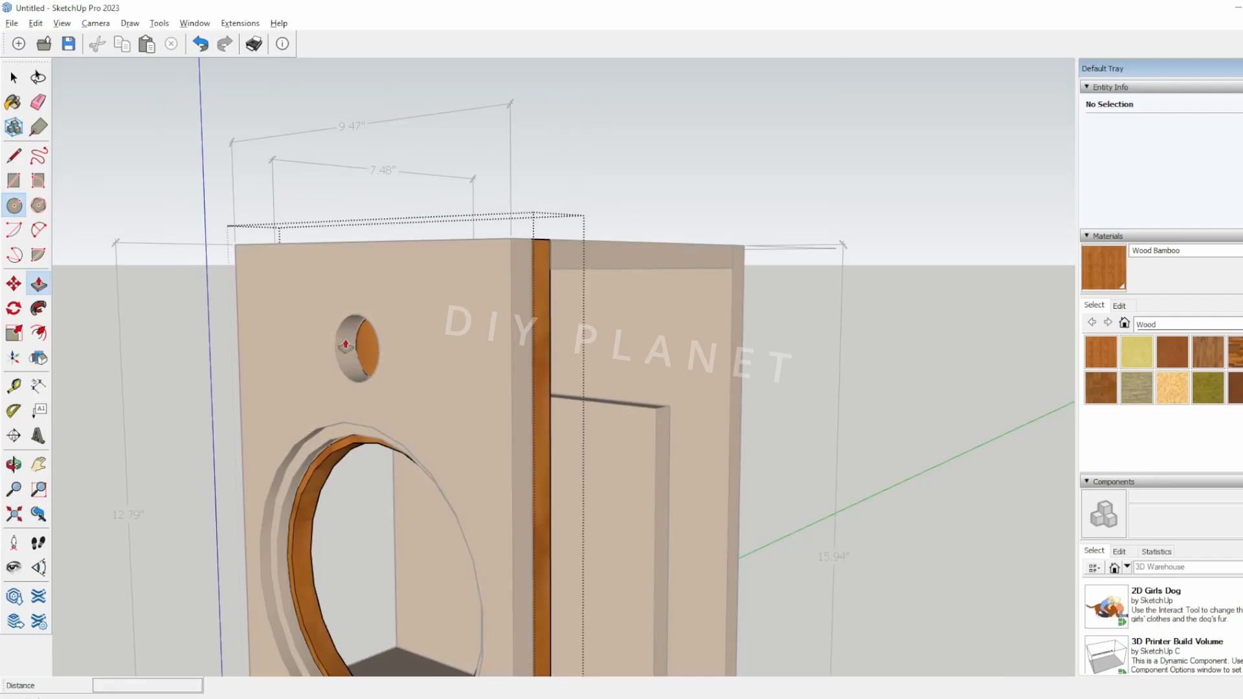
pyautogui.click(364, 353)
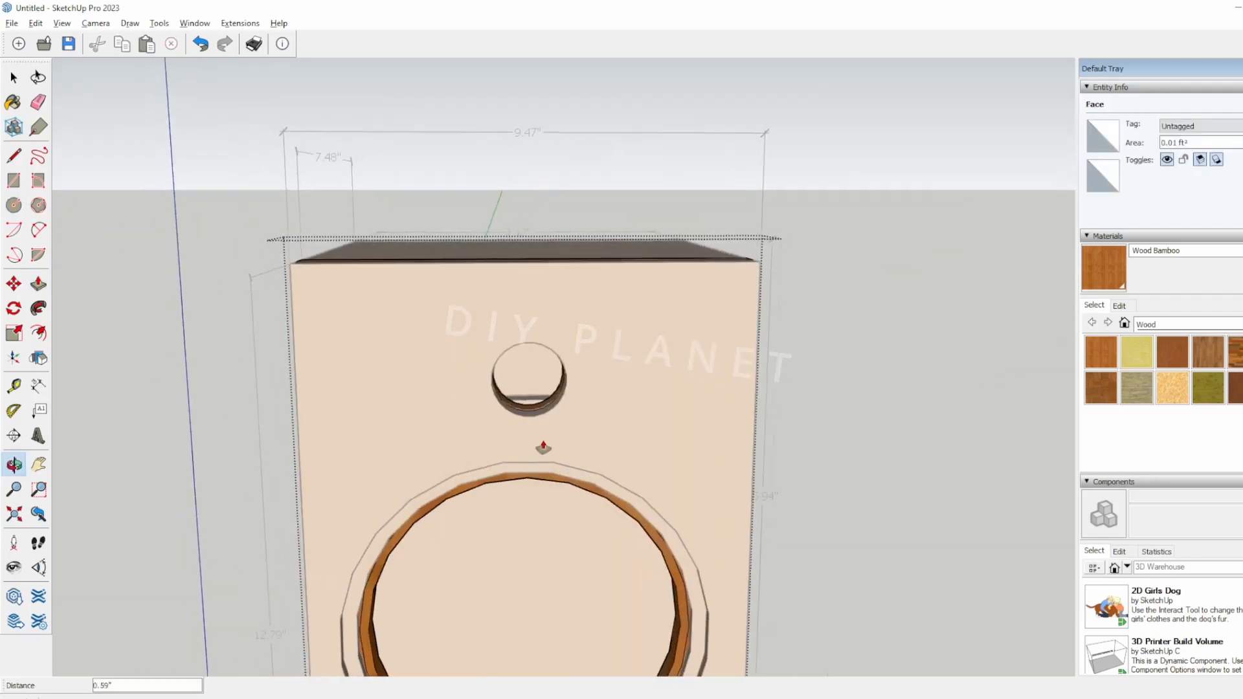
pyautogui.press('space')
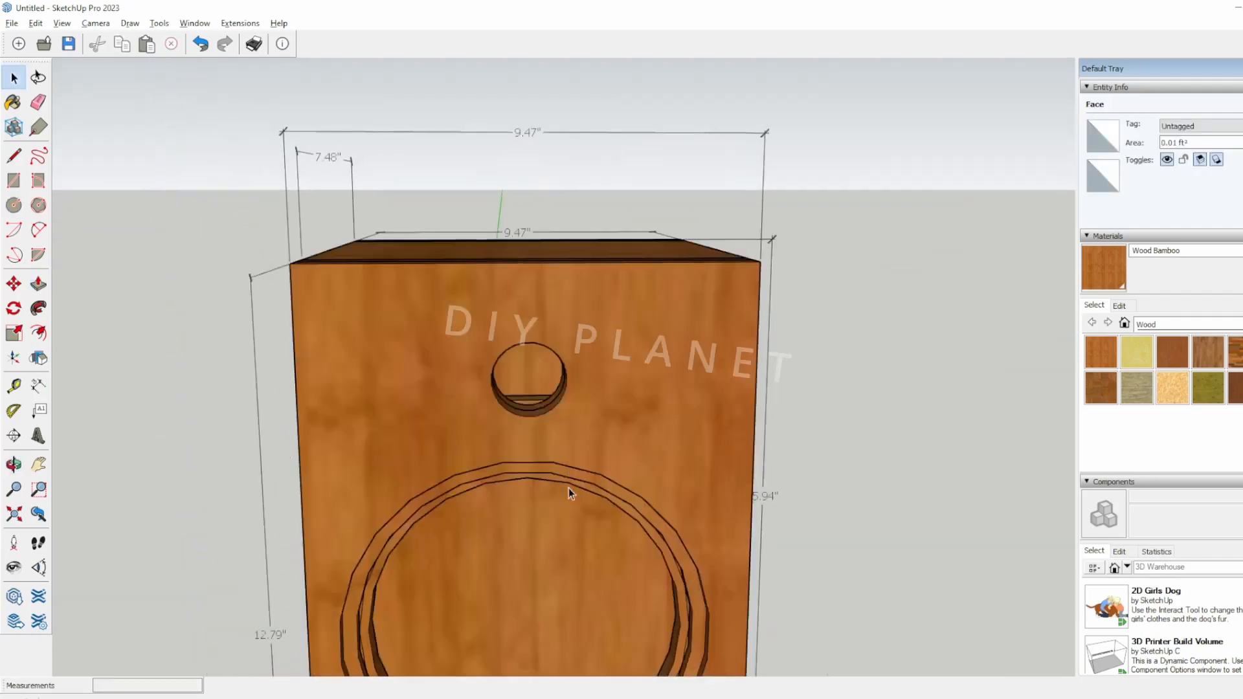
# - Move the outer front panel about 13.42" forward, away from the speaker box
pyautogui.moveTo(588, 494); pyautogui.dragTo(464, 449, button='middle')
pyautogui.scroll(-5, 465, 450)
pyautogui.moveTo(590, 504); pyautogui.dragTo(526, 492, button='middle')
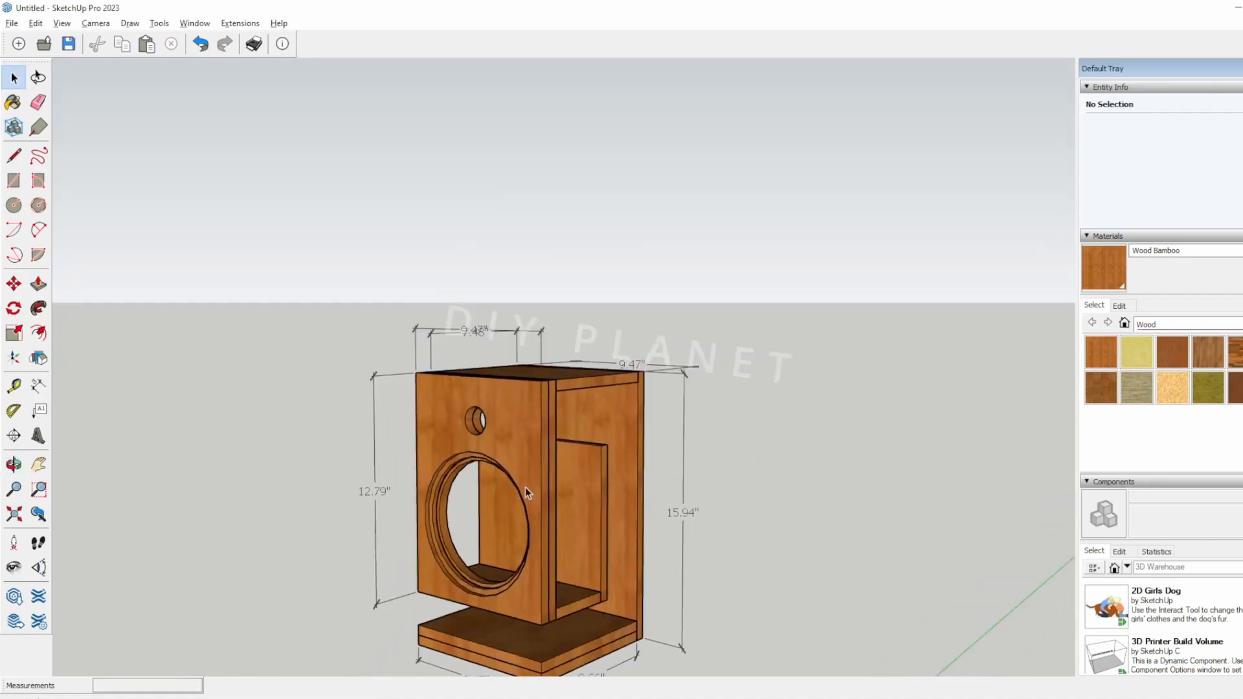
pyautogui.press('m')
pyautogui.click(541, 432)
pyautogui.click(336, 380)
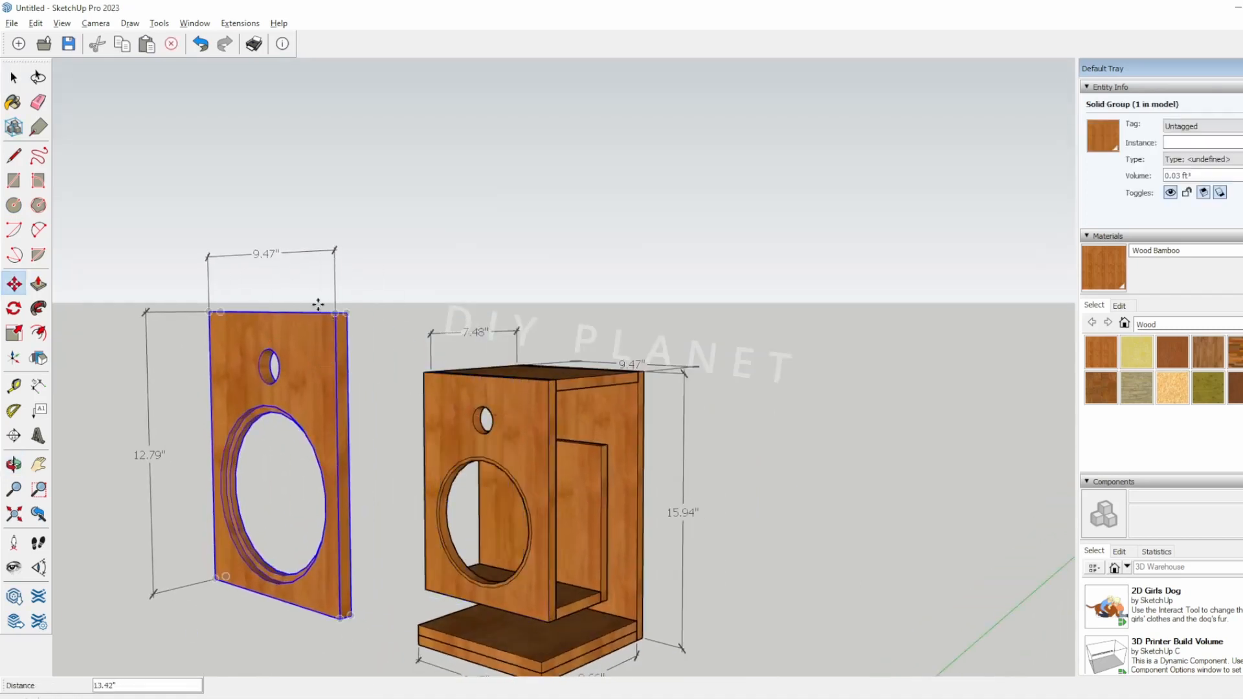
pyautogui.press('space')
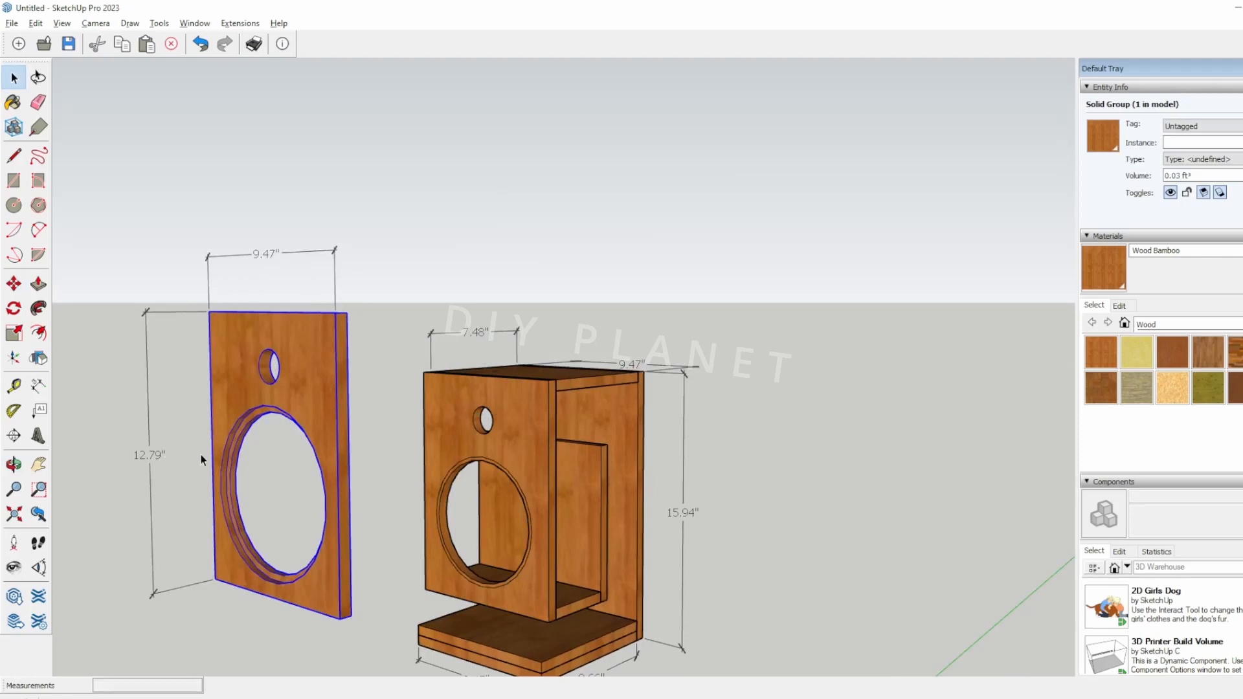
# - Examine the separated outer front panel and the dimensioned box from several angles
pyautogui.moveTo(286, 332); pyautogui.dragTo(330, 335, button='middle')
pyautogui.press('h')
pyautogui.press('space')
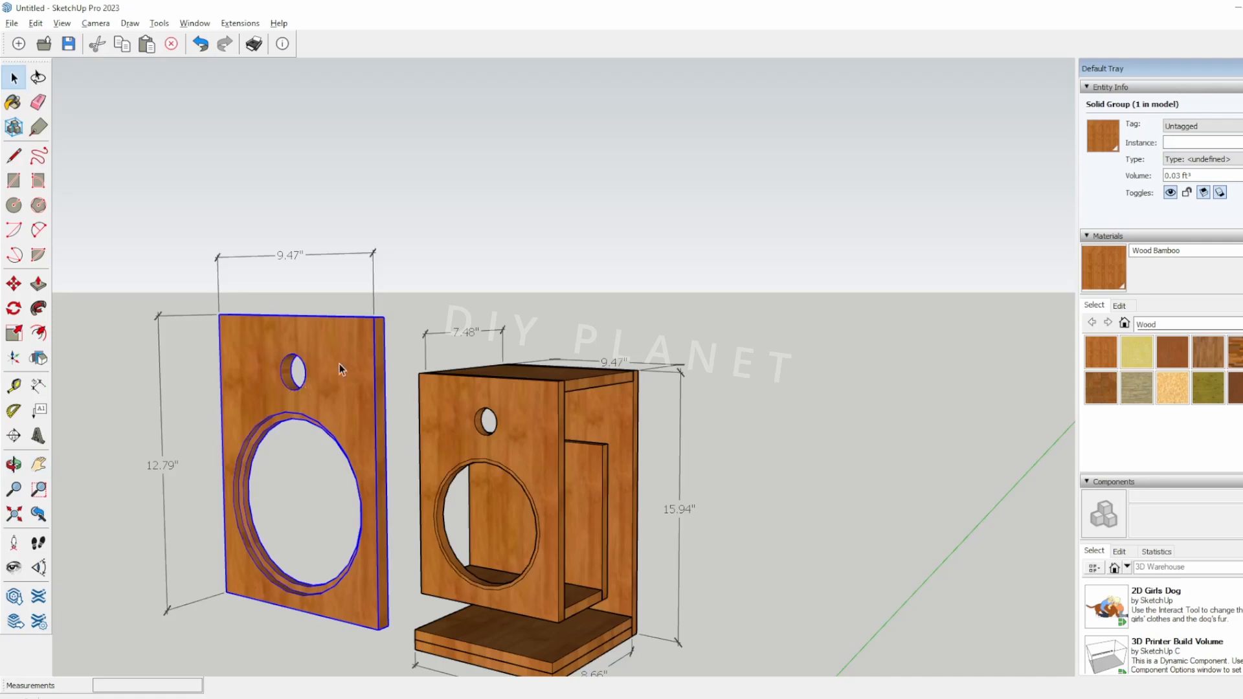
pyautogui.moveTo(343, 361); pyautogui.dragTo(300, 415, button='middle')
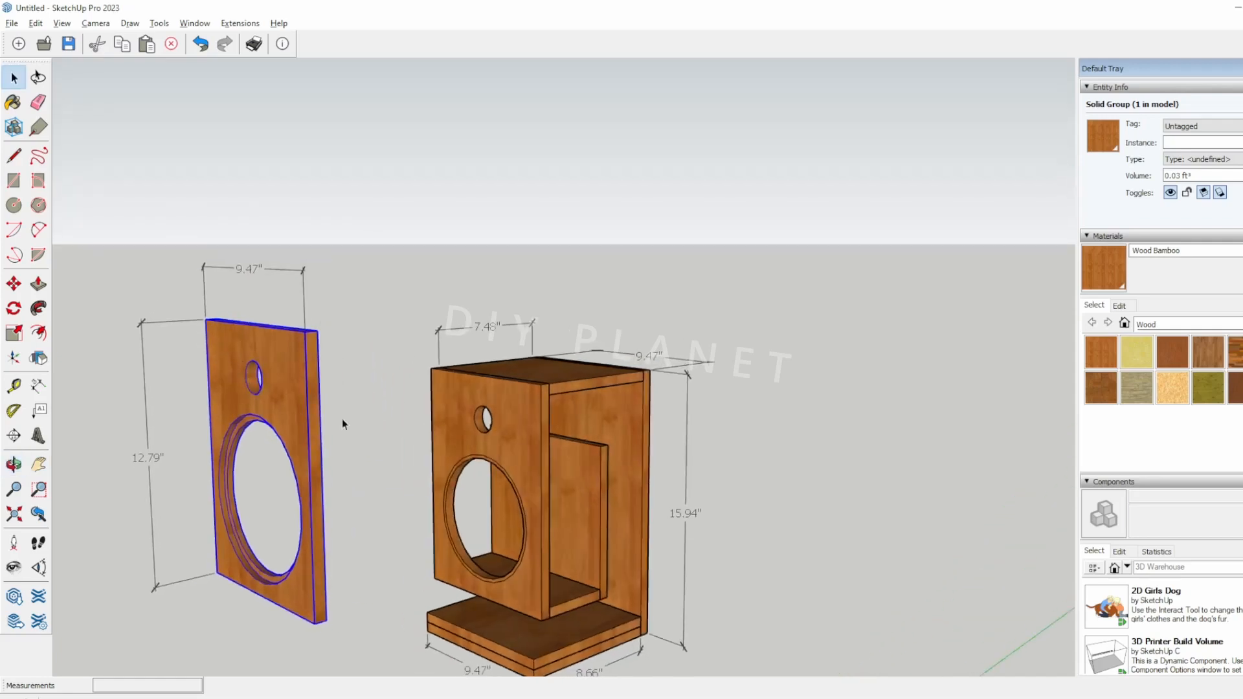
pyautogui.moveTo(368, 485)
pyautogui.mouseDown(button='middle')
pyautogui.moveTo(370, 464)
pyautogui.moveTo(391, 480)
pyautogui.moveTo(725, 506)
pyautogui.moveTo(557, 474)
pyautogui.moveTo(555, 388)
pyautogui.moveTo(560, 472)
pyautogui.moveTo(540, 473)
pyautogui.mouseUp(button='middle')
pyautogui.scroll(-3, 627, 495)
pyautogui.scroll(2, 628, 494)
pyautogui.scroll(3, 557, 474)
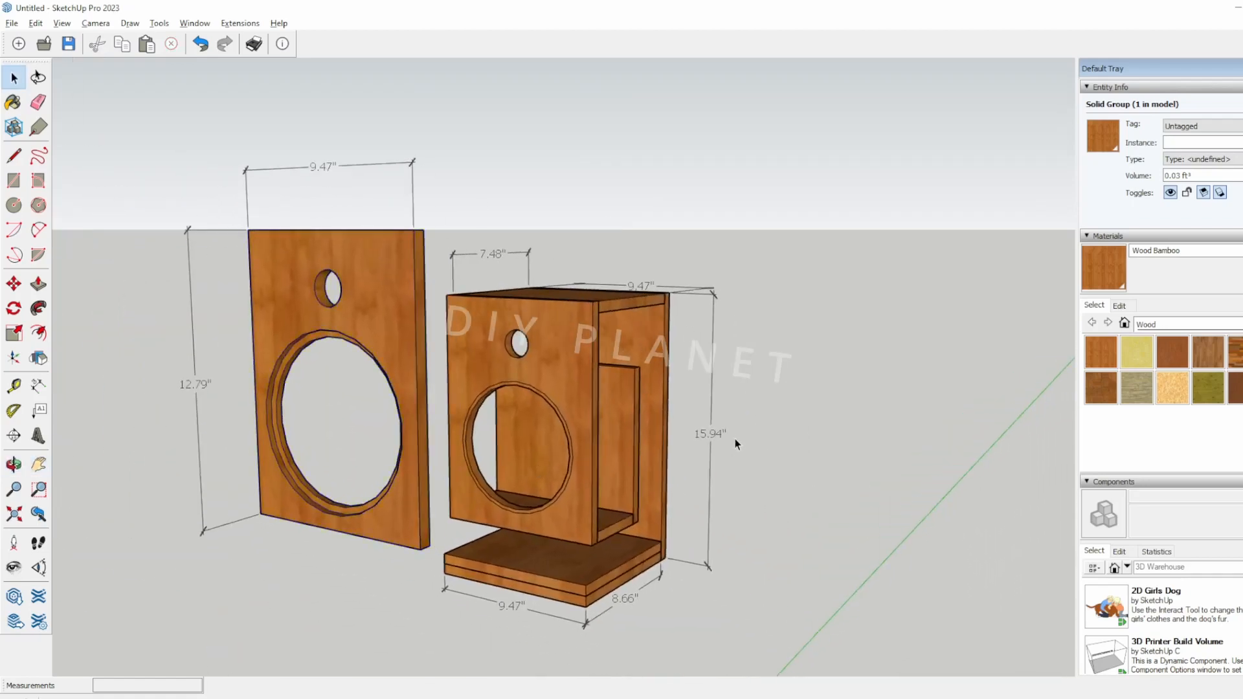
pyautogui.click(779, 426)
pyautogui.moveTo(779, 427); pyautogui.dragTo(744, 430, button='middle')
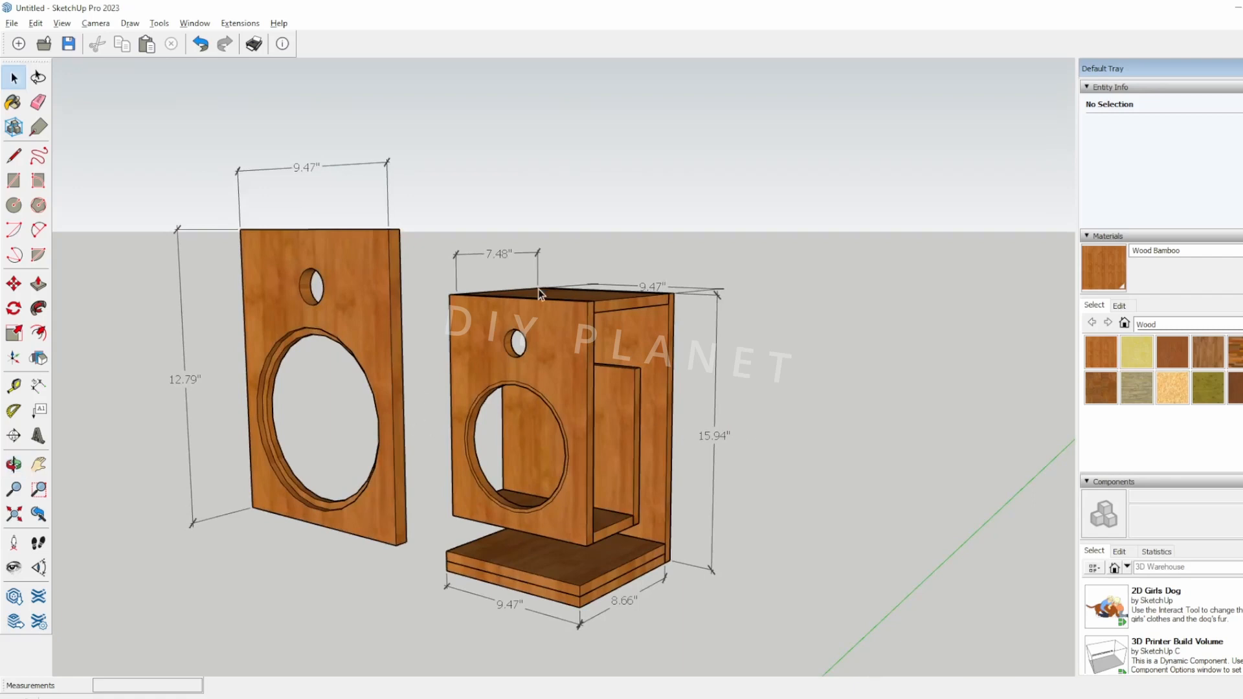
pyautogui.moveTo(708, 280); pyautogui.dragTo(791, 329, button='middle')
# - Move the detached outer front panel sideways past the box's open side
pyautogui.click(428, 278)
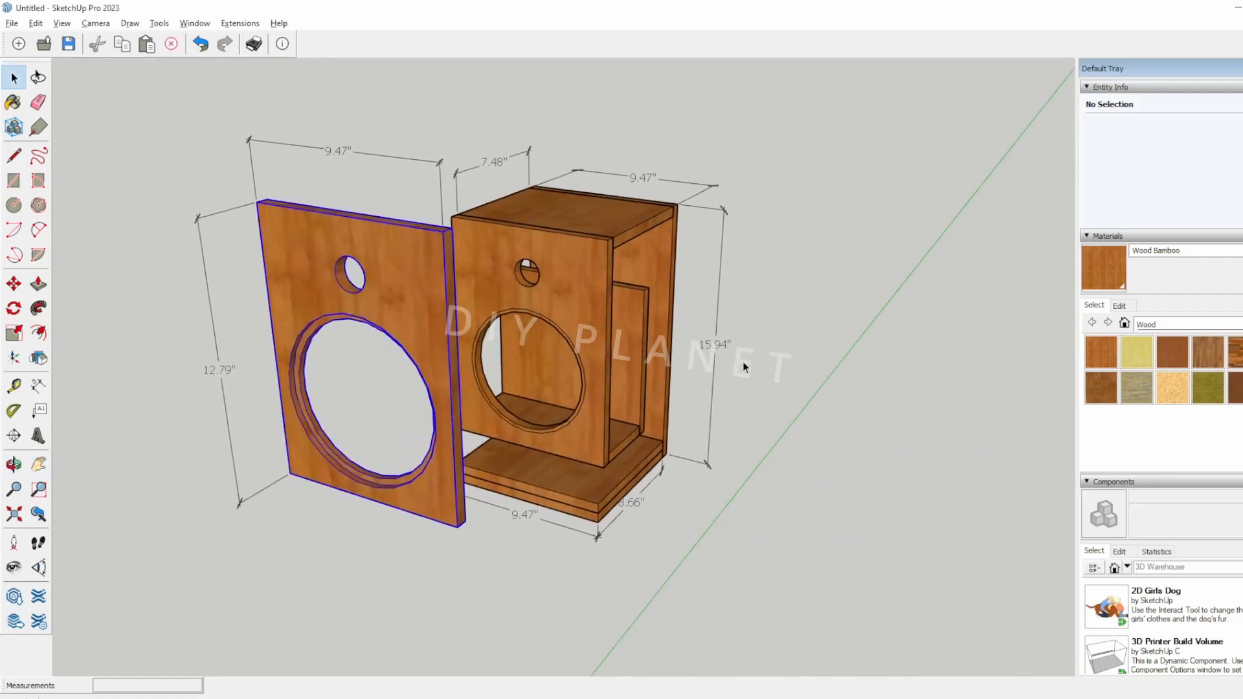
pyautogui.scroll(2, 603, 337)
pyautogui.press('m')
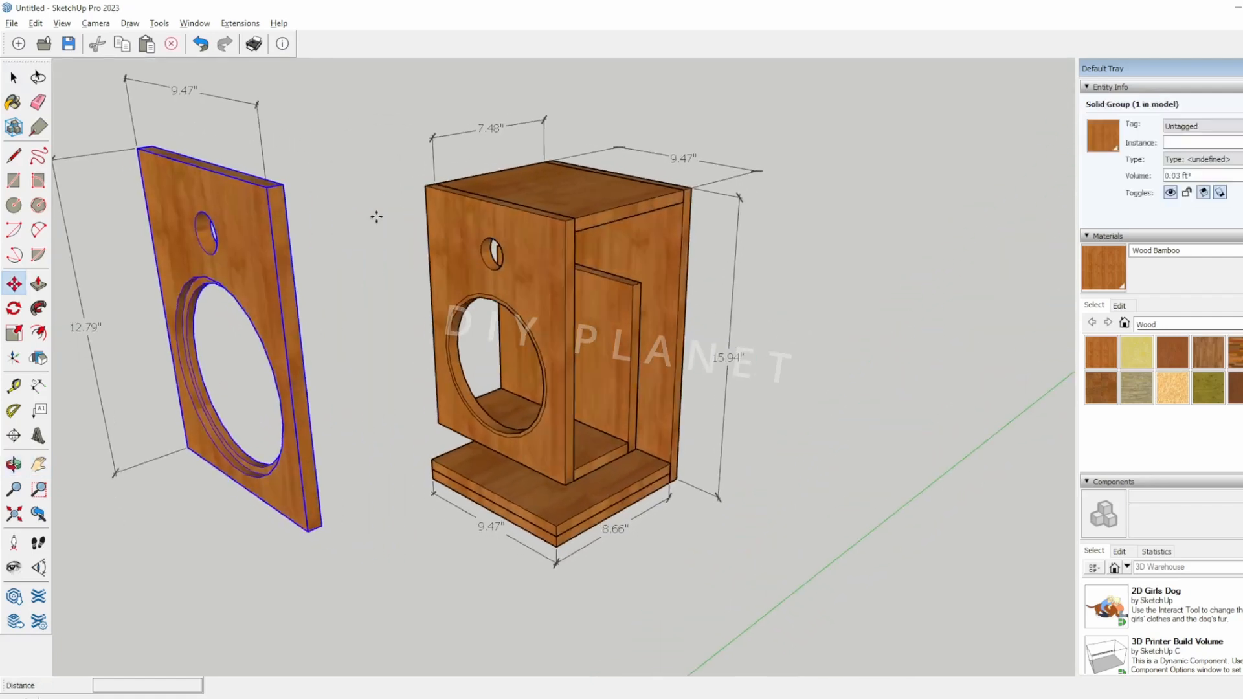
pyautogui.click(282, 186)
pyautogui.moveTo(553, 197); pyautogui.dragTo(343, 224, button='middle')
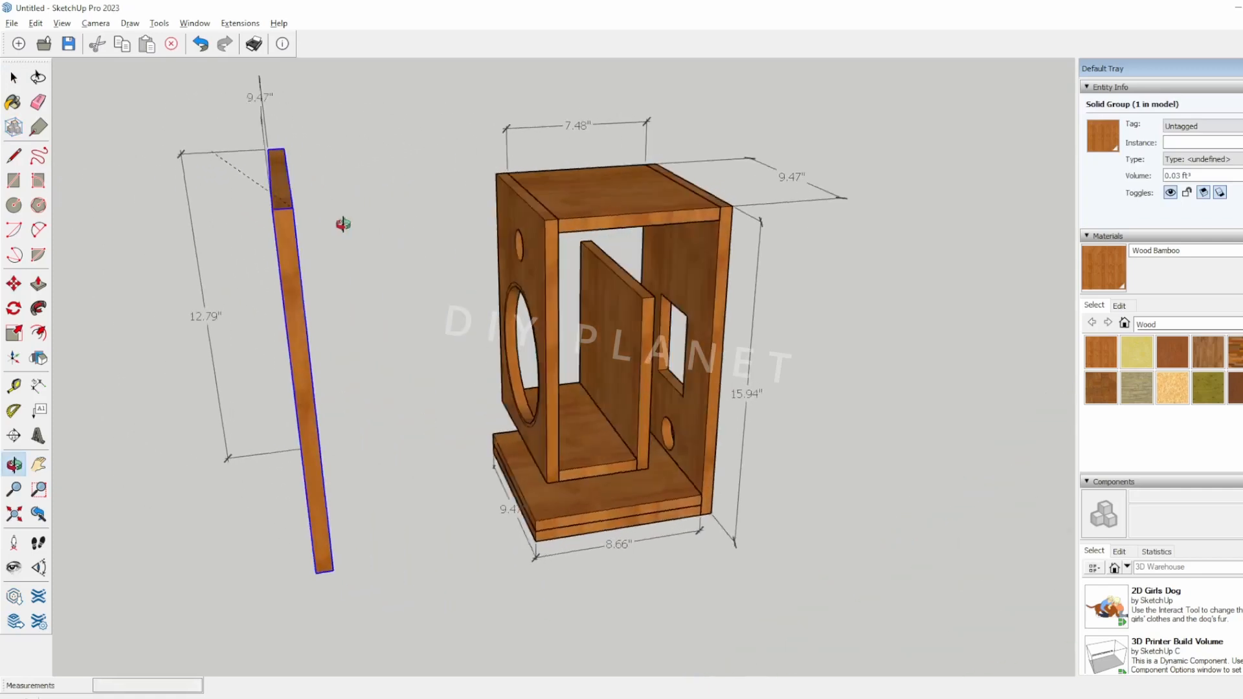
pyautogui.click(541, 227)
pyautogui.moveTo(362, 350); pyautogui.dragTo(499, 353, button='middle')
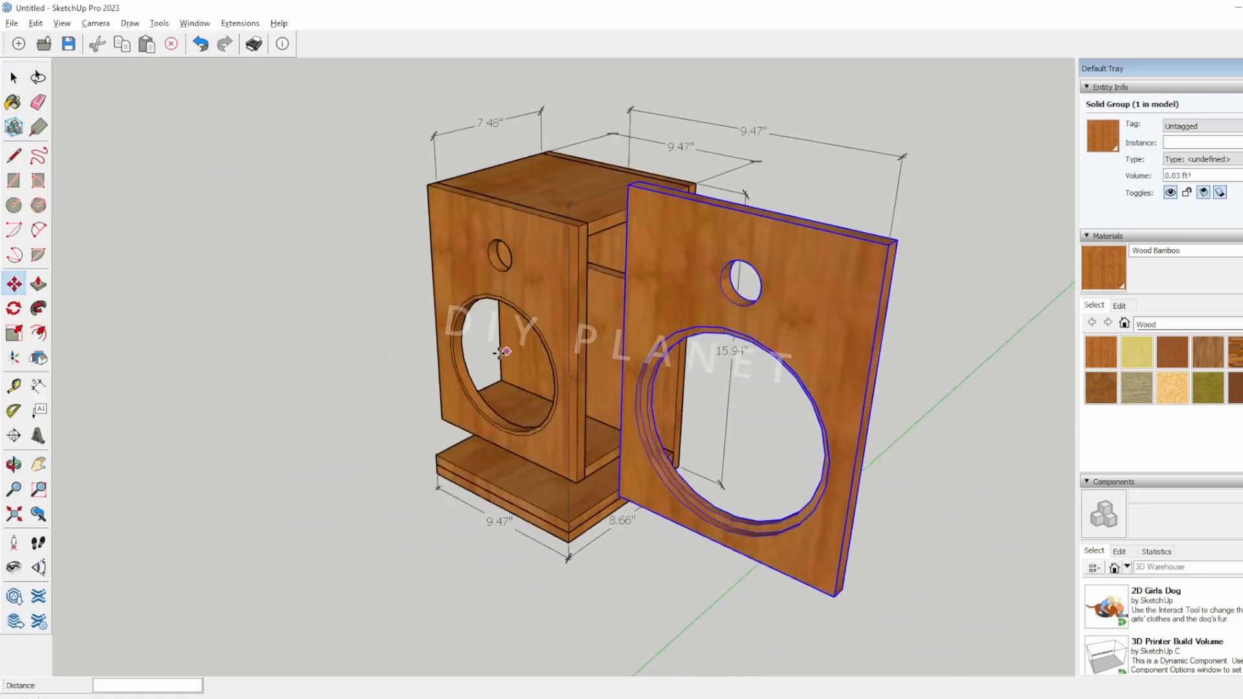
pyautogui.press('space')
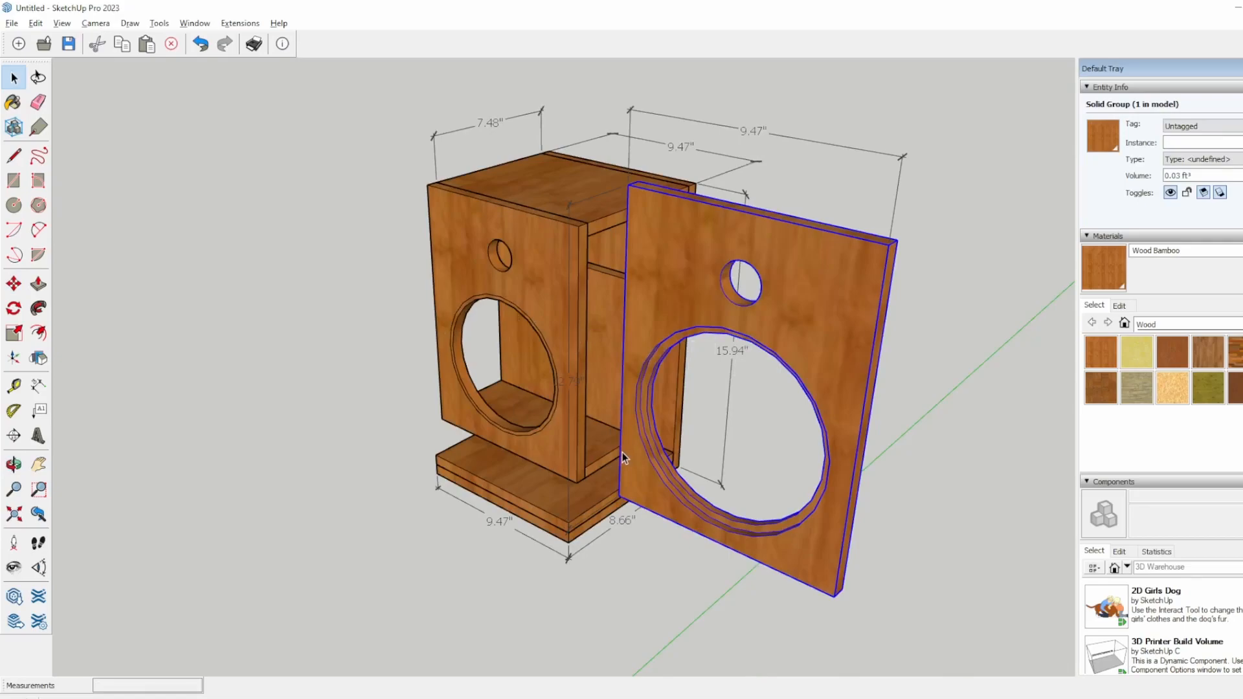